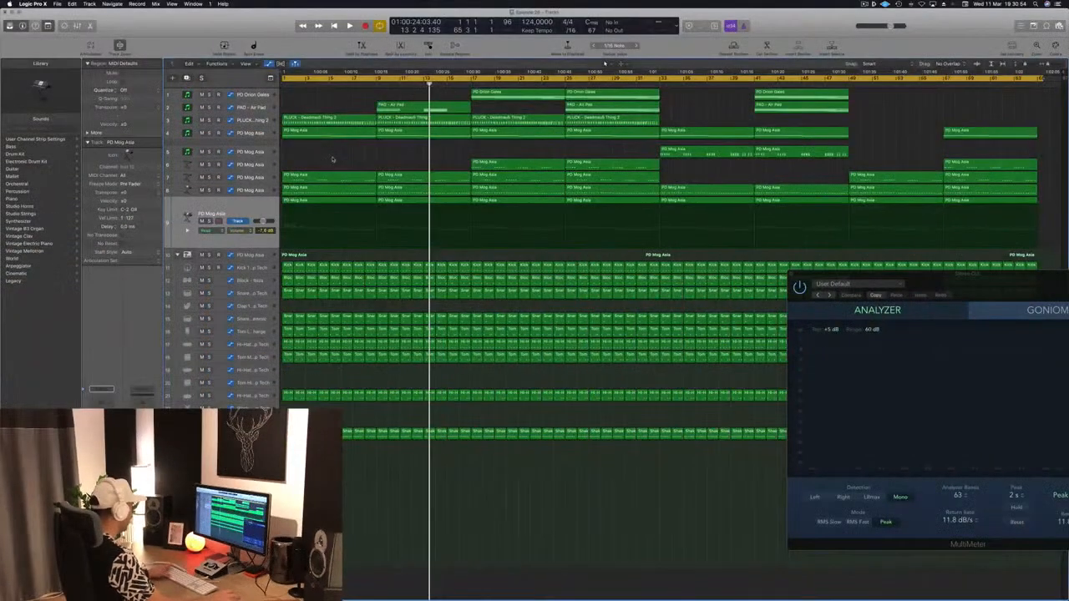
# - Play the arrangement while watching the Stereo Out MultiMeter analyzer, stop playback and close the meter window
pyautogui.press('space')
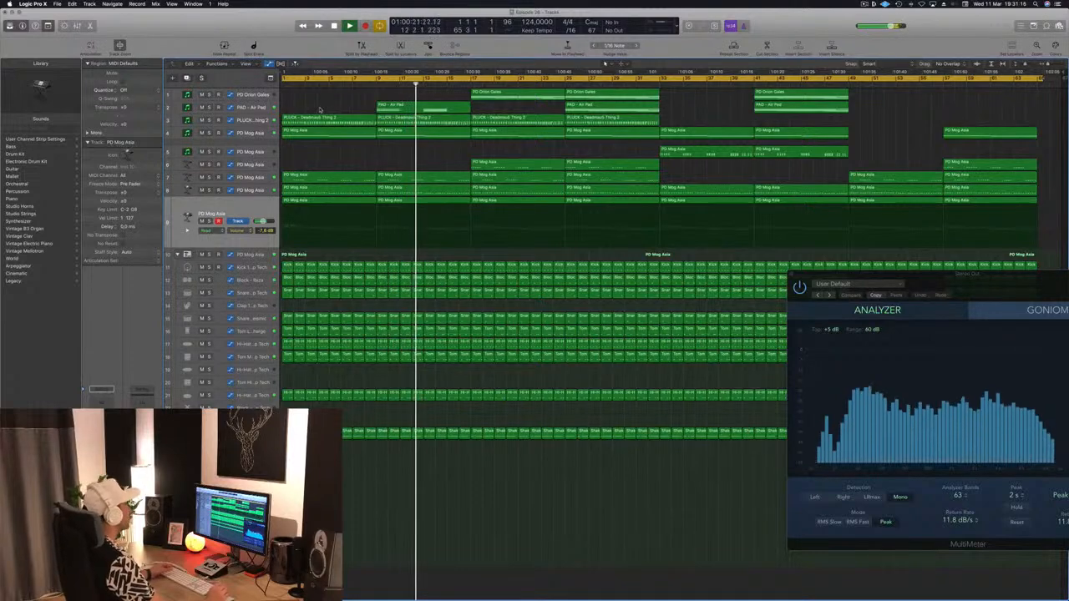
pyautogui.moveTo(978, 278); pyautogui.dragTo(819, 267)
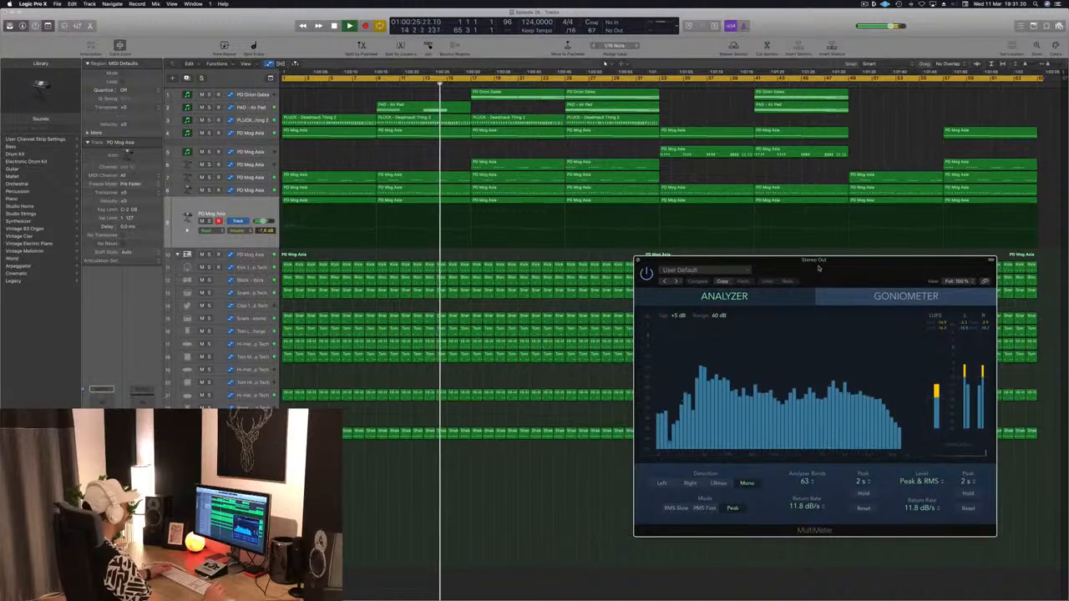
pyautogui.press('space')
pyautogui.moveTo(834, 265); pyautogui.dragTo(833, 305)
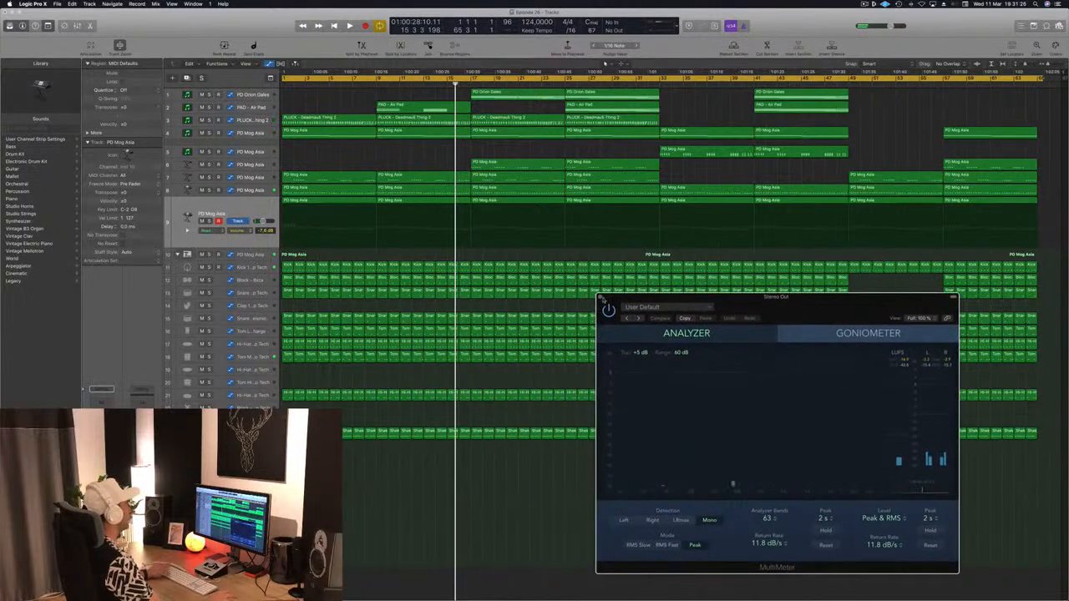
pyautogui.click(600, 297)
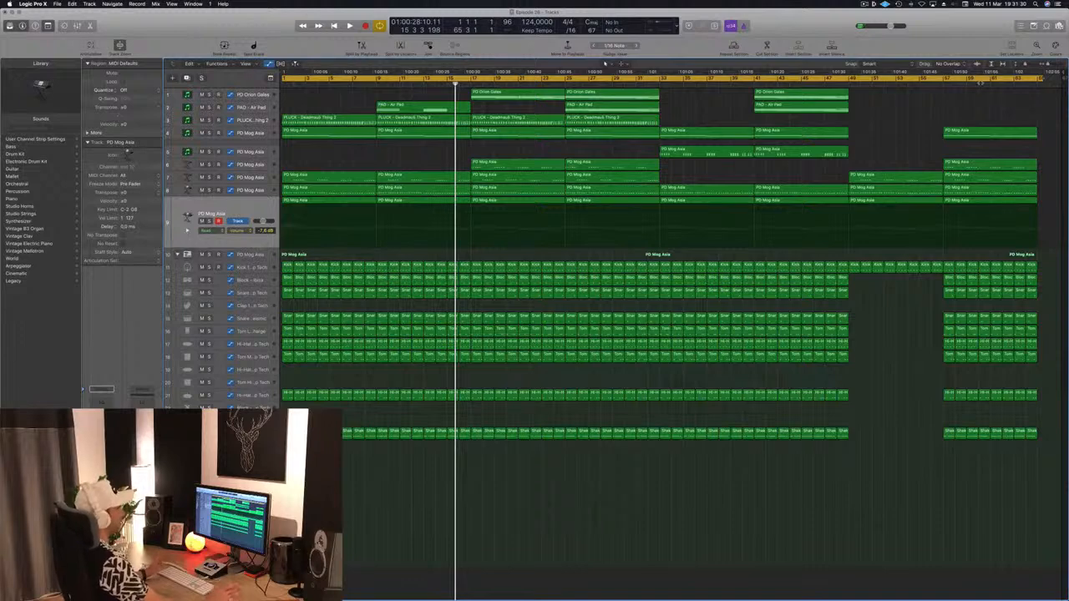
# - Set the cycle range to bars 1 to 9 and repeat that section three times to lengthen the song's opening
pyautogui.press('Return')
pyautogui.press('c')
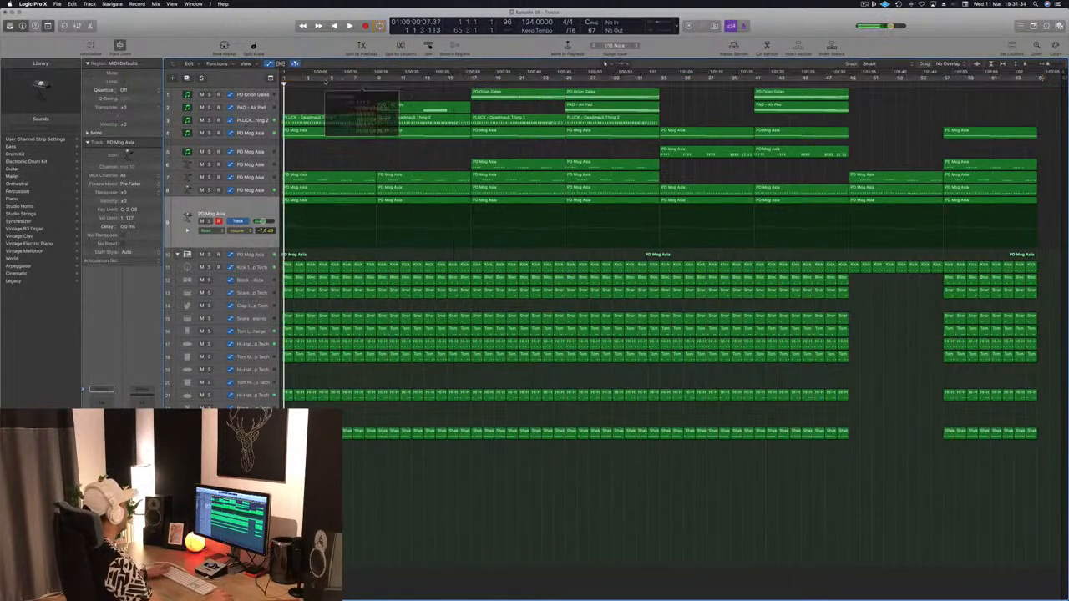
pyautogui.moveTo(284, 78); pyautogui.dragTo(378, 79)
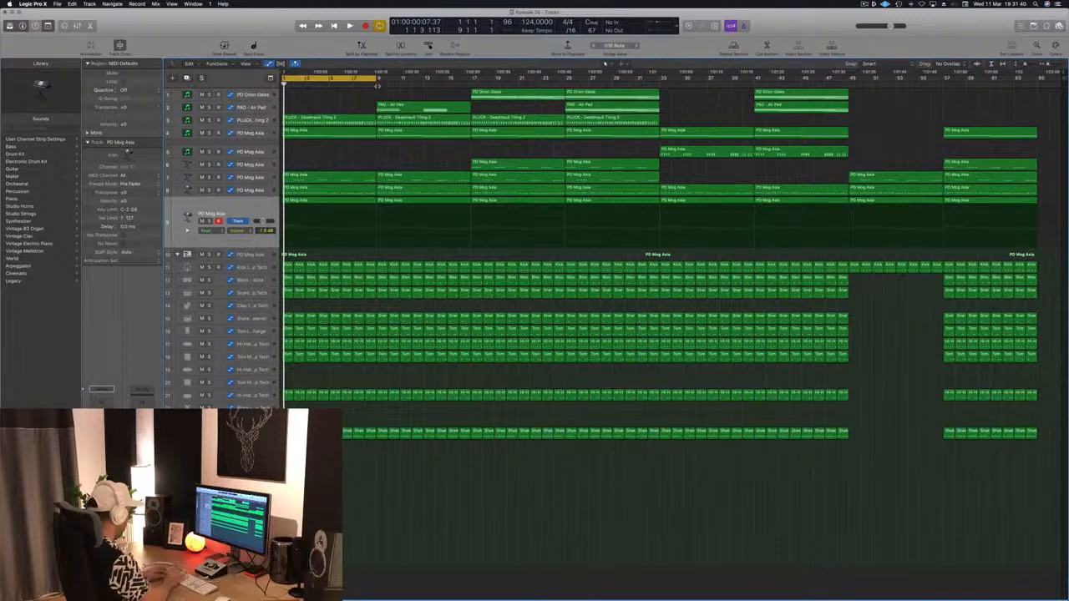
pyautogui.press('ctrl+super+r')
pyautogui.press('ctrl+super+r')
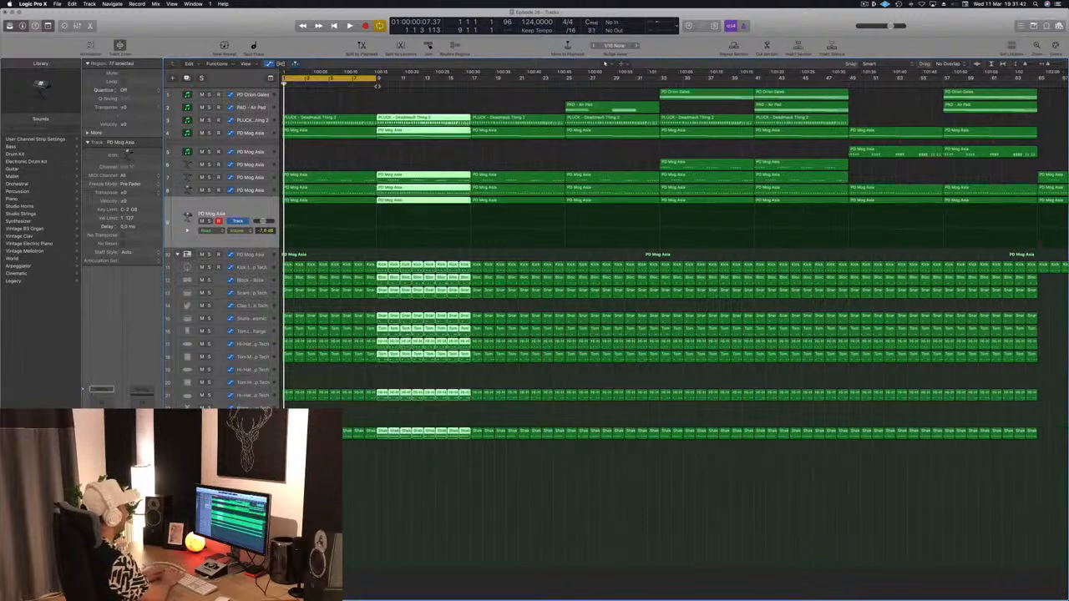
pyautogui.press('ctrl+super+r')
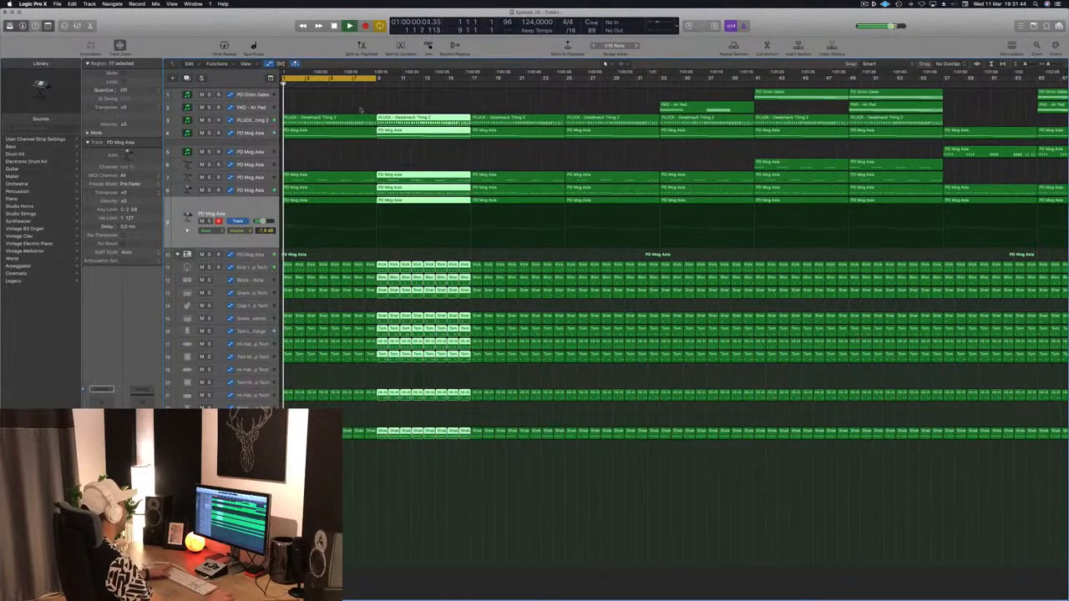
pyautogui.click(360, 106)
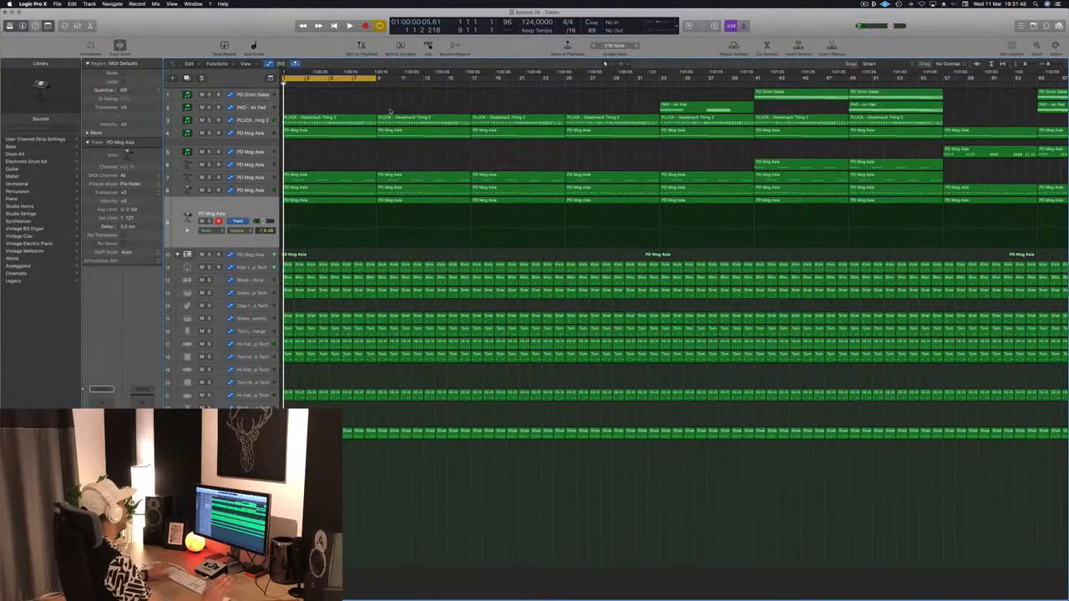
pyautogui.press('space')
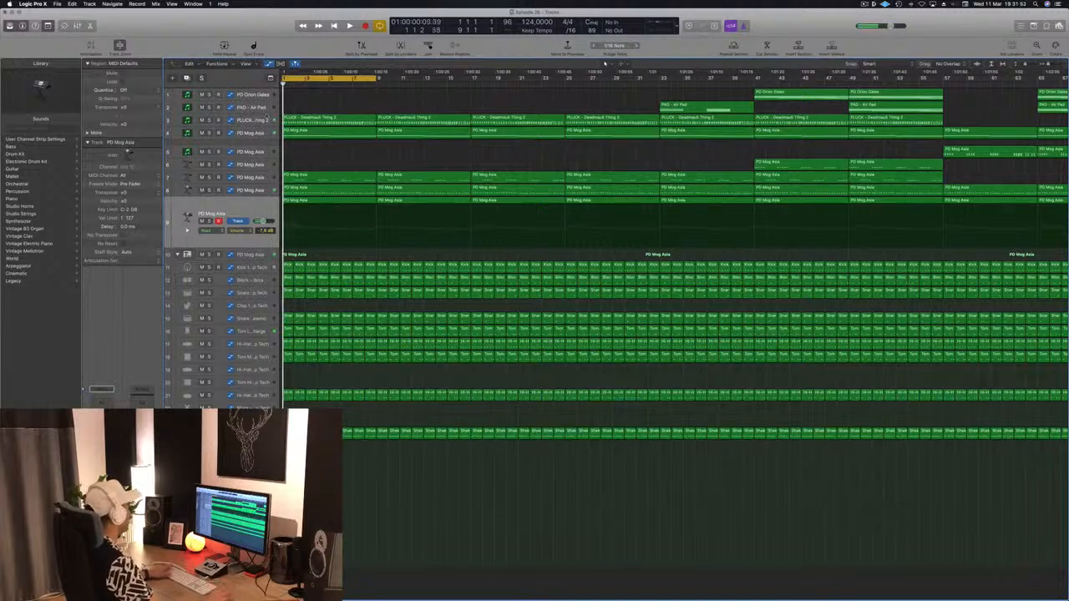
# - Select the pluck track and solo it while playing the opening section from bar 1
pyautogui.click(262, 120)
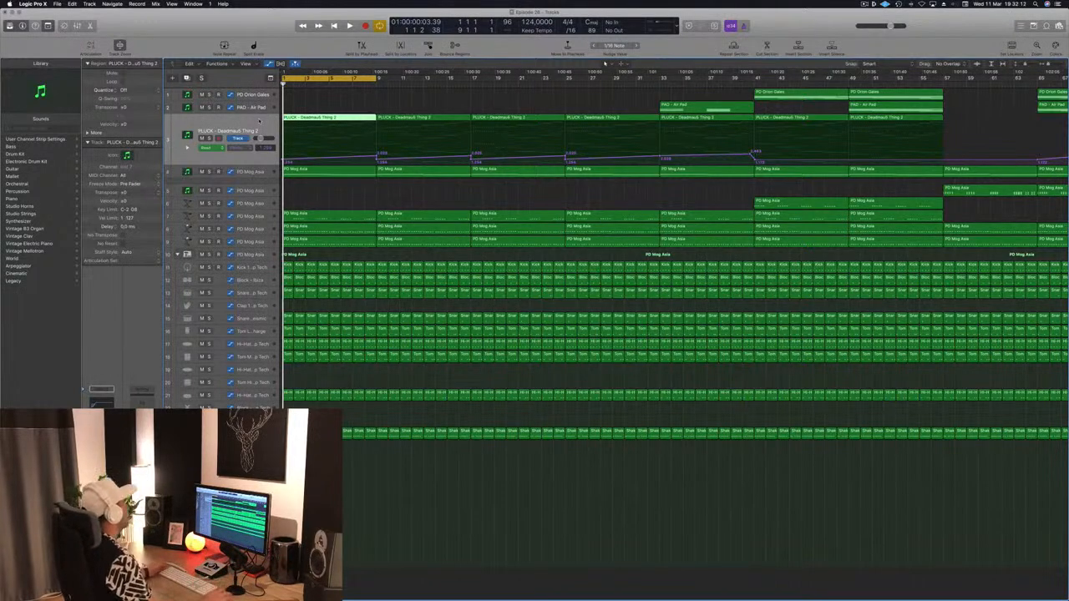
pyautogui.click(352, 191)
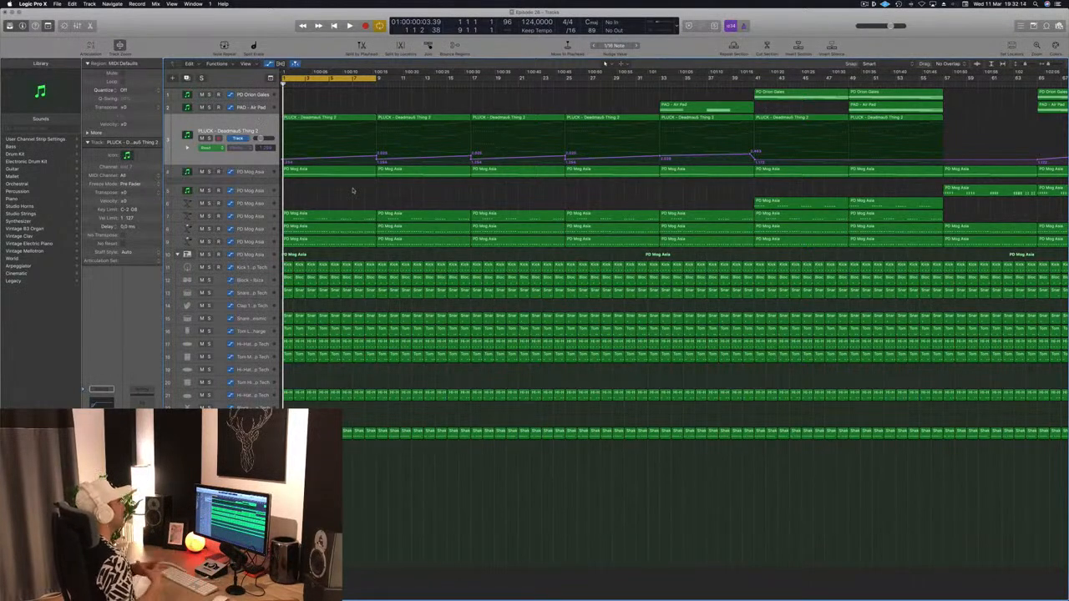
pyautogui.click(263, 128)
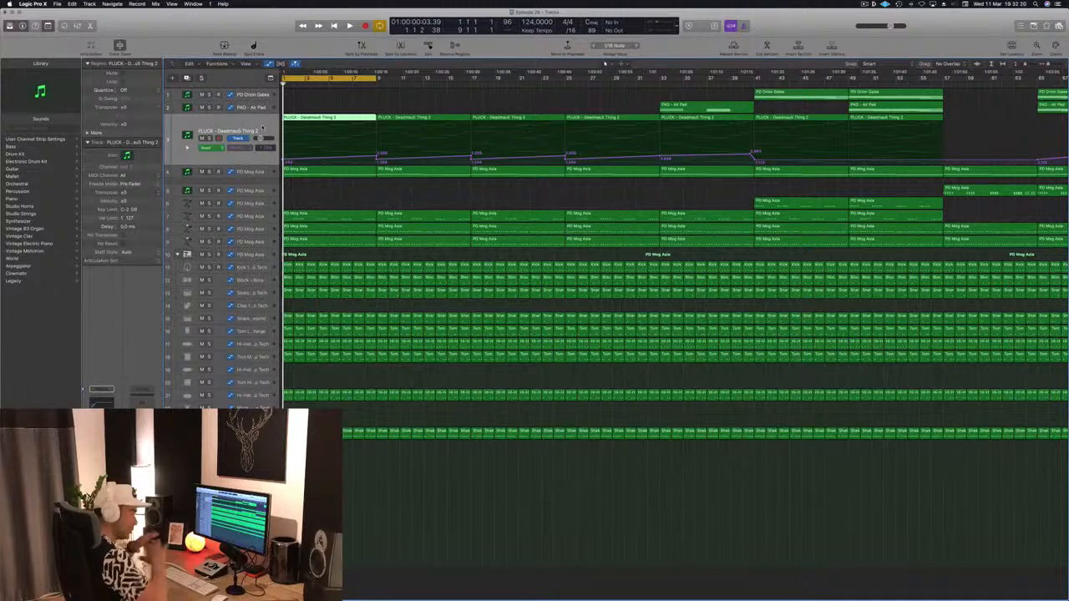
pyautogui.press('space')
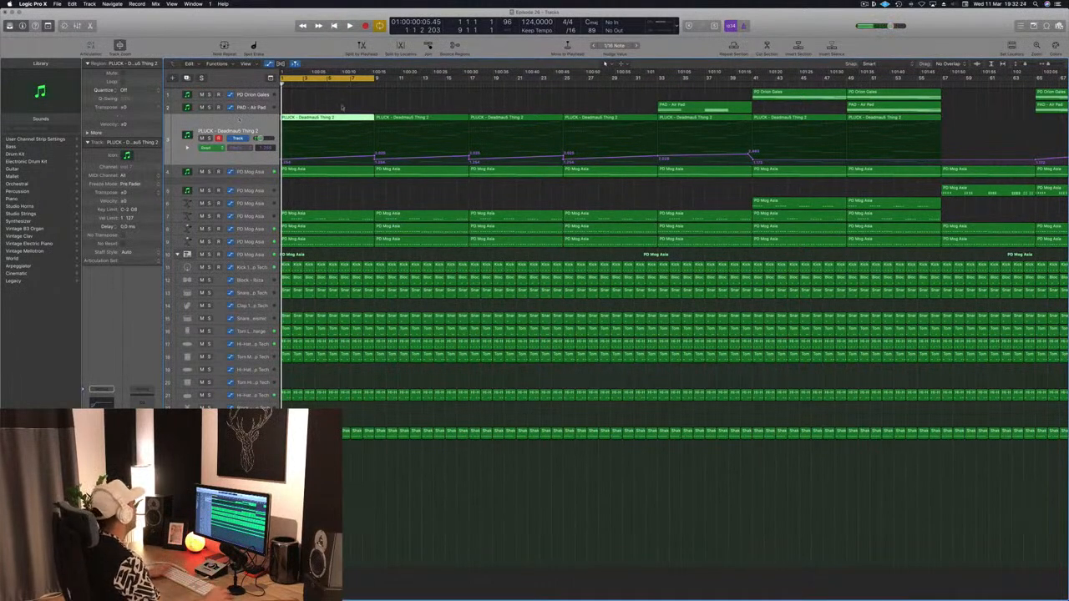
pyautogui.press('space')
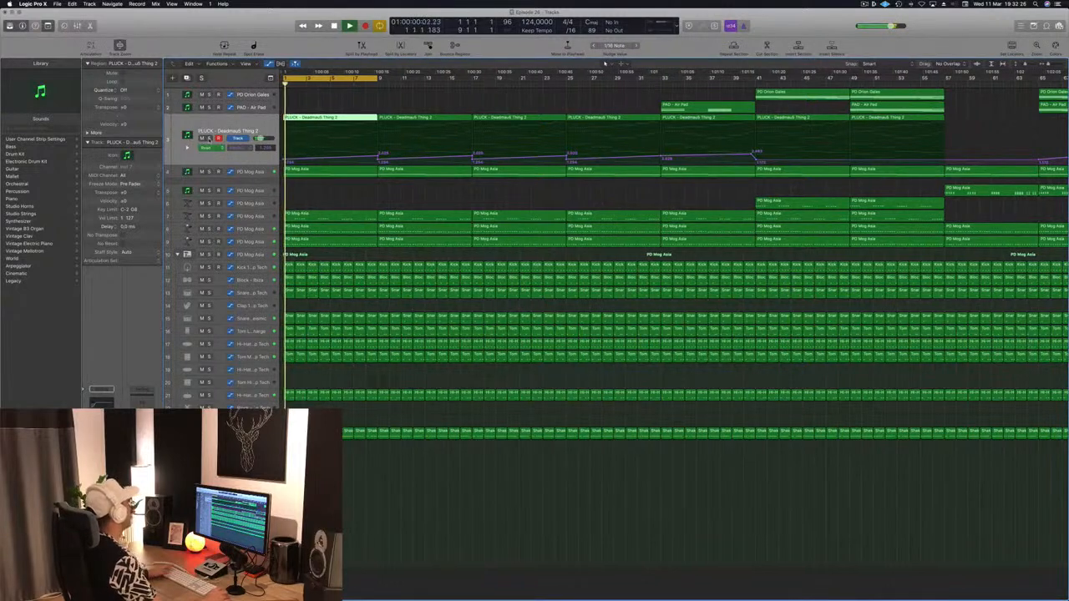
pyautogui.hotkey('ctrl', 's')
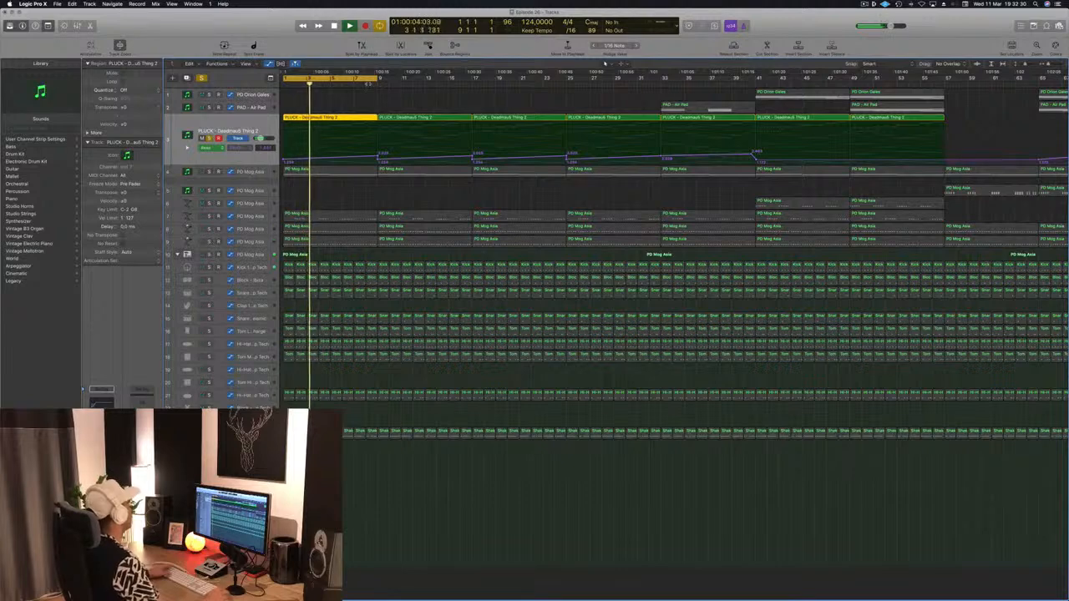
# - Split the pluck track's first region at bar 3, delete the part after the split and restart playback
pyautogui.press('space')
pyautogui.keyDown('super'); pyautogui.doubleClick(306, 118); pyautogui.keyUp('super')
pyautogui.press('Delete')
pyautogui.press('space')
# - Add track 4 to the solo and show its whole first region in the Piano Roll, restarting playback from bar 1
pyautogui.click(318, 173)
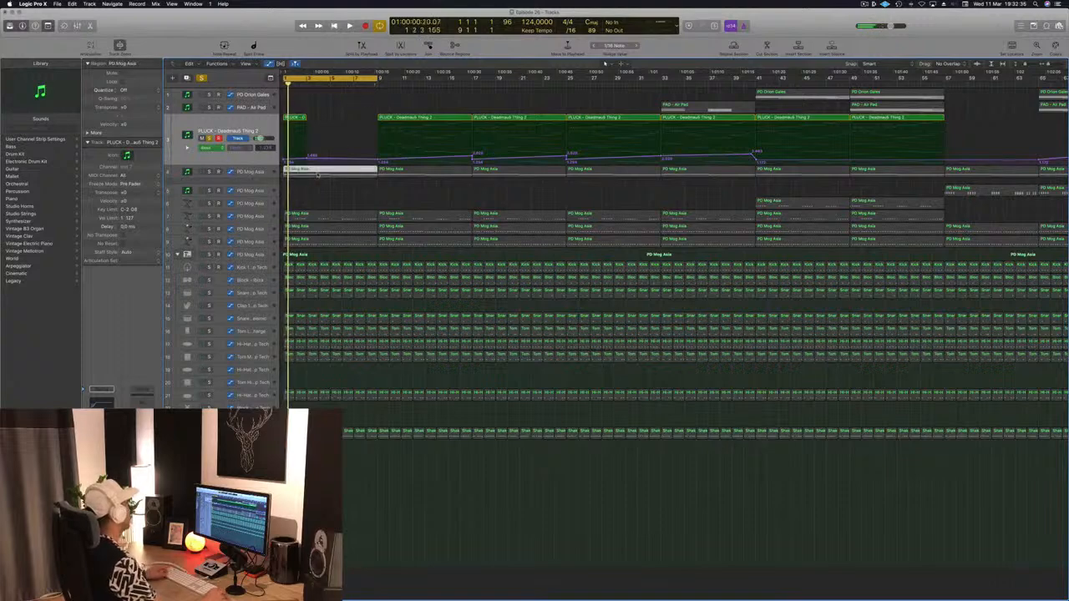
pyautogui.click(202, 172)
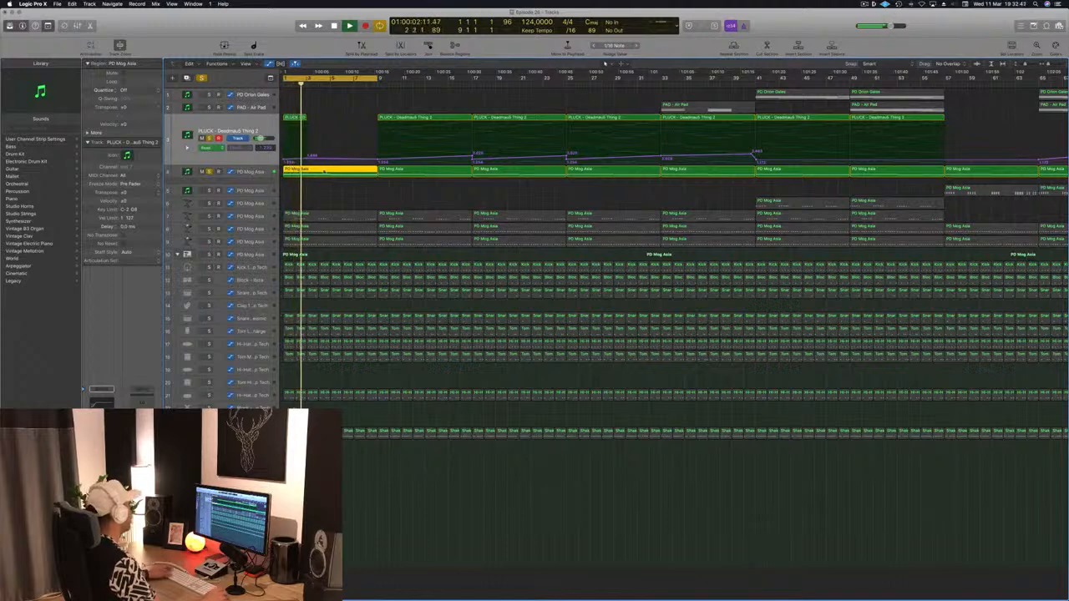
pyautogui.doubleClick(324, 170)
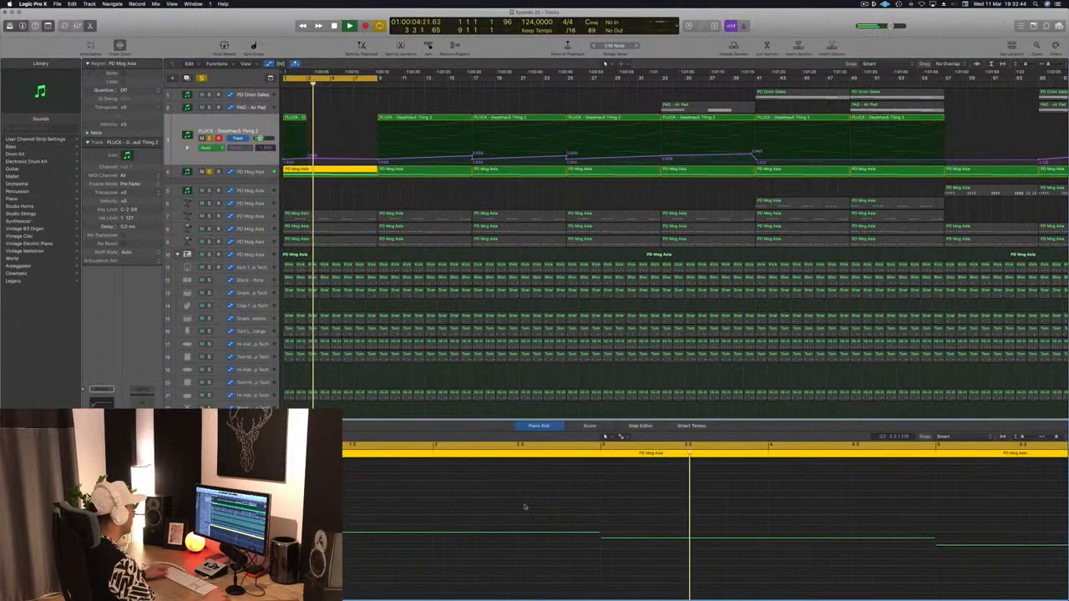
pyautogui.press('super+Left')
pyautogui.press('super+Left')
pyautogui.press('super+Left')
pyautogui.press('super+Left')
pyautogui.press('super+Right')
pyautogui.press('Return')
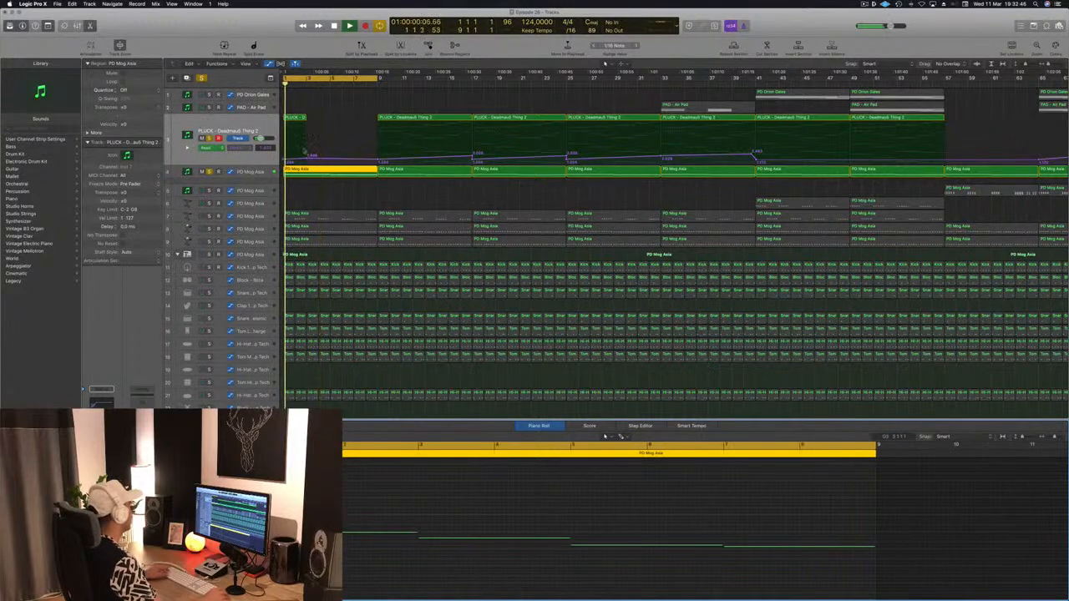
# - Split track 4's first region at bar 3 and delete the part after the split
pyautogui.keyDown('super'); pyautogui.doubleClick(308, 171); pyautogui.keyUp('super')
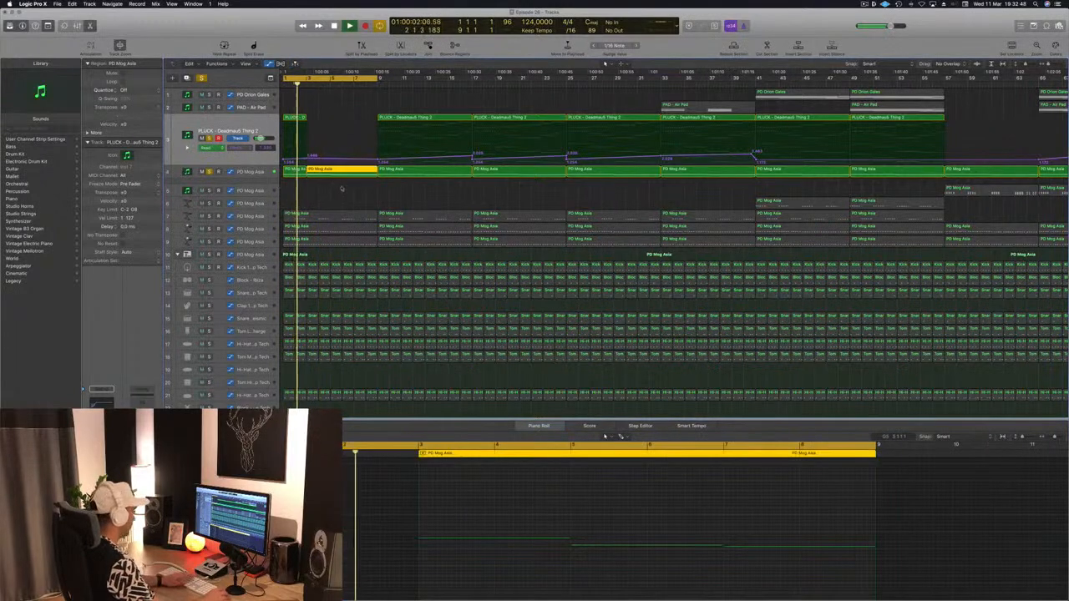
pyautogui.press('Delete')
pyautogui.press('Return')
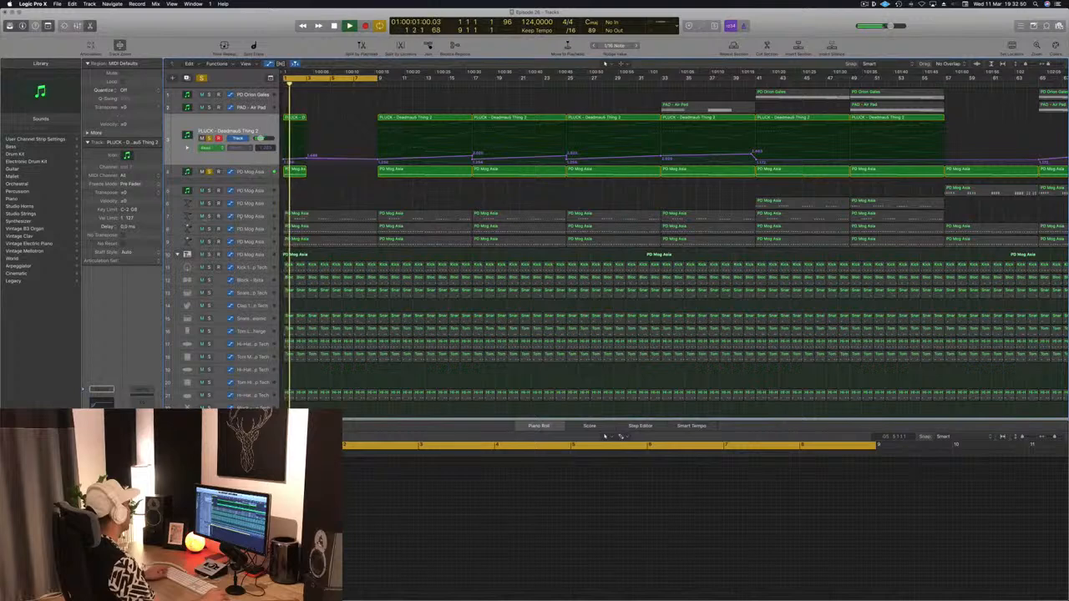
# - Solo tracks 7 and 8 in turn and delete each one's first region in bars 1 to 9
pyautogui.click(342, 214)
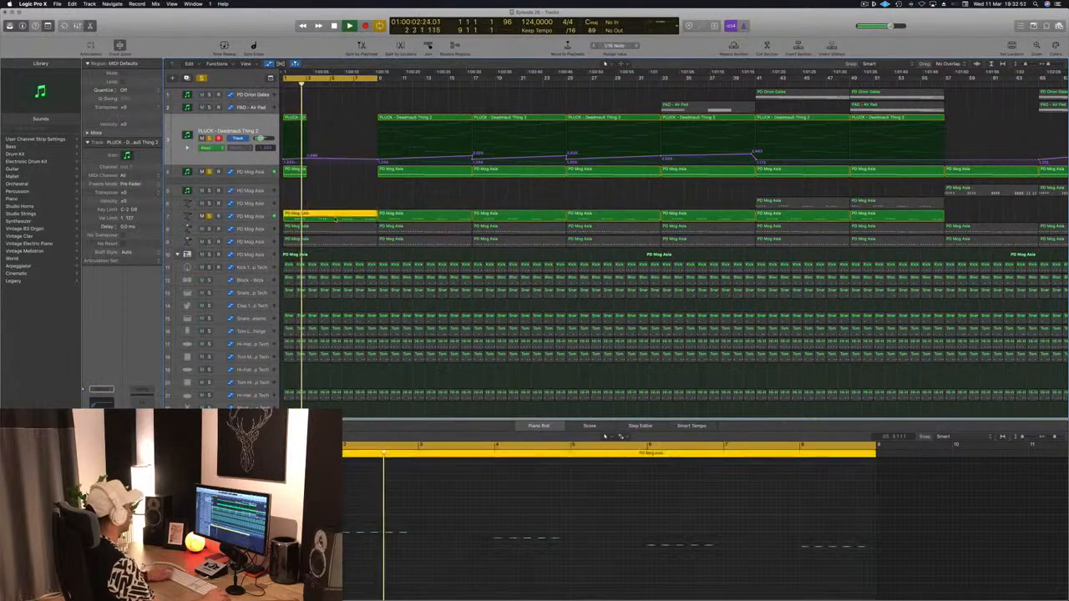
pyautogui.press('Delete')
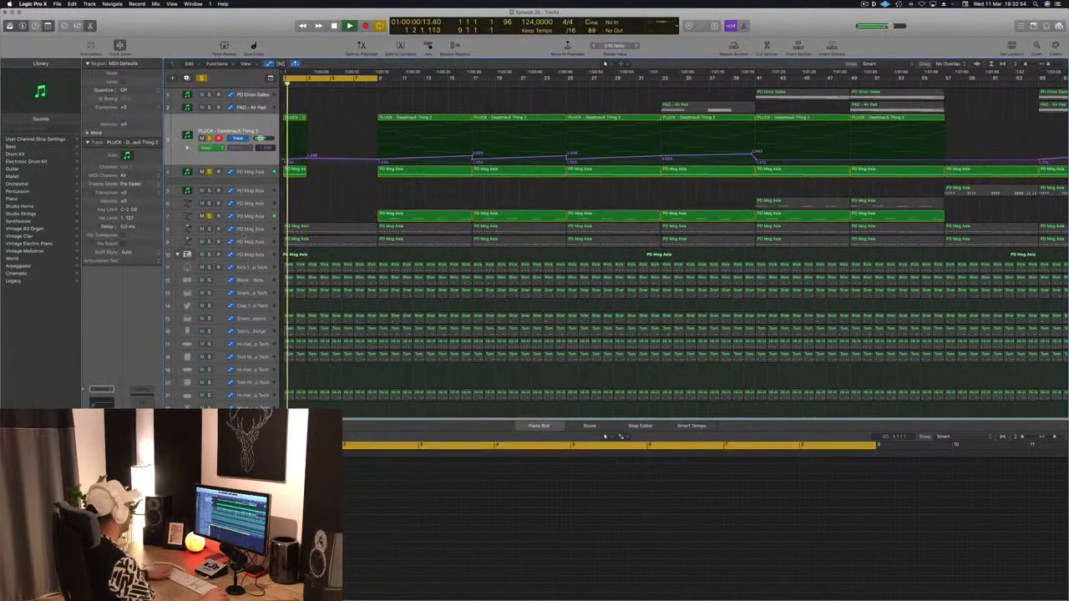
pyautogui.click(253, 230)
pyautogui.click(209, 209)
pyautogui.press('Return')
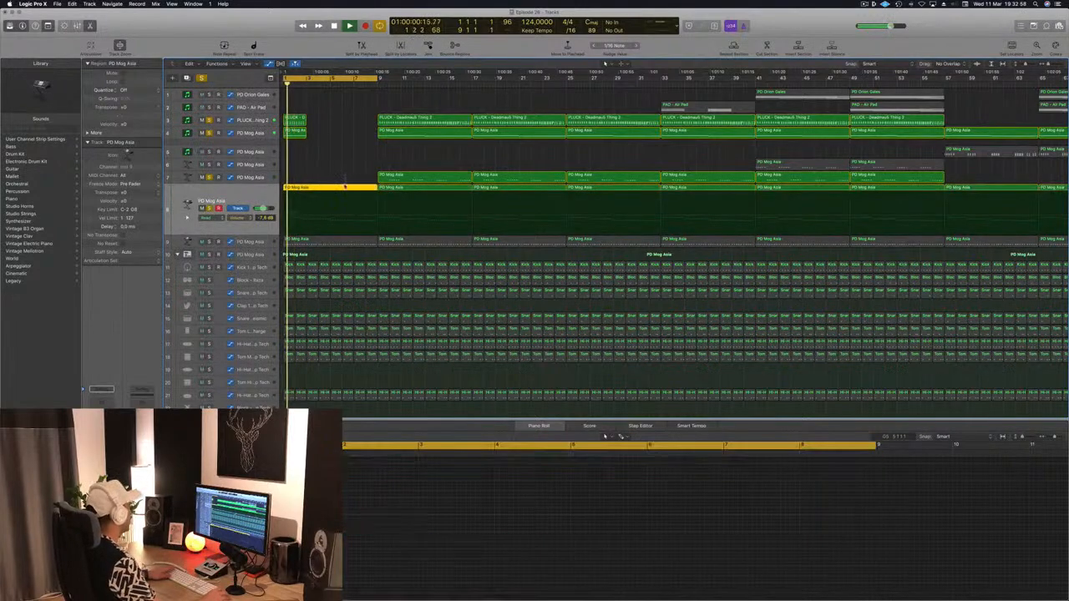
pyautogui.press('Delete')
# - Solo track 9, delete its first region in bars 1 to 9 and restart playback from bar 1
pyautogui.scroll(-2, 349, 174)
pyautogui.press('Return')
pyautogui.click(210, 223)
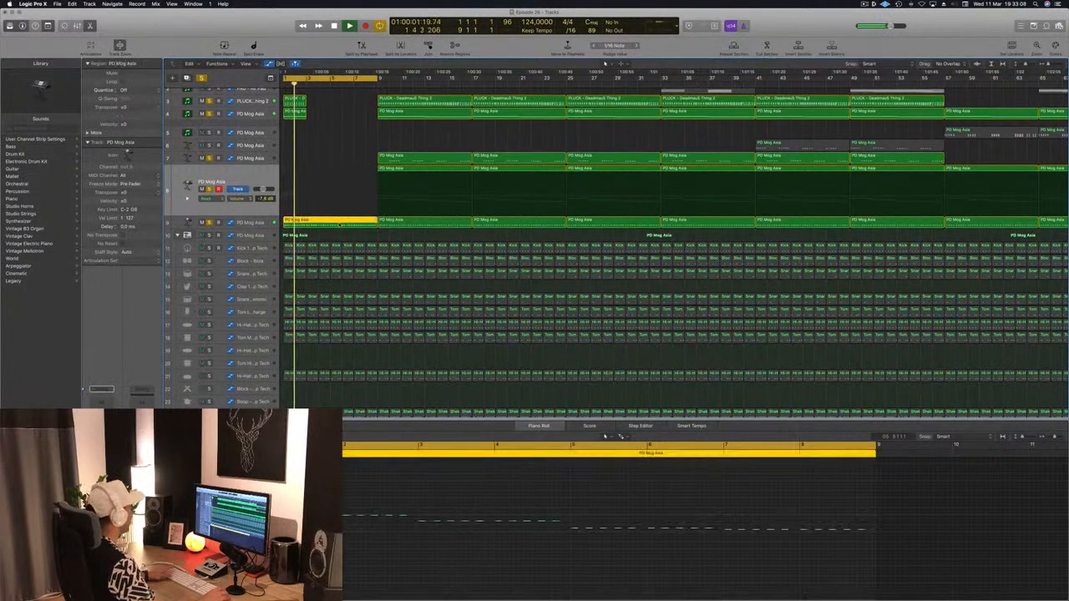
pyautogui.scroll(2, 349, 197)
pyautogui.scroll(-1, 350, 197)
pyautogui.press('space')
pyautogui.press('space')
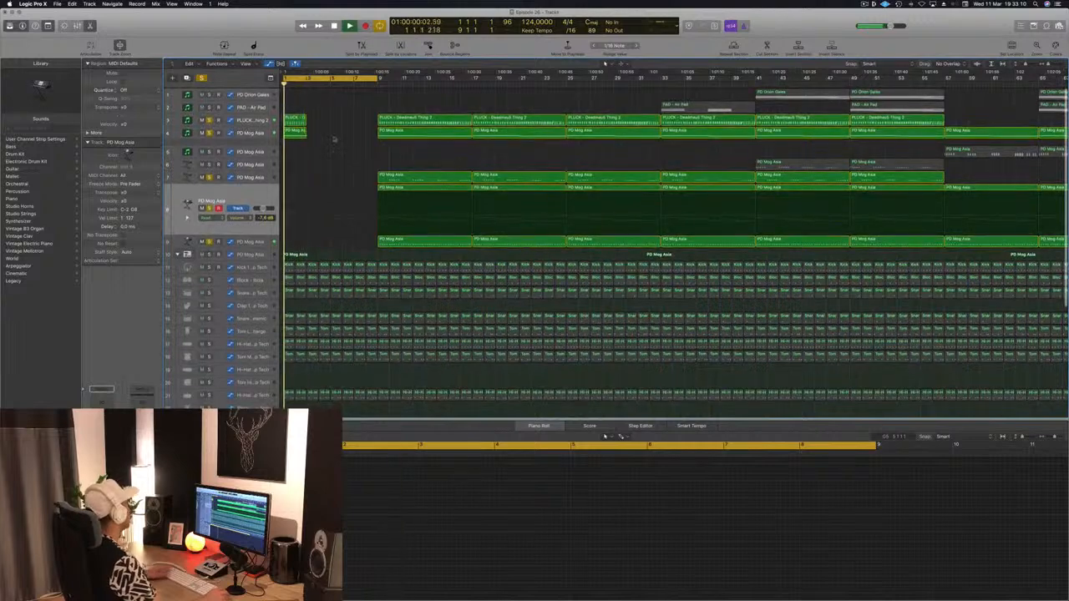
# - Copy the two-bar regions on tracks 3 and 4 along the timeline to fill bars 3 to 9
pyautogui.press('space')
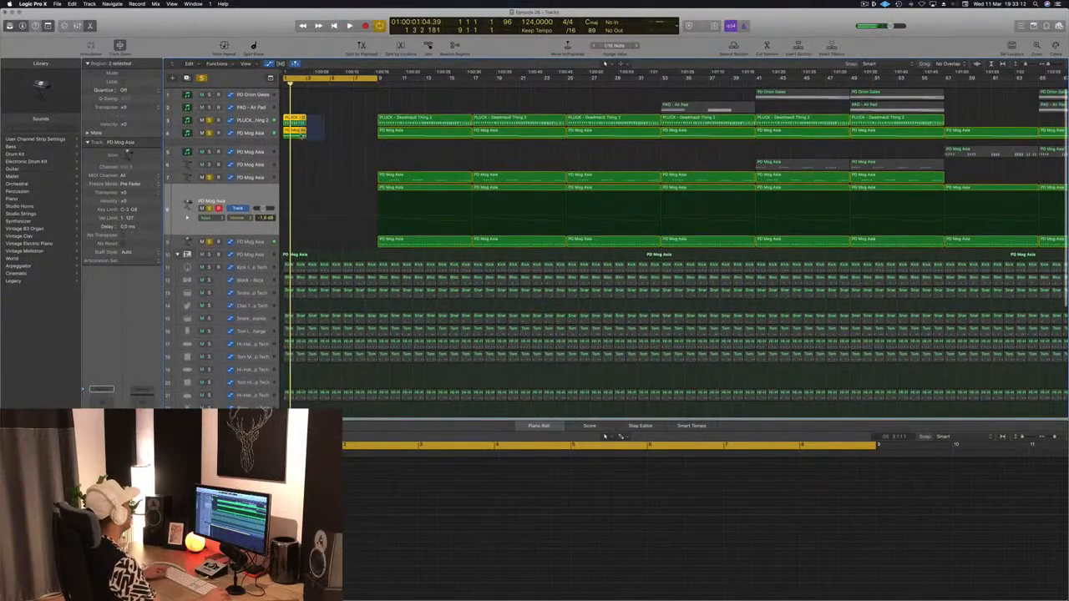
pyautogui.moveTo(295, 118); pyautogui.dragTo(349, 119)
pyautogui.press('space')
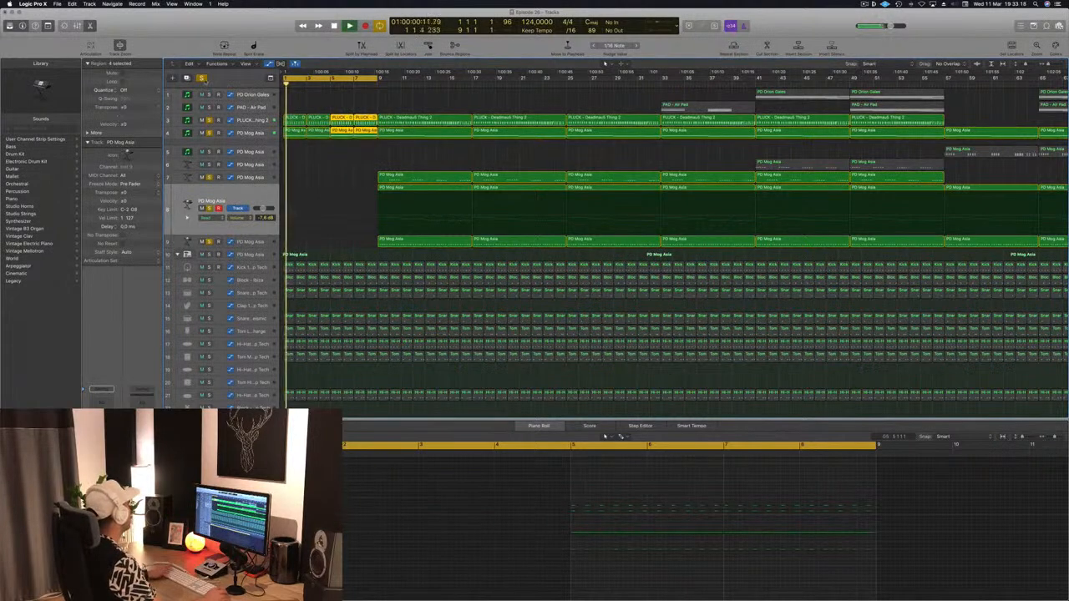
# - Turn off solo on all tracks, deselect the copied regions and listen to the opening with the drums
pyautogui.click(315, 208)
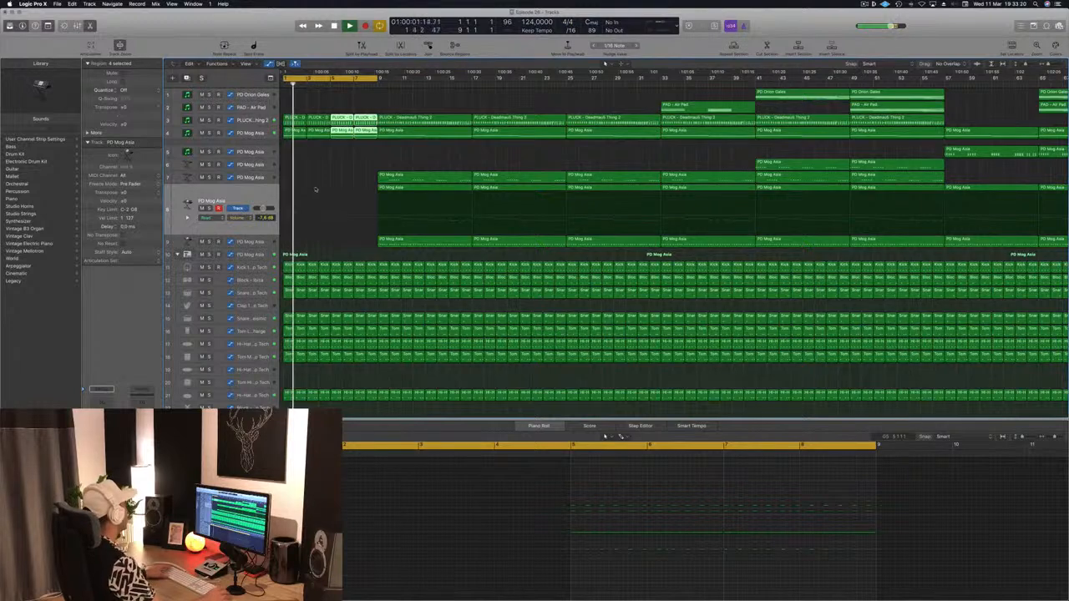
pyautogui.press('super+Left')
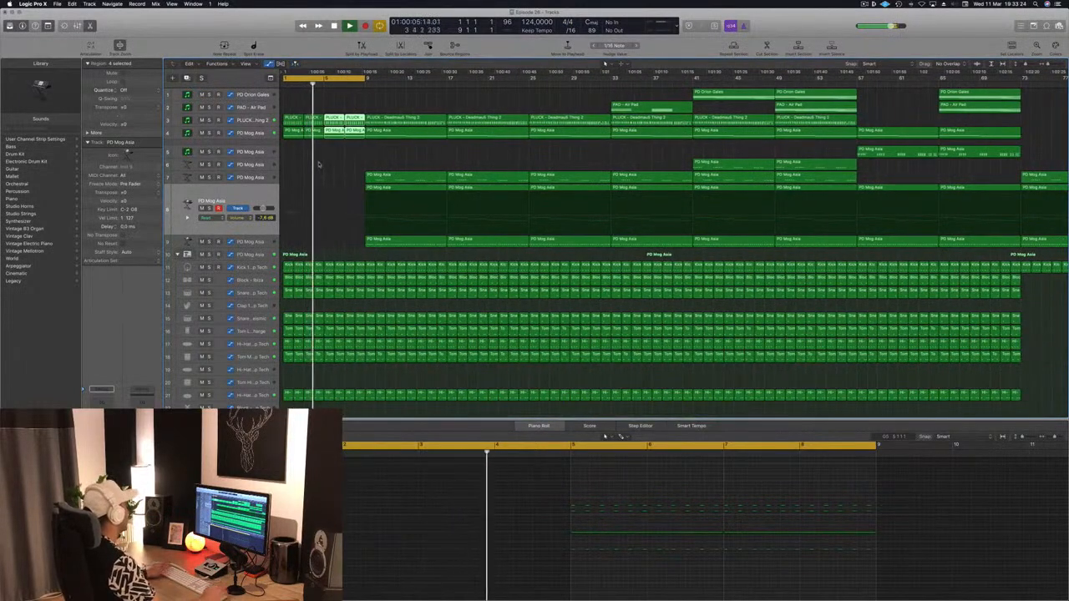
pyautogui.click(321, 162)
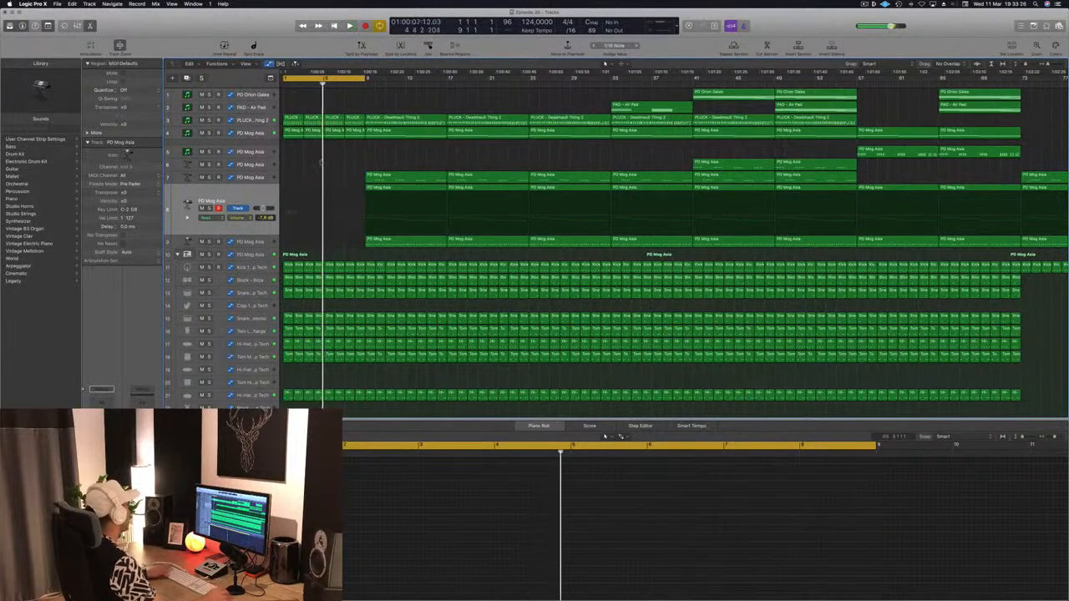
# - Select the main drum kit track on track 10, return to bar 1 and open its Drum Machine Designer window
pyautogui.click(254, 269)
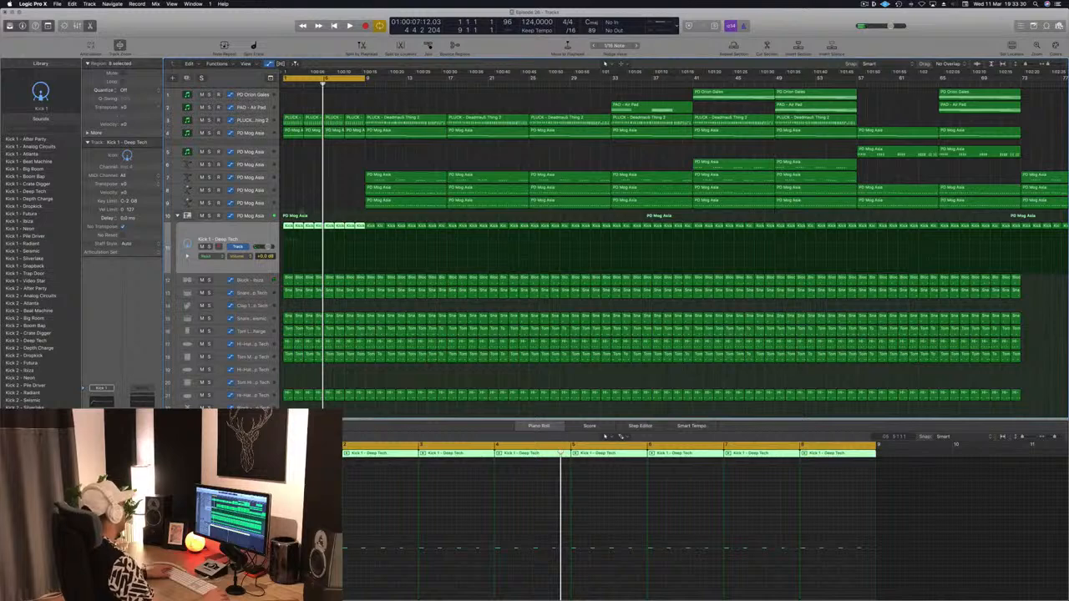
pyautogui.click(265, 218)
pyautogui.press('Return')
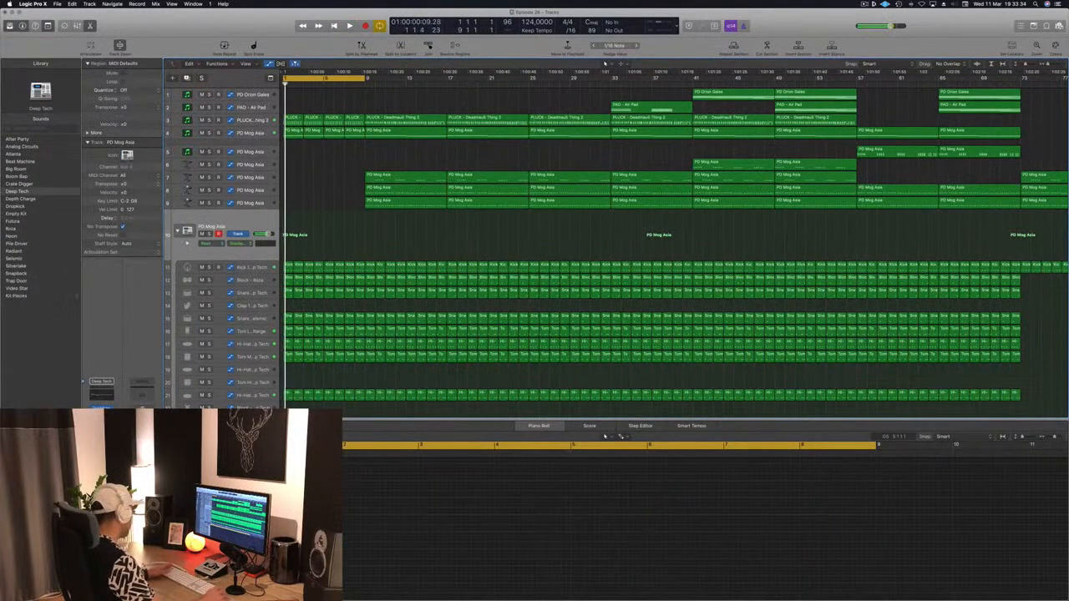
pyautogui.press('v')
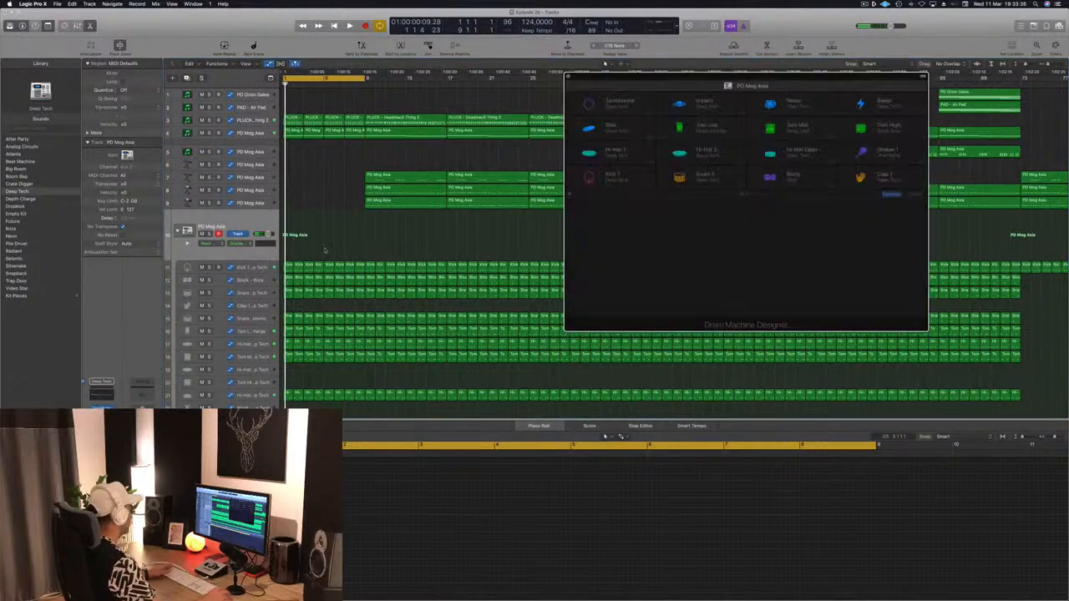
# - Show the drum kit's Smart Controls and try out its low cut filter while playing the opening bars
pyautogui.press('b')
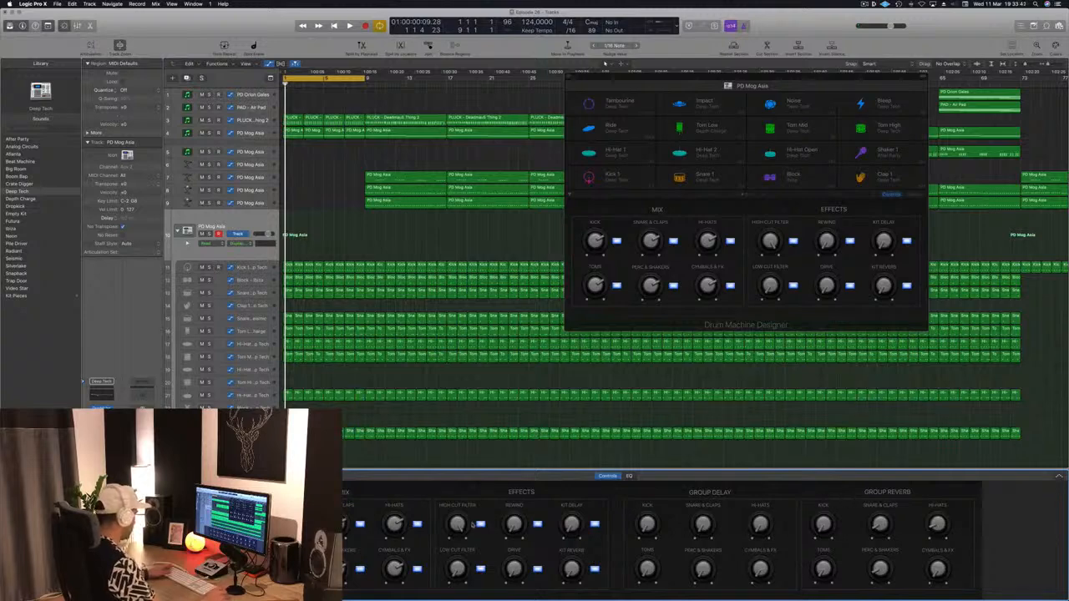
pyautogui.press('space')
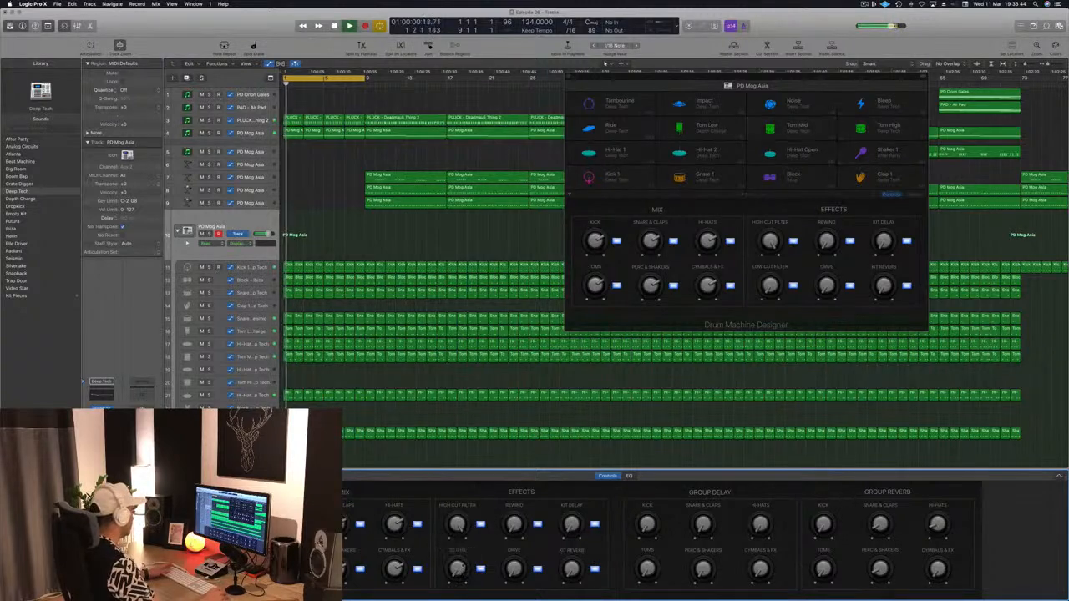
pyautogui.moveTo(461, 527); pyautogui.dragTo(461, 547)
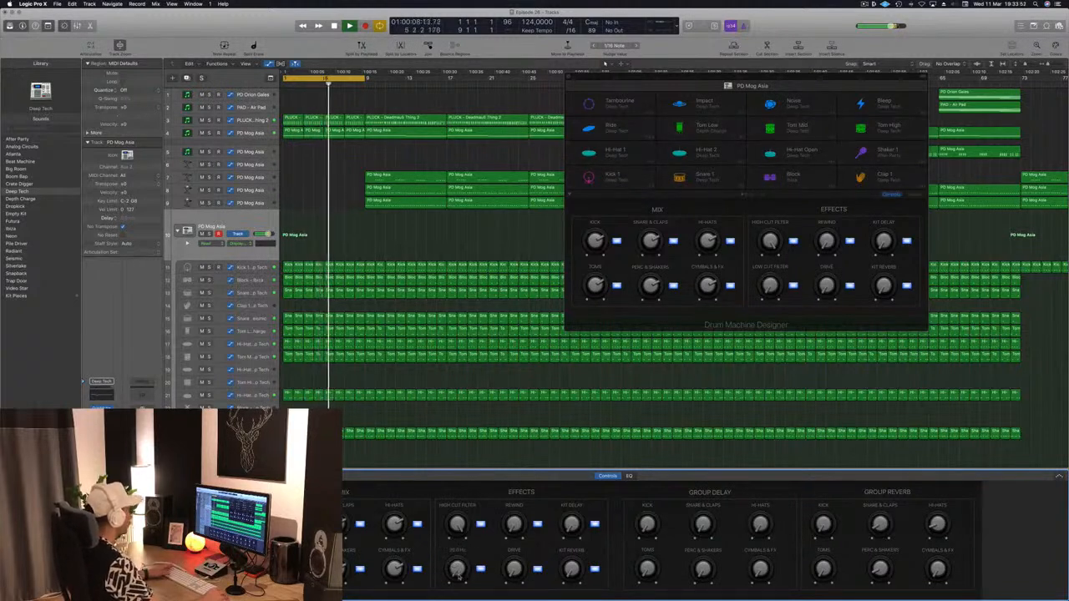
pyautogui.press('space')
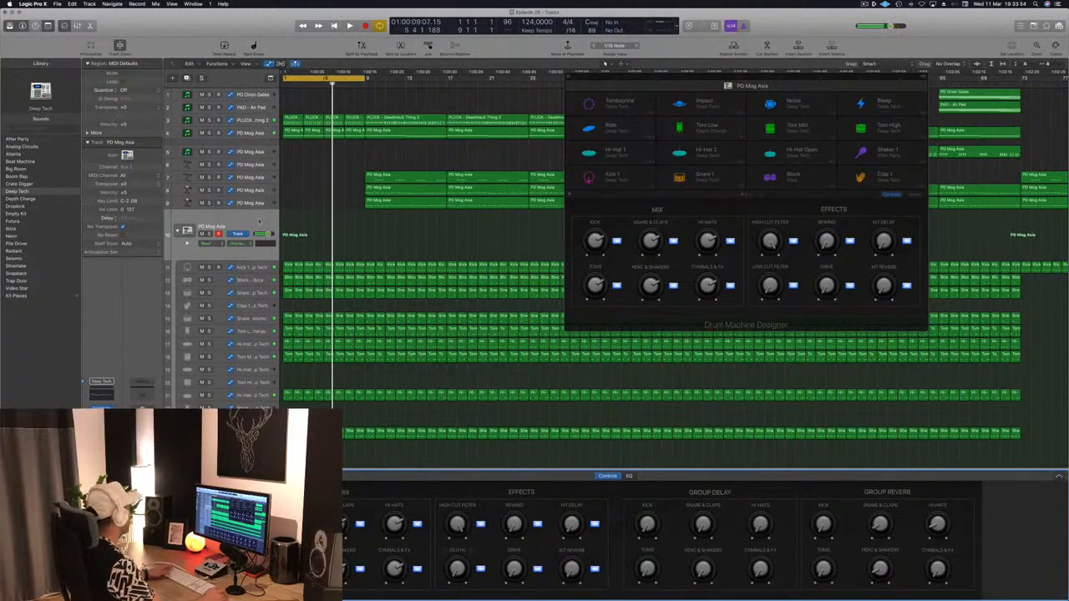
# - Audition the opening from the Kick 1 track, reselect the main drum kit track and close the Drum Machine Designer window
pyautogui.click(256, 267)
pyautogui.press('space')
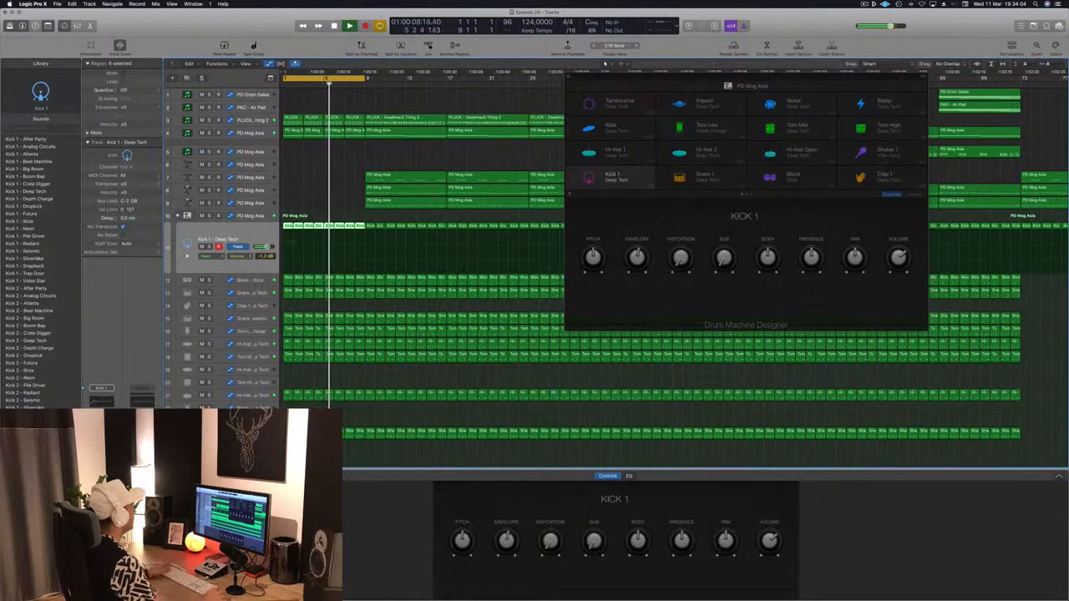
pyautogui.moveTo(809, 81)
pyautogui.mouseDown()
pyautogui.moveTo(850, 81)
pyautogui.moveTo(788, 81)
pyautogui.mouseUp()
pyautogui.click(544, 79)
pyautogui.click(544, 80)
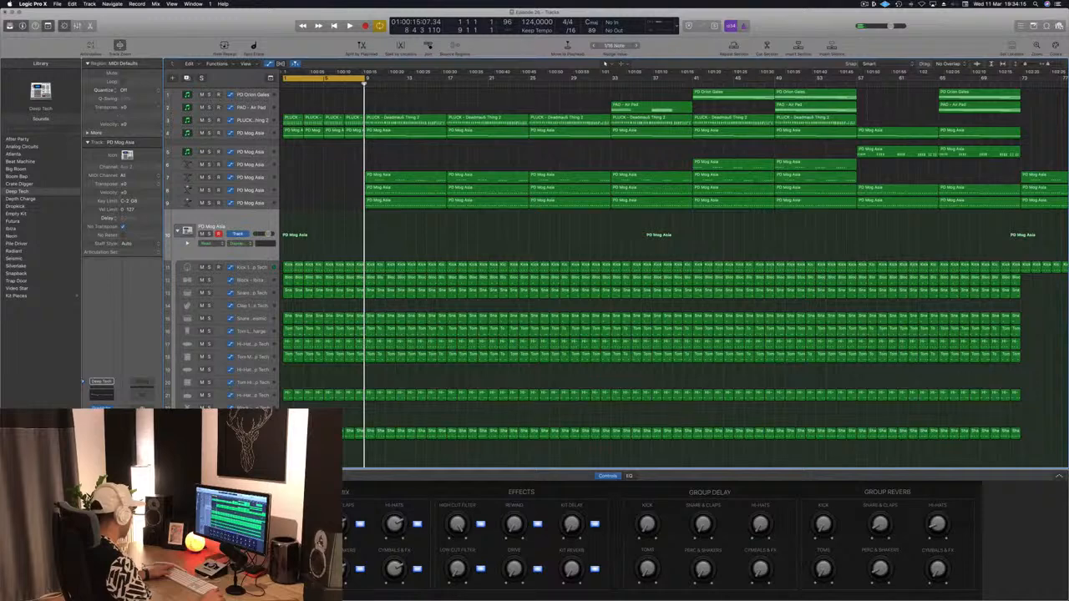
# - Record low cut filter automation on the main drum kit track and set its point at bar 1 to 148 Hz
pyautogui.press('Return')
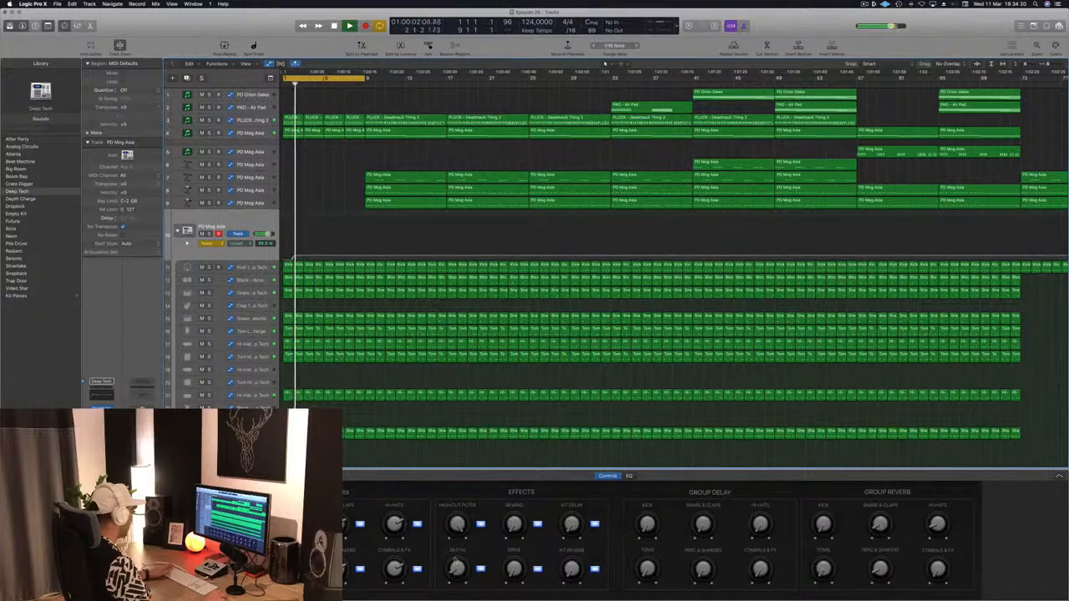
pyautogui.moveTo(302, 258)
pyautogui.mouseDown()
pyautogui.moveTo(282, 259)
pyautogui.moveTo(287, 248)
pyautogui.mouseUp()
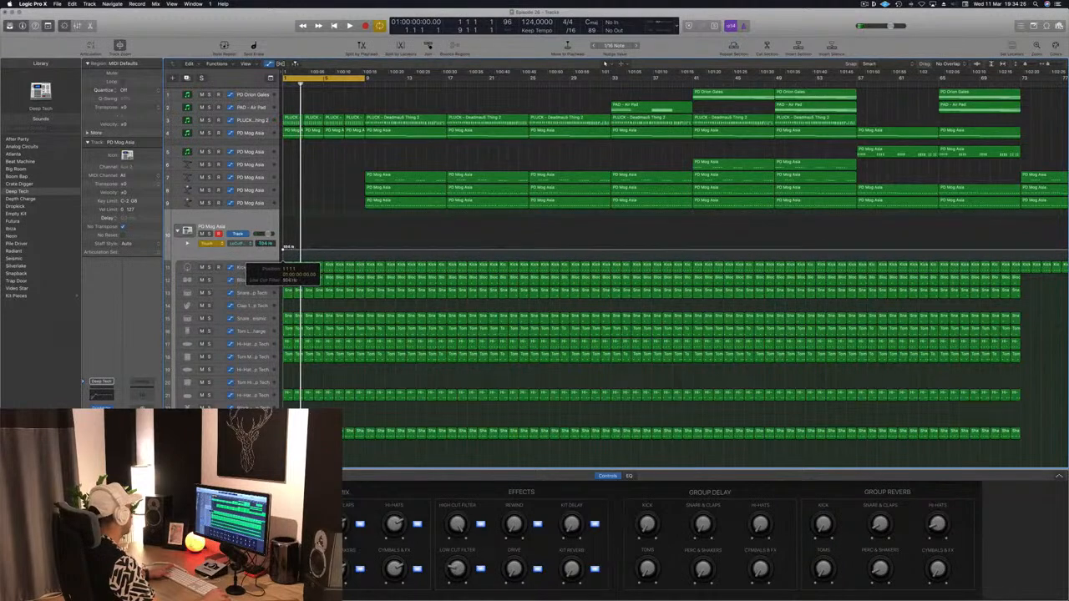
pyautogui.press('space')
pyautogui.press('space')
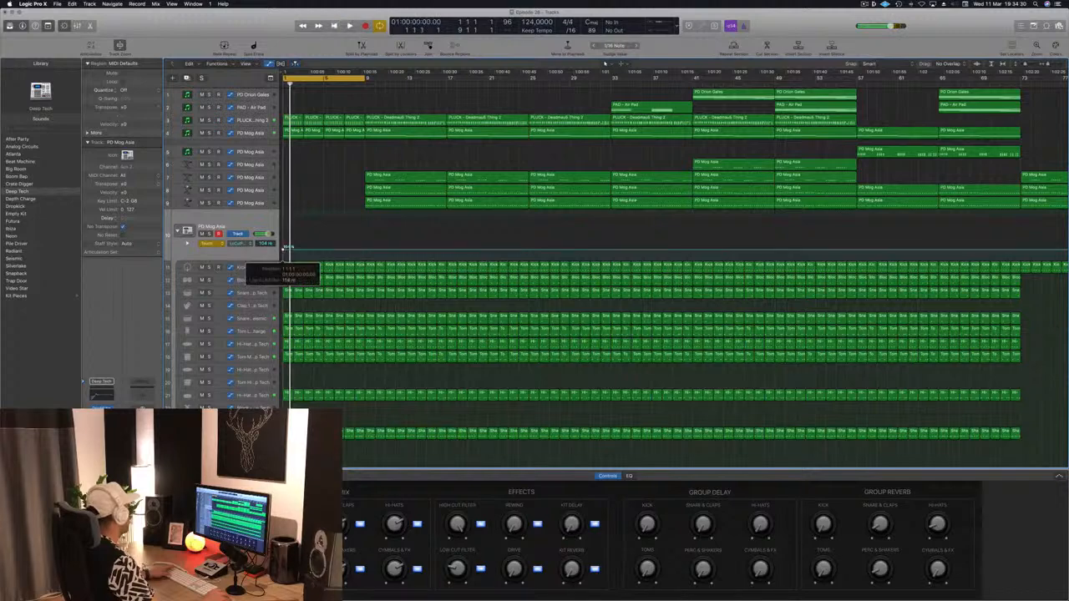
pyautogui.press('space')
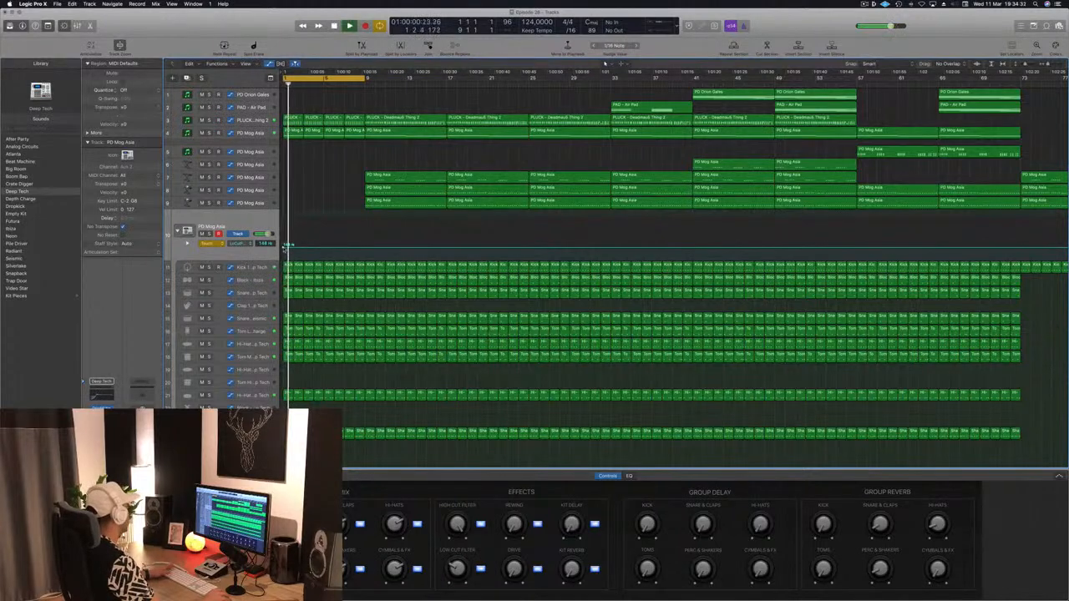
# - Set the drum kit's automation mode to Read and make the low cut drop from 148 Hz to 20 Hz at bar 9
pyautogui.click(209, 242)
pyautogui.click(207, 236)
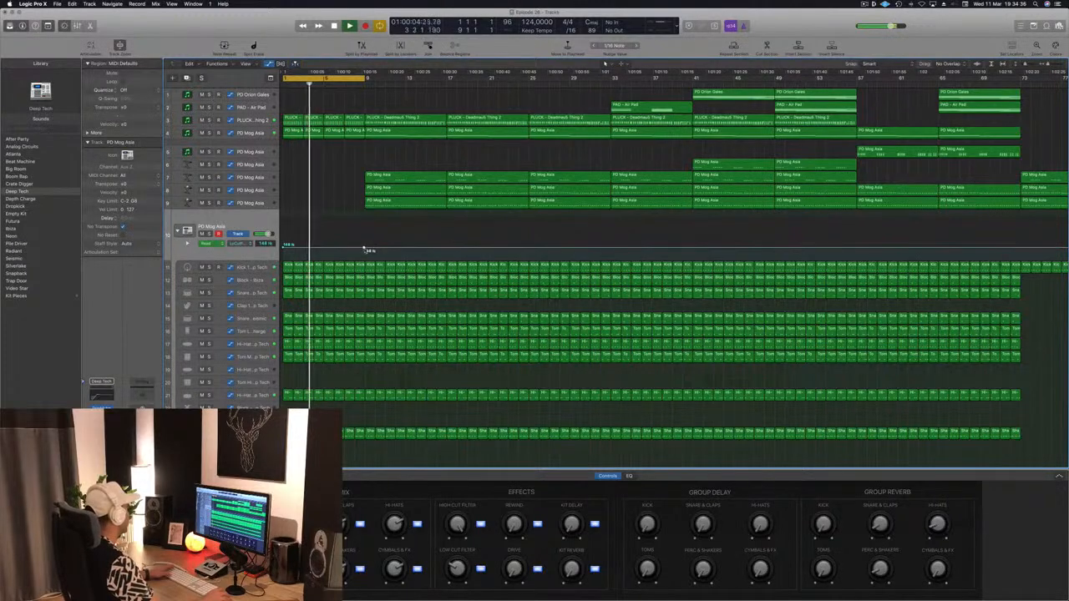
pyautogui.click(363, 250)
pyautogui.press('Return')
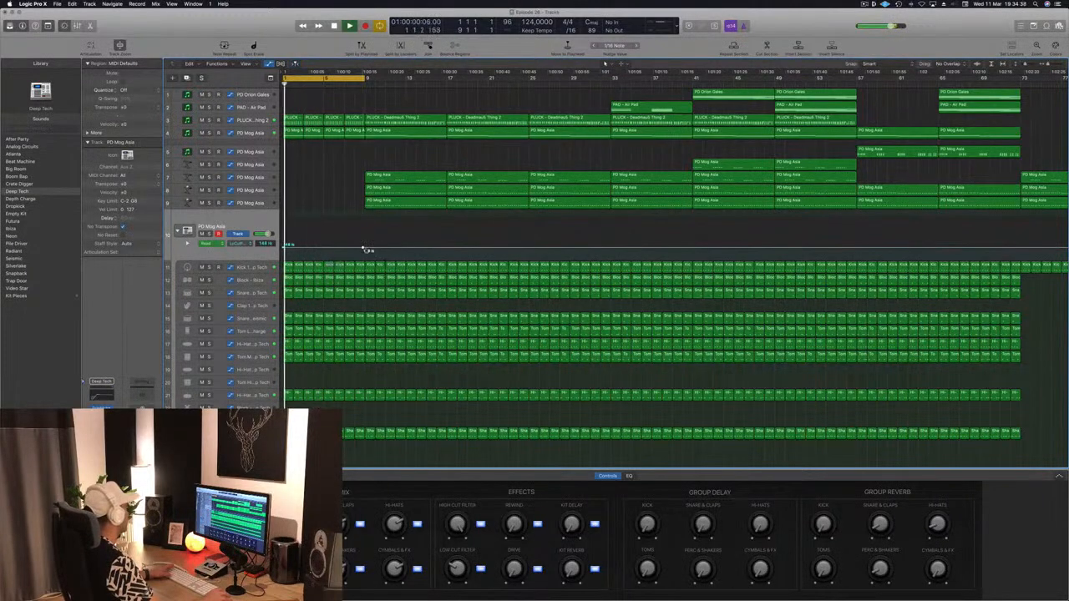
pyautogui.moveTo(366, 249); pyautogui.dragTo(366, 258)
pyautogui.click(363, 249)
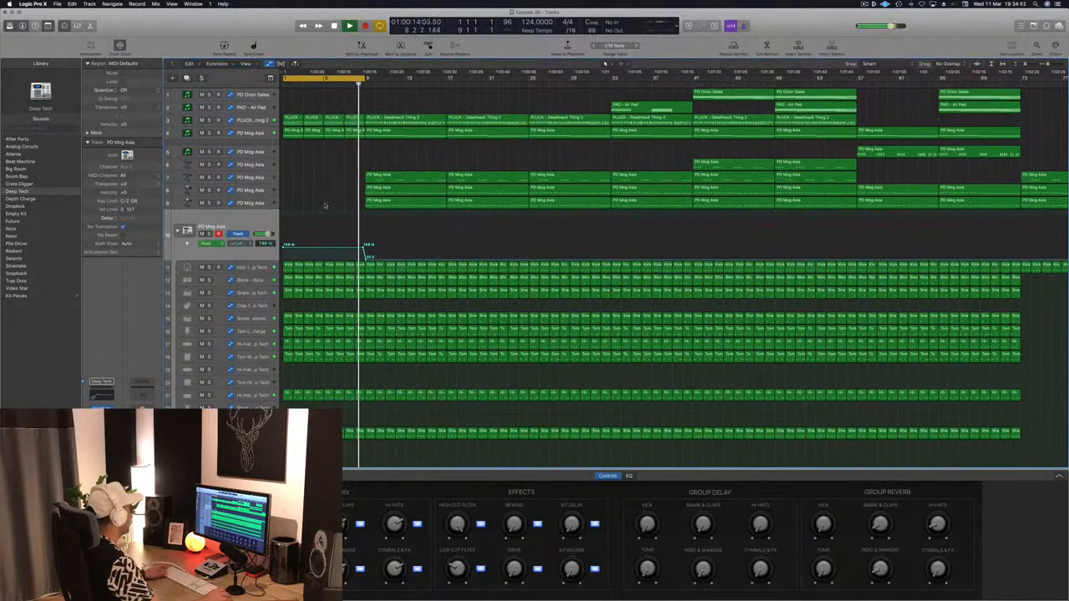
# - Delete the regions on tracks 3, 4 and 7 to 9 between bars 9 and 17
pyautogui.scroll(5, 389, 253)
pyautogui.scroll(-5, 386, 234)
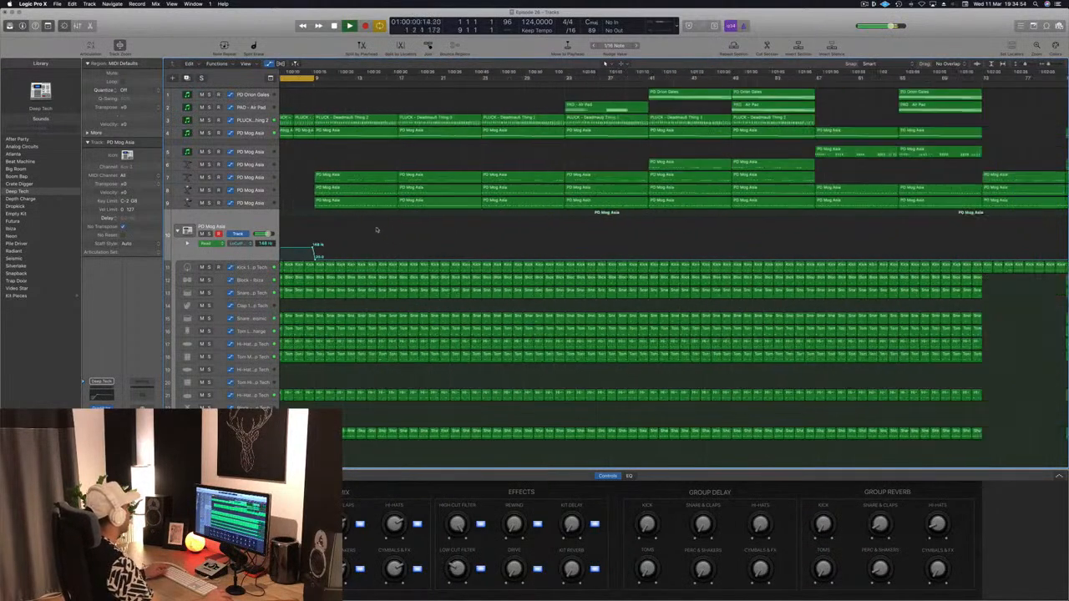
pyautogui.scroll(5, 352, 227)
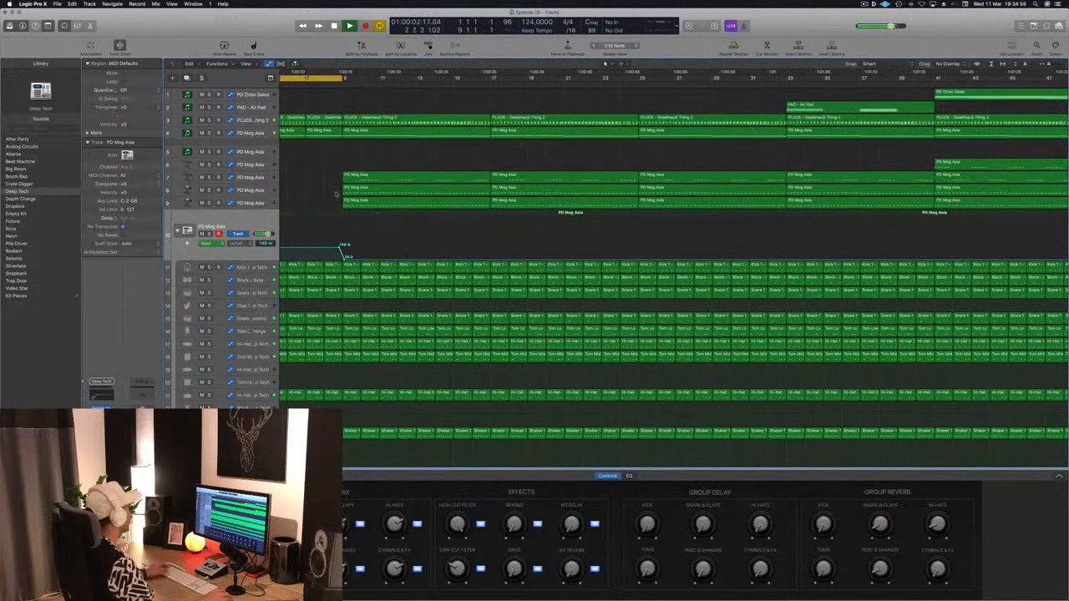
pyautogui.scroll(-2, 335, 192)
pyautogui.moveTo(435, 108); pyautogui.dragTo(484, 210)
pyautogui.press('Delete')
# - Copy the two-bar pluck and track 4 regions into bars 9 to 17 and restart playback from bar 1
pyautogui.moveTo(435, 116)
pyautogui.mouseDown()
pyautogui.moveTo(288, 142)
pyautogui.moveTo(428, 125)
pyautogui.mouseUp()
pyautogui.hscroll(-1, 336, 148)
pyautogui.hscroll(-1, 336, 148)
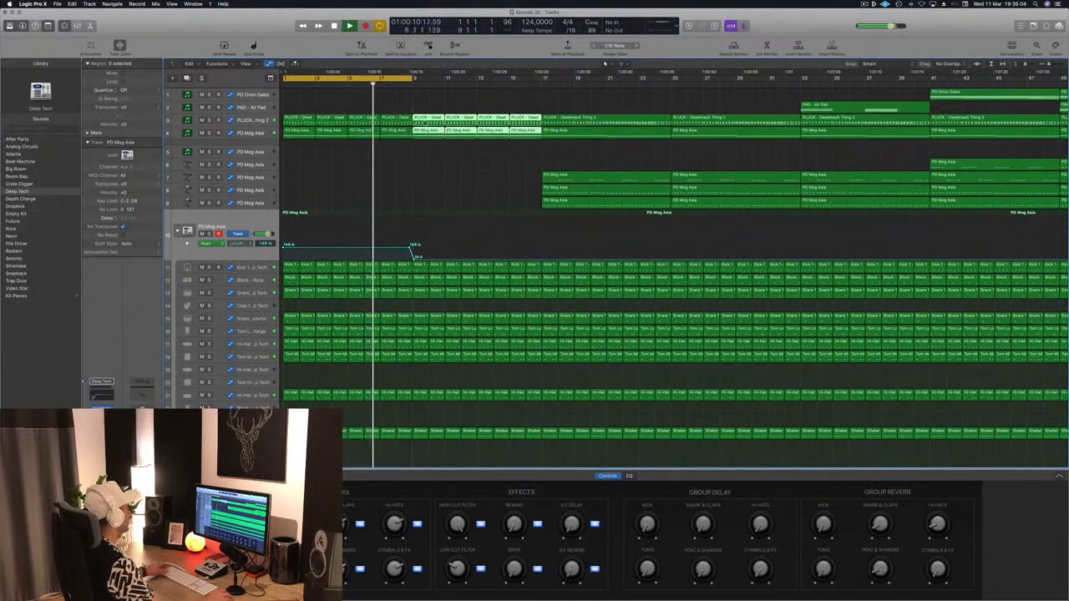
pyautogui.press('Return')
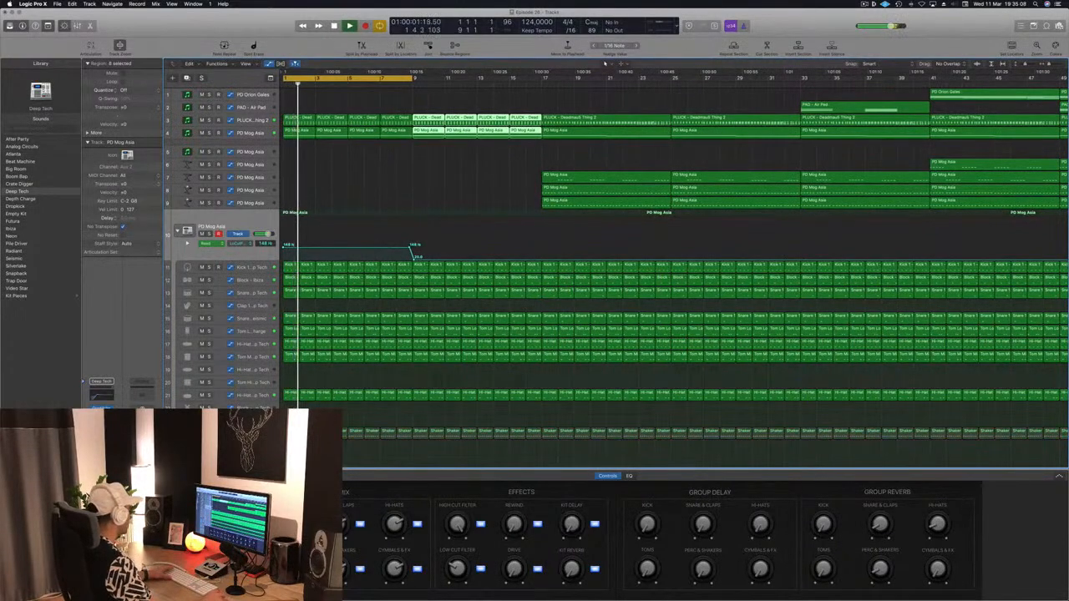
pyautogui.press('space')
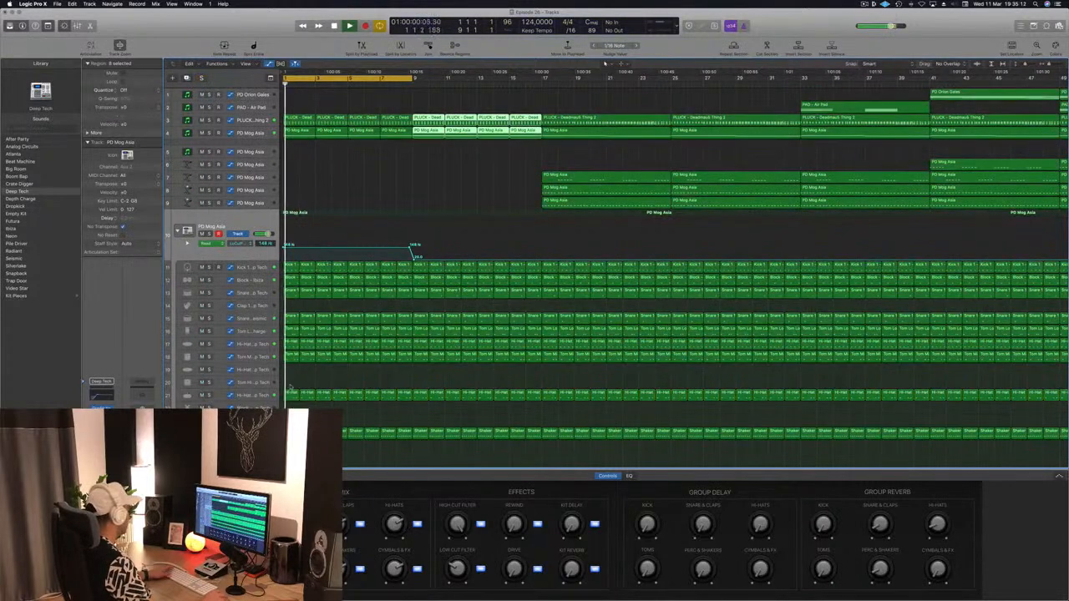
# - Delete the drum regions on tracks 15 and 21 in bars 1 to 9 and select the Snare 1 track
pyautogui.moveTo(289, 389); pyautogui.dragTo(352, 399)
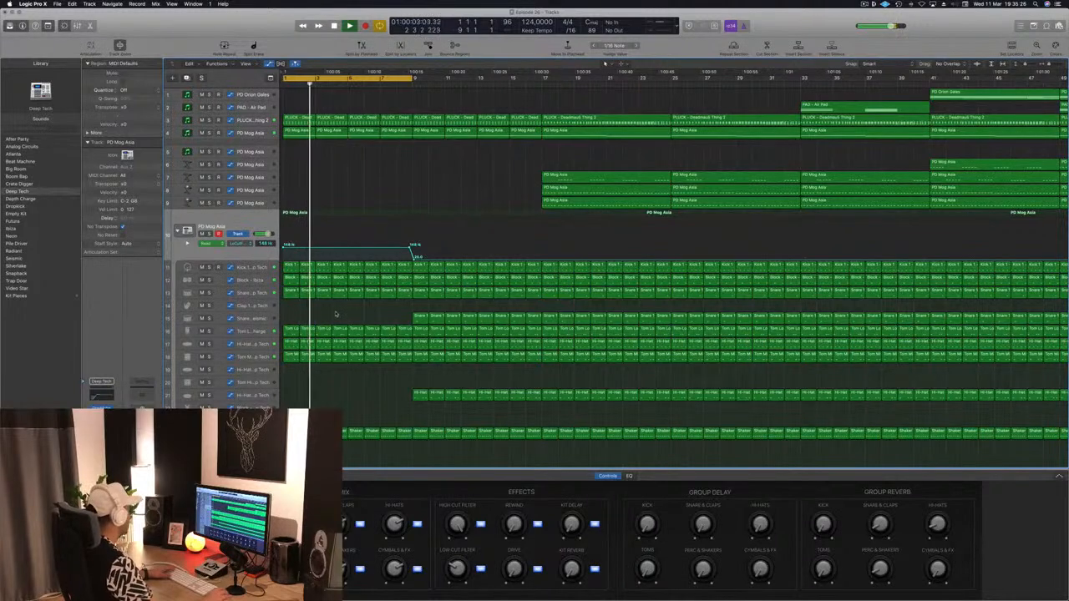
pyautogui.click(258, 295)
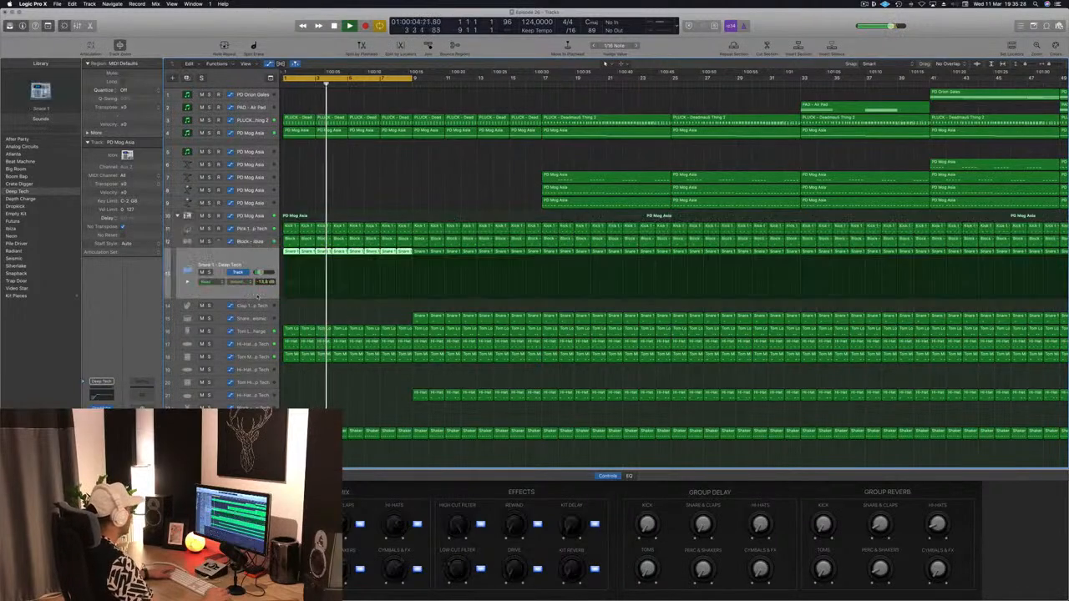
pyautogui.click(321, 310)
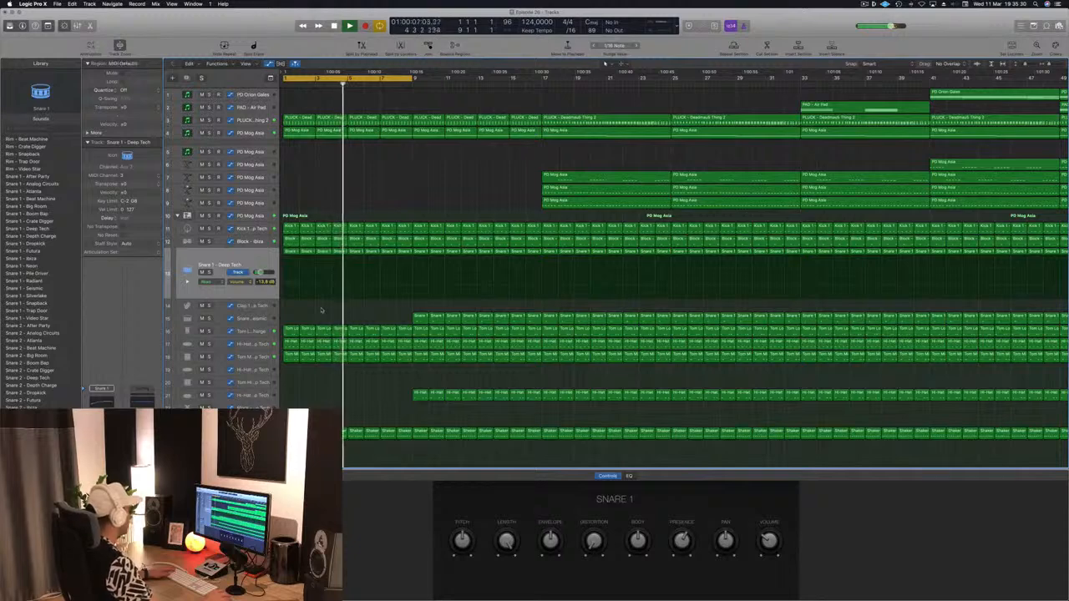
pyautogui.hscroll(-1, 285, 291)
pyautogui.press('super+Left')
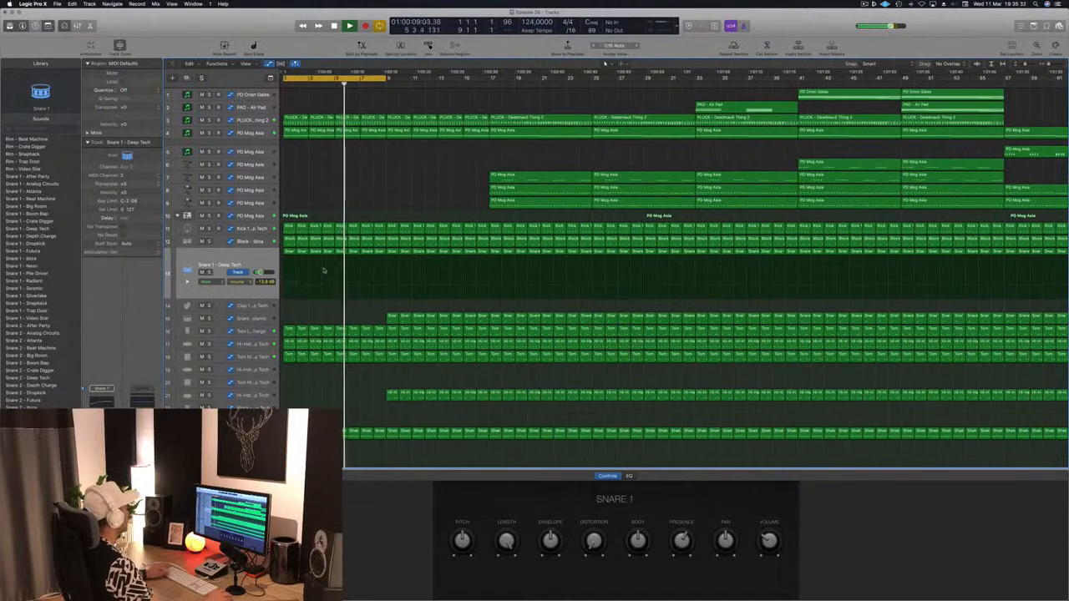
pyautogui.press('Return')
# - Replace the pluck track's repeated automation points in the intro with a gradual rise from bar 1 to bar 9, and save the project
pyautogui.click(251, 134)
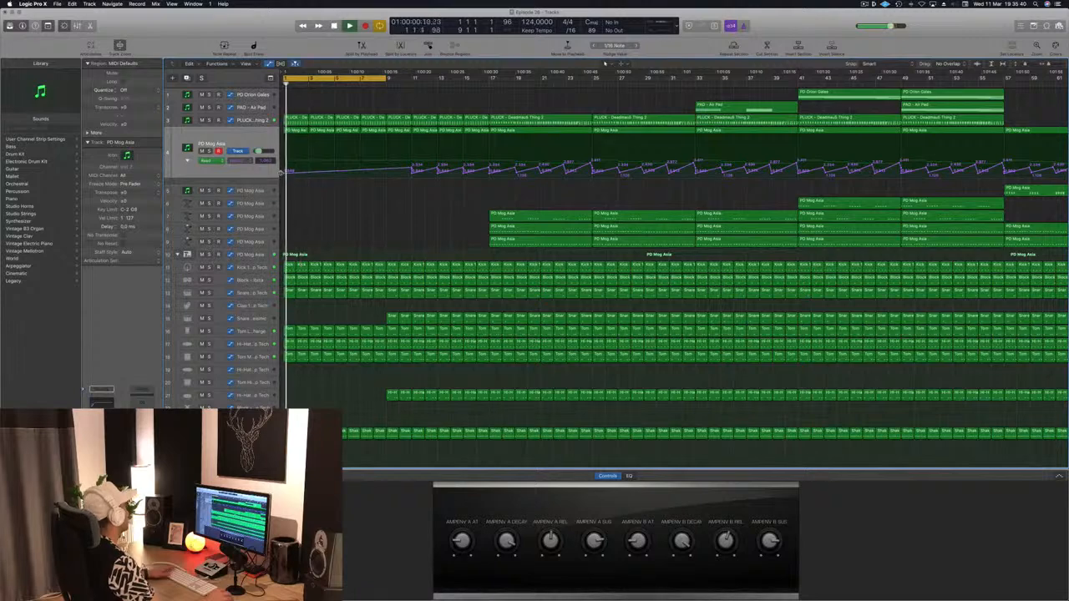
pyautogui.click(255, 120)
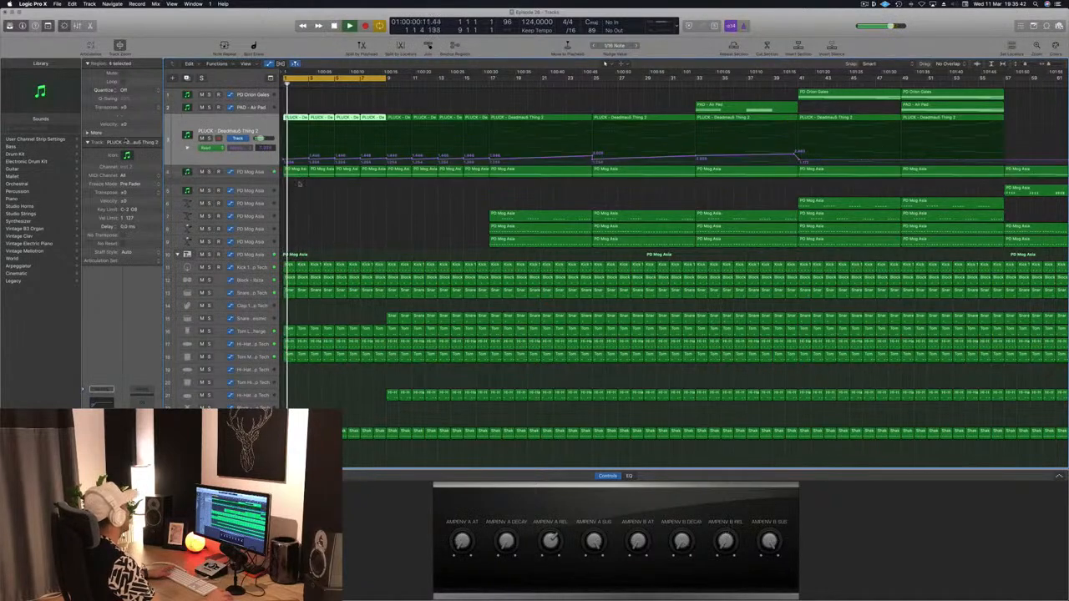
pyautogui.moveTo(474, 163); pyautogui.dragTo(245, 166)
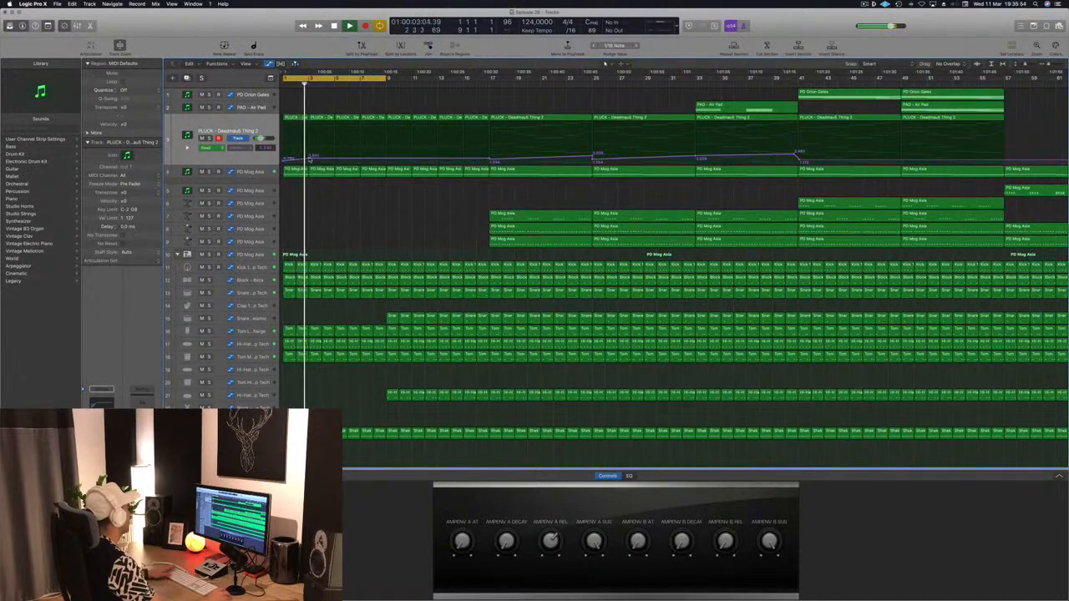
pyautogui.moveTo(339, 156); pyautogui.dragTo(386, 158)
pyautogui.press('super+s')
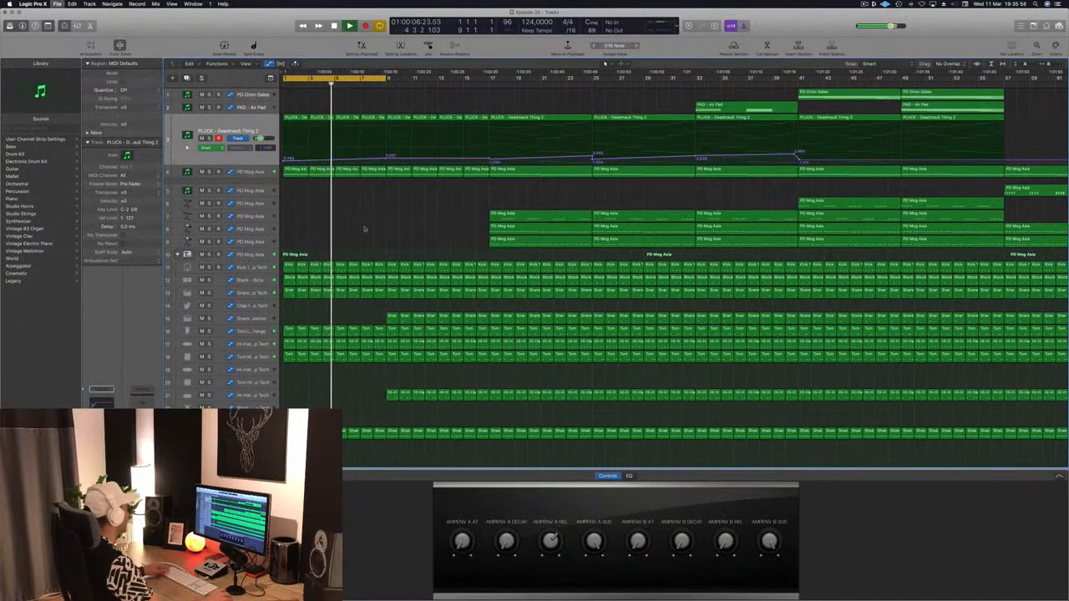
# - Copy the PD Orion Gates region from bar 41 to bar 1 on track 1 and listen from the start
pyautogui.press('z')
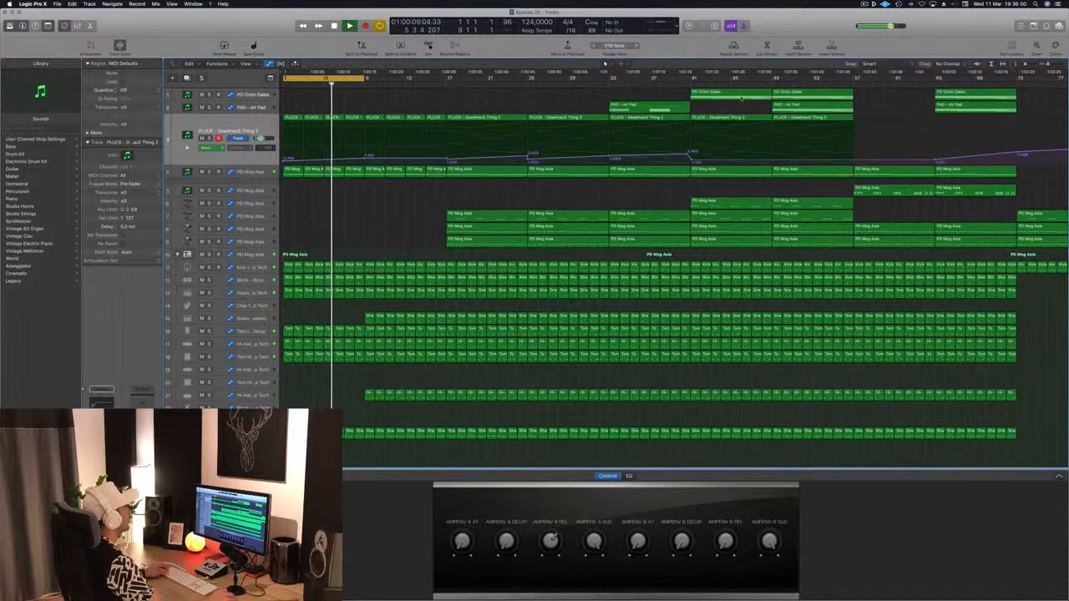
pyautogui.click(736, 98)
pyautogui.moveTo(736, 97); pyautogui.dragTo(306, 97)
pyautogui.press('super+Left')
pyautogui.press('super+Left')
pyautogui.press('Return')
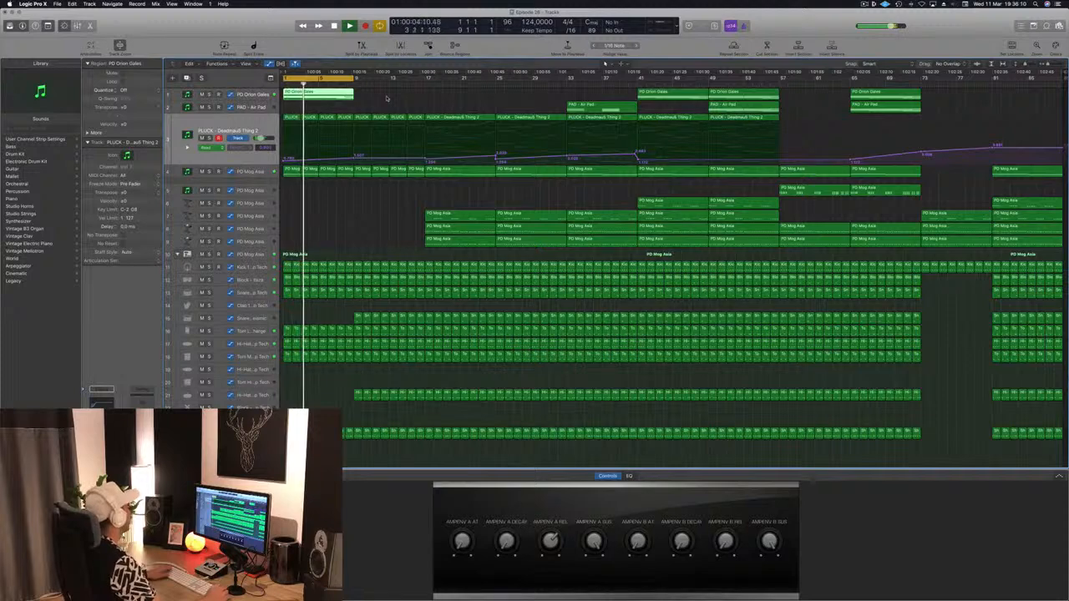
pyautogui.press('space')
pyautogui.press('space')
# - In the copied region's Piano Roll, delete the notes after the first chord and extend that chord to the region's end at bar 9
pyautogui.doubleClick(320, 95)
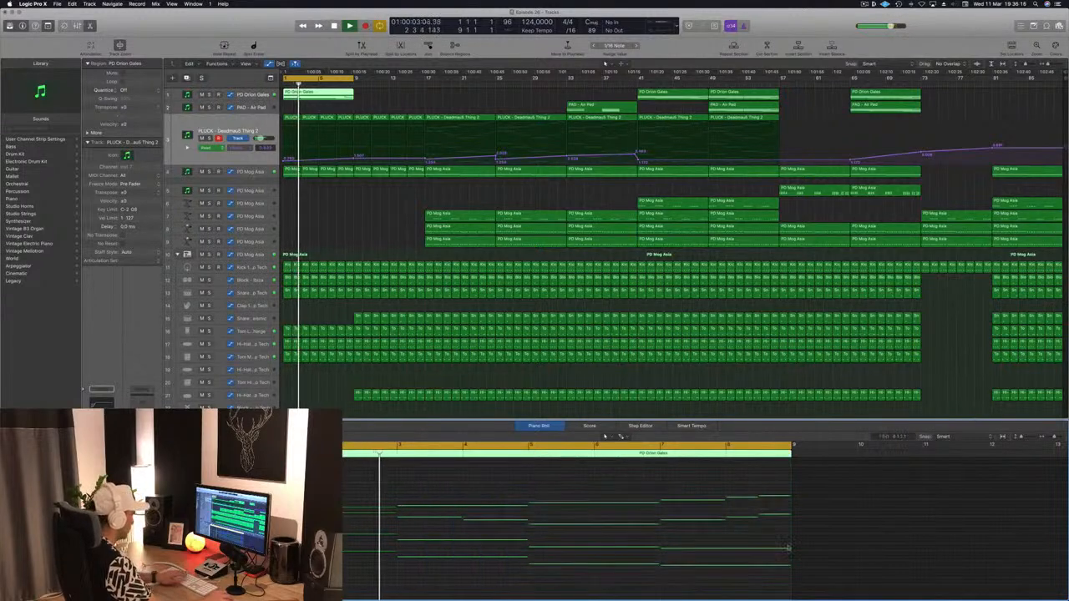
pyautogui.moveTo(440, 480); pyautogui.dragTo(389, 595)
pyautogui.moveTo(396, 506); pyautogui.dragTo(786, 519)
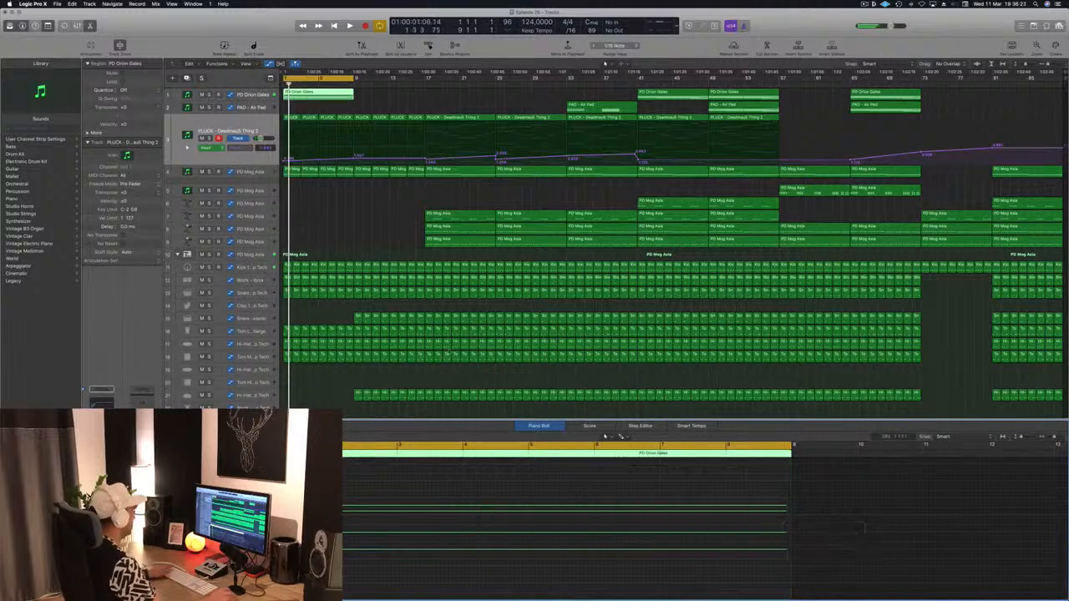
# - Select track 1, move the edited PD Orion Gates region to bar 9 and extend the cycle range to bar 17
pyautogui.click(245, 94)
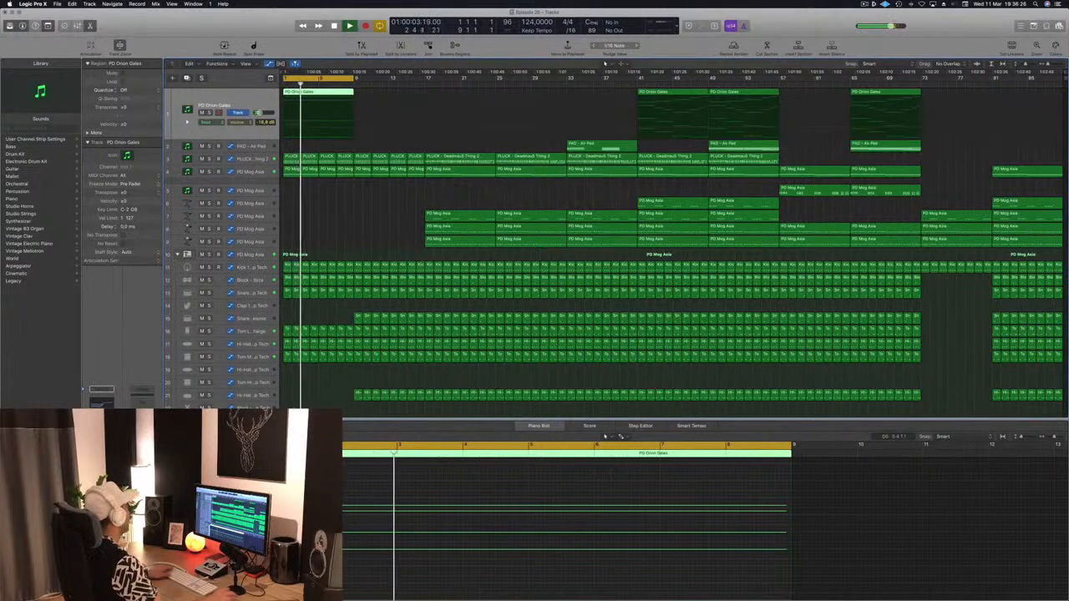
pyautogui.moveTo(315, 98); pyautogui.dragTo(386, 98)
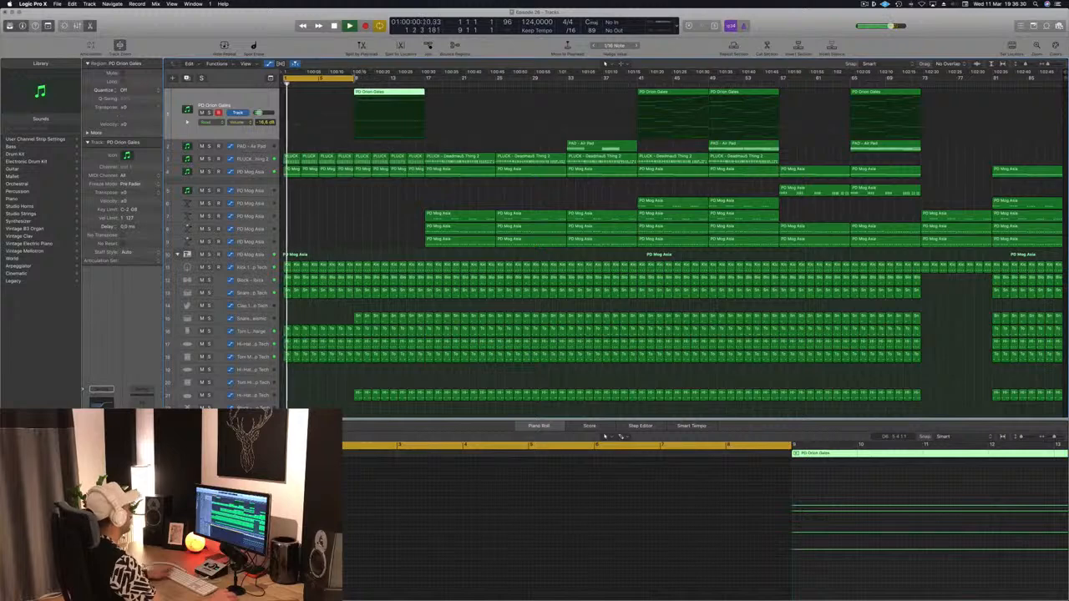
pyautogui.scroll(-5, 347, 303)
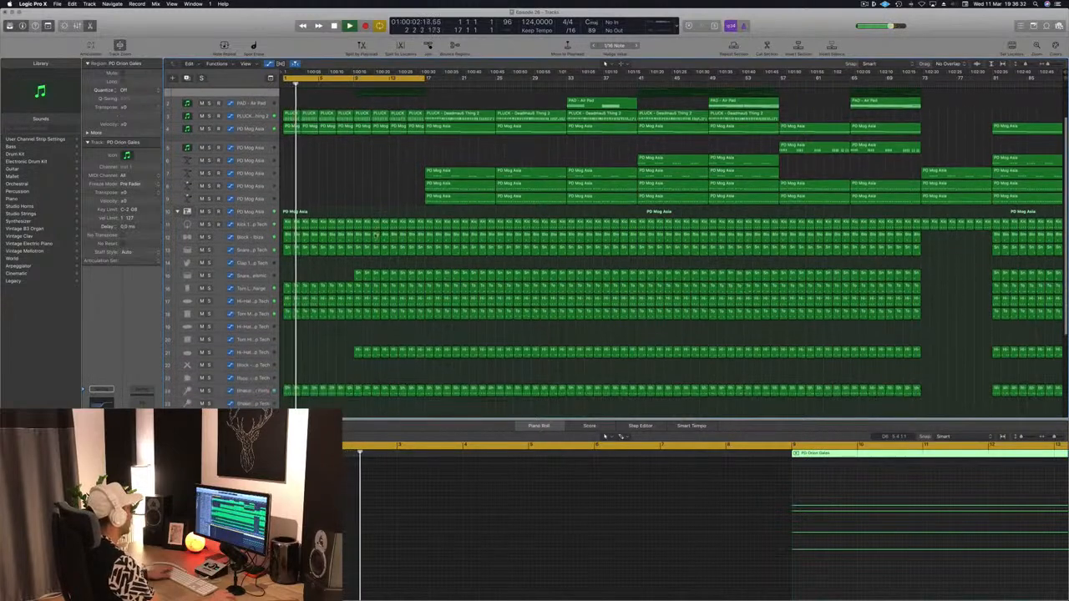
# - Delete the track 21 hi-hat and track 15 snare regions between bars 9 and 17
pyautogui.moveTo(347, 303); pyautogui.dragTo(419, 323)
pyautogui.press('Delete')
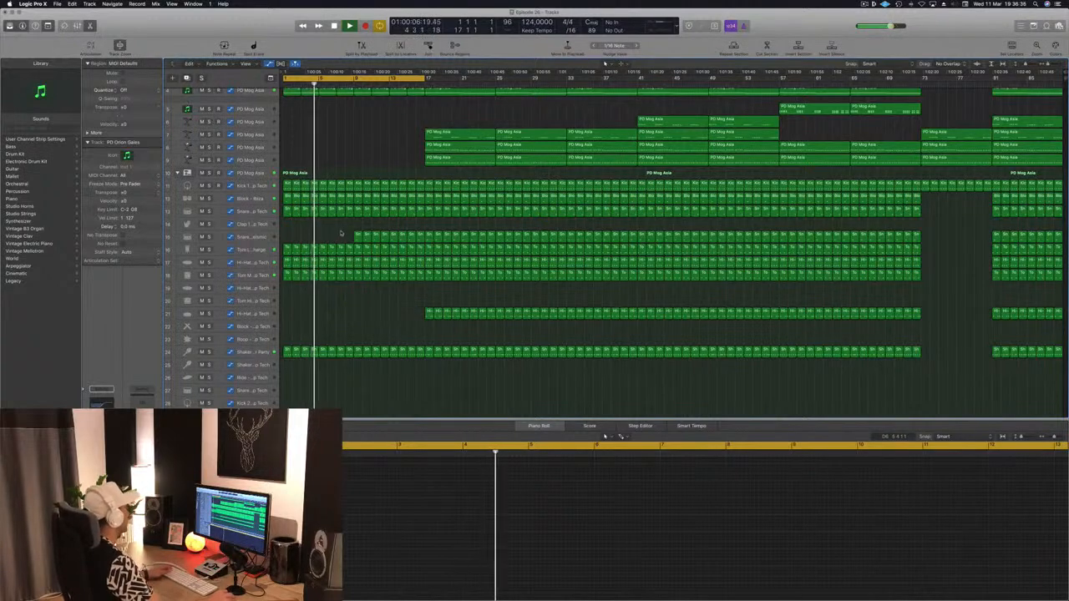
pyautogui.moveTo(341, 231); pyautogui.dragTo(403, 239)
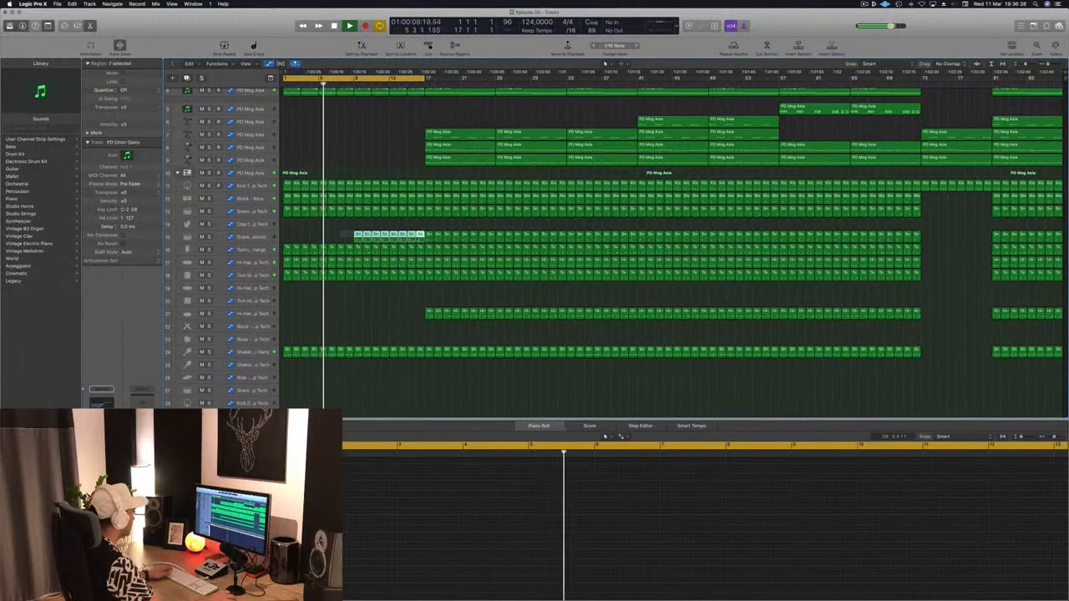
pyautogui.press('Delete')
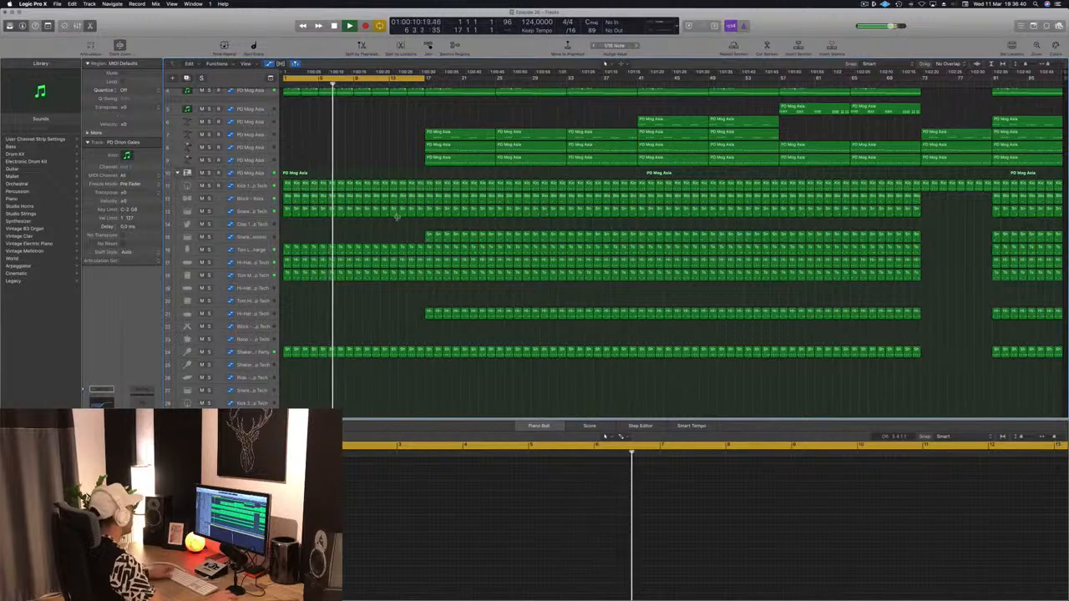
# - Solo-check the tom on track 18, delete its regions from bar 1 to bar 17, and replay from the start
pyautogui.click(208, 275)
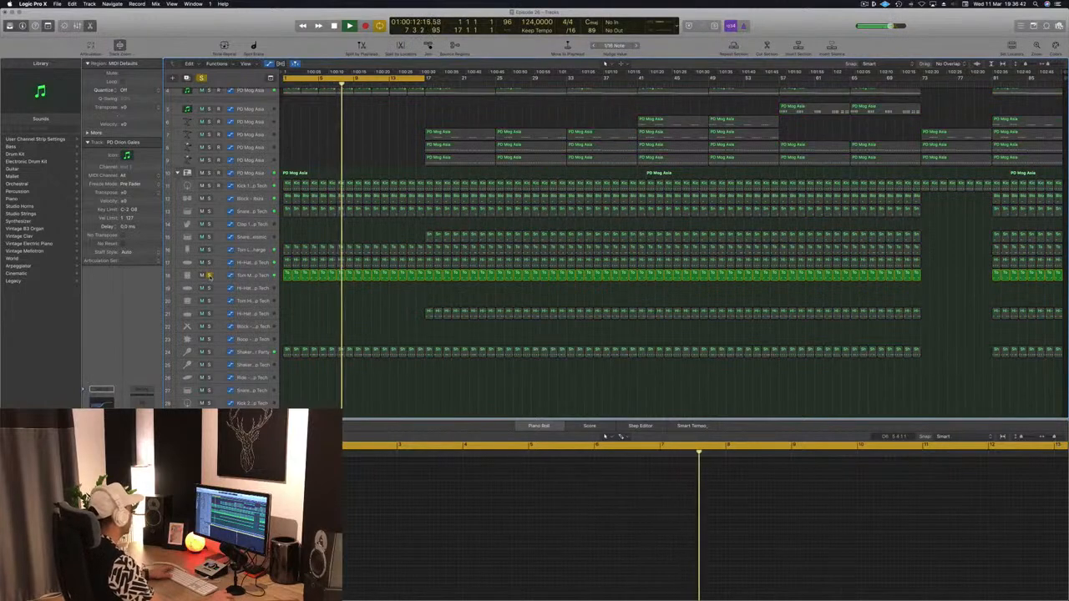
pyautogui.click(209, 275)
pyautogui.moveTo(284, 269); pyautogui.dragTo(419, 280)
pyautogui.press('Delete')
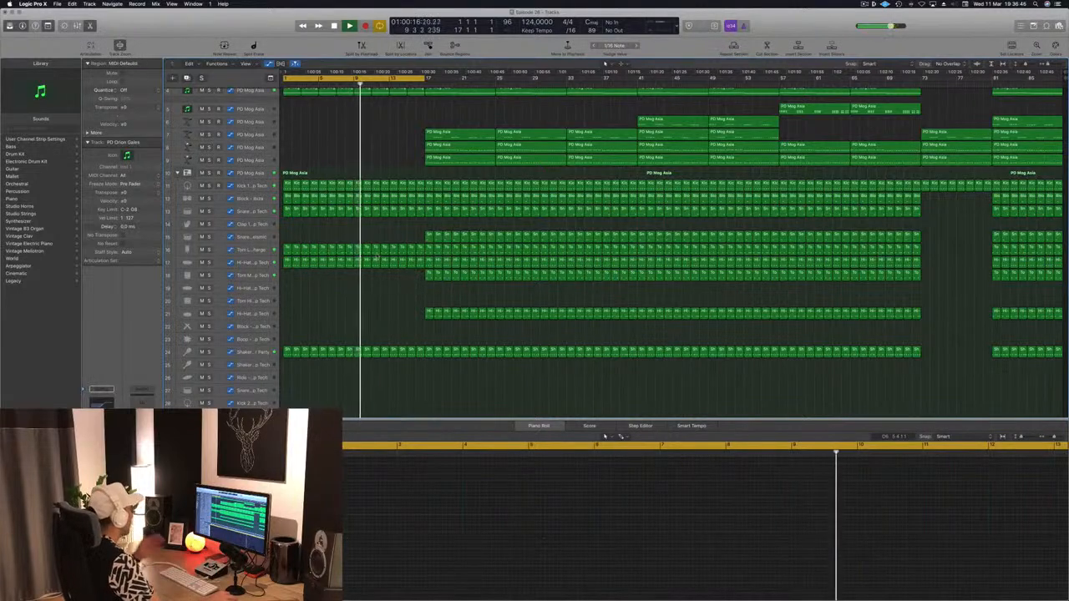
pyautogui.scroll(2, 377, 236)
pyautogui.scroll(3, 372, 217)
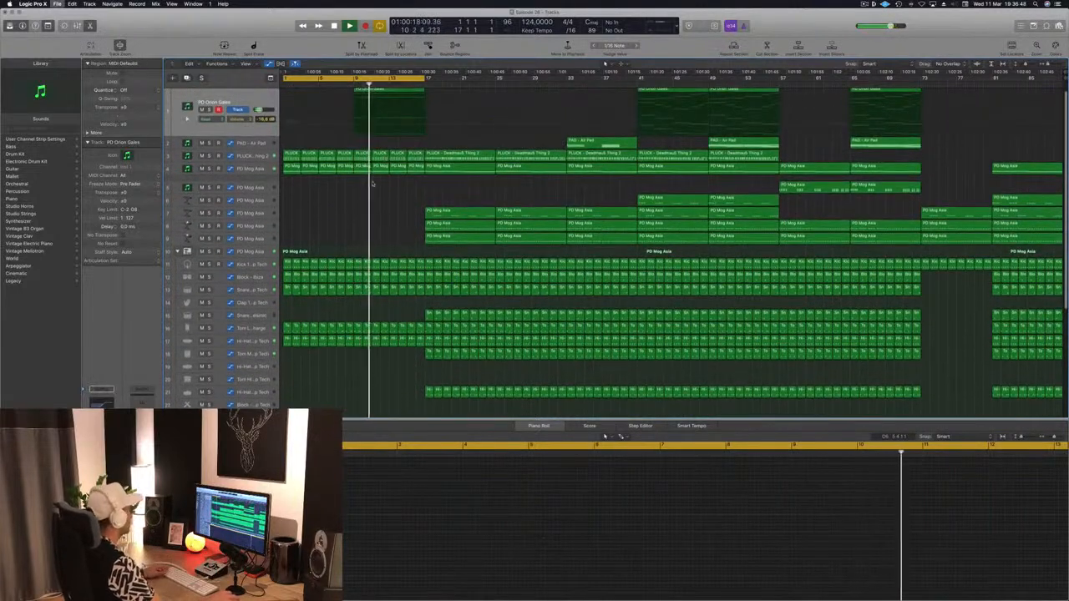
pyautogui.press('Return')
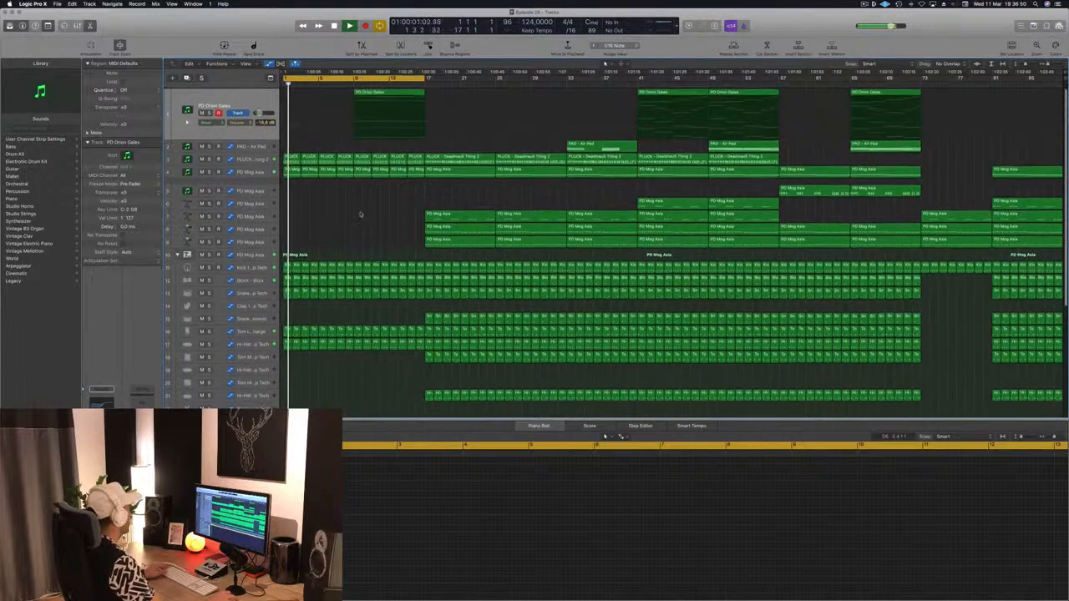
# - Copy the Shaker 1 - After Party region at bar 9 from track 24 to the impact track 30
pyautogui.scroll(-6, 362, 259)
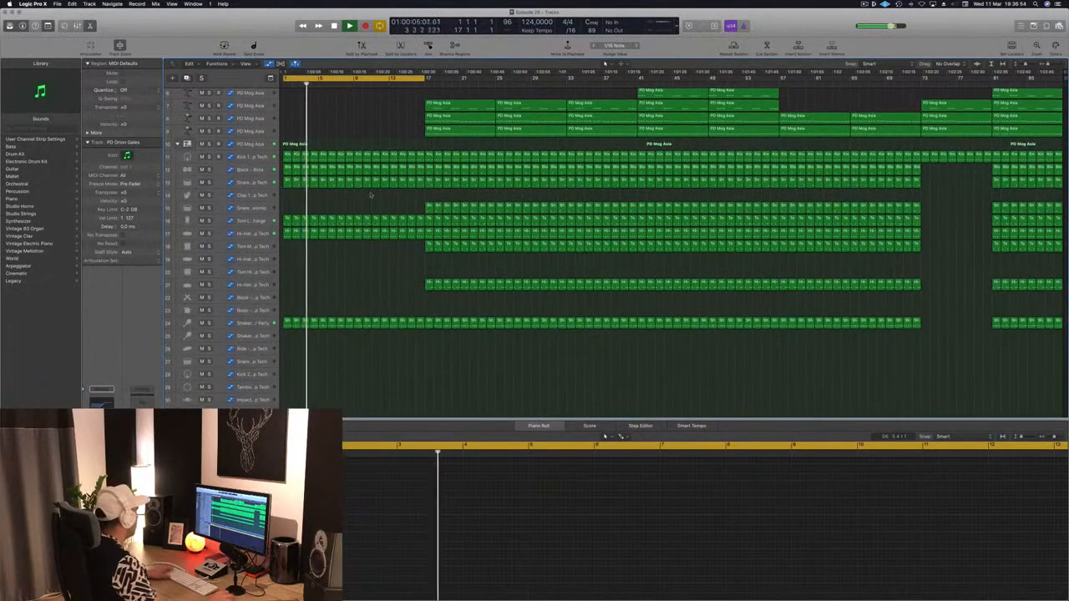
pyautogui.scroll(-2, 370, 277)
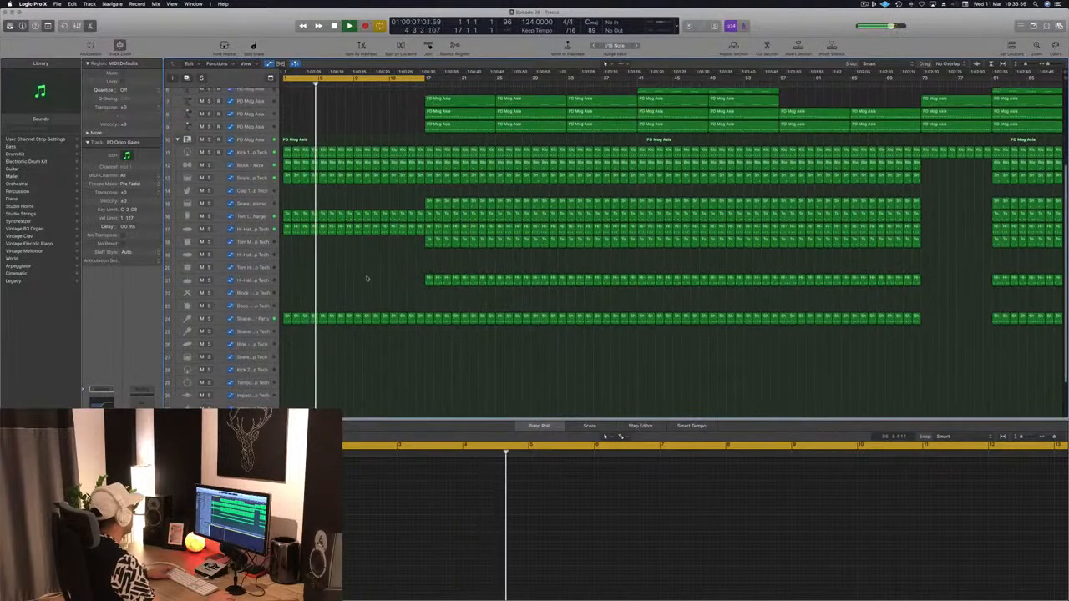
pyautogui.scroll(-4, 366, 278)
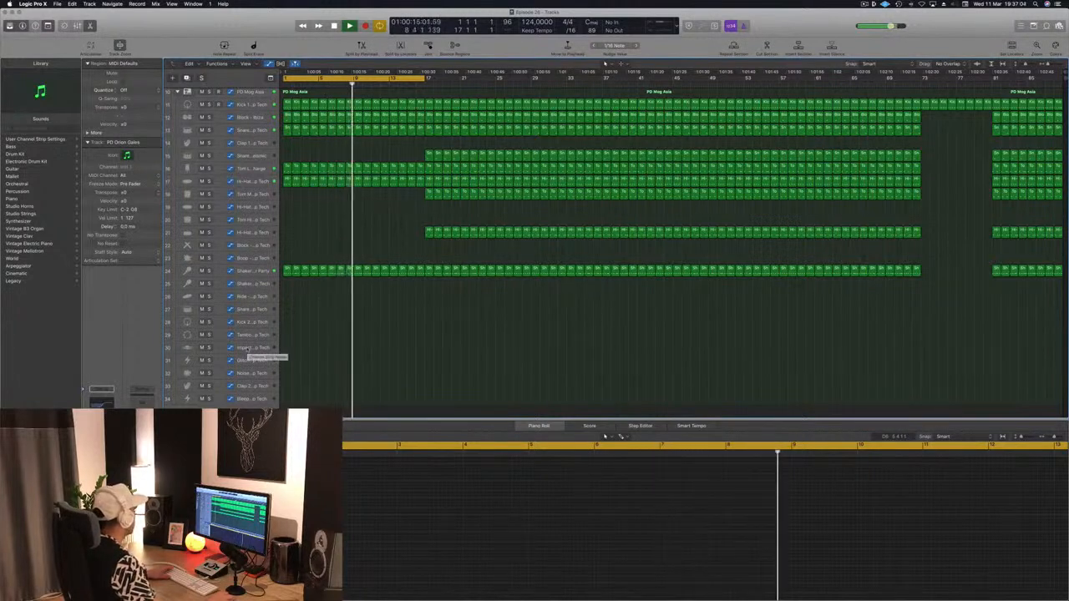
pyautogui.click(359, 271)
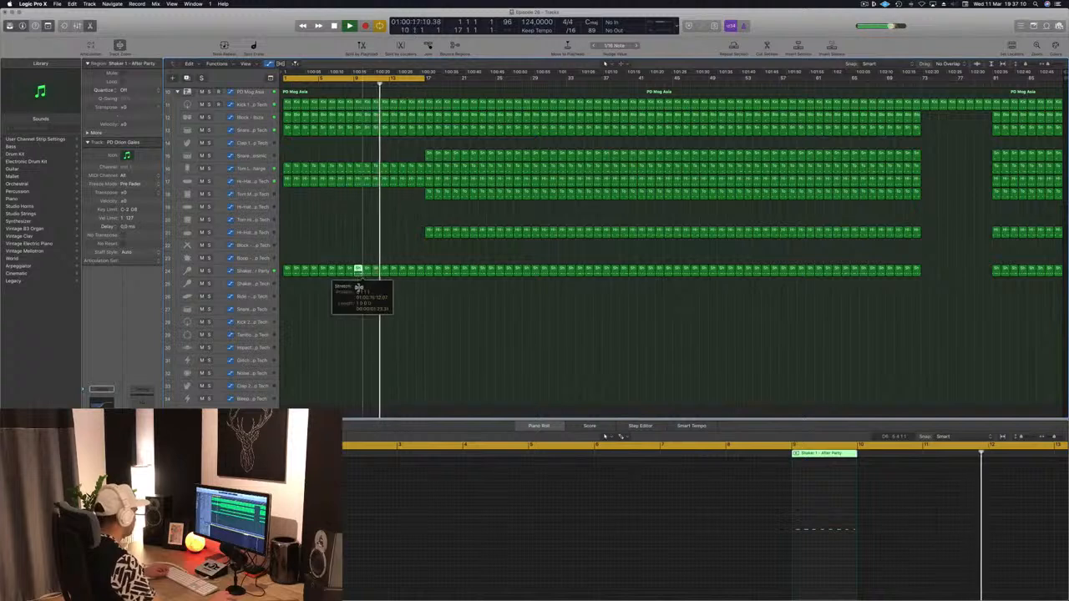
pyautogui.moveTo(358, 272); pyautogui.dragTo(359, 358)
# - Clear the shaker notes from the copied region on track 30, leaving a single note at bar 9
pyautogui.moveTo(802, 523); pyautogui.dragTo(857, 542)
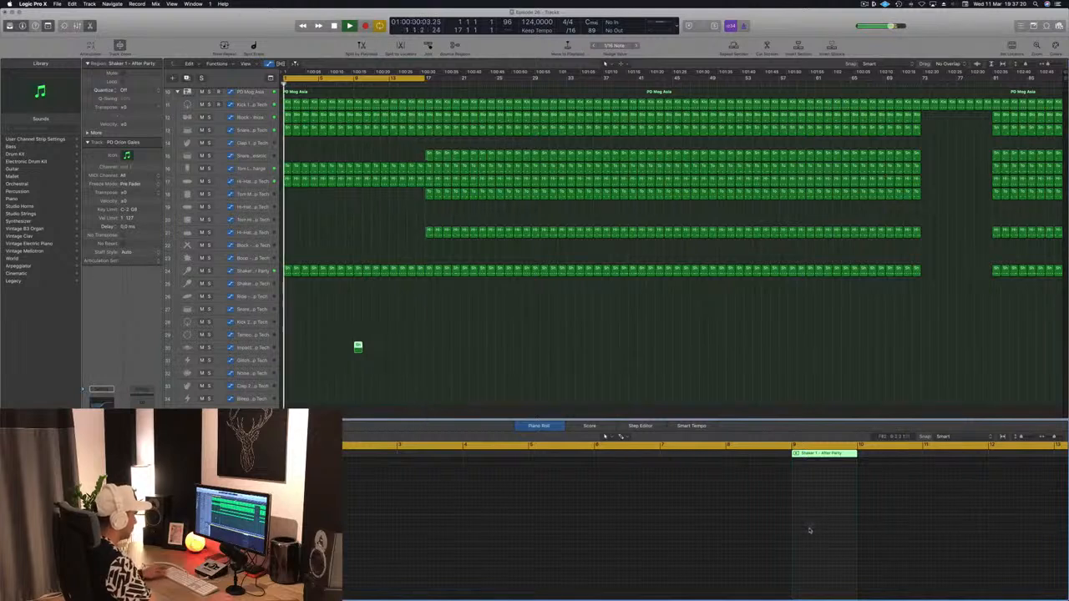
pyautogui.click(334, 342)
pyautogui.click(358, 346)
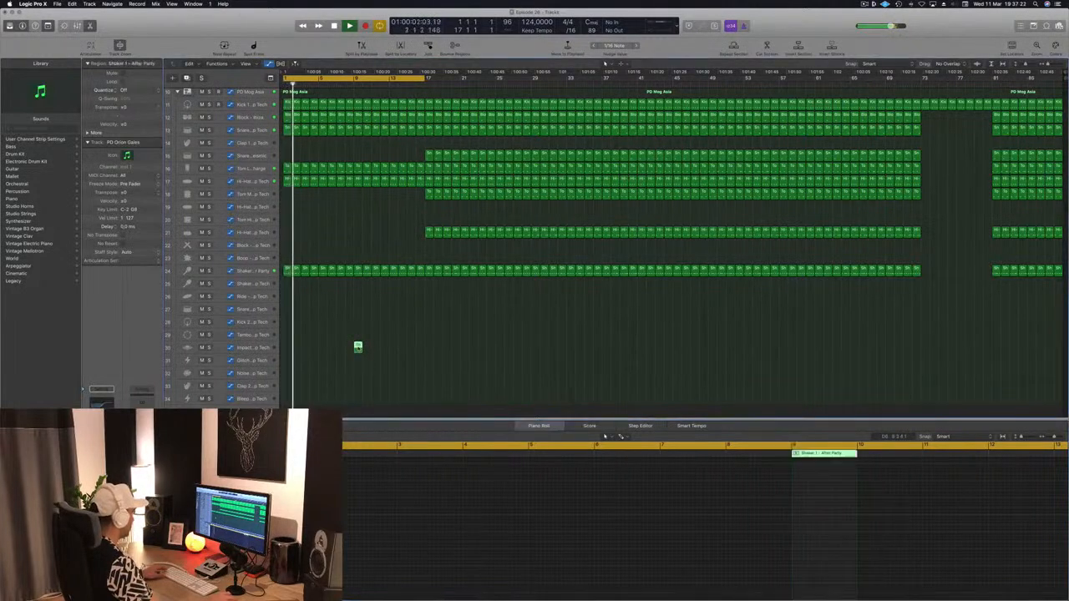
pyautogui.click(816, 520)
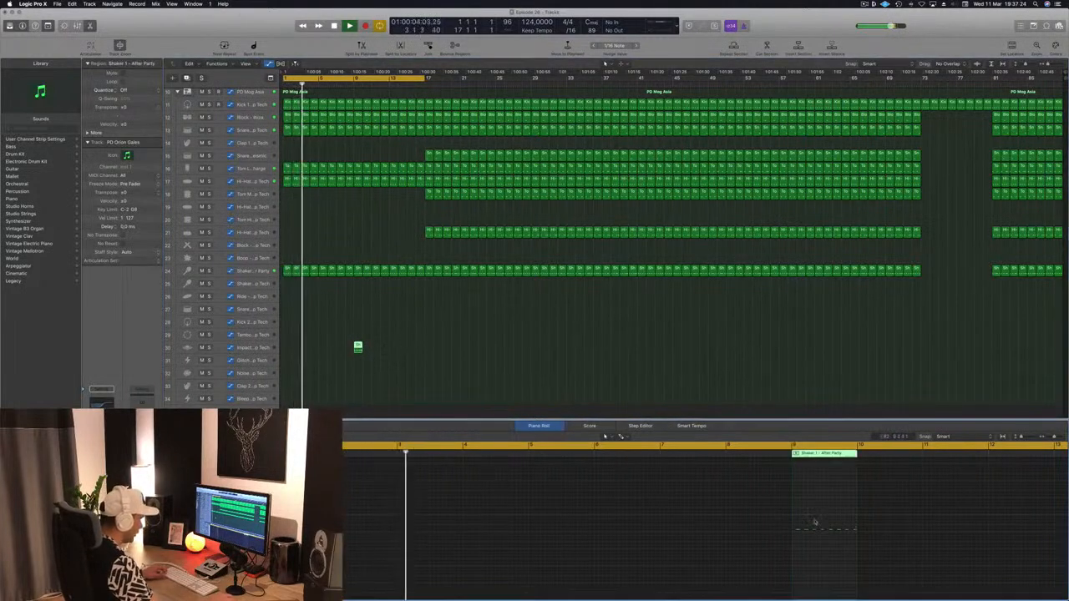
pyautogui.moveTo(807, 523); pyautogui.dragTo(780, 547)
pyautogui.press('Delete')
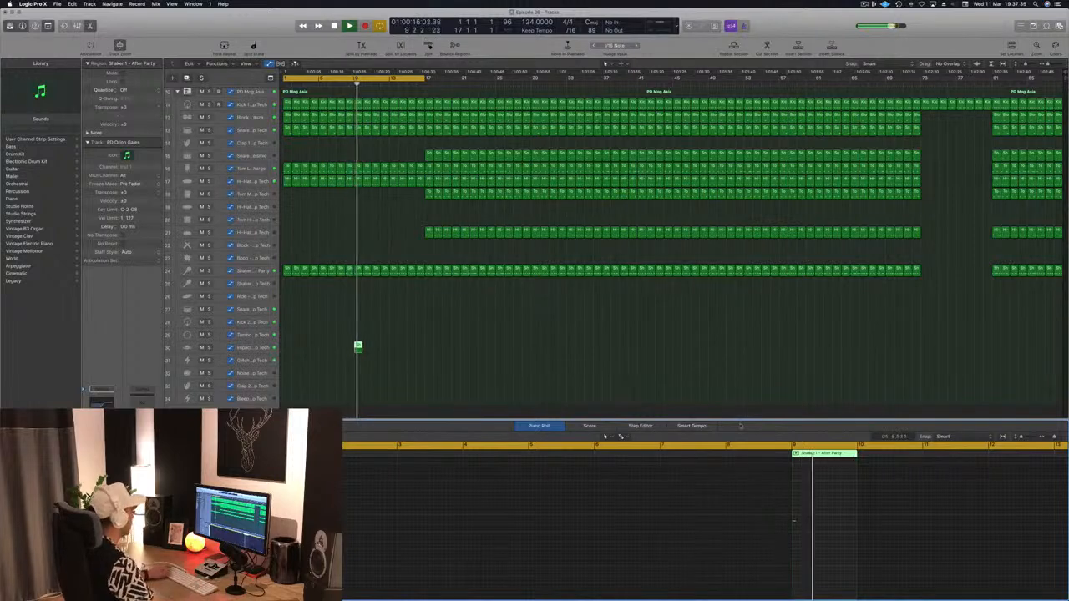
# - Audition Noise Hit - Depth Charge on track 30, settle on Noise Impact - Depth Charge, and replay from bar 9
pyautogui.click(345, 84)
pyautogui.click(249, 349)
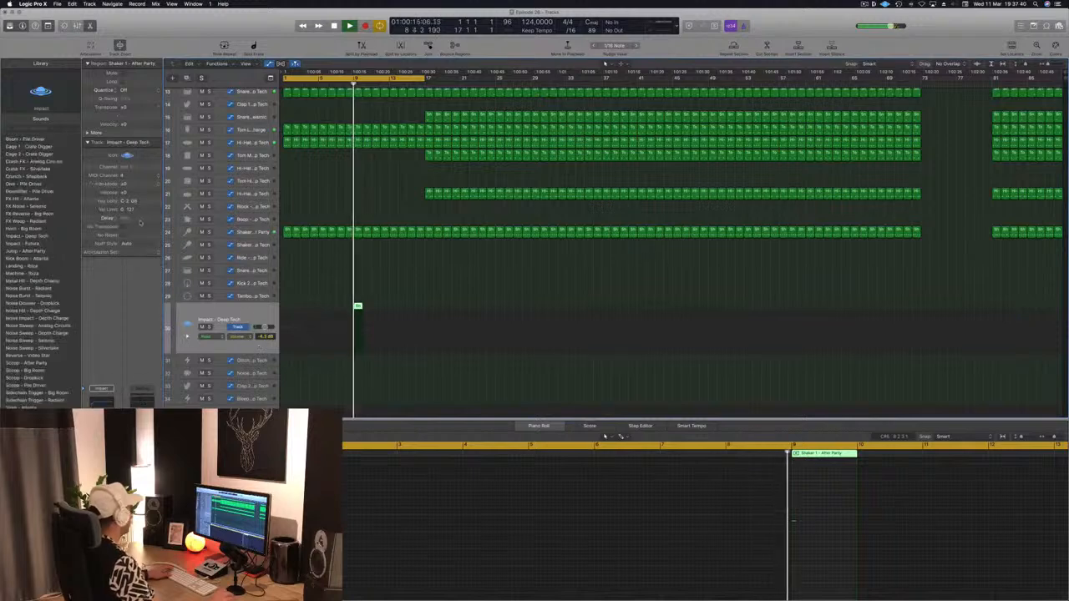
pyautogui.click(16, 311)
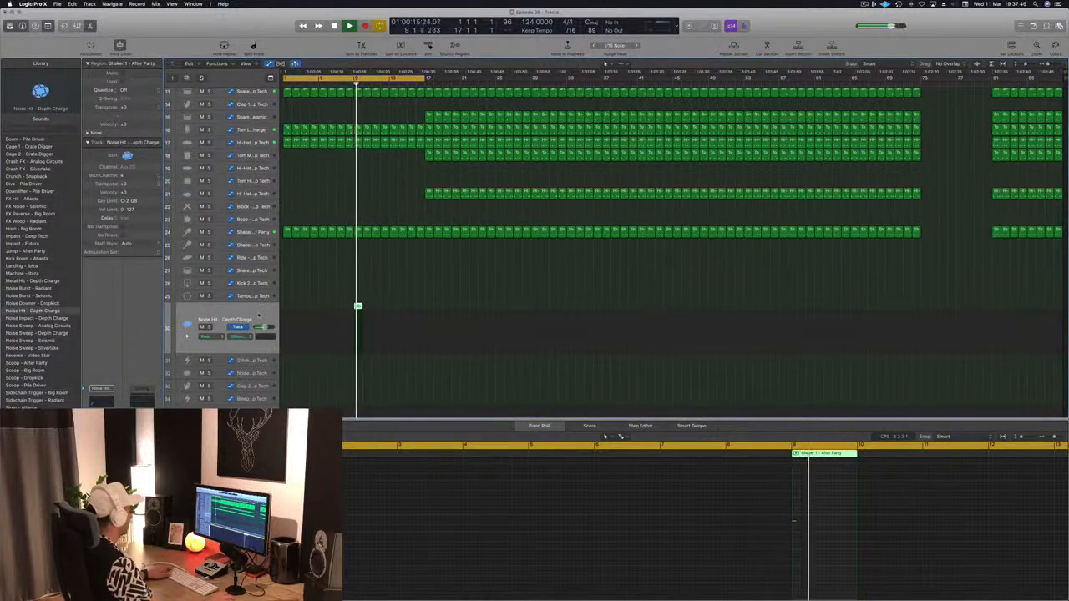
pyautogui.click(24, 320)
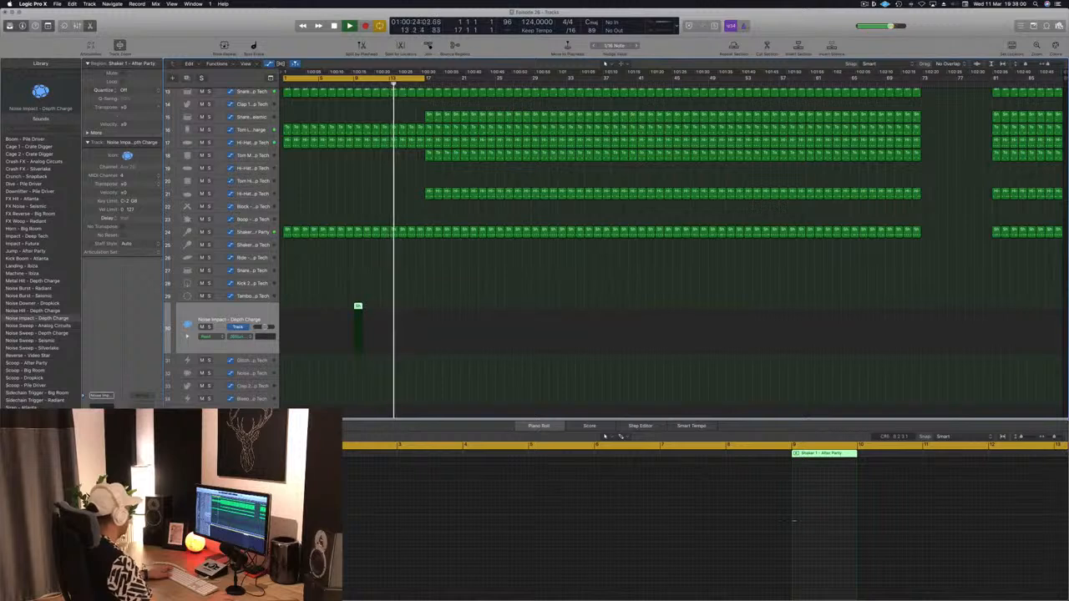
pyautogui.hscroll(10, 793, 522)
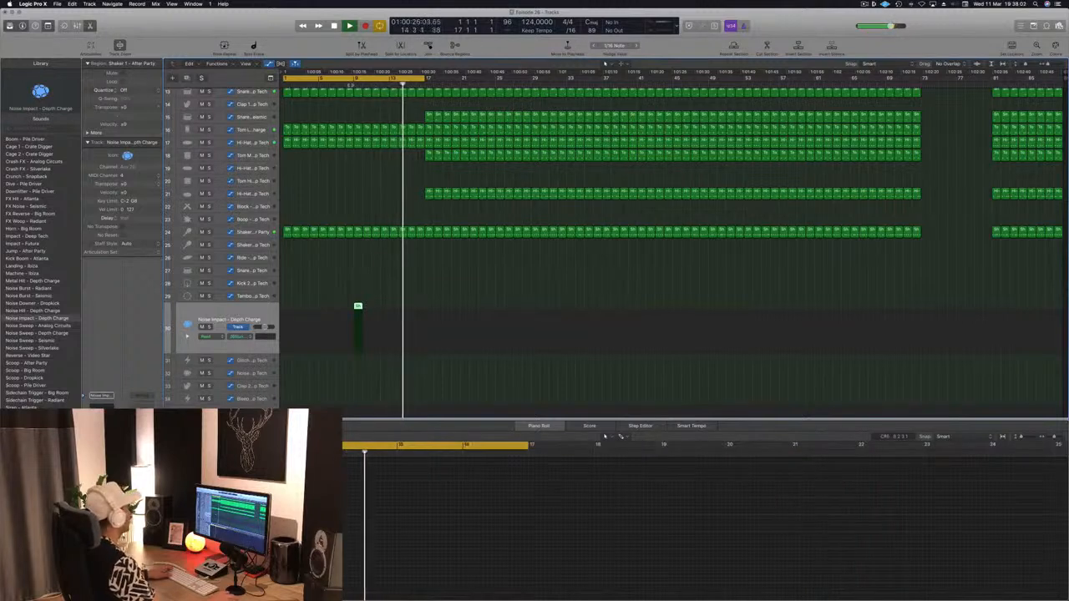
pyautogui.click(355, 85)
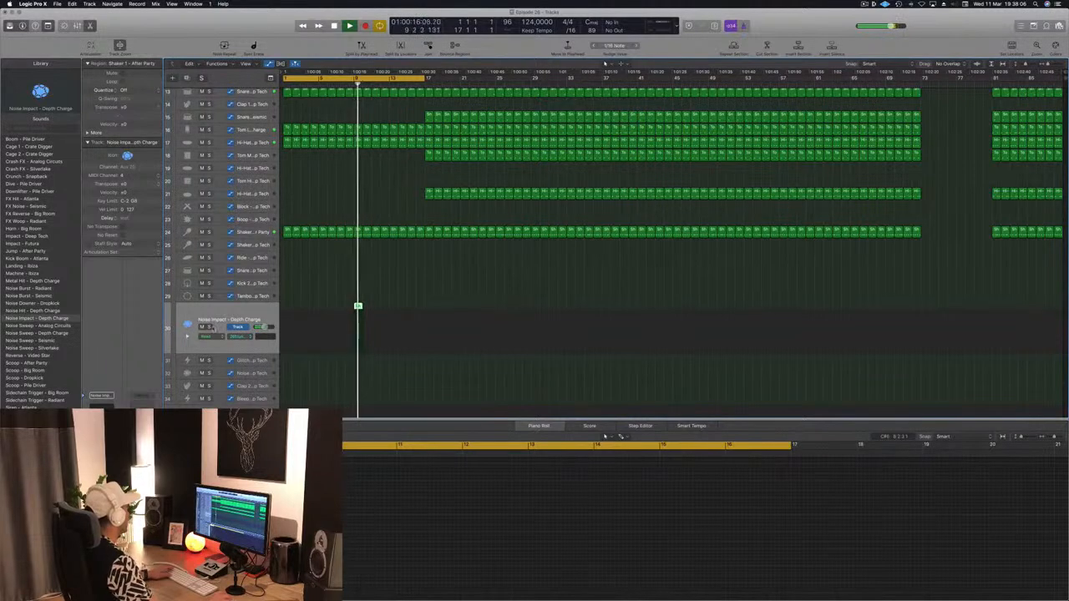
# - Solo the Noise Impact track, set its Channel EQ low cut to 455 Hz, then unsolo it and close the EQ
pyautogui.click(209, 327)
pyautogui.hscroll(-2, 605, 436)
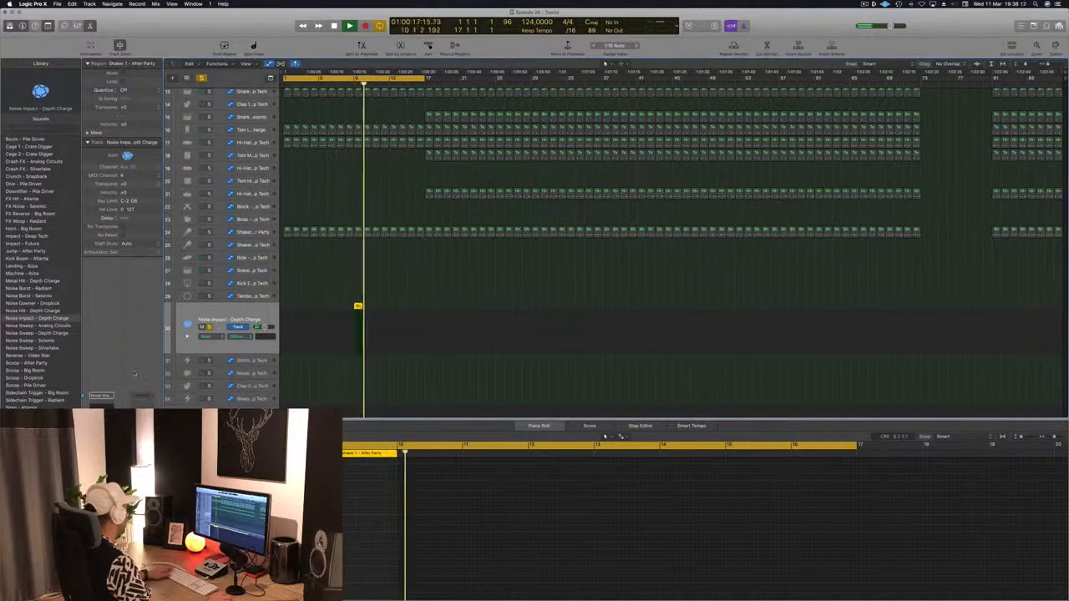
pyautogui.click(101, 407)
pyautogui.moveTo(95, 142); pyautogui.dragTo(300, 162)
pyautogui.moveTo(335, 31); pyautogui.dragTo(1066, 40)
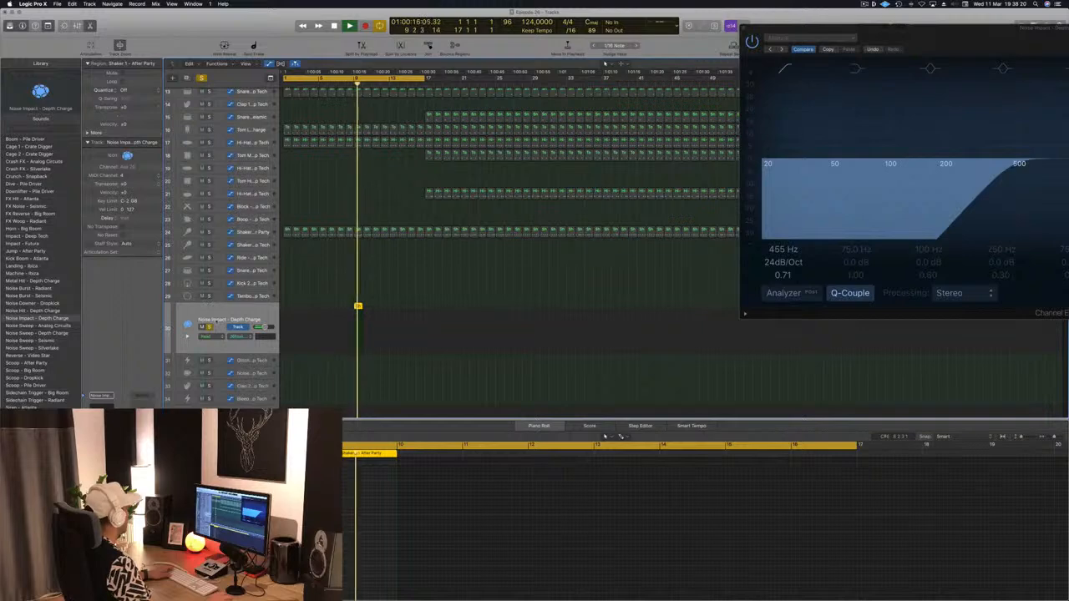
pyautogui.click(209, 327)
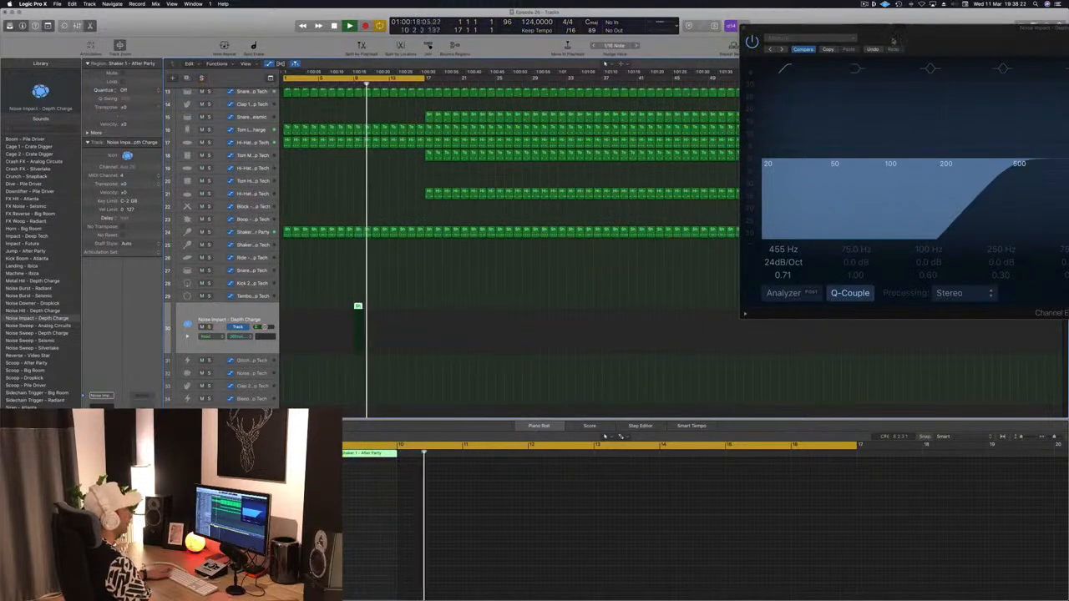
pyautogui.moveTo(883, 39); pyautogui.dragTo(550, 96)
pyautogui.click(410, 87)
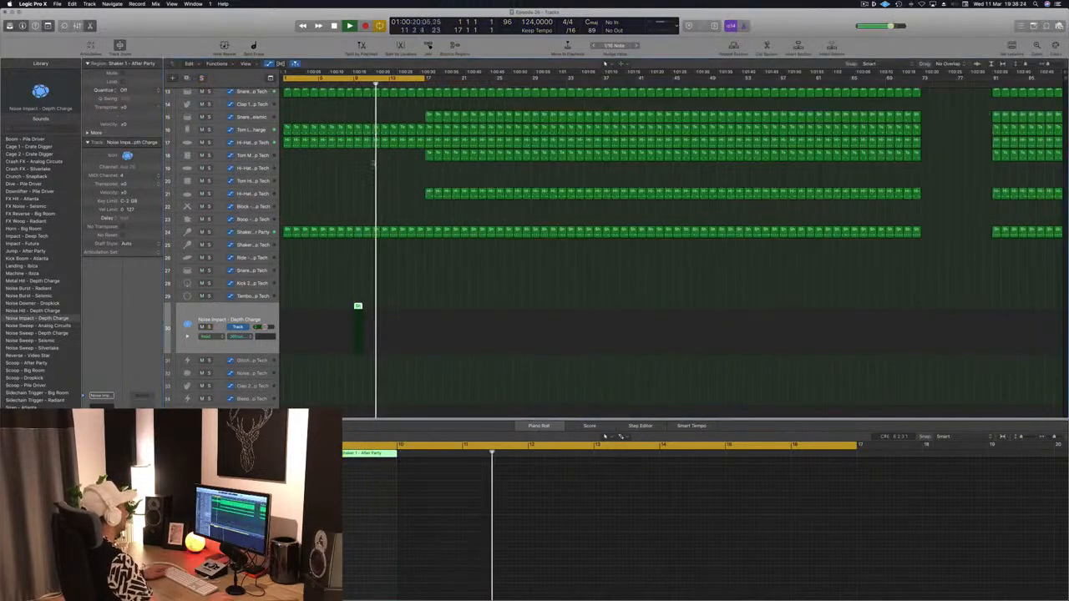
# - Review all tracks of the arrangement and replay the intro from bar 1
pyautogui.scroll(5, 368, 163)
pyautogui.scroll(-2, 368, 162)
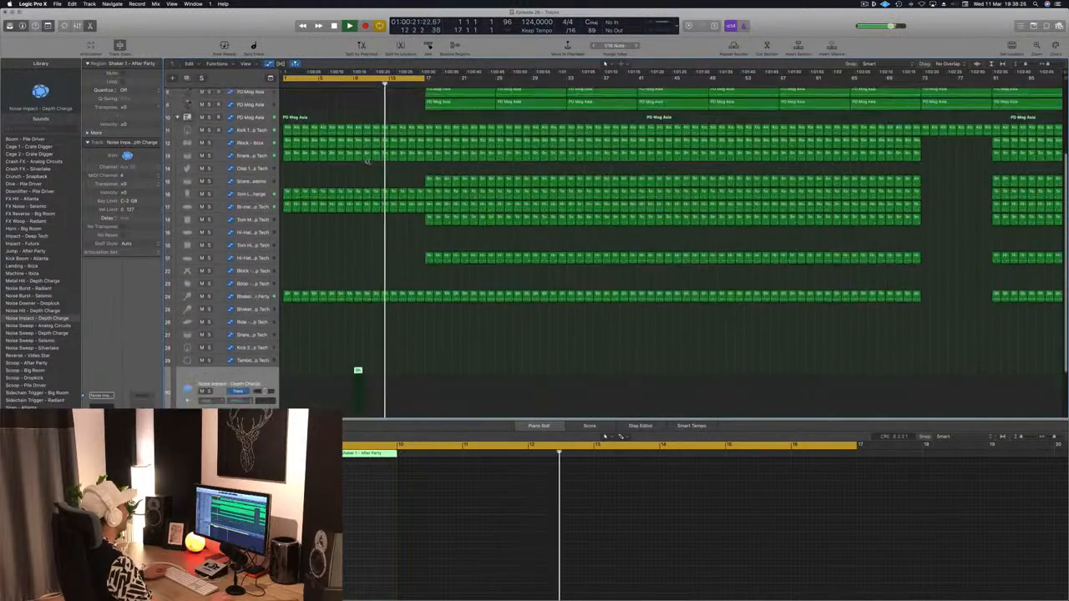
pyautogui.scroll(-5, 375, 154)
pyautogui.scroll(3, 384, 137)
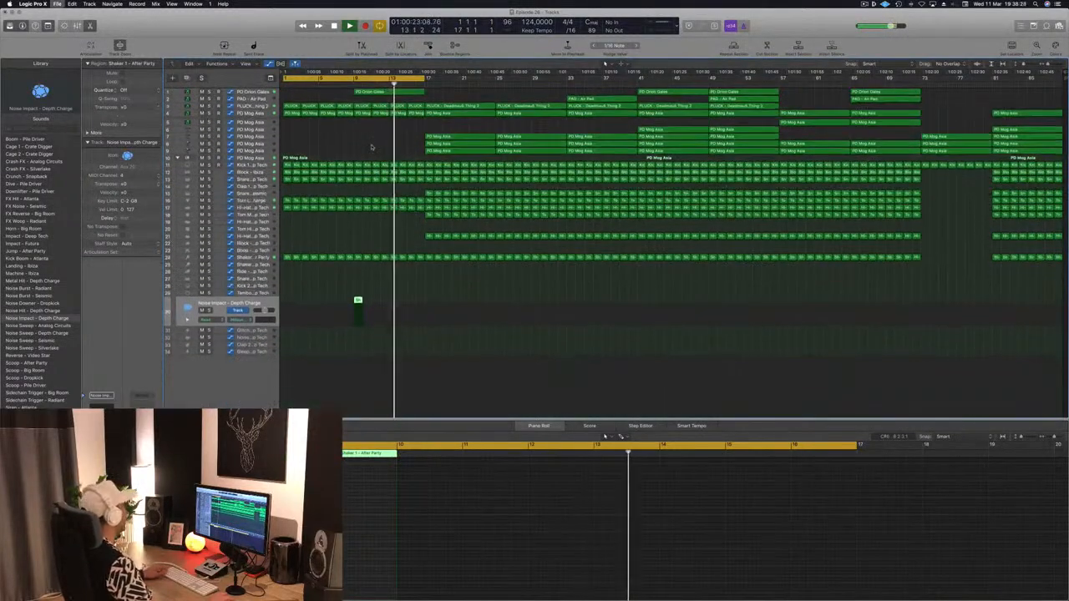
pyautogui.press('space')
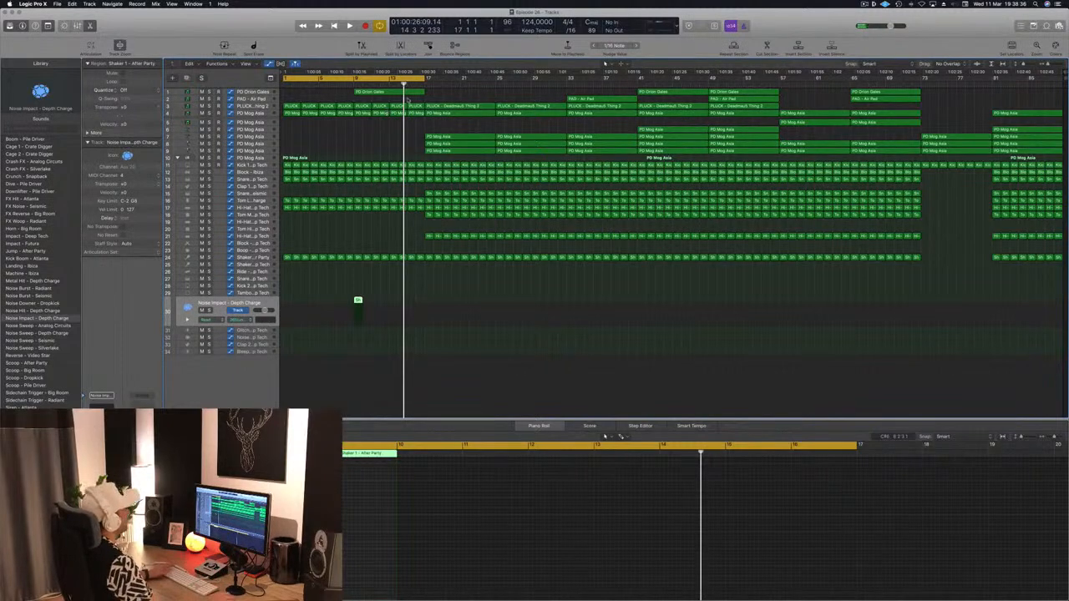
pyautogui.press('Return')
pyautogui.press('space')
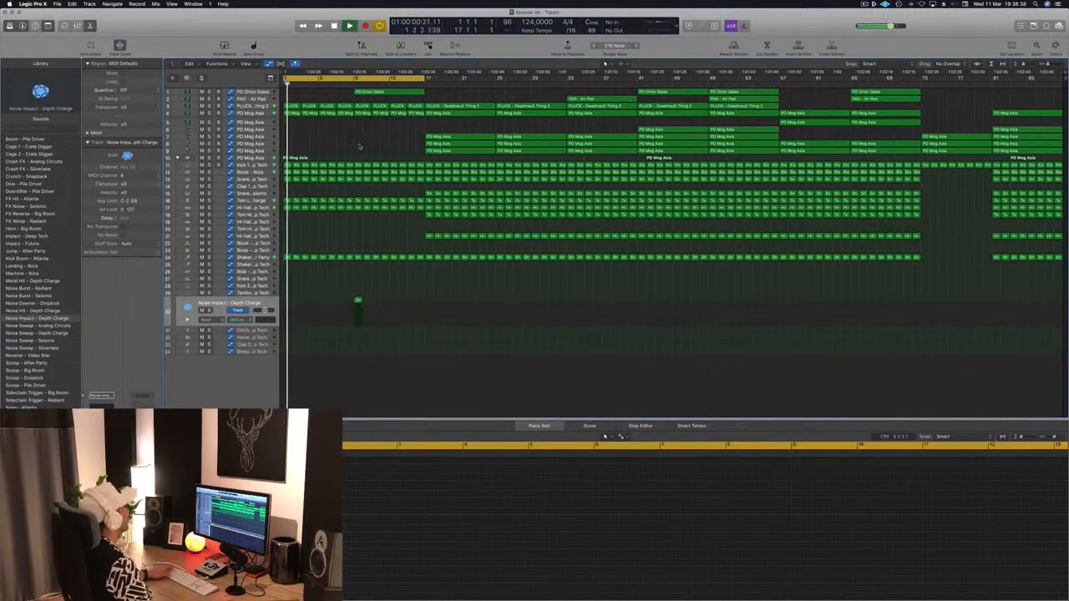
# - Set the cycle range to bars 9 to 17 and listen to the PD Orion Gates region on track 1
pyautogui.click(355, 78)
pyautogui.moveTo(355, 79); pyautogui.dragTo(425, 79)
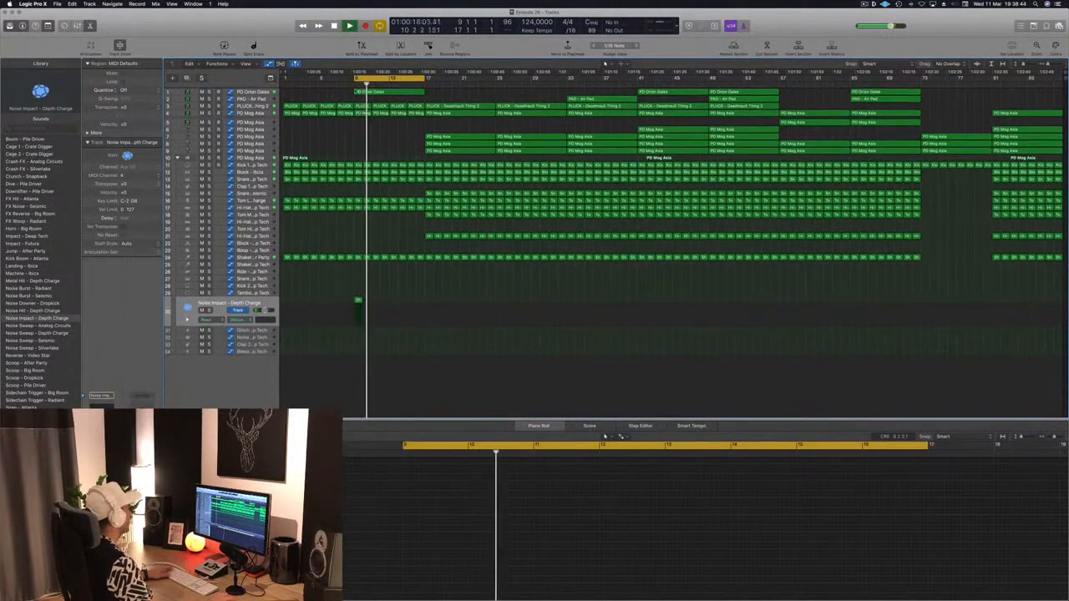
pyautogui.click(369, 92)
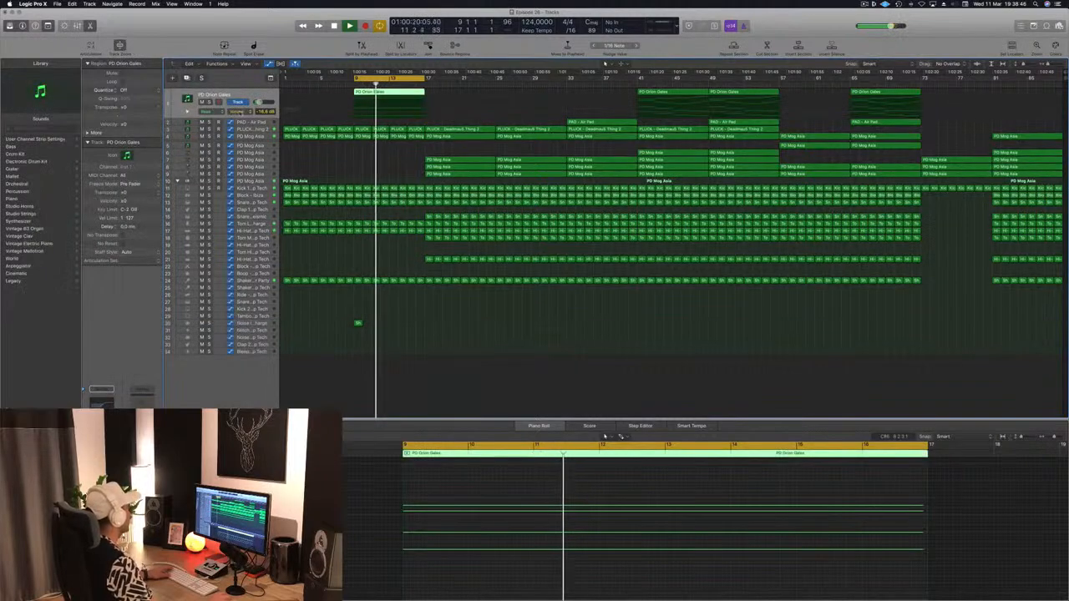
pyautogui.click(249, 112)
pyautogui.click(334, 94)
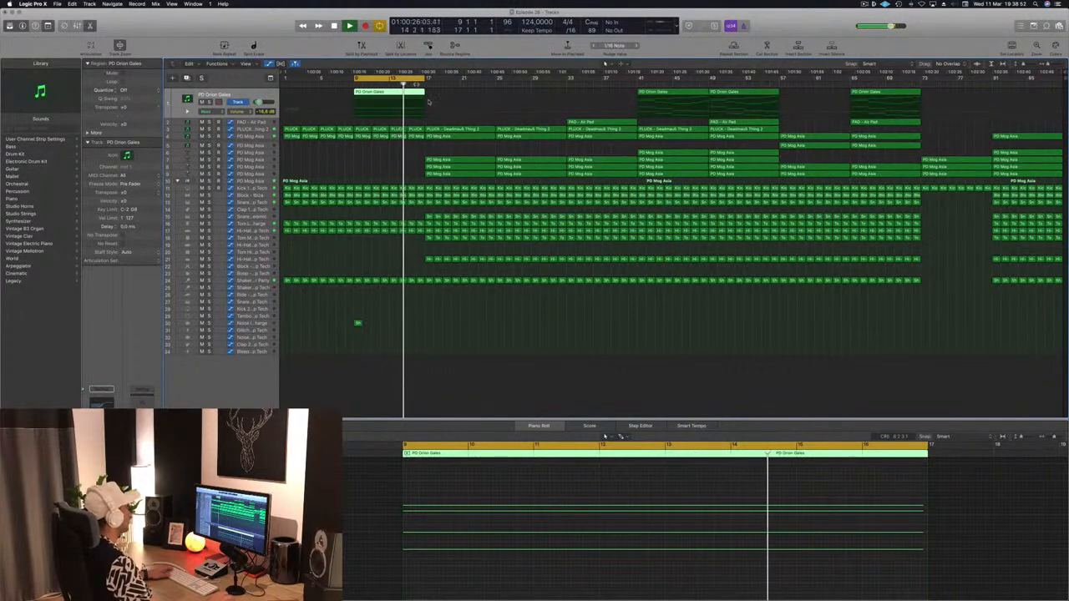
pyautogui.press('space')
pyautogui.press('space')
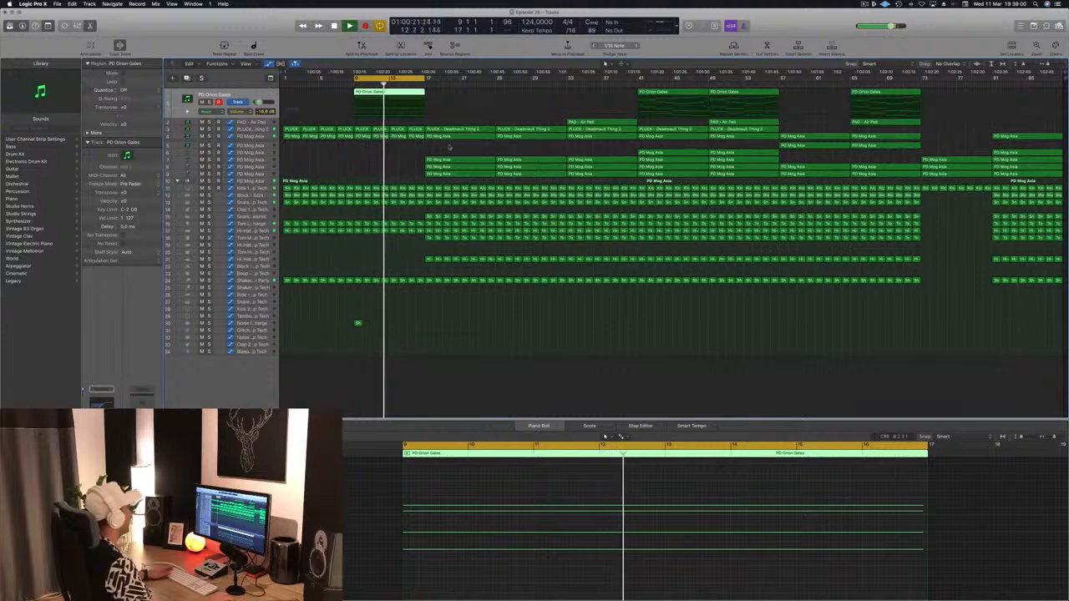
# - Replace the bar 17 to 33 regions on tracks 3 to 9 with copies of the intro regions from tracks 3 and 4
pyautogui.moveTo(467, 181); pyautogui.dragTo(533, 127)
pyautogui.press('Delete')
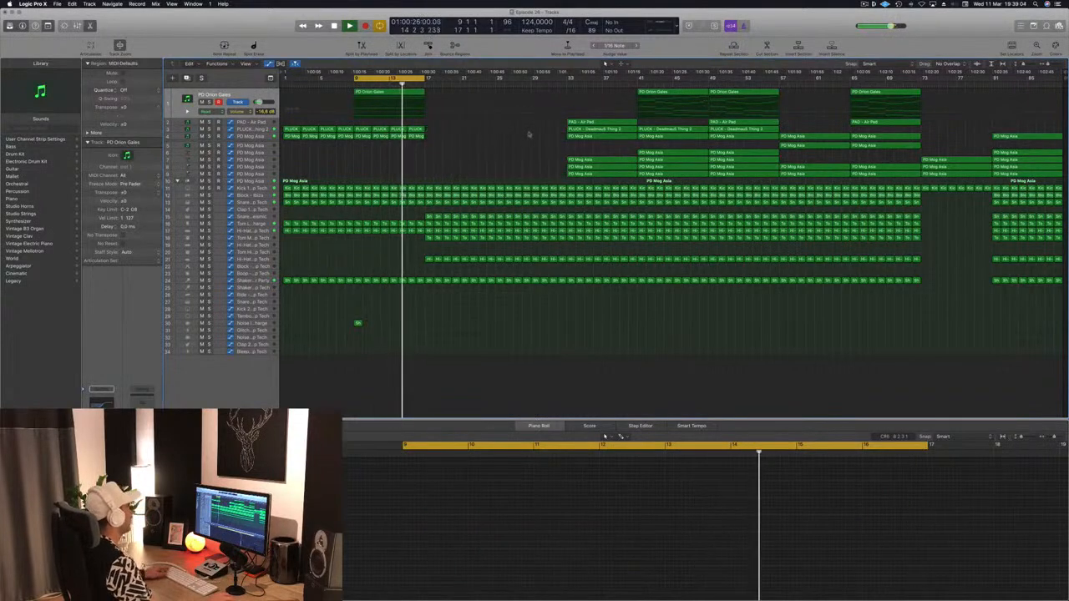
pyautogui.moveTo(288, 150); pyautogui.dragTo(455, 128)
pyautogui.moveTo(297, 131); pyautogui.dragTo(434, 137)
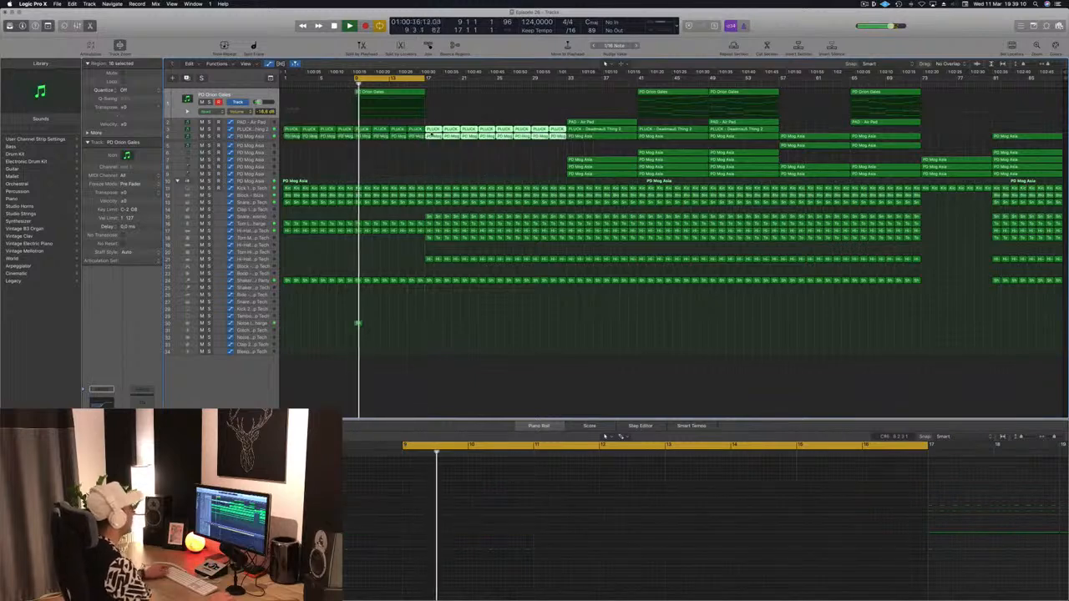
pyautogui.click(418, 162)
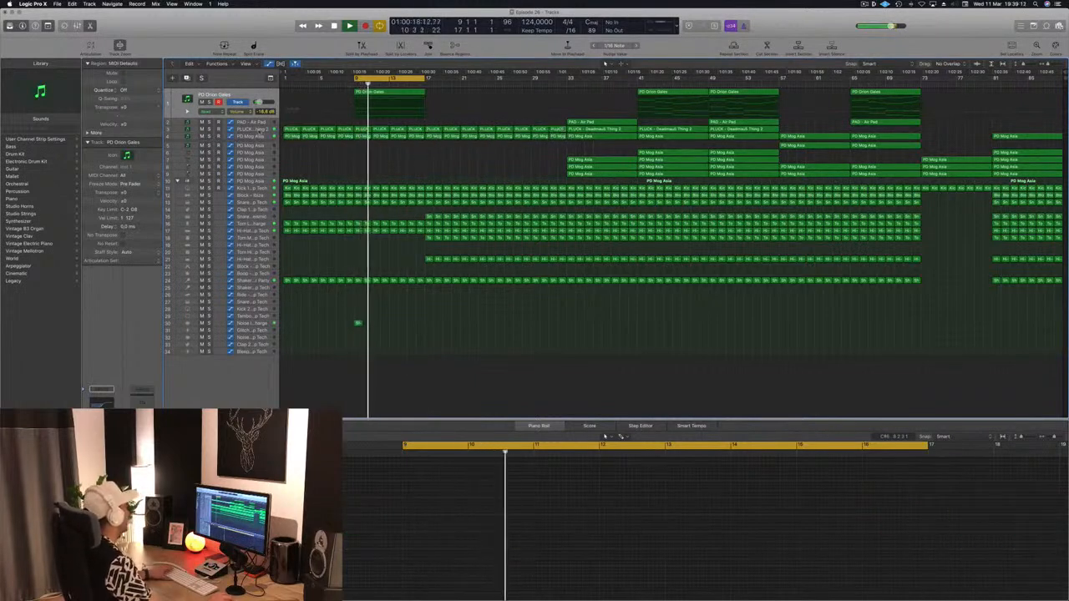
# - Add filter cutoff automation points on the PLUCK track near bar 13 and just before bar 17, shaping a rise across bars 9 to 17
pyautogui.click(261, 131)
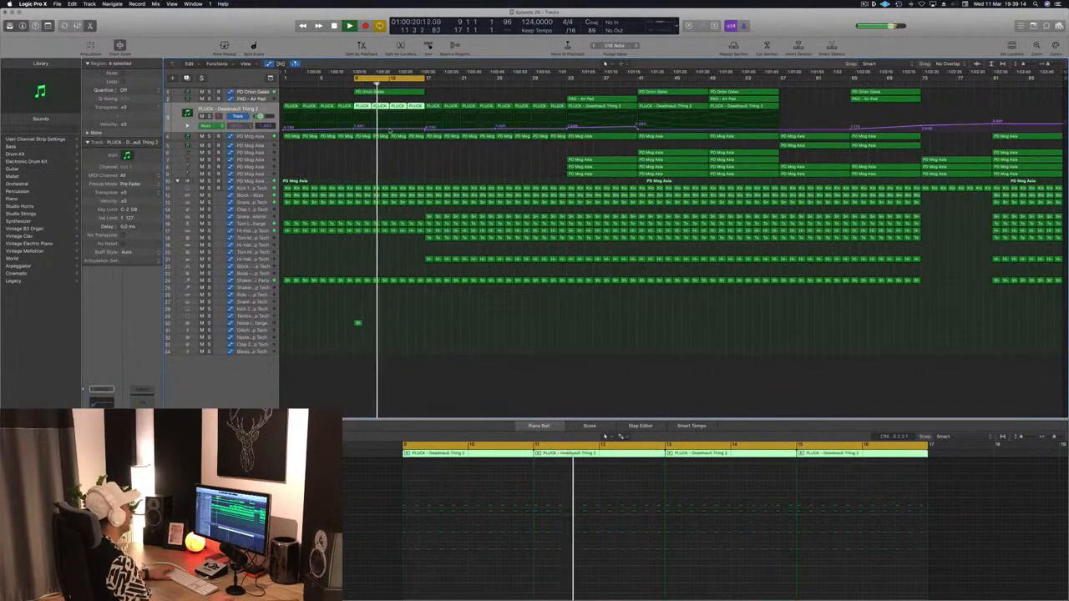
pyautogui.click(389, 132)
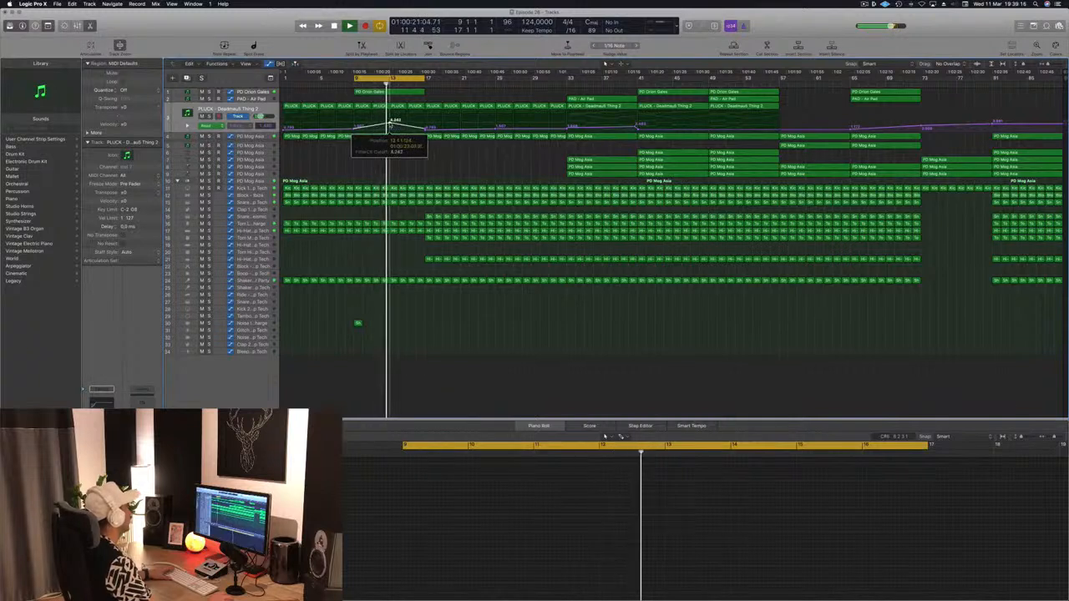
pyautogui.moveTo(389, 125); pyautogui.dragTo(390, 129)
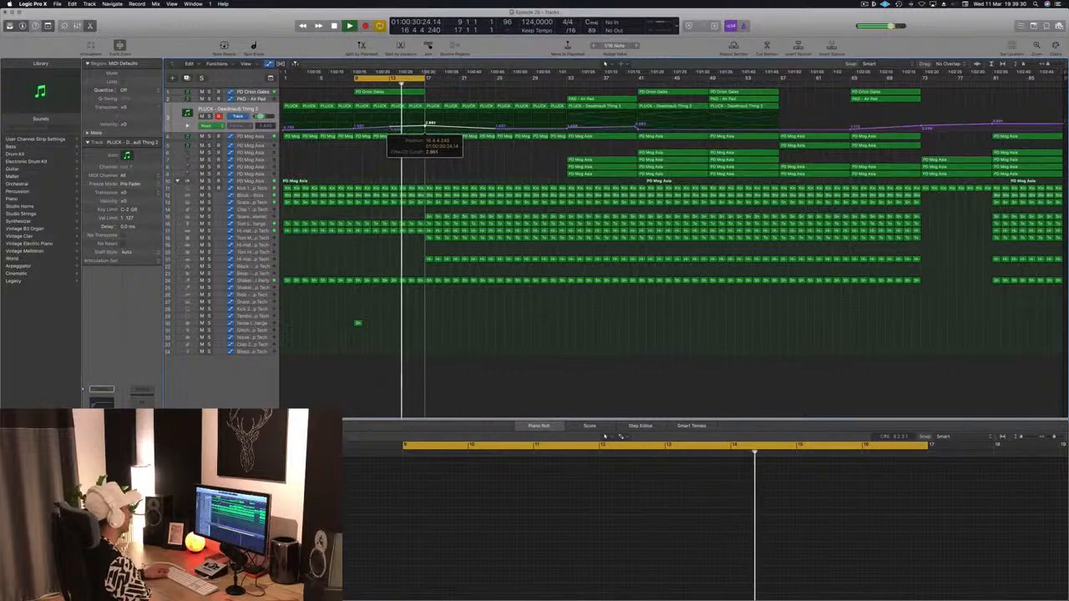
pyautogui.moveTo(423, 126); pyautogui.dragTo(425, 124)
pyautogui.click(426, 124)
pyautogui.moveTo(426, 125); pyautogui.dragTo(425, 127)
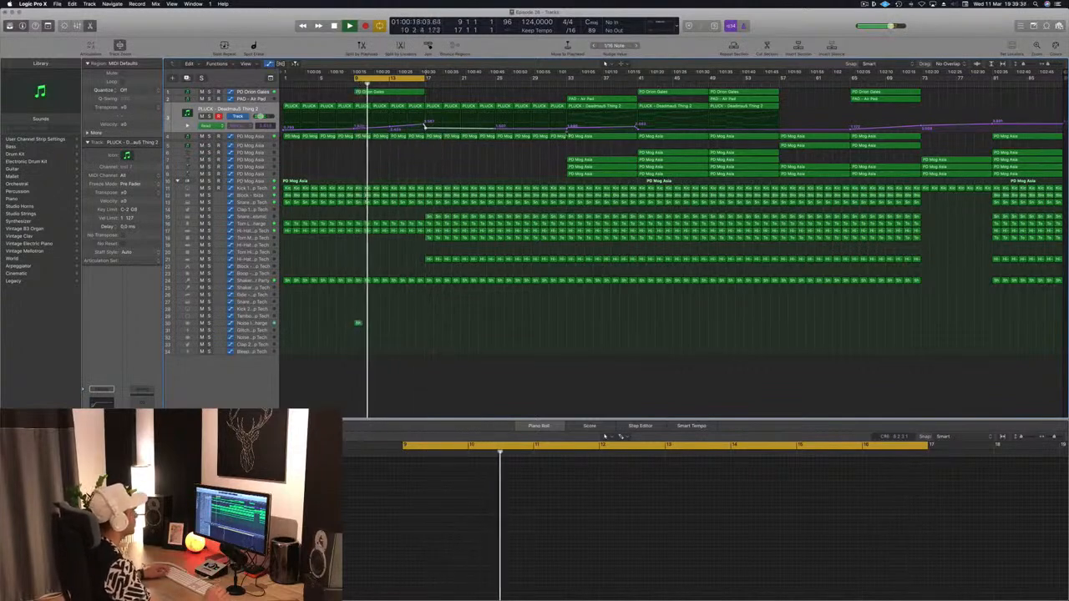
# - Copy the PD Mog Asia region on track 6 from bar 41 to bar 17 and keep only its first two bars
pyautogui.click(259, 155)
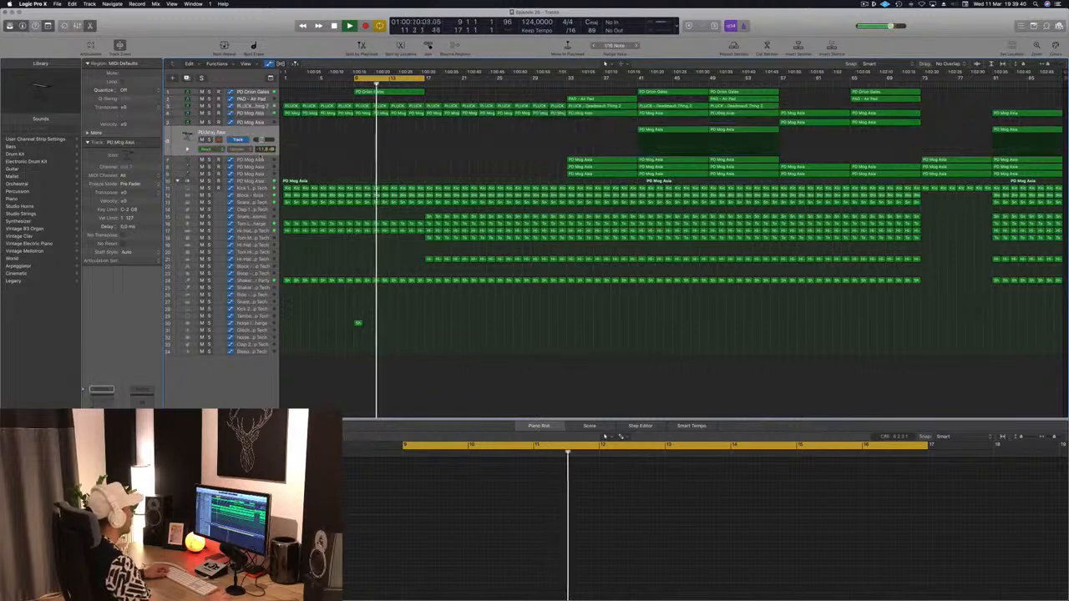
pyautogui.click(677, 131)
pyautogui.moveTo(679, 131); pyautogui.dragTo(467, 132)
pyautogui.click(405, 92)
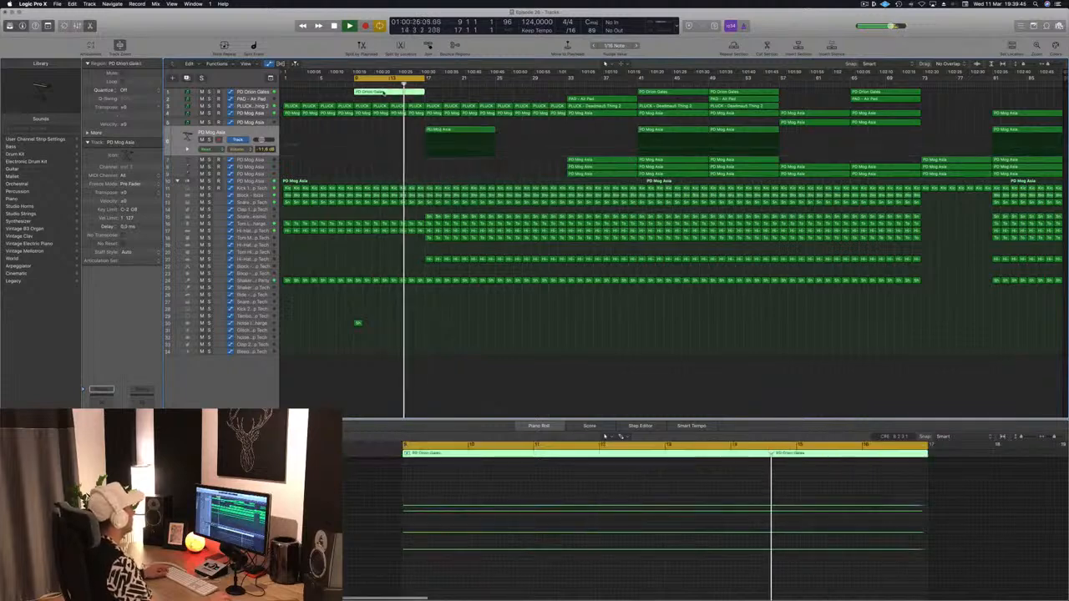
pyautogui.click(452, 143)
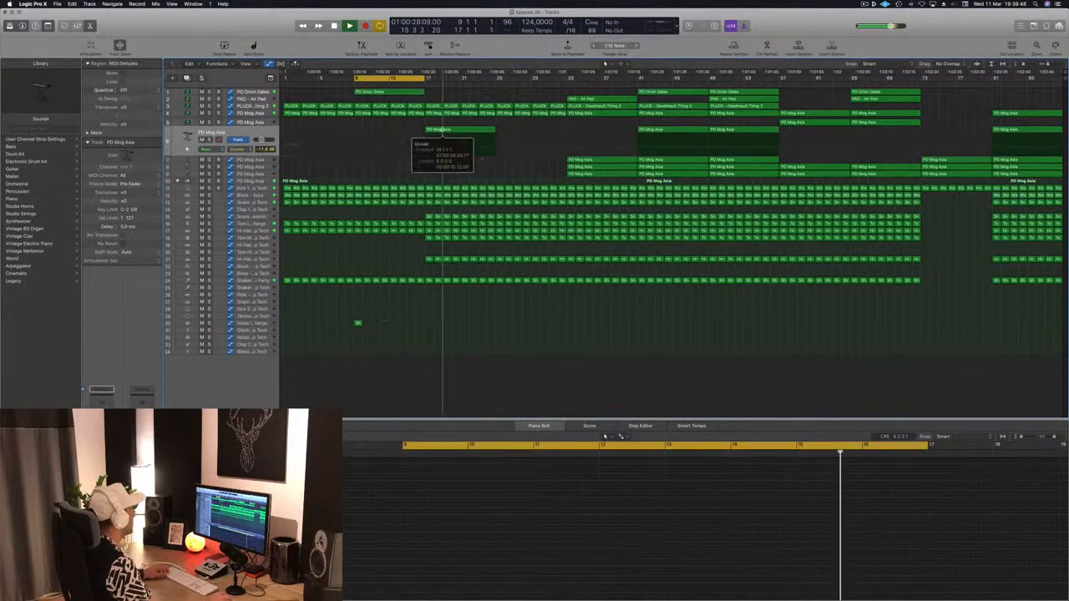
pyautogui.press('Delete')
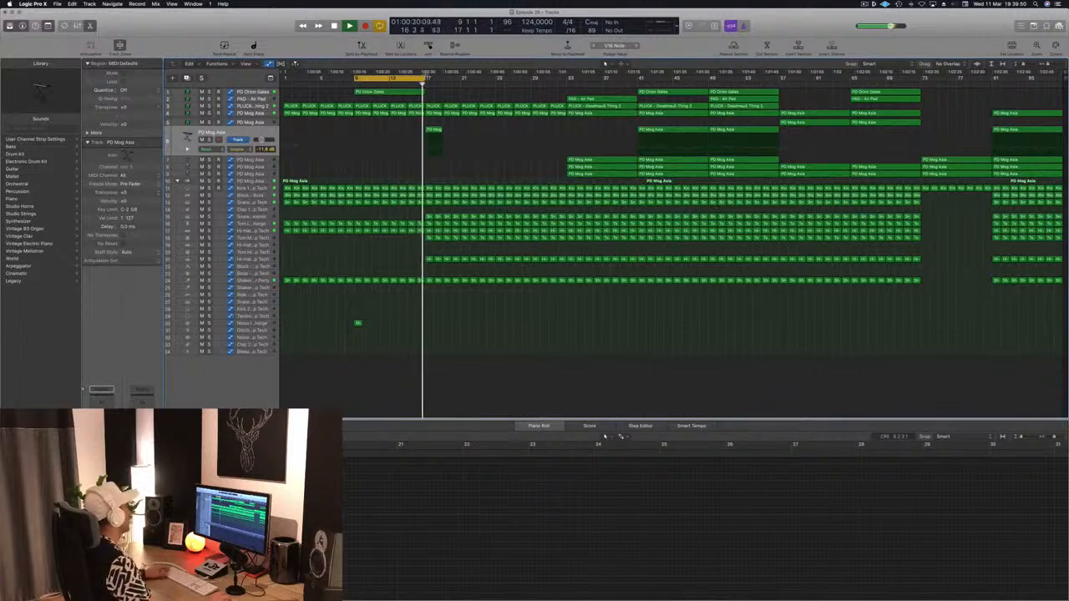
# - Set the cycle range from bar 17 to about bar 29 and copy the noise impact region from bar 9 to bar 17
pyautogui.moveTo(424, 77); pyautogui.dragTo(514, 81)
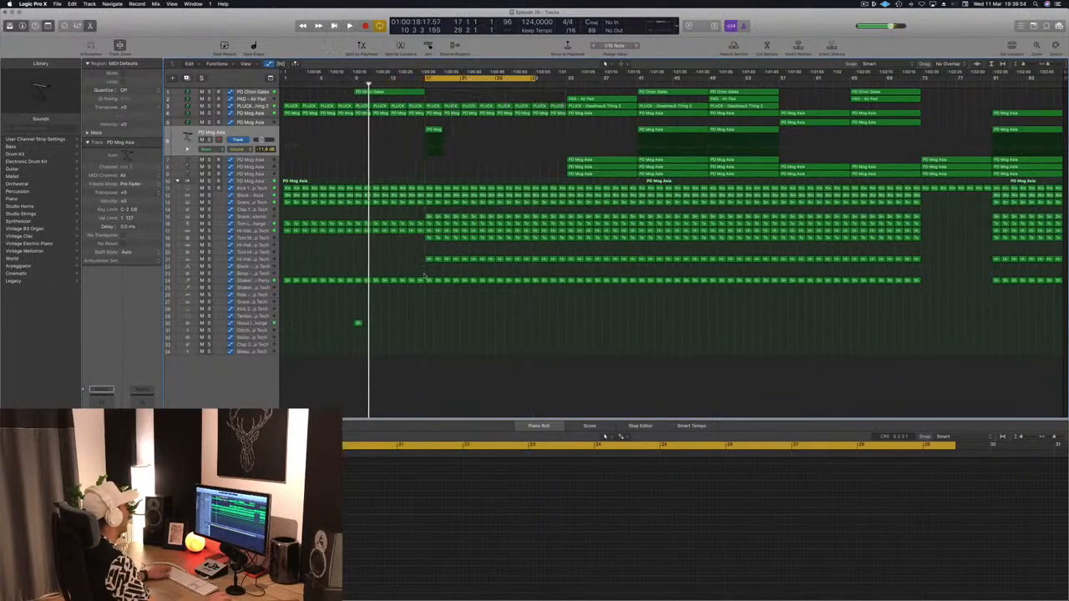
pyautogui.moveTo(359, 323); pyautogui.dragTo(429, 329)
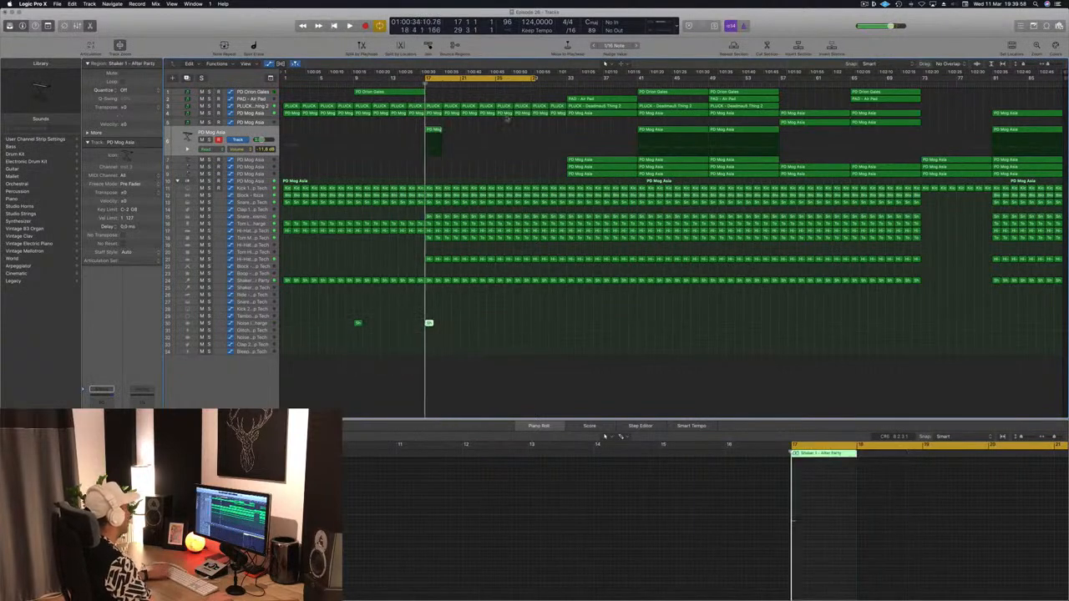
pyautogui.click(434, 130)
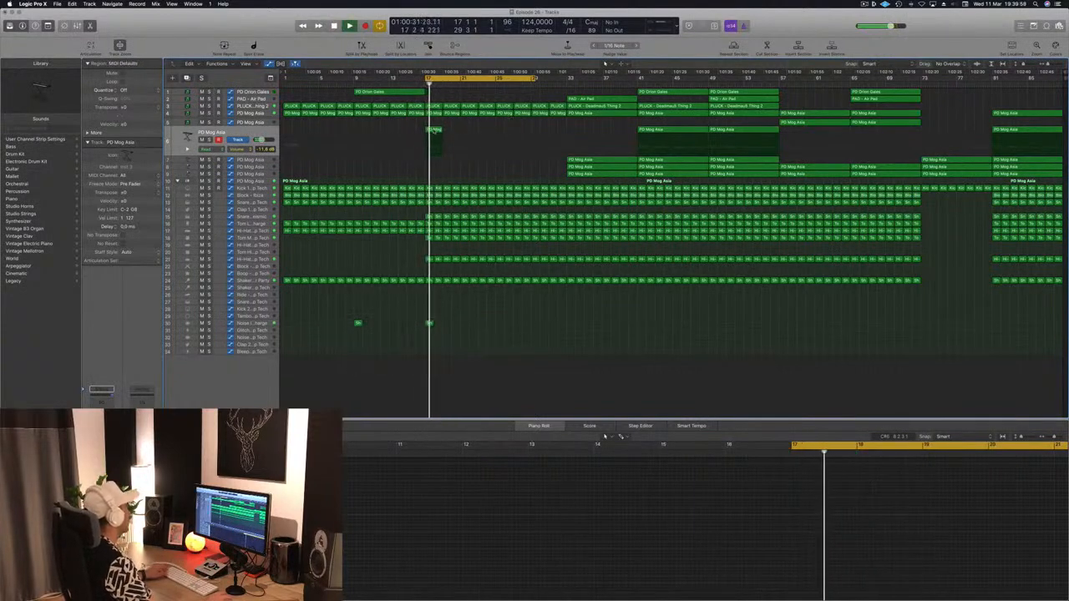
# - Audition the PD Mog Asia regions on tracks 7 to 9 and move the one on track 7 from bar 33 to bar 17
pyautogui.click(616, 159)
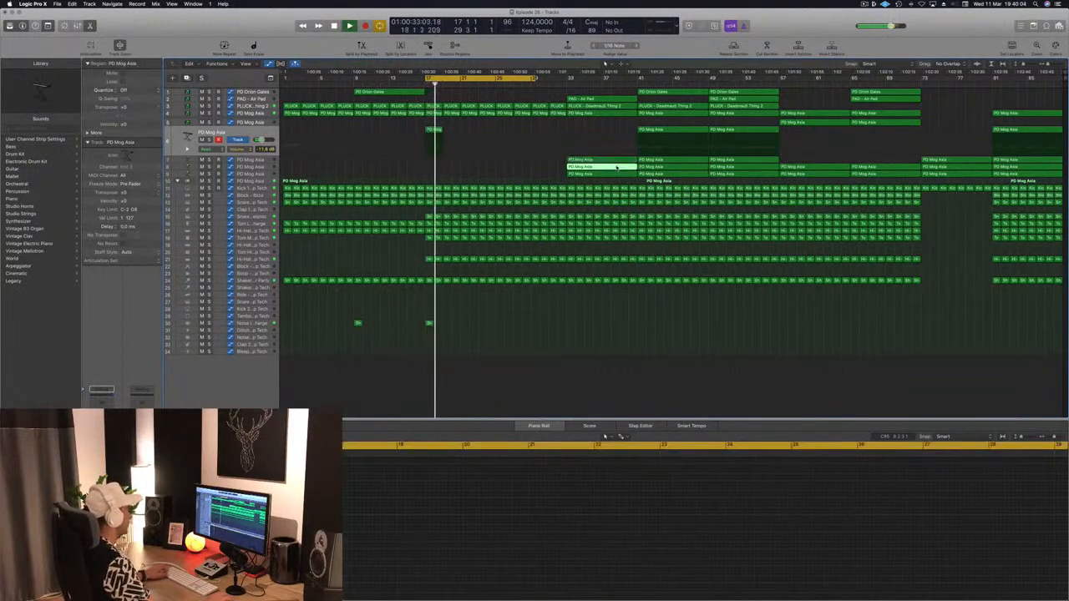
pyautogui.click(635, 84)
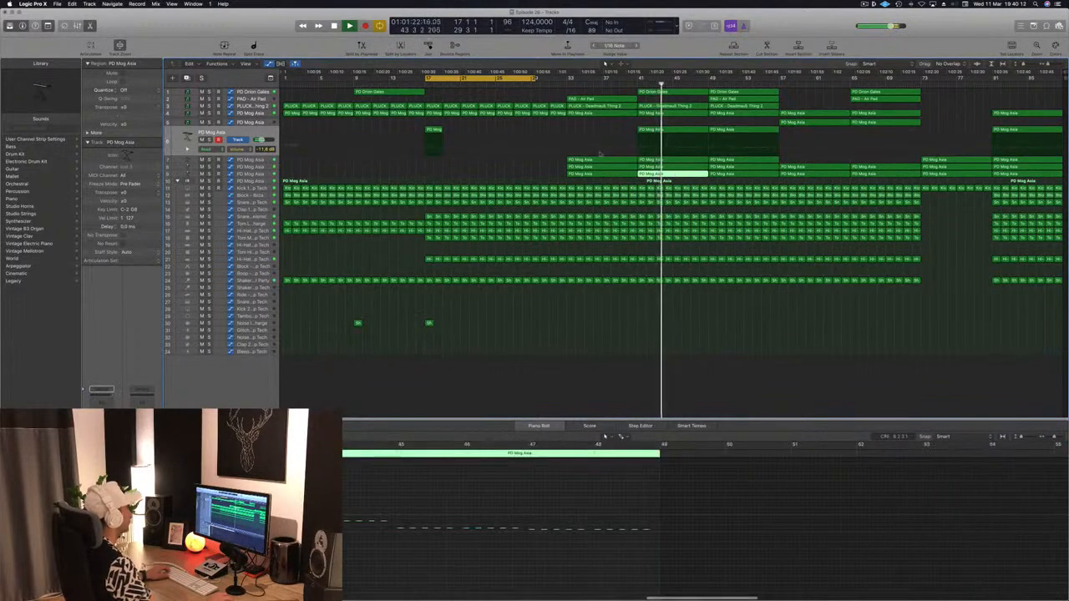
pyautogui.press('space')
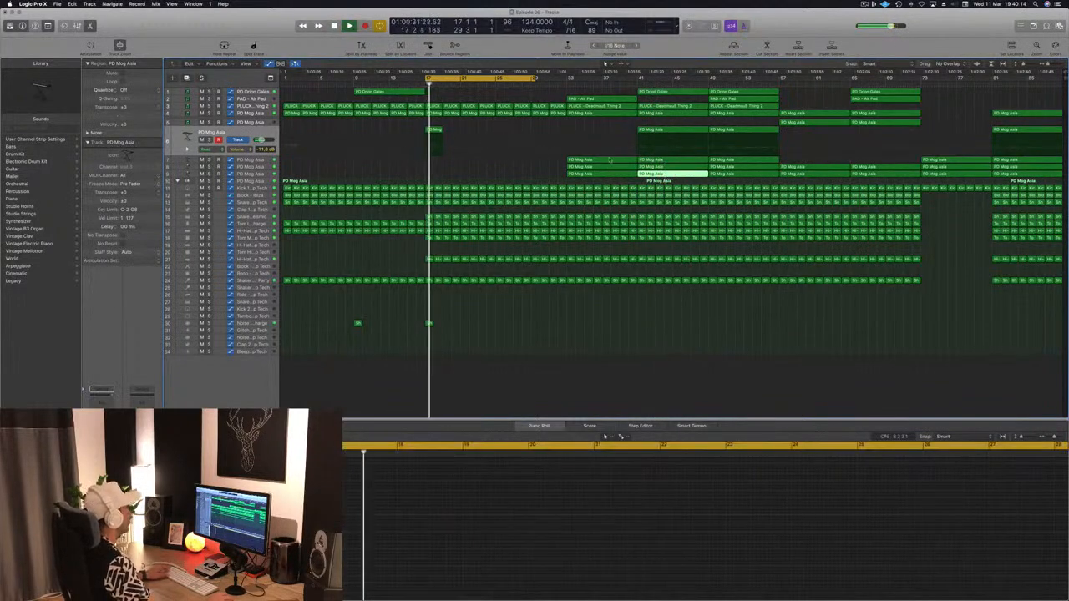
pyautogui.click(605, 162)
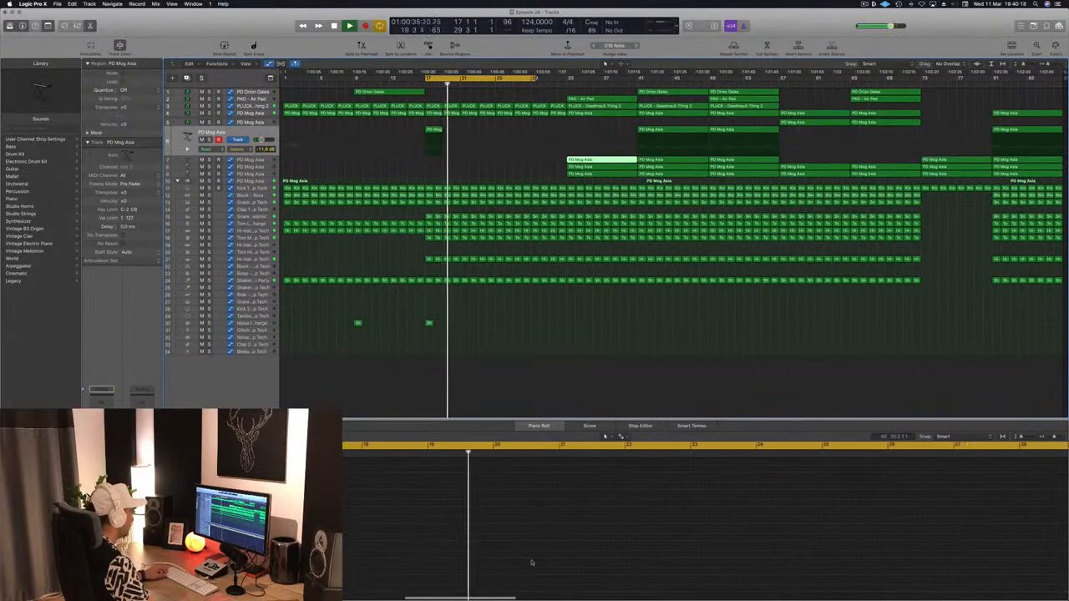
pyautogui.hscroll(5, 518, 563)
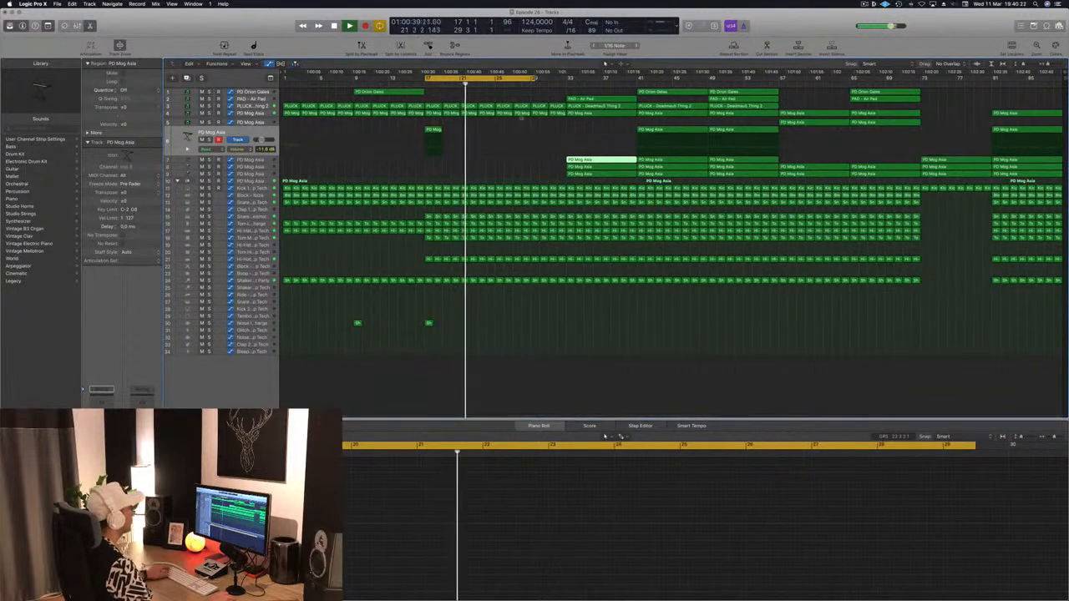
pyautogui.moveTo(594, 160); pyautogui.dragTo(453, 162)
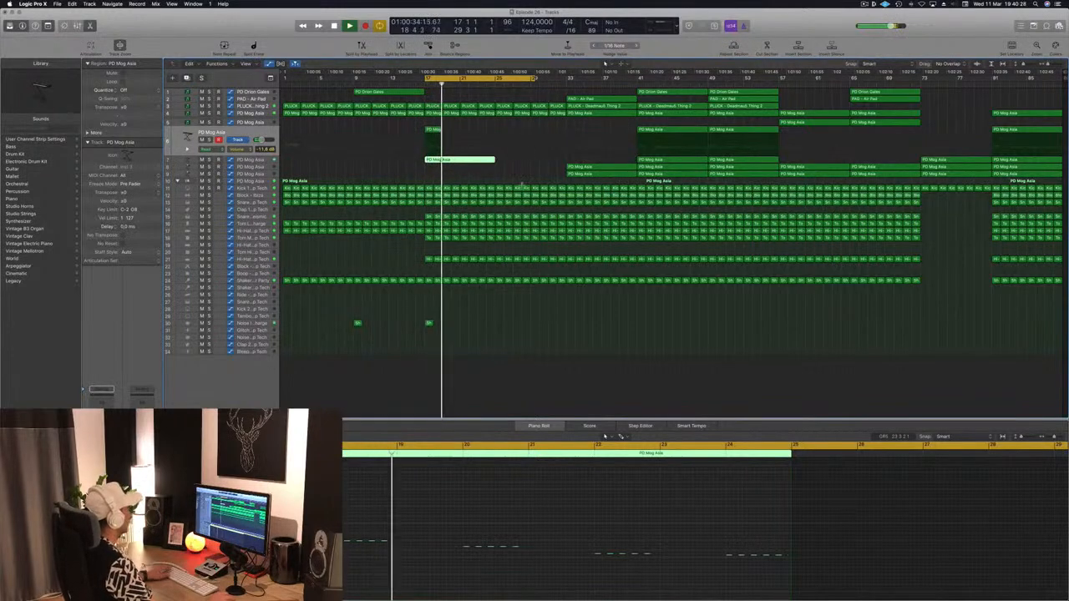
# - Trim the track 7 region to bars 17 to 19 and copy it together with the two-bar track 6 region to bar 21
pyautogui.doubleClick(442, 160)
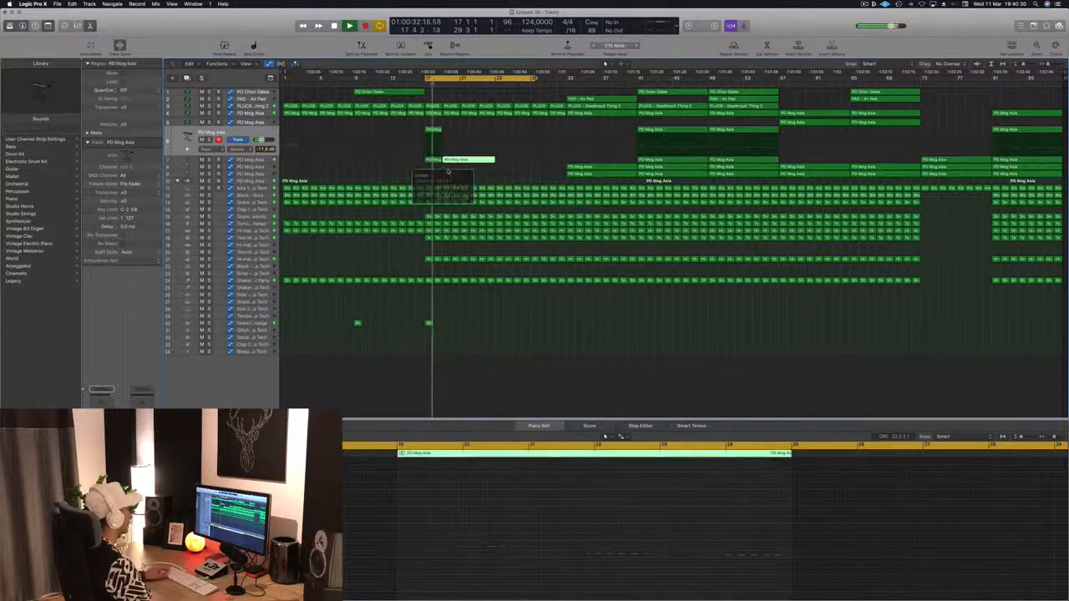
pyautogui.press('Delete')
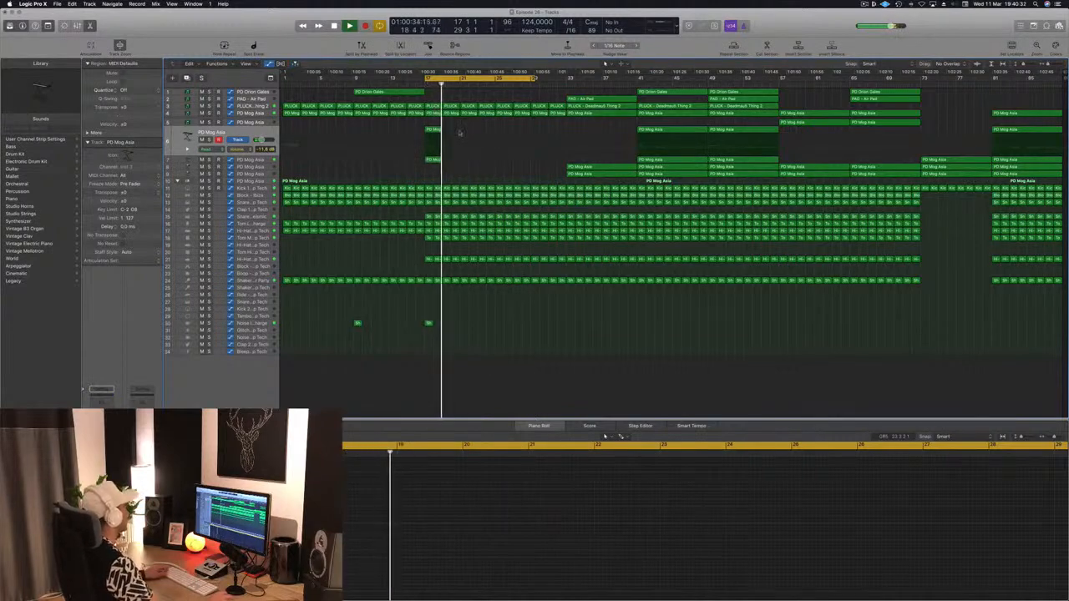
pyautogui.moveTo(434, 131); pyautogui.dragTo(462, 137)
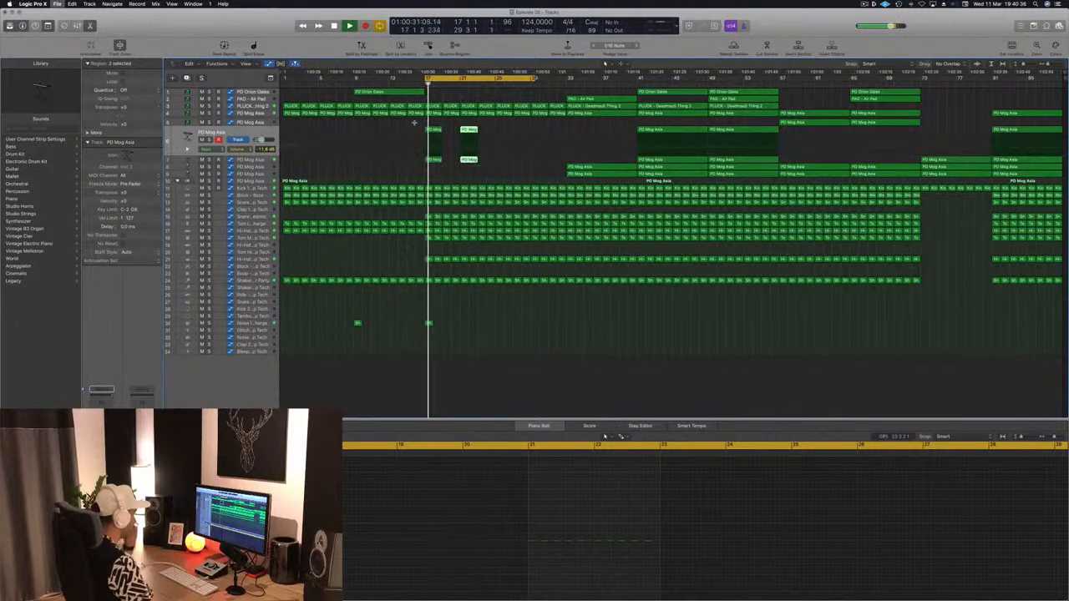
# - Copy the PAD - Air Pad region from bar 33 to bar 17 and delete its chord notes between bars 21 and 23
pyautogui.moveTo(595, 98); pyautogui.dragTo(519, 103)
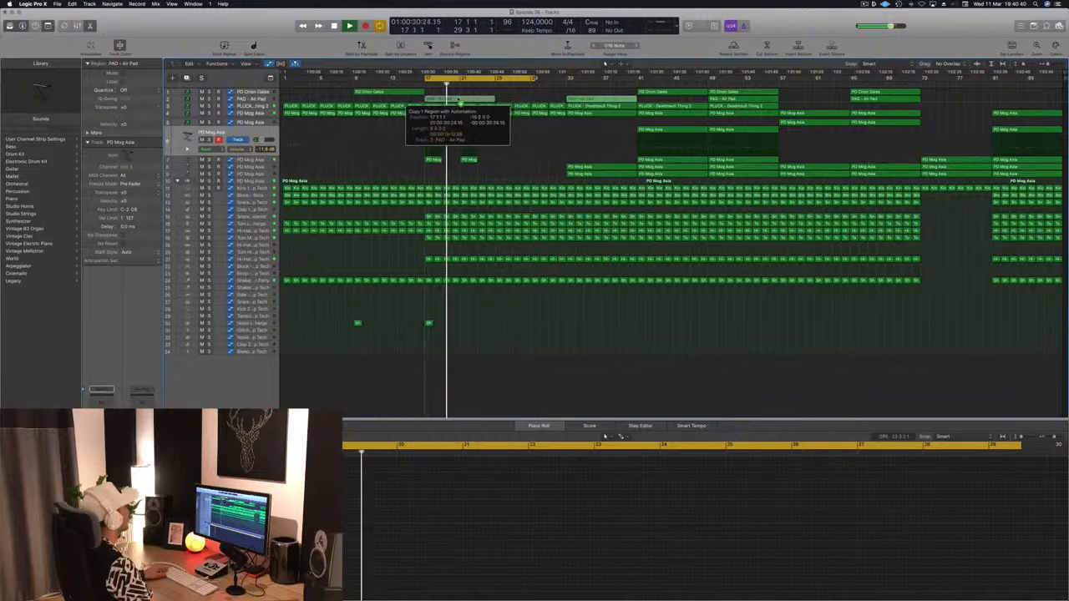
pyautogui.moveTo(457, 99); pyautogui.dragTo(458, 98)
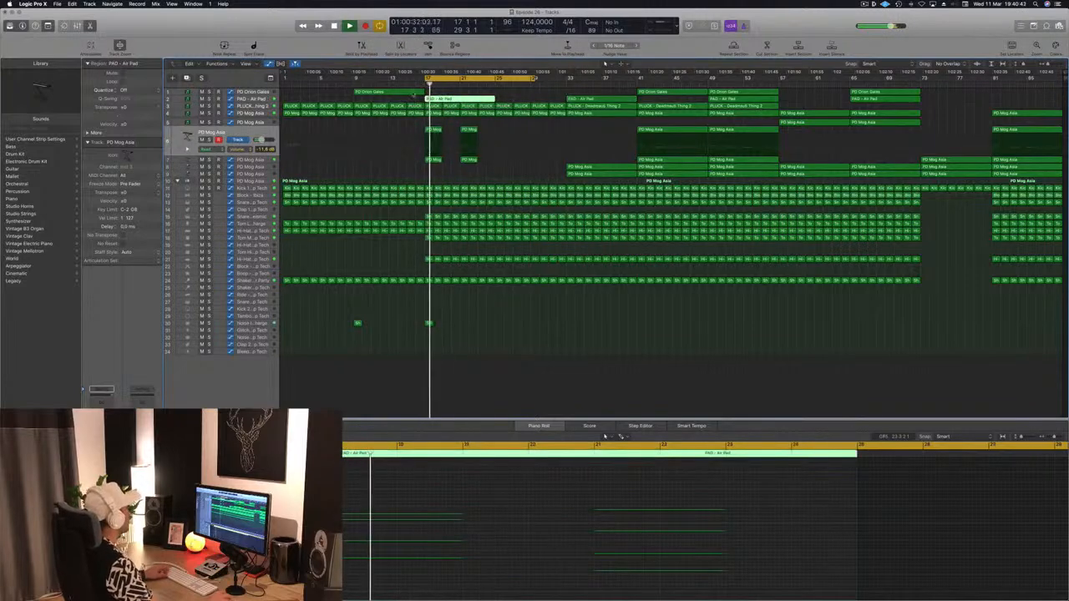
pyautogui.moveTo(574, 495); pyautogui.dragTo(669, 588)
pyautogui.press('Delete')
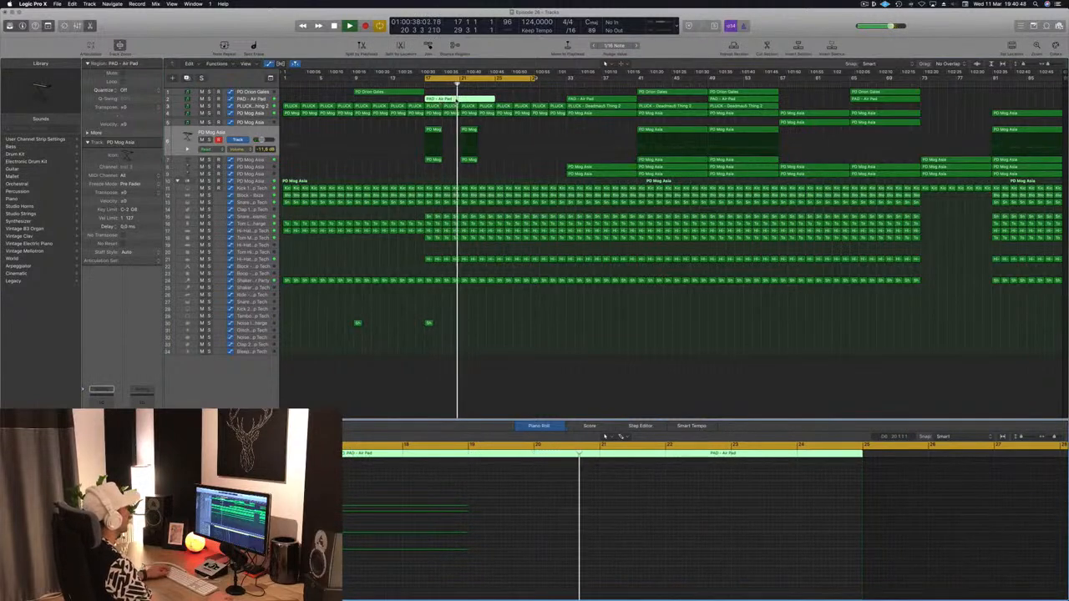
# - Split the copied Air Pad region at bar 21, replace its second half with a copy of the first, and save the project
pyautogui.click(464, 99)
pyautogui.press('x')
pyautogui.keyDown('super'); pyautogui.doubleClick(461, 98); pyautogui.keyUp('super')
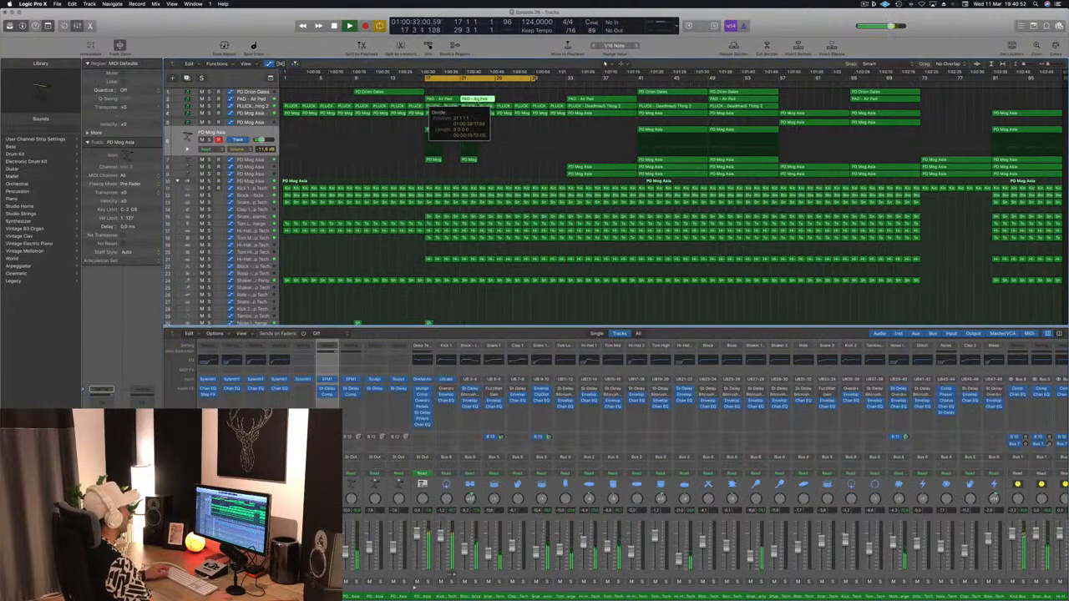
pyautogui.keyDown('alt'); pyautogui.moveTo(440, 101); pyautogui.dragTo(476, 101); pyautogui.keyUp('alt')
pyautogui.press('super+s')
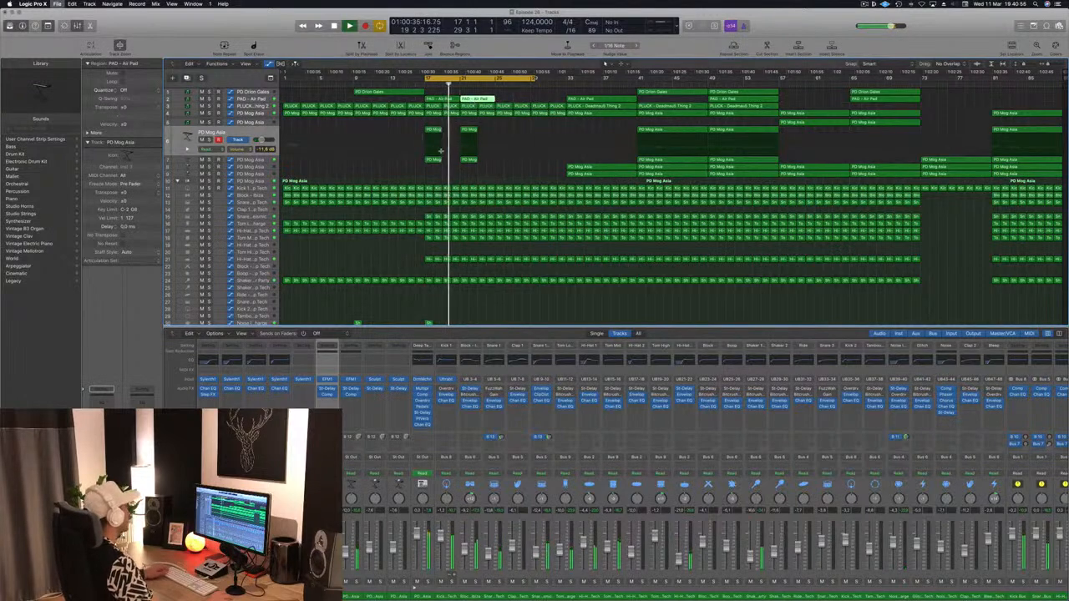
# - Close the mixer and extend the cycle range to cover bars 17 to 33 for playback
pyautogui.press('x')
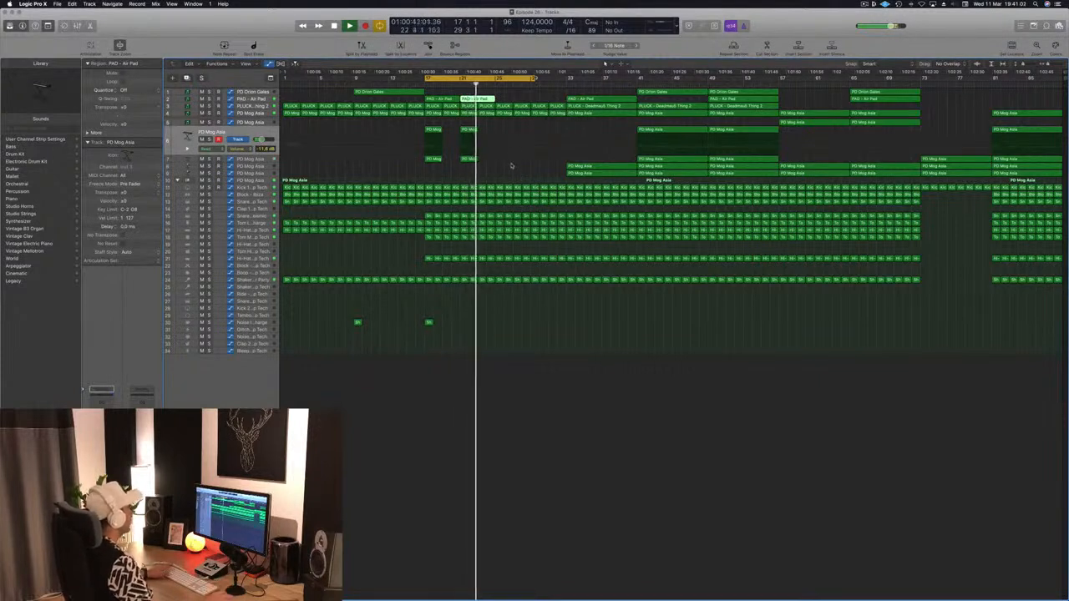
pyautogui.moveTo(537, 77); pyautogui.dragTo(569, 78)
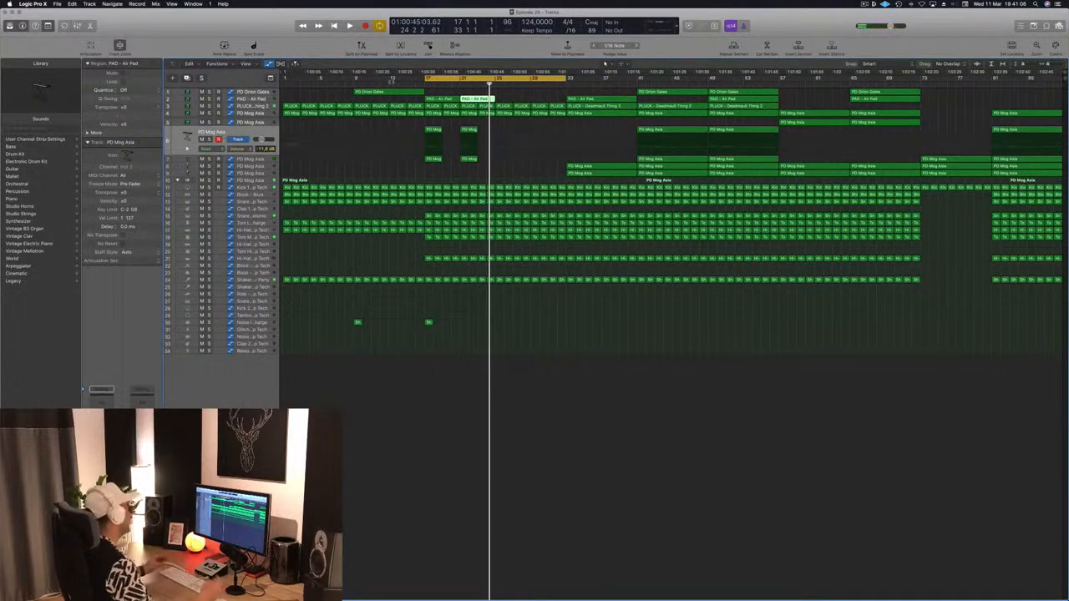
pyautogui.press('space')
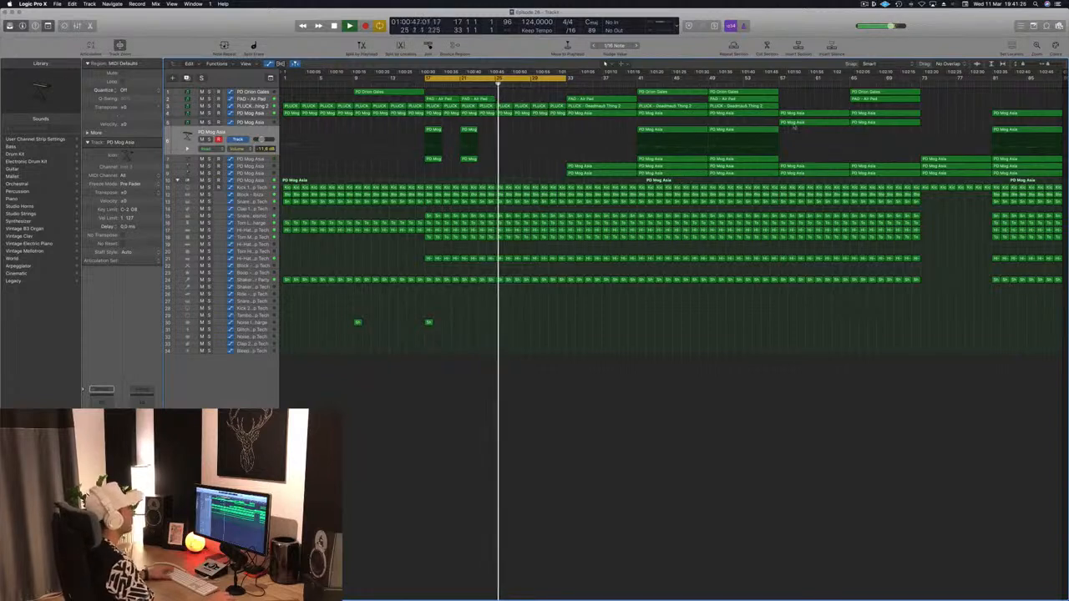
# - Try a copy of the track 5 PD Mog Asia region from bar 57 at bar 25
pyautogui.click(808, 123)
pyautogui.moveTo(809, 124); pyautogui.dragTo(532, 129)
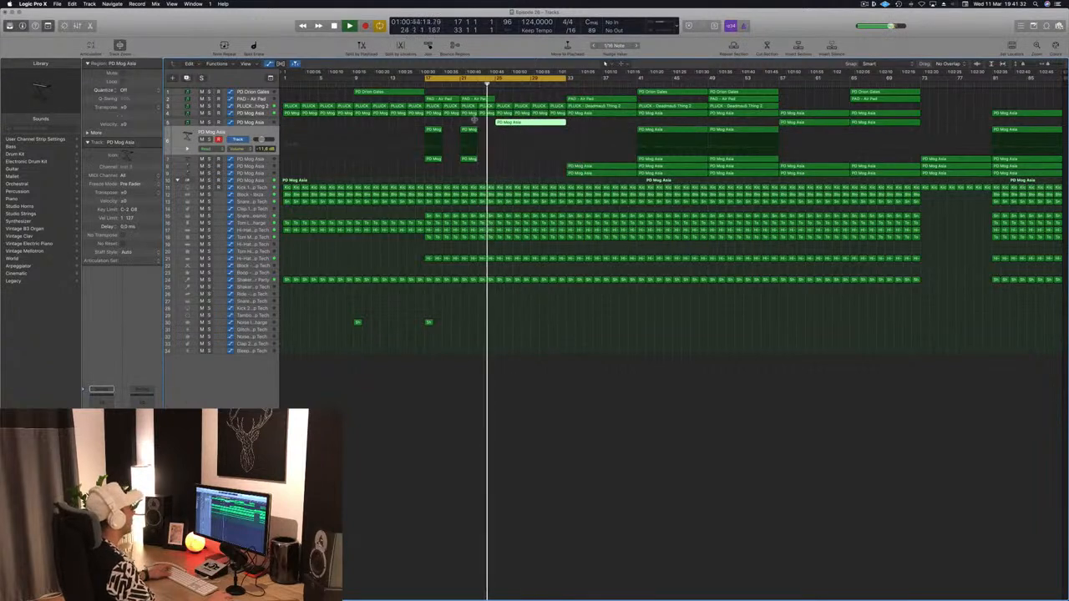
pyautogui.click(250, 122)
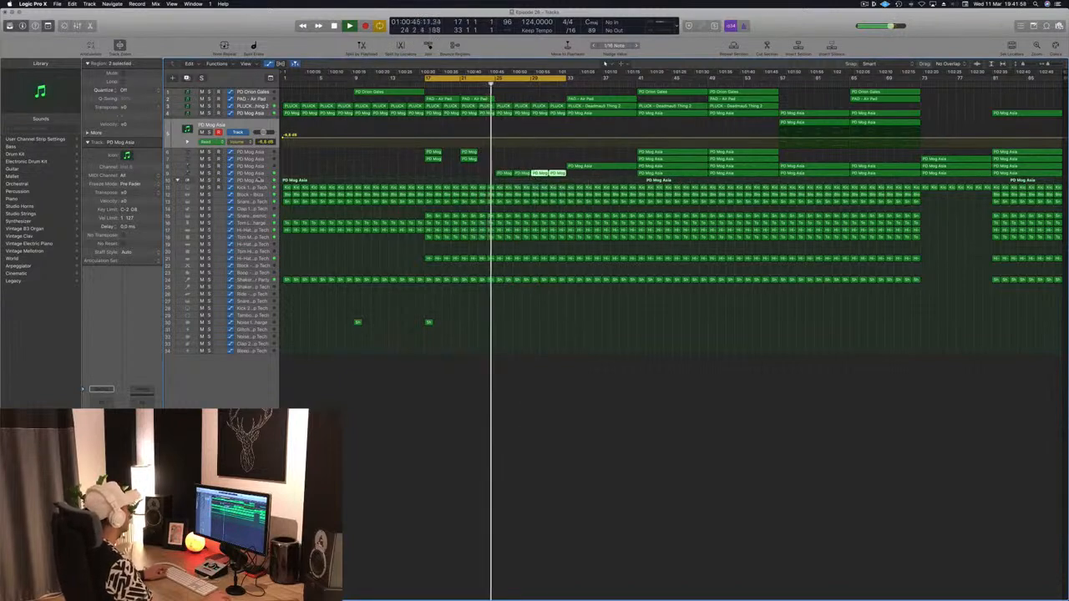
# - Copy the noise impact region from bar 17 to bar 25, replay the section, and save the project
pyautogui.click(263, 174)
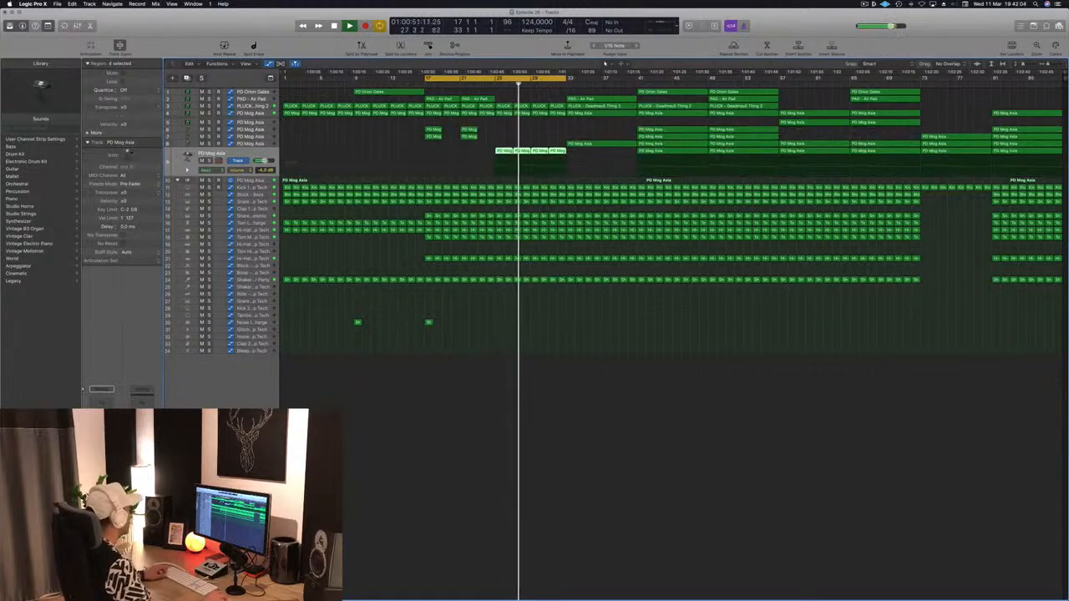
pyautogui.click(467, 430)
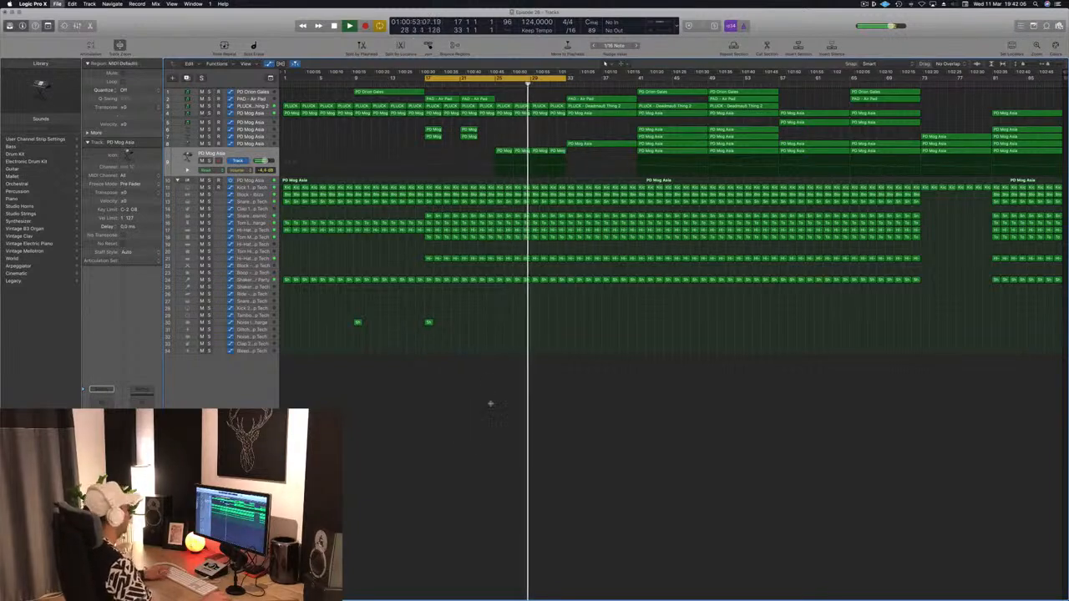
pyautogui.click(429, 322)
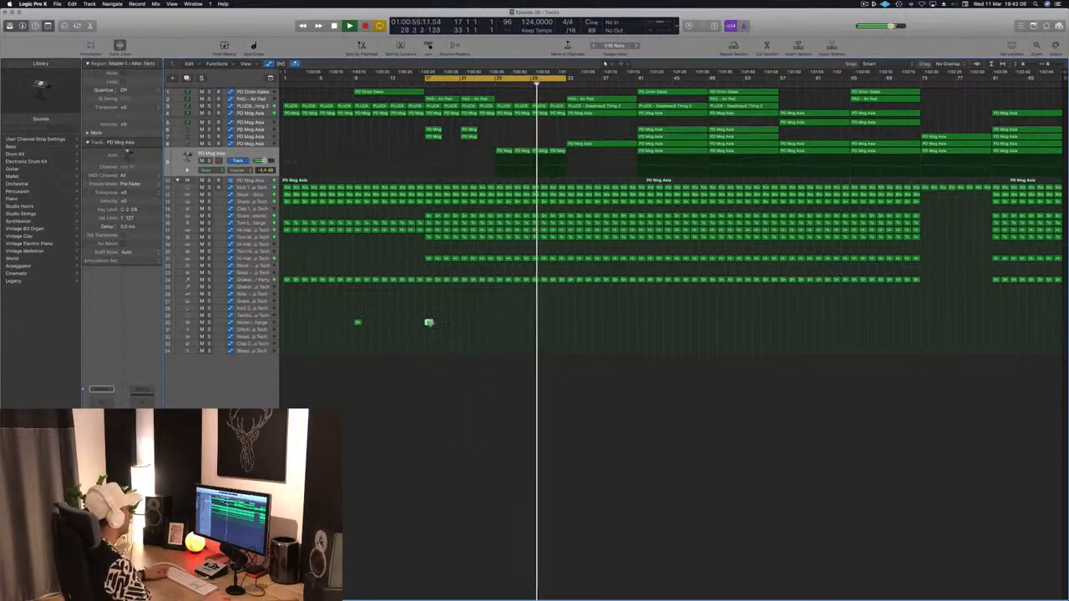
pyautogui.moveTo(430, 322); pyautogui.dragTo(500, 325)
pyautogui.press('space')
pyautogui.press('space')
pyautogui.press('super+s')
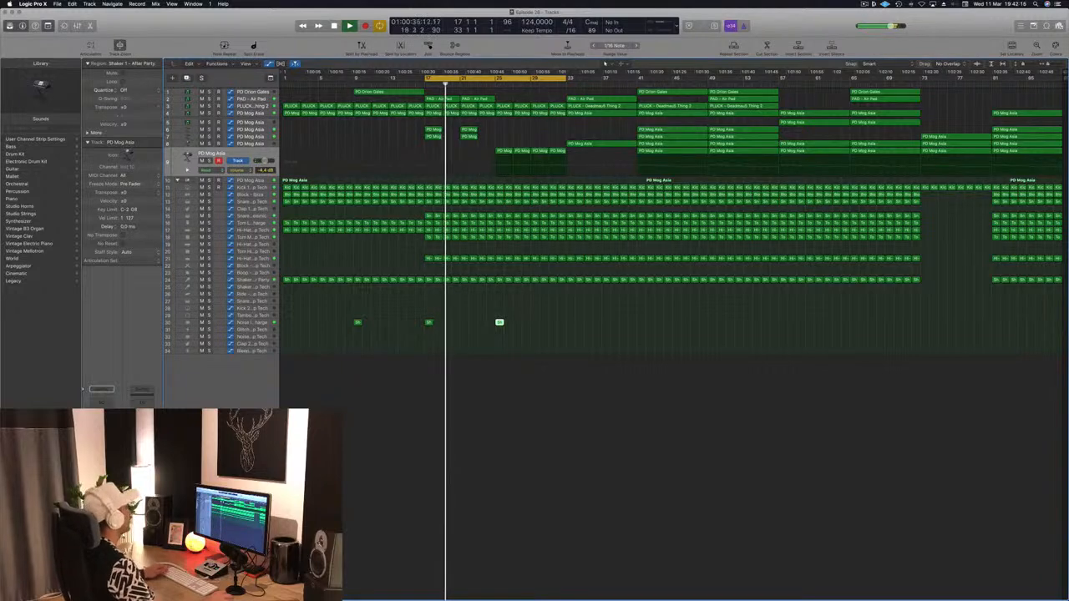
# - Enlarge the track heights across the arrangement to inspect the regions more closely during playback
pyautogui.press('super+Down')
pyautogui.press('super+Down')
pyautogui.press('super+Down')
pyautogui.press('super+Down')
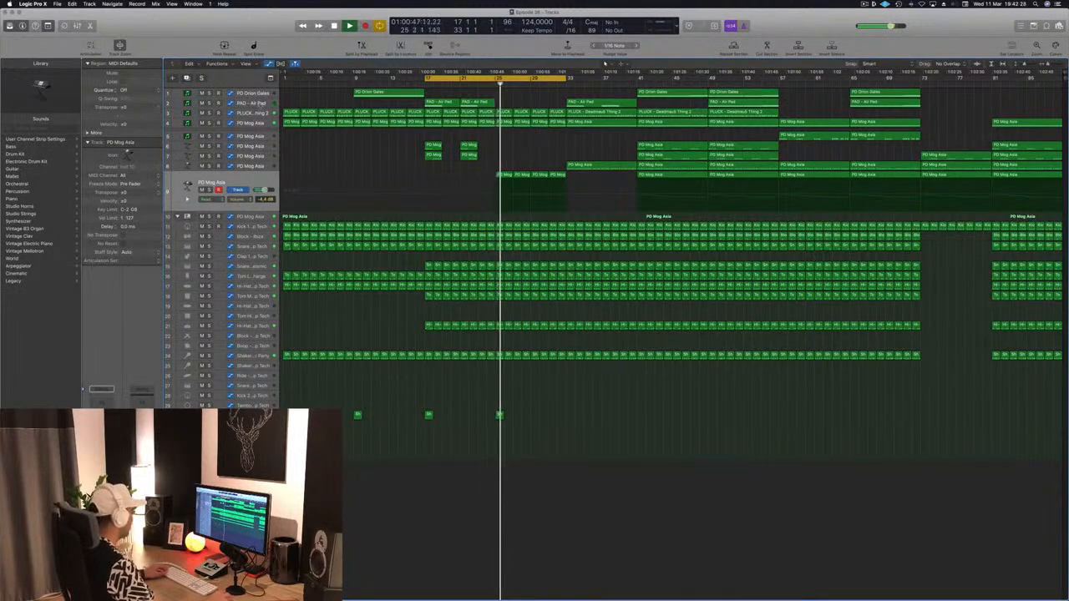
# - Reshape the PLUCK - Deadmau5 Thing 2 track's automation so it rises from bar 25 to a peak at bar 33
pyautogui.click(255, 114)
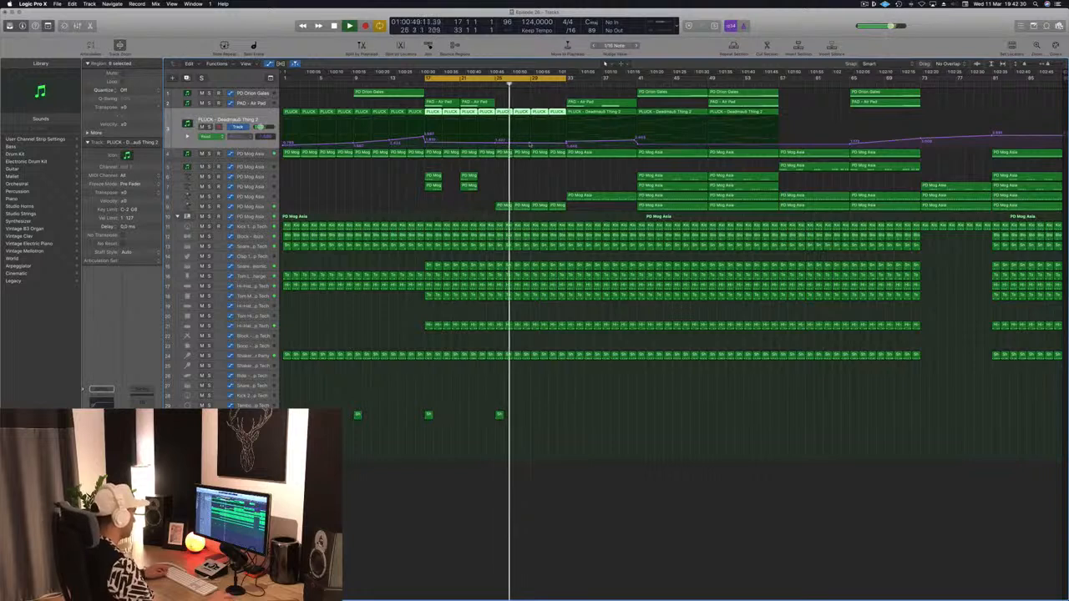
pyautogui.moveTo(532, 144); pyautogui.dragTo(531, 141)
pyautogui.click(567, 144)
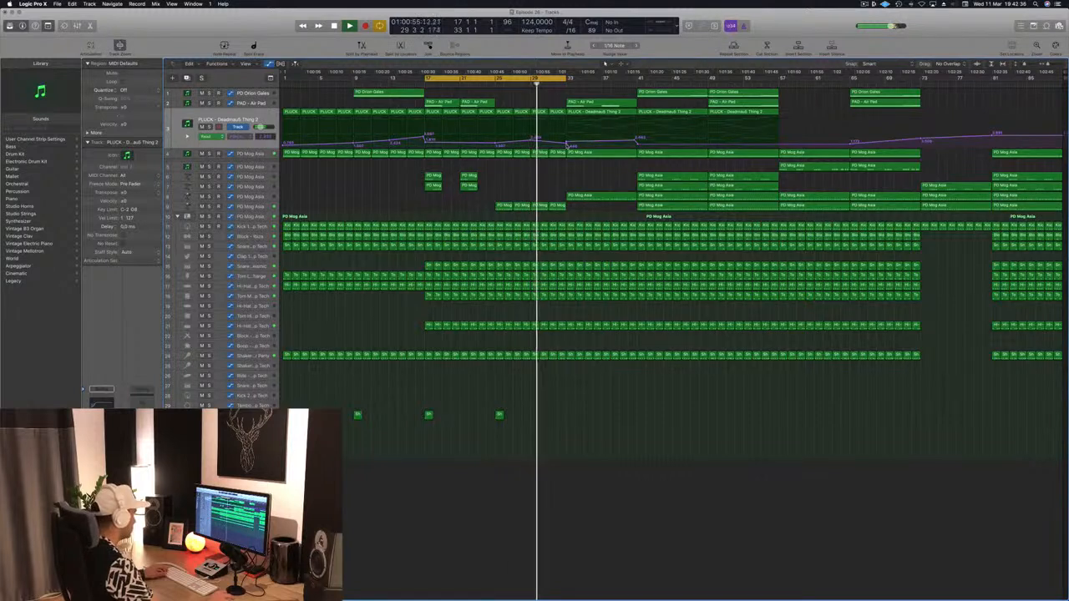
pyautogui.moveTo(567, 144); pyautogui.dragTo(568, 136)
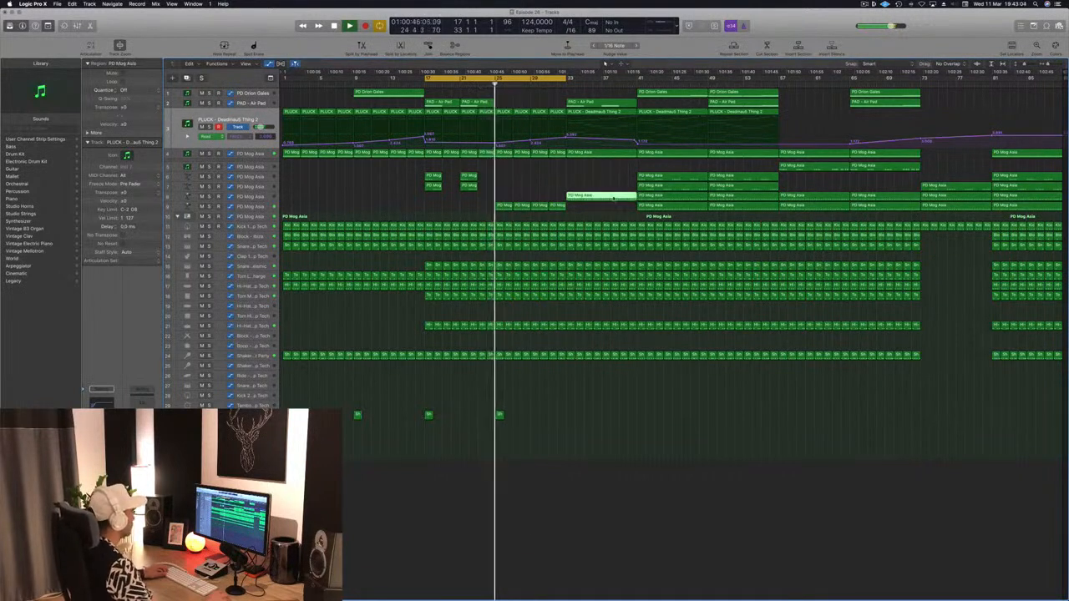
# - Copy the track 8 PD Mog Asia region from bar 33 to bar 25 and fill bars 25 to 33 with two-bar pieces
pyautogui.moveTo(588, 202); pyautogui.dragTo(544, 203)
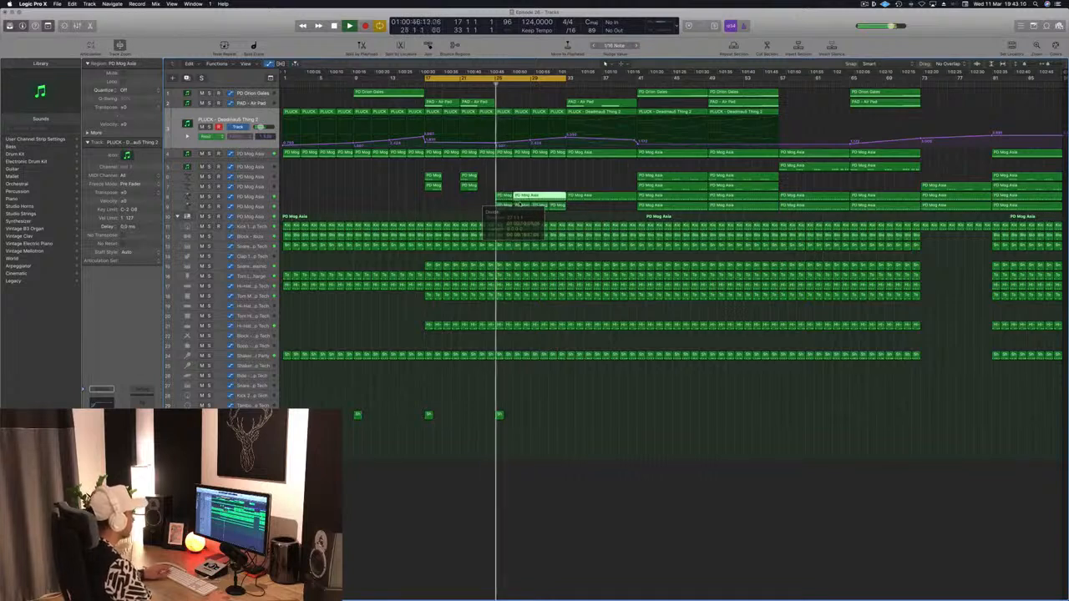
pyautogui.moveTo(504, 195); pyautogui.dragTo(540, 197)
pyautogui.click(543, 184)
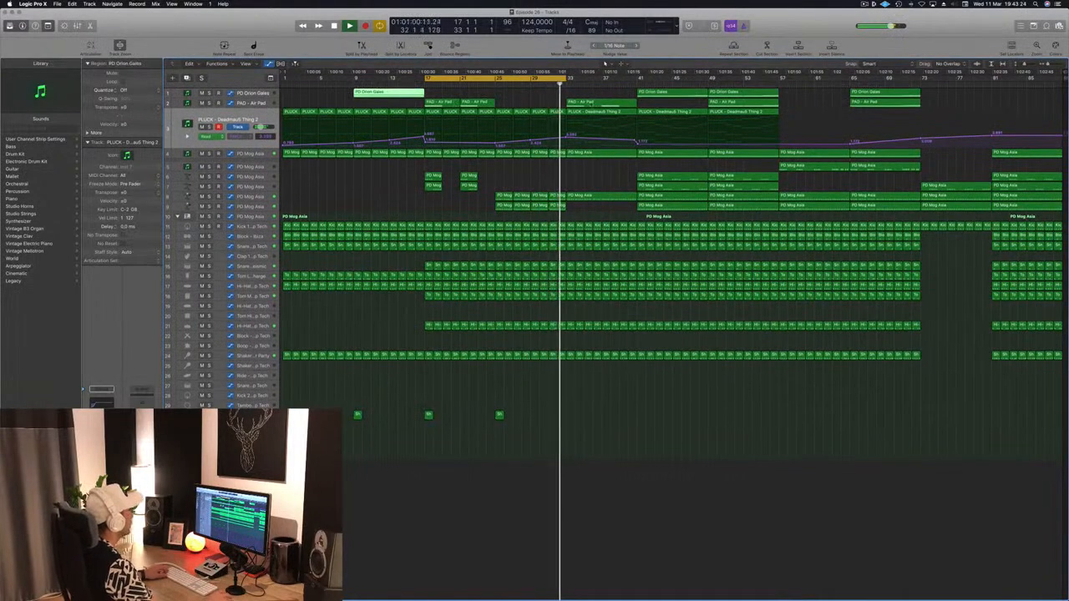
# - Copy the Air Pad region from bar 21 and the track 6 and 7 PD Mog Asia stabs to bar 29, saving the project
pyautogui.click(474, 102)
pyautogui.moveTo(474, 102); pyautogui.dragTo(545, 102)
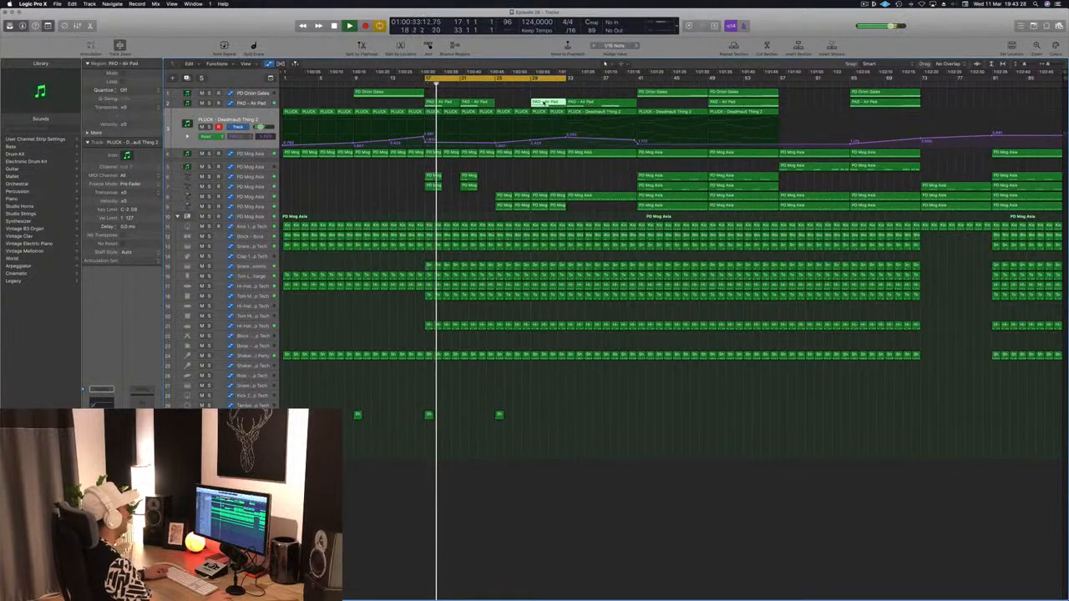
pyautogui.press('super+s')
pyautogui.moveTo(502, 176); pyautogui.dragTo(538, 179)
pyautogui.click(491, 172)
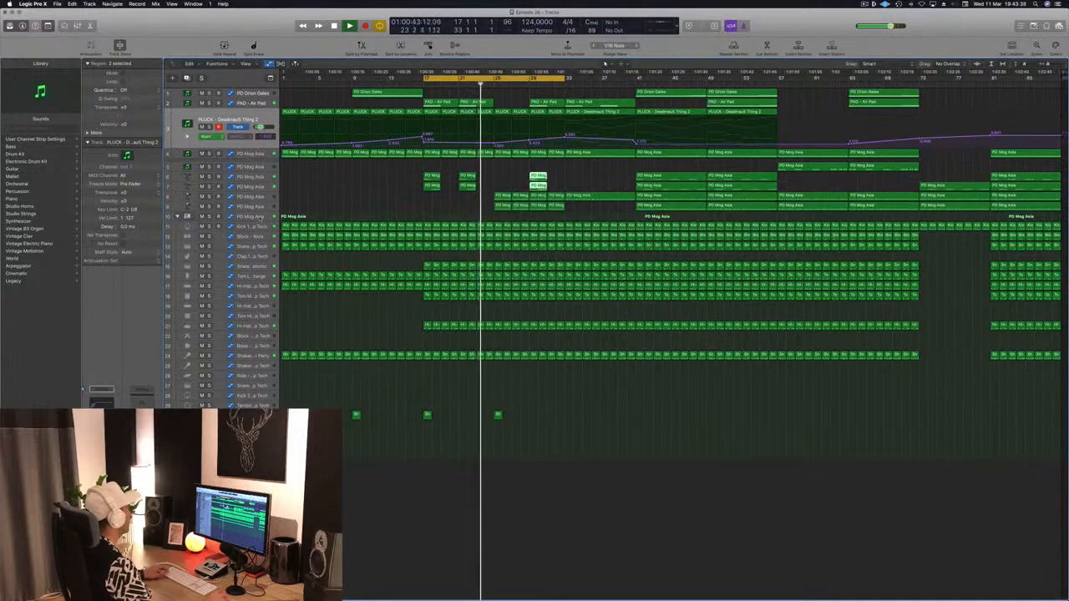
# - Draw a low-cut automation ramp on the track 10 drum kit from about bar 31 up to about 380 Hz at bar 33
pyautogui.click(560, 211)
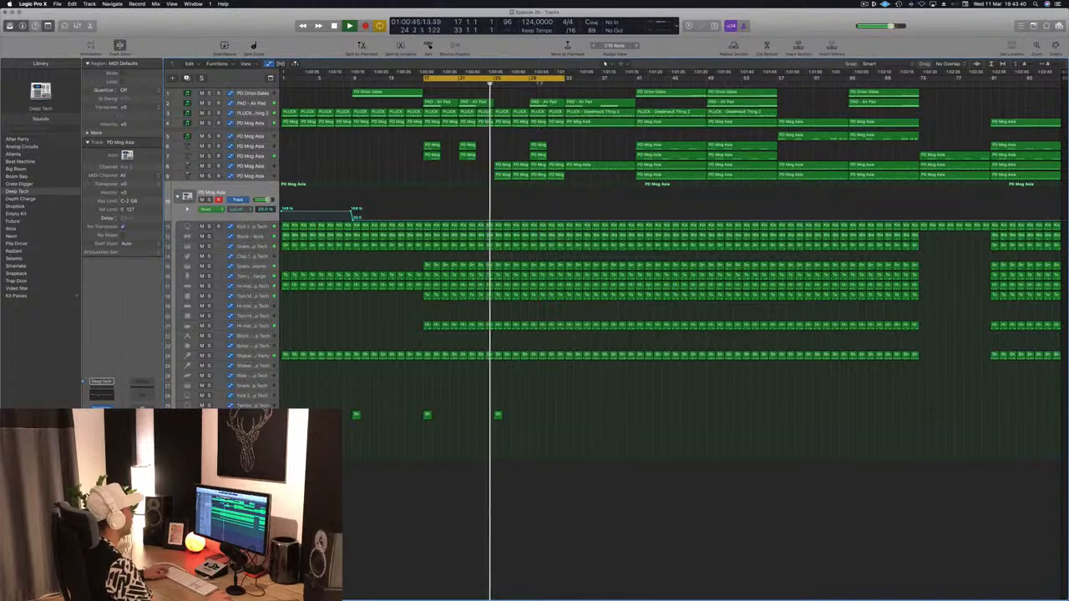
pyautogui.click(539, 83)
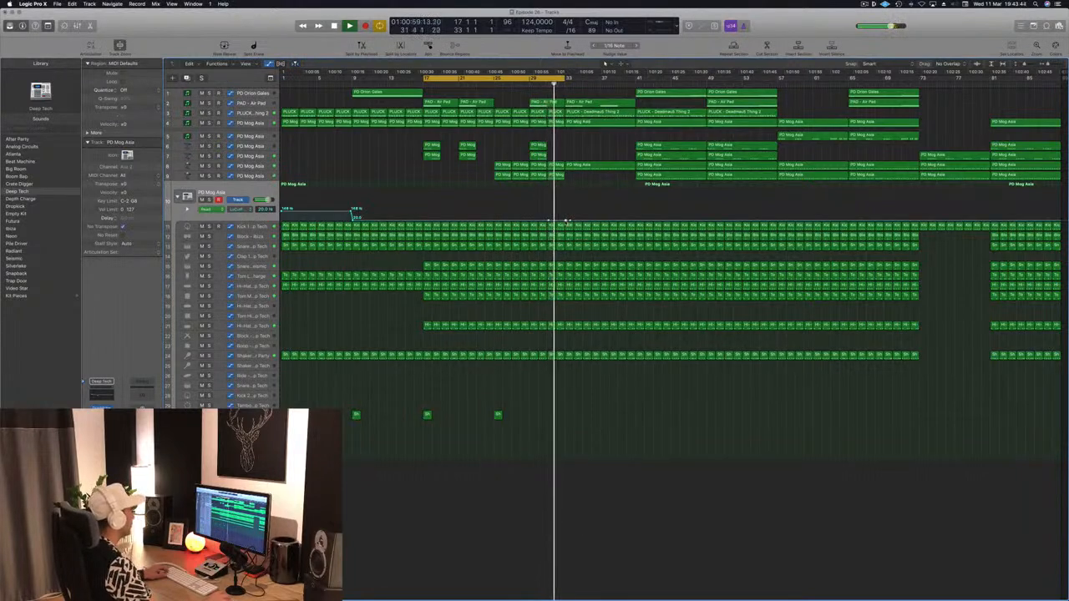
pyautogui.moveTo(568, 219); pyautogui.dragTo(567, 210)
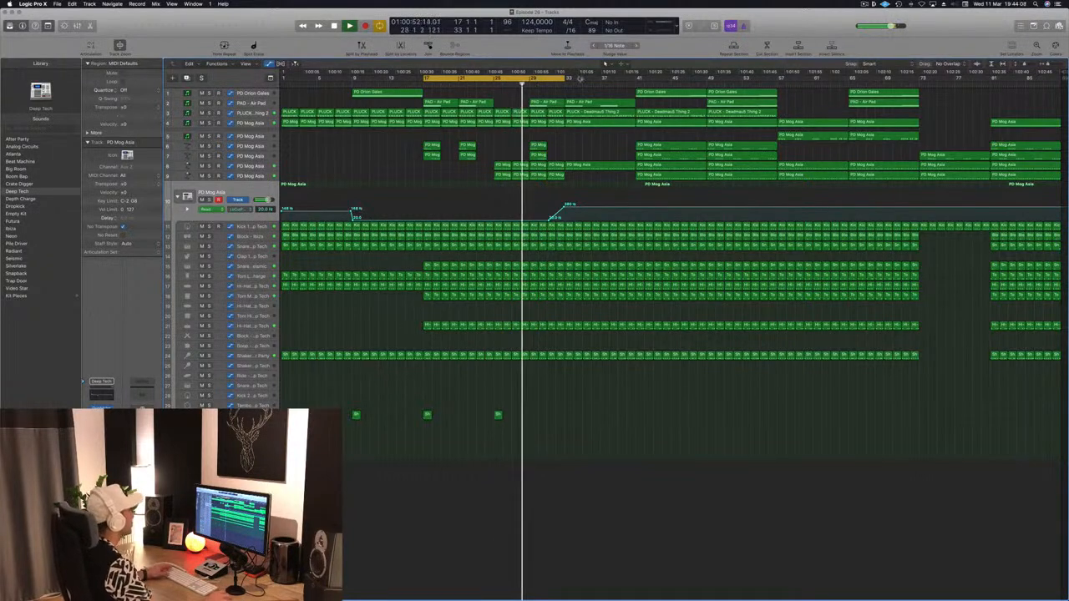
# - Extend the cycle range to end at bar 41 and save the project
pyautogui.moveTo(566, 77); pyautogui.dragTo(636, 85)
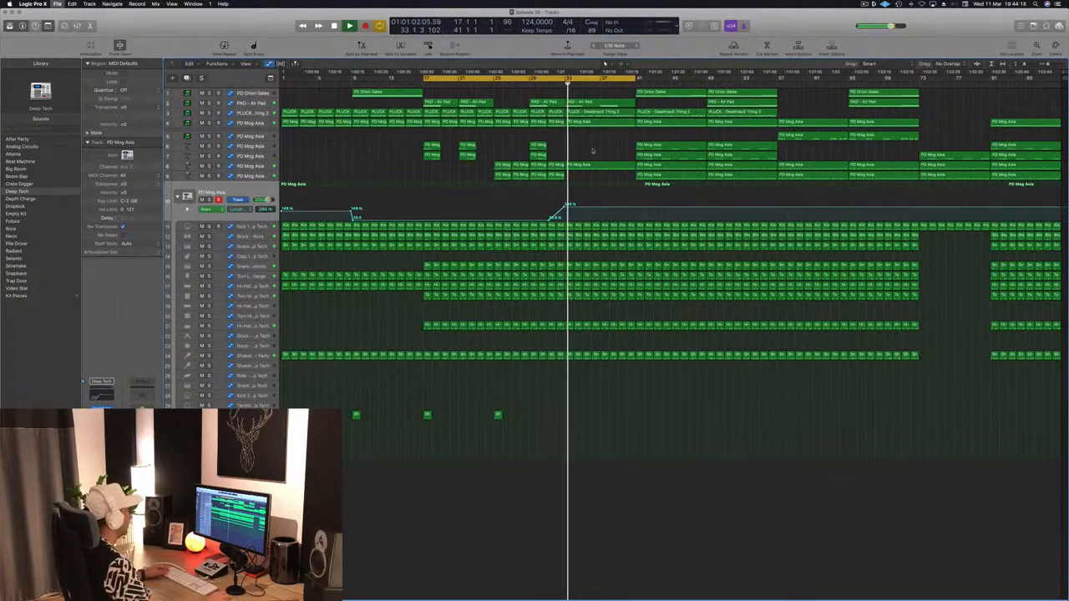
pyautogui.press('super+Right')
pyautogui.press('super+Right')
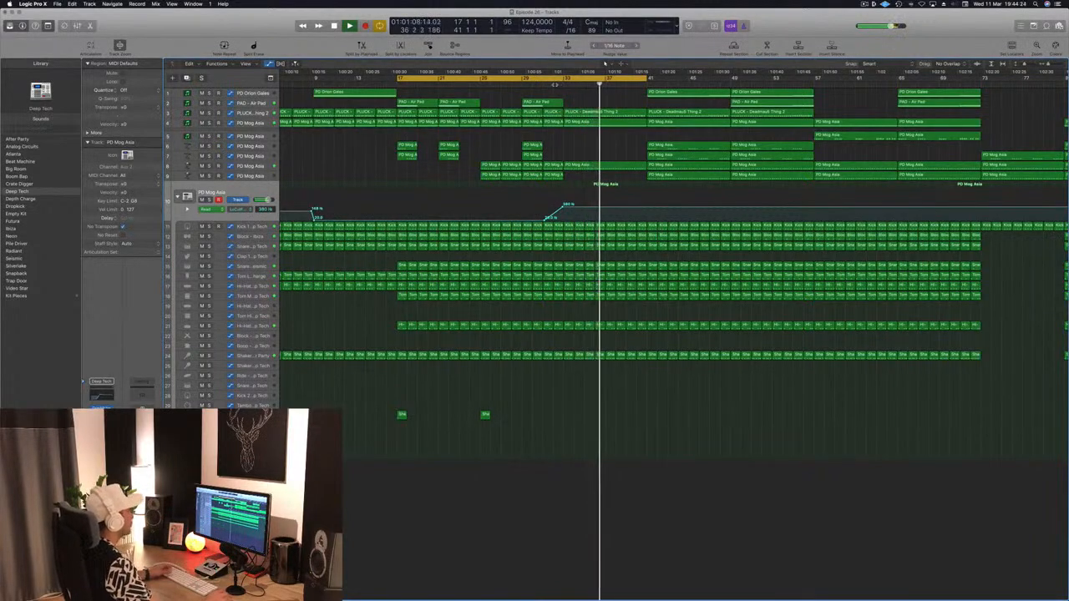
pyautogui.press('super+s')
pyautogui.scroll(-3, 569, 87)
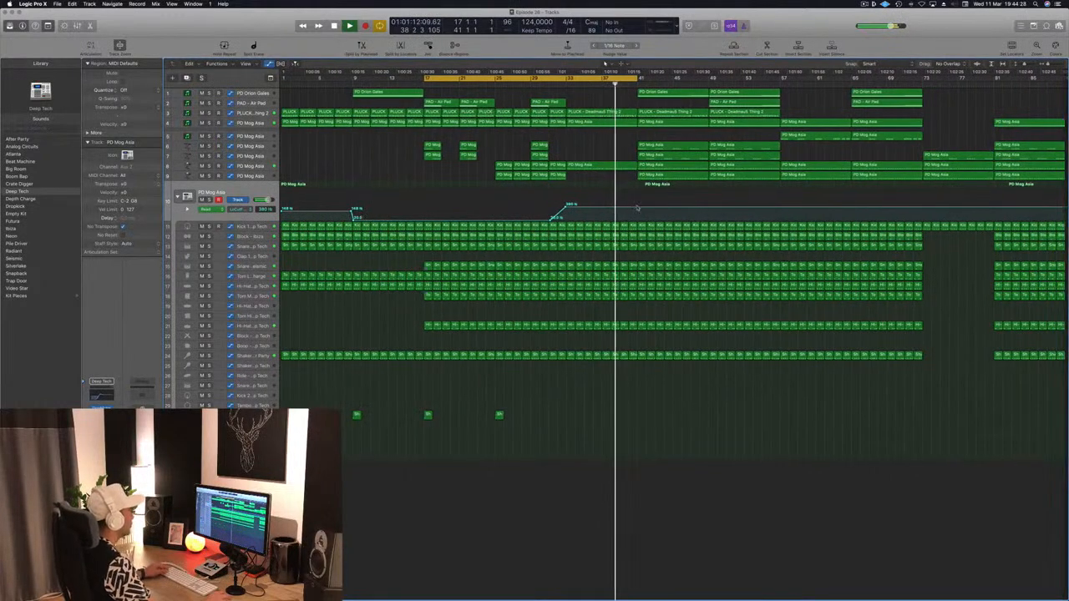
# - Shape the drum kit's low-cut automation to fall from bar 37, spike to about 4750 Hz at bar 41 and drop back down
pyautogui.press('super+Right')
pyautogui.press('super+Right')
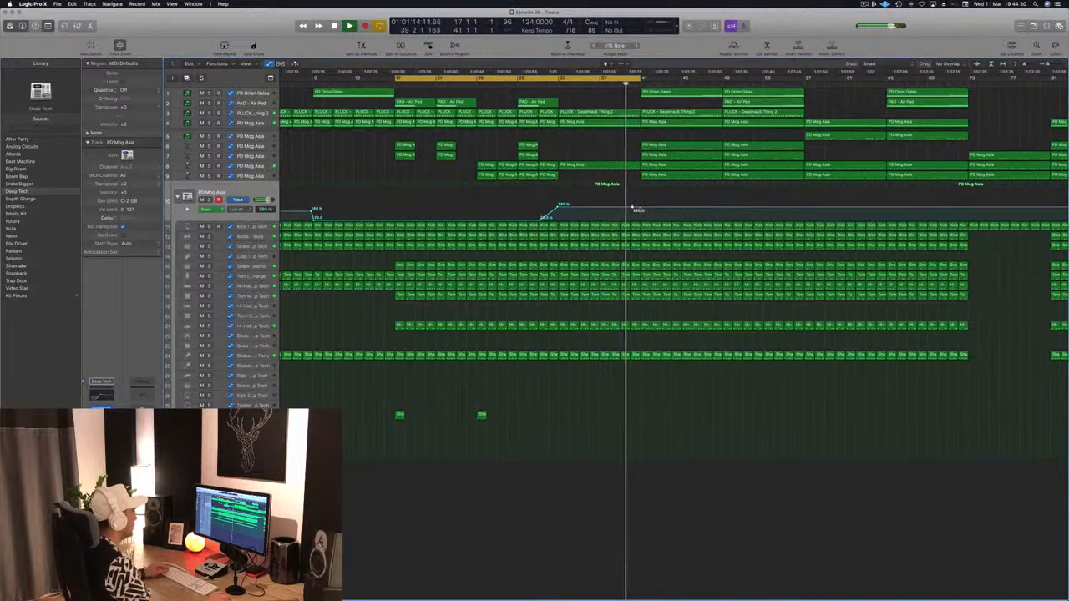
pyautogui.moveTo(641, 208)
pyautogui.mouseDown()
pyautogui.moveTo(645, 196)
pyautogui.moveTo(643, 219)
pyautogui.moveTo(640, 210)
pyautogui.mouseUp()
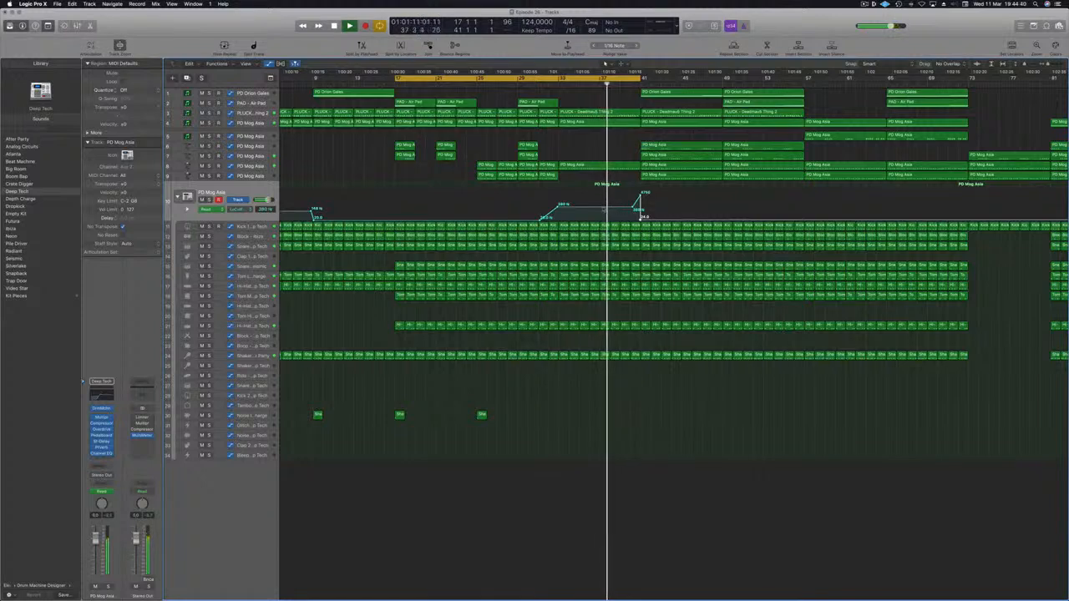
pyautogui.click(602, 207)
pyautogui.moveTo(633, 208); pyautogui.dragTo(632, 217)
pyautogui.moveTo(632, 217); pyautogui.dragTo(634, 218)
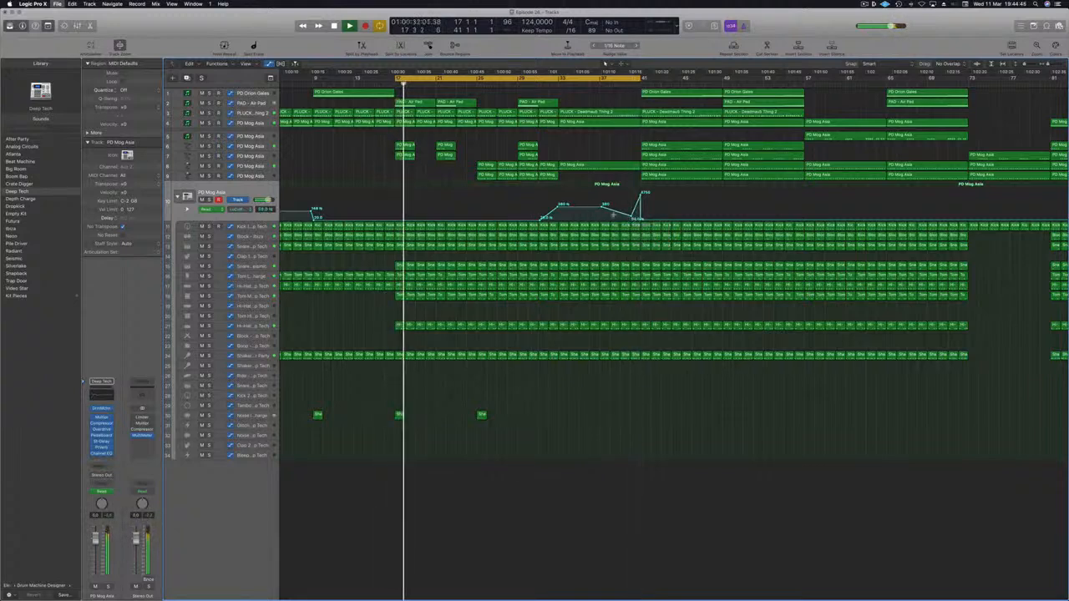
pyautogui.press('super+Left')
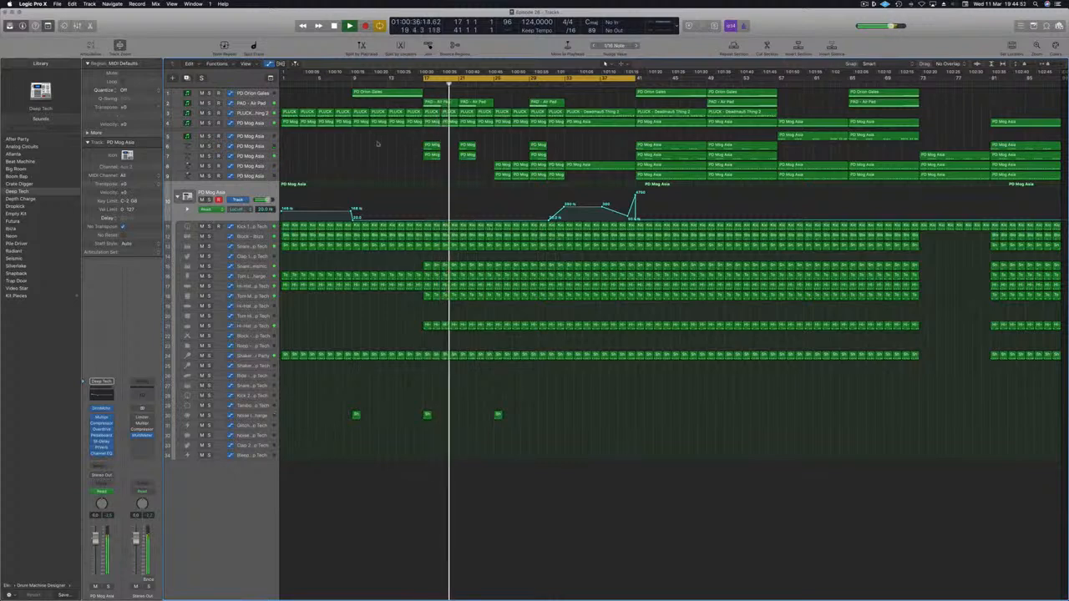
pyautogui.scroll(1, 409, 177)
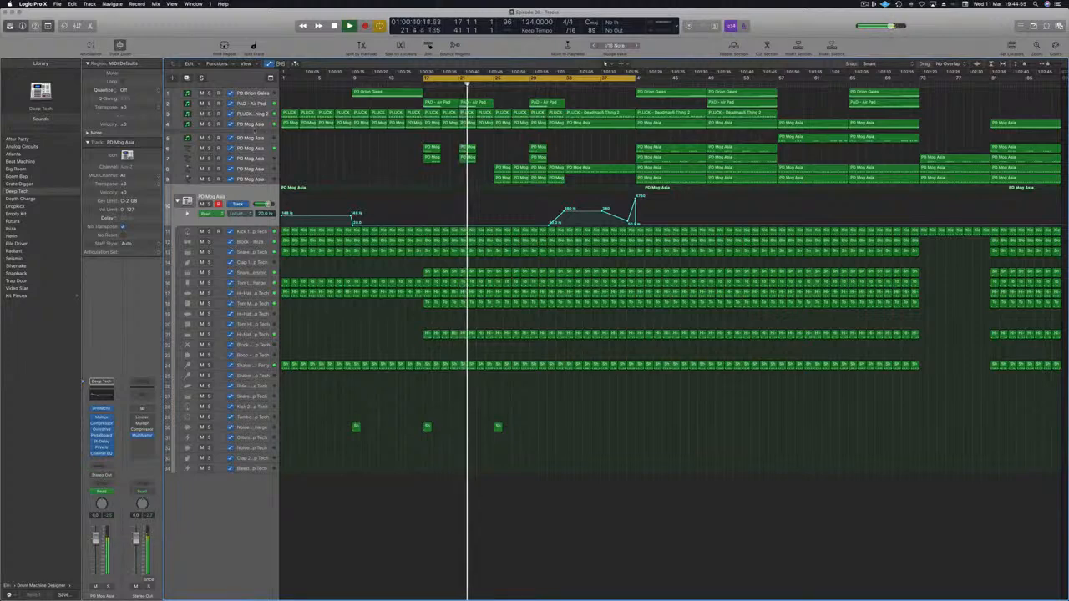
# - Audition the track 6 PD Mog Asia stabs in solo, return them to the full mix and raise the track's volume
pyautogui.click(246, 149)
pyautogui.click(209, 162)
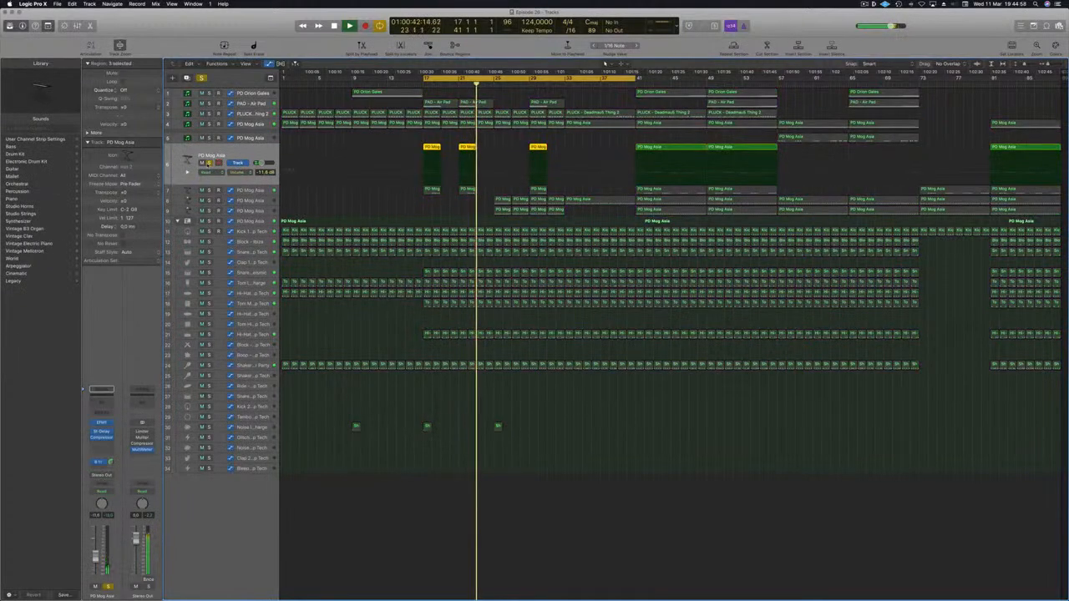
pyautogui.press('space')
pyautogui.press('space')
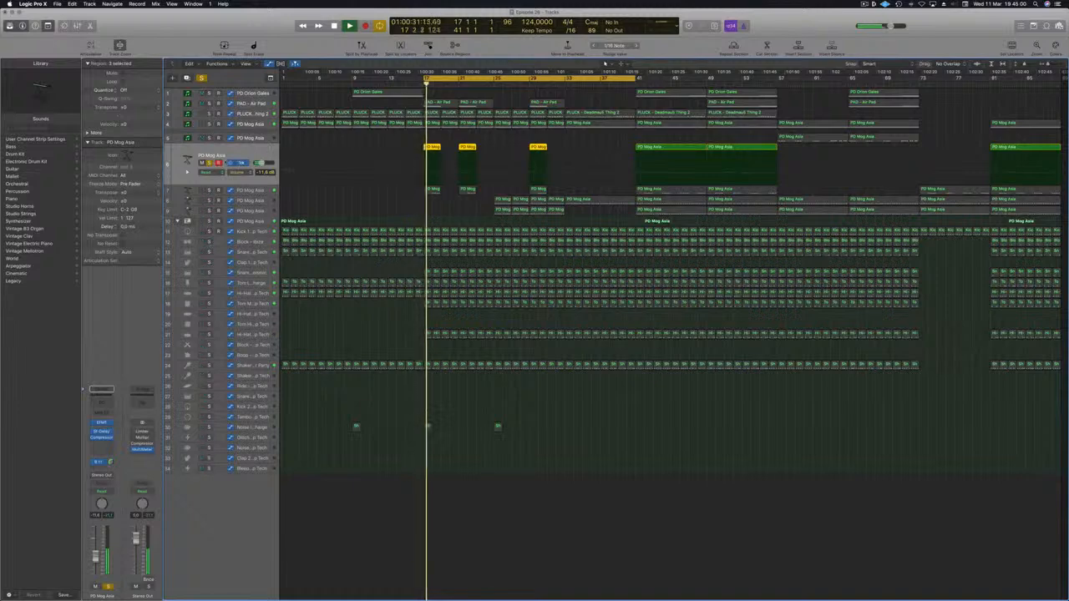
pyautogui.click(211, 163)
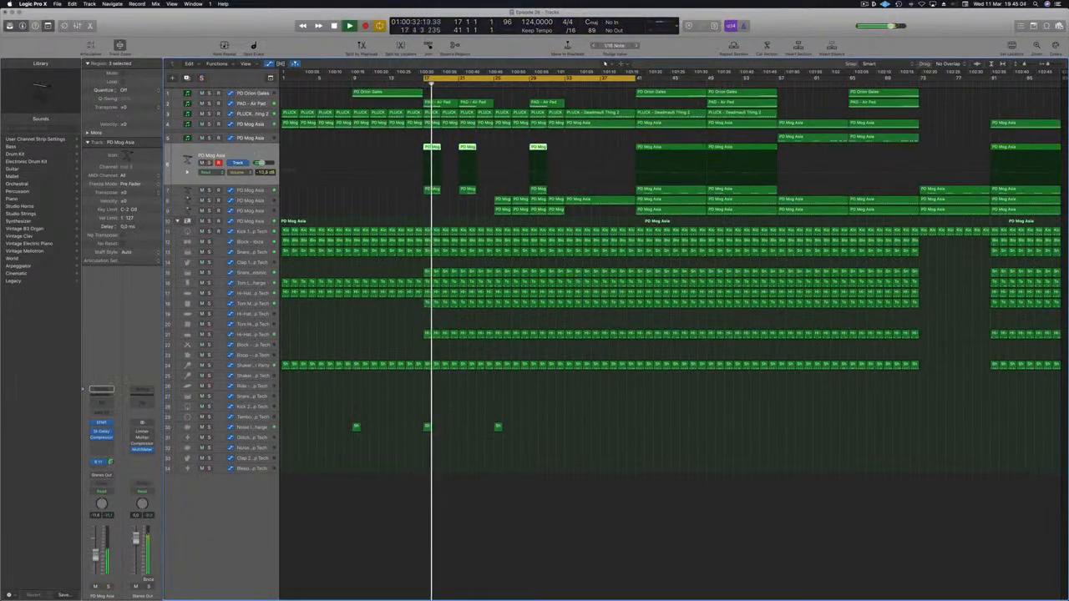
pyautogui.press('space')
pyautogui.press('space')
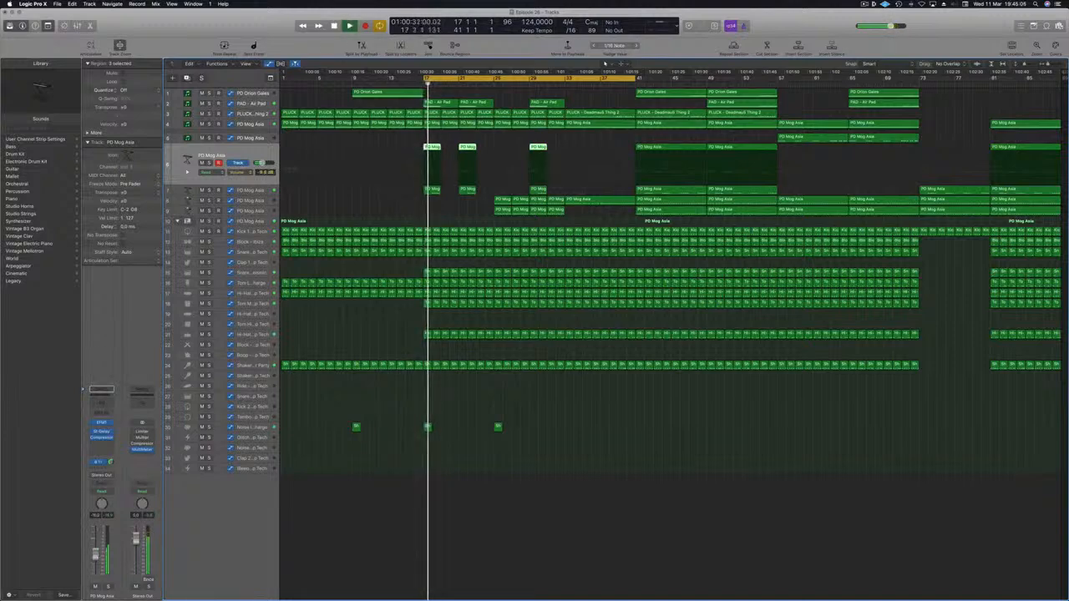
# - Insert a Channel EQ on track 6 and enable its low-cut filter at about 60 Hz
pyautogui.click(102, 391)
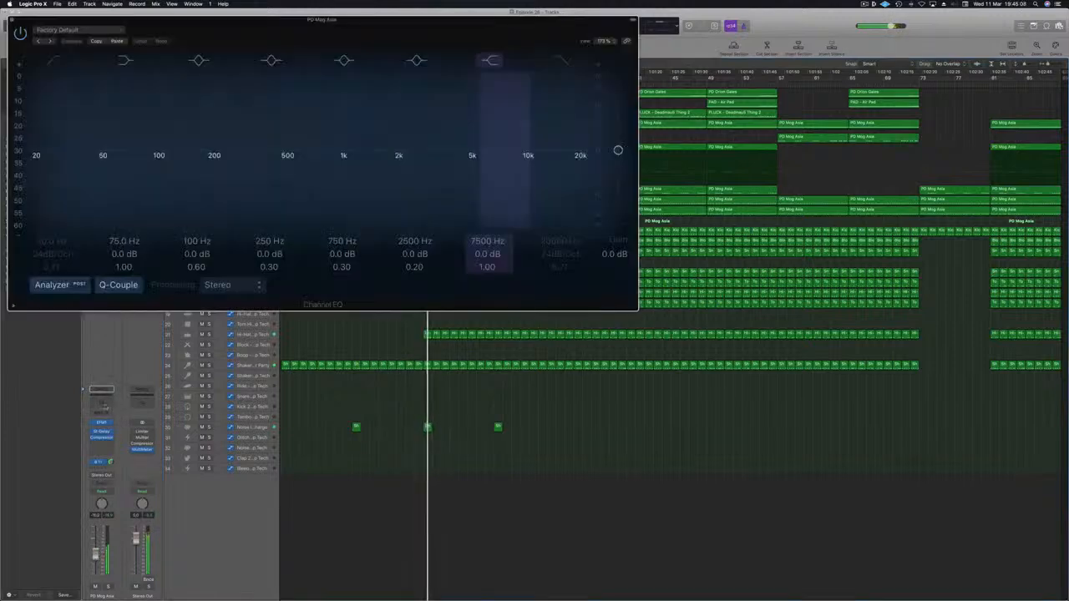
pyautogui.moveTo(311, 30); pyautogui.dragTo(764, 117)
pyautogui.press('space')
pyautogui.press('space')
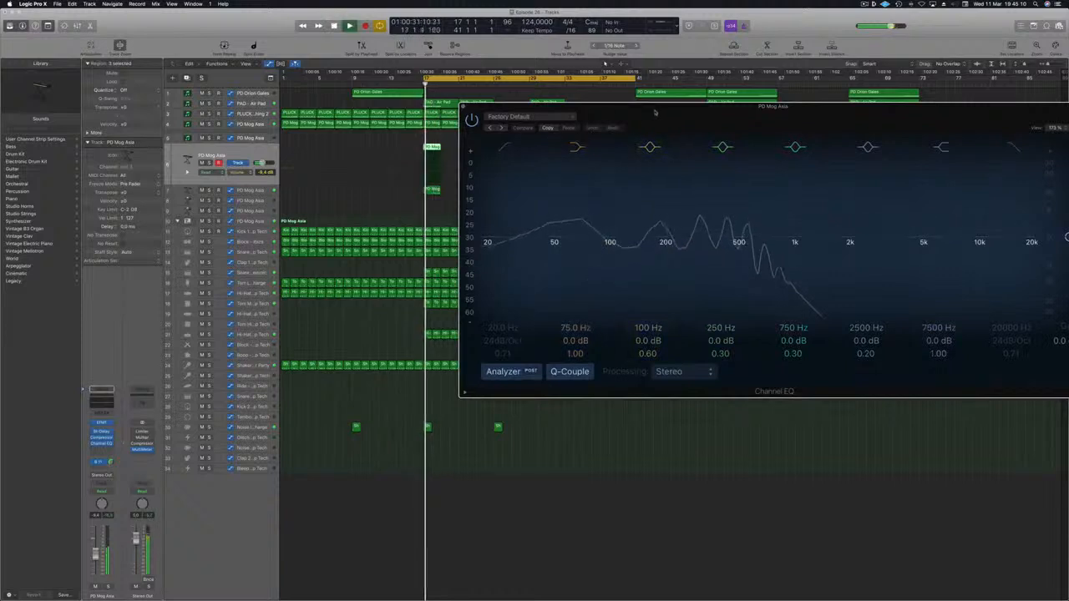
pyautogui.moveTo(644, 110); pyautogui.dragTo(567, 119)
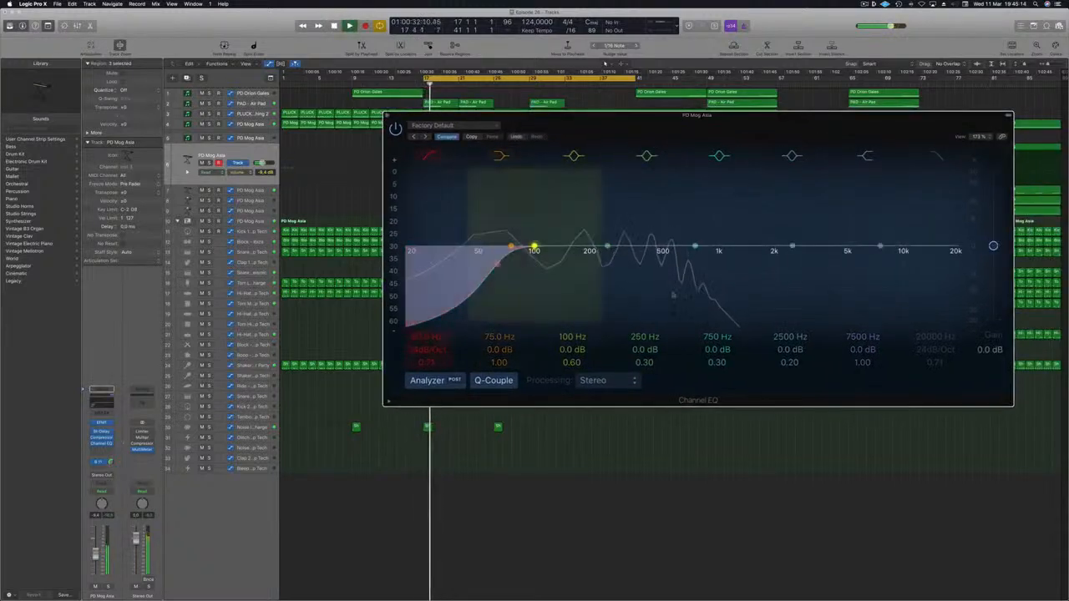
# - Boost the track 6 EQ's upper-mid band around 980 Hz with a Q of 0.35, close the EQ and replay the section
pyautogui.moveTo(792, 248); pyautogui.dragTo(750, 226)
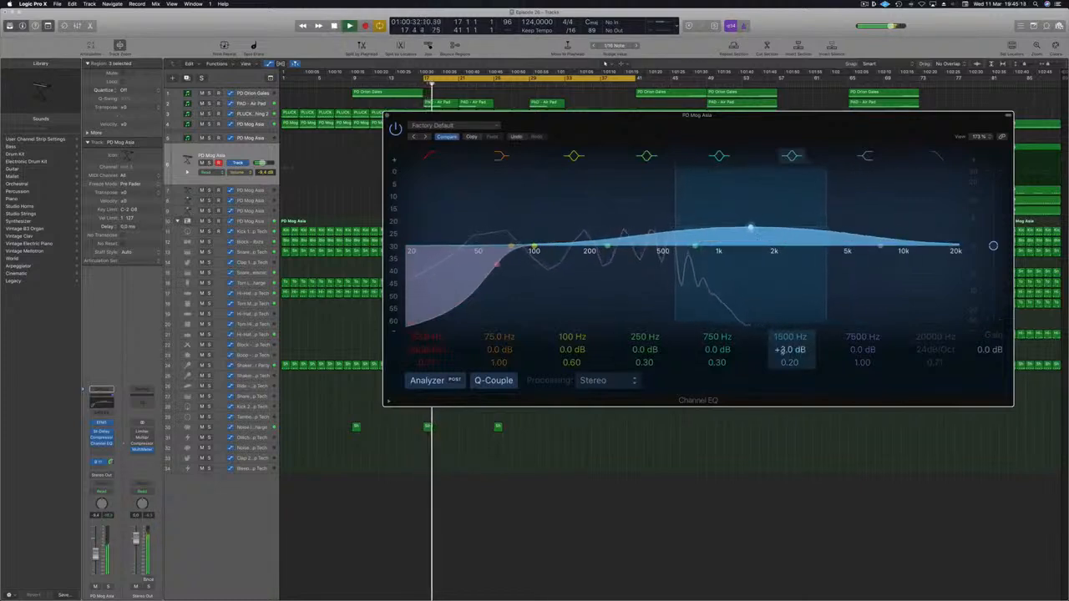
pyautogui.scroll(5, 783, 350)
pyautogui.scroll(4, 790, 362)
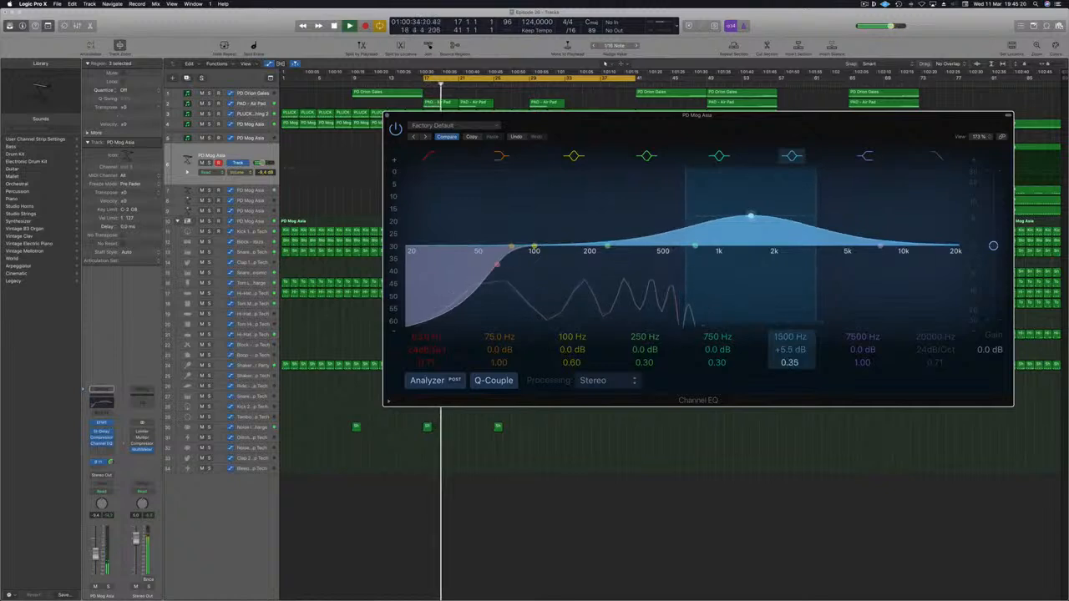
pyautogui.moveTo(751, 218); pyautogui.dragTo(714, 232)
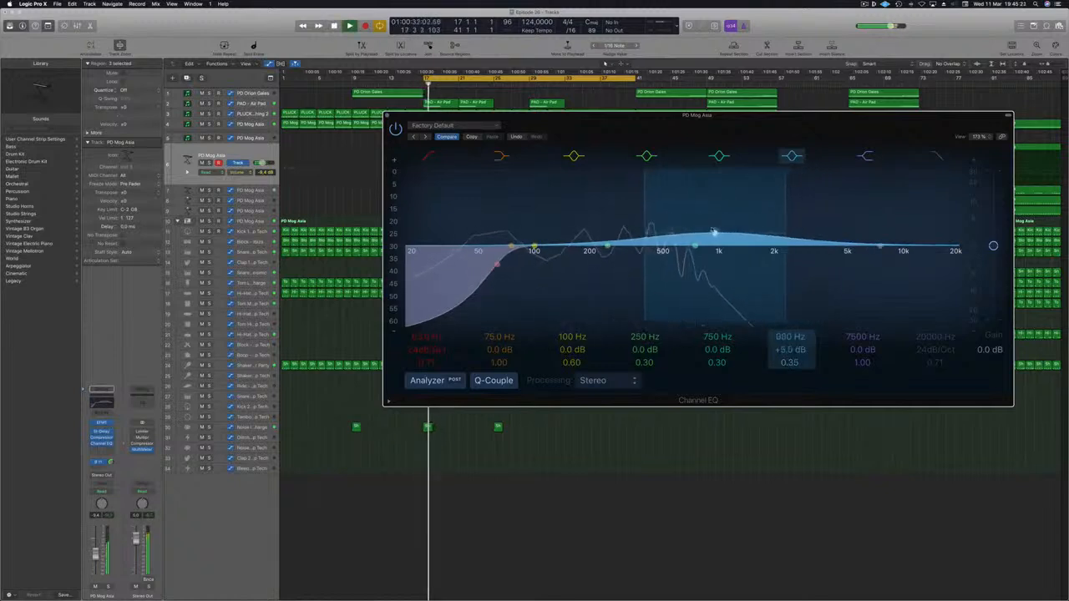
pyautogui.click(386, 117)
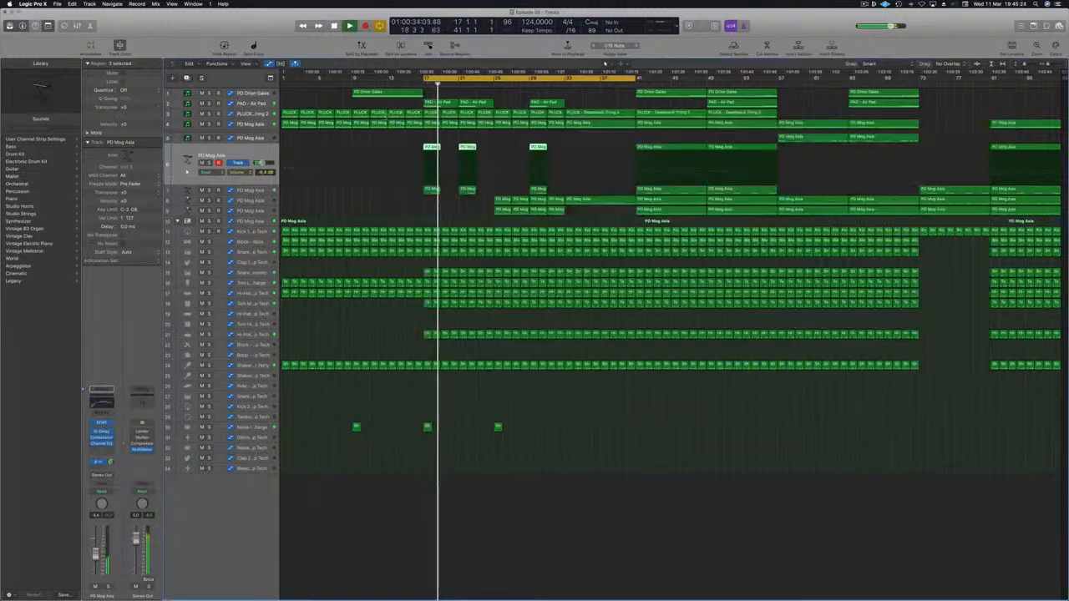
pyautogui.press('space')
pyautogui.press('space')
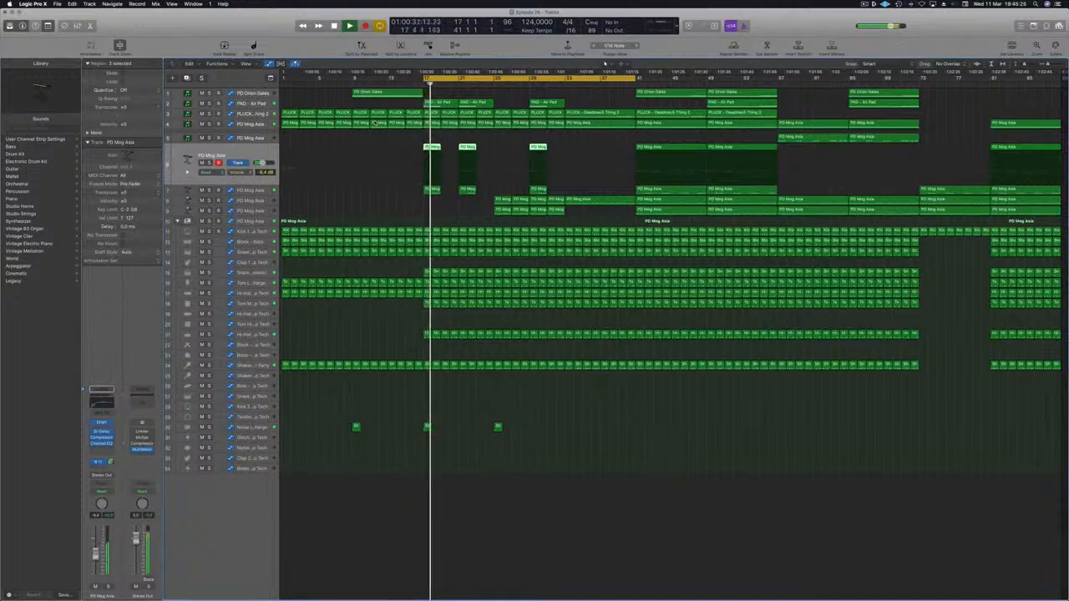
pyautogui.press('space')
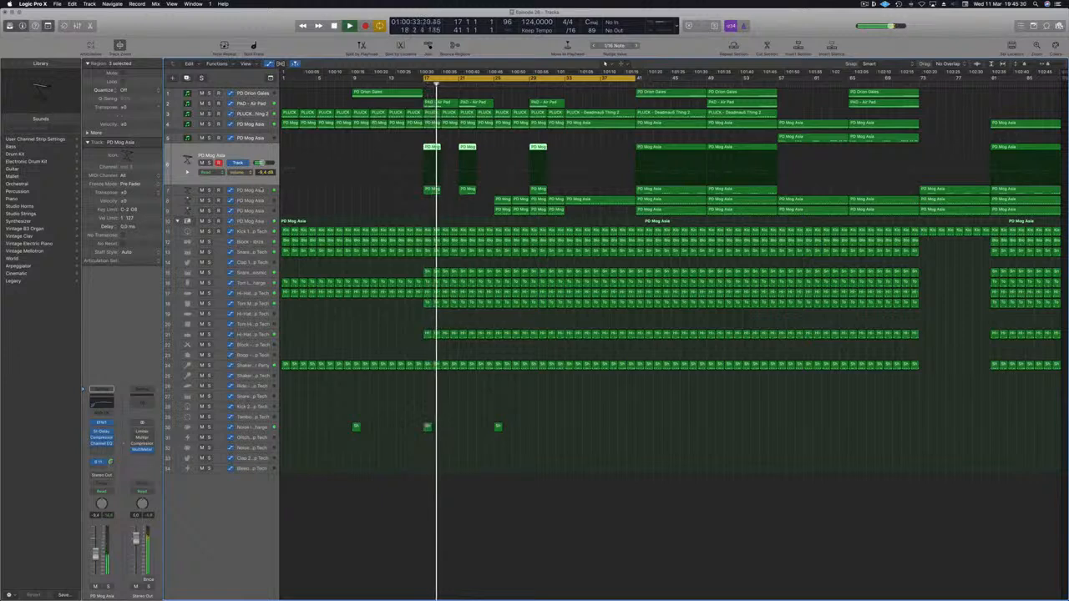
# - Insert a Channel EQ on track 7 and enable its low-cut filter at 62 Hz
pyautogui.click(261, 190)
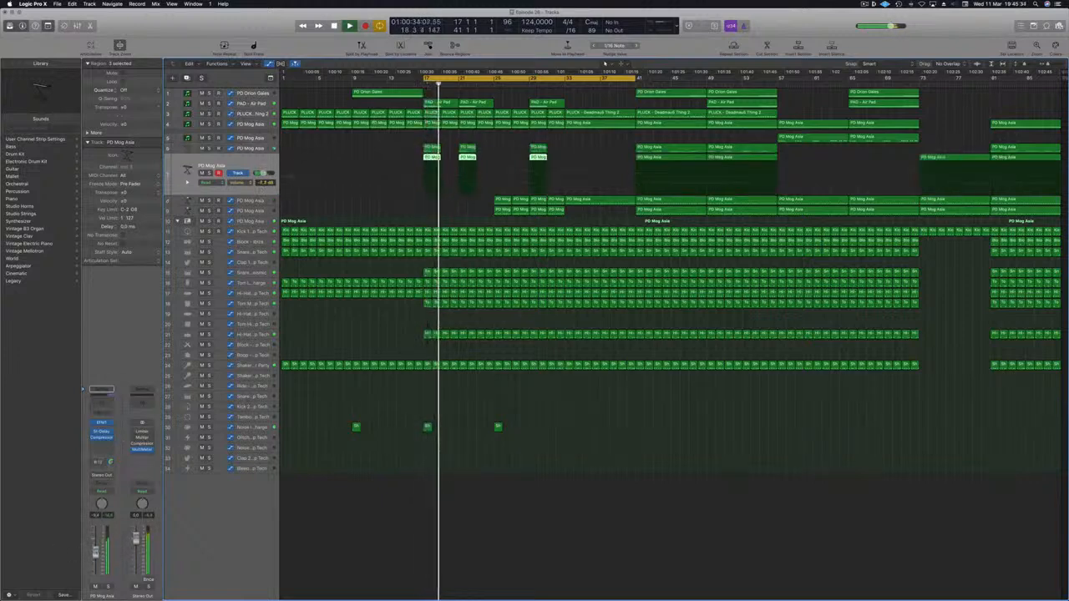
pyautogui.press('space')
pyautogui.click(102, 403)
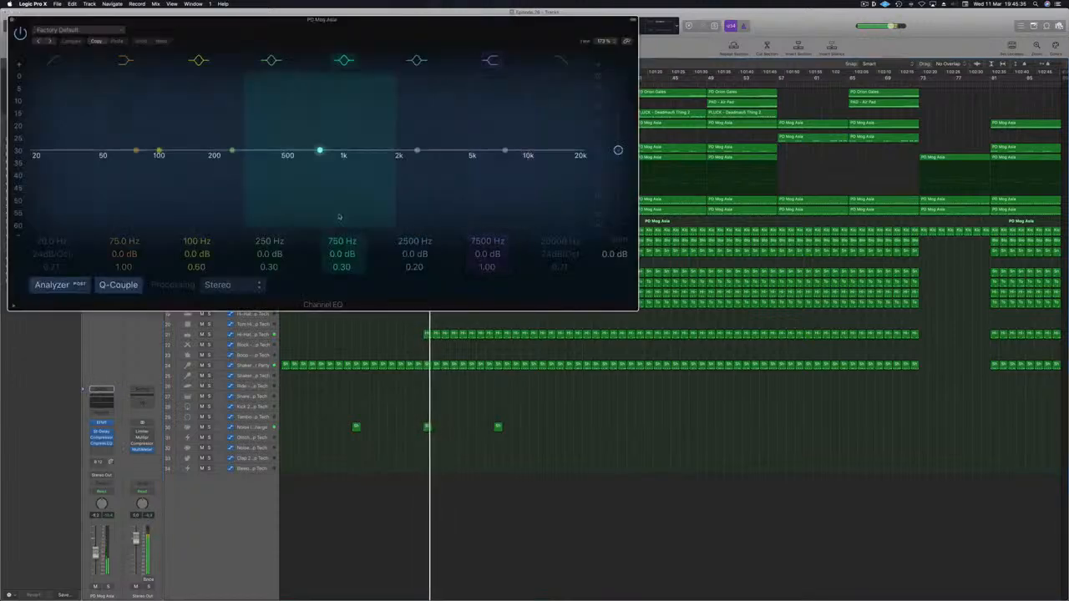
pyautogui.click(53, 61)
pyautogui.moveTo(68, 110); pyautogui.dragTo(154, 108)
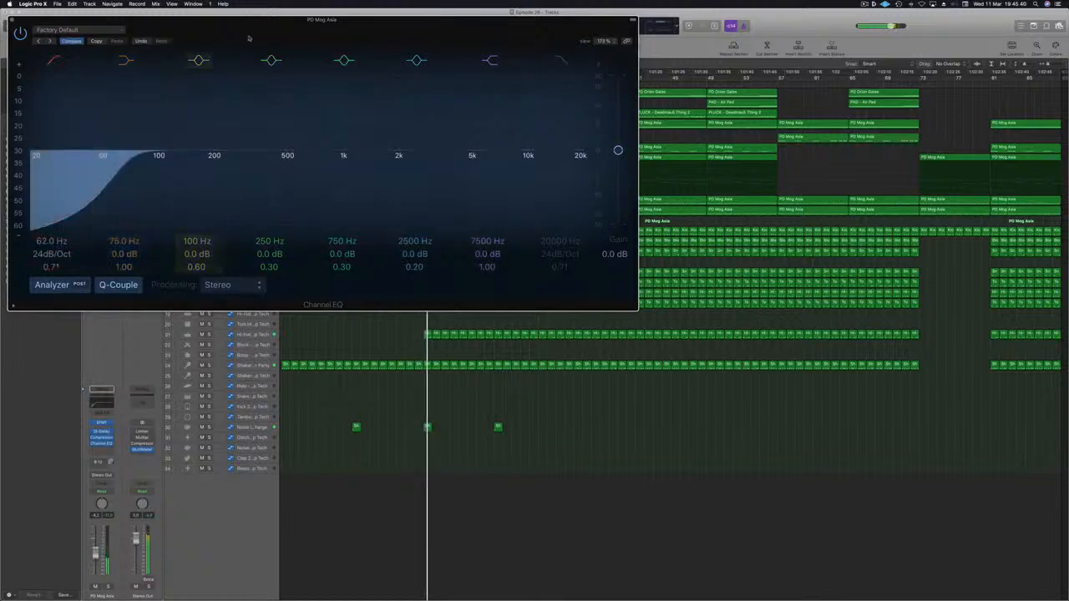
pyautogui.moveTo(270, 39); pyautogui.dragTo(573, 132)
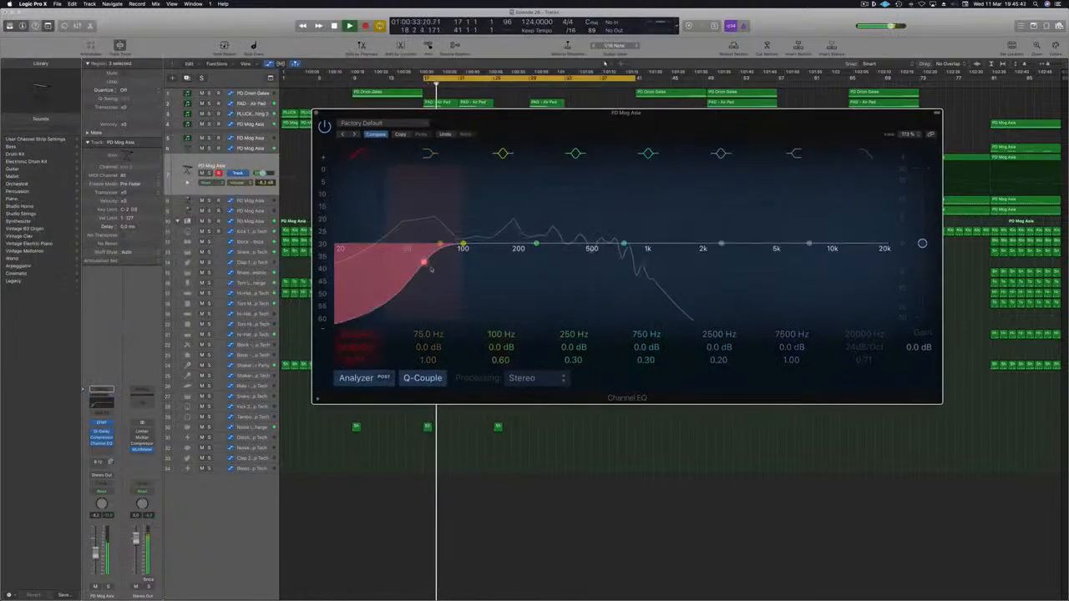
# - Boost the upper-mid band of track 7's Channel EQ with a Q of 0.60 and sweep it down to about 230 Hz
pyautogui.moveTo(633, 242); pyautogui.dragTo(647, 227)
pyautogui.moveTo(647, 360); pyautogui.dragTo(647, 349)
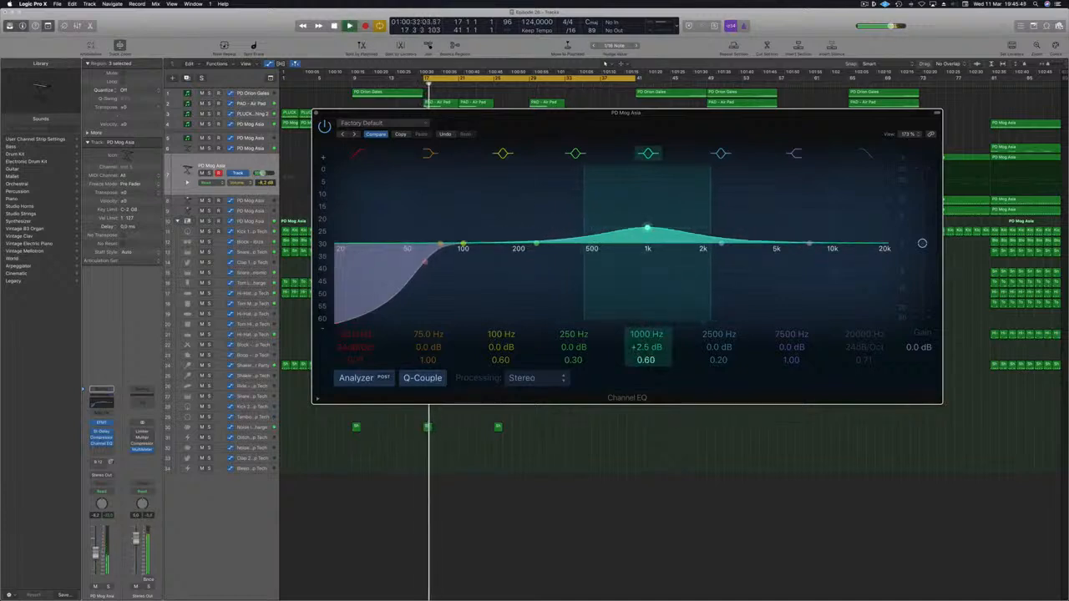
pyautogui.moveTo(648, 228)
pyautogui.mouseDown()
pyautogui.moveTo(683, 225)
pyautogui.moveTo(687, 210)
pyautogui.mouseUp()
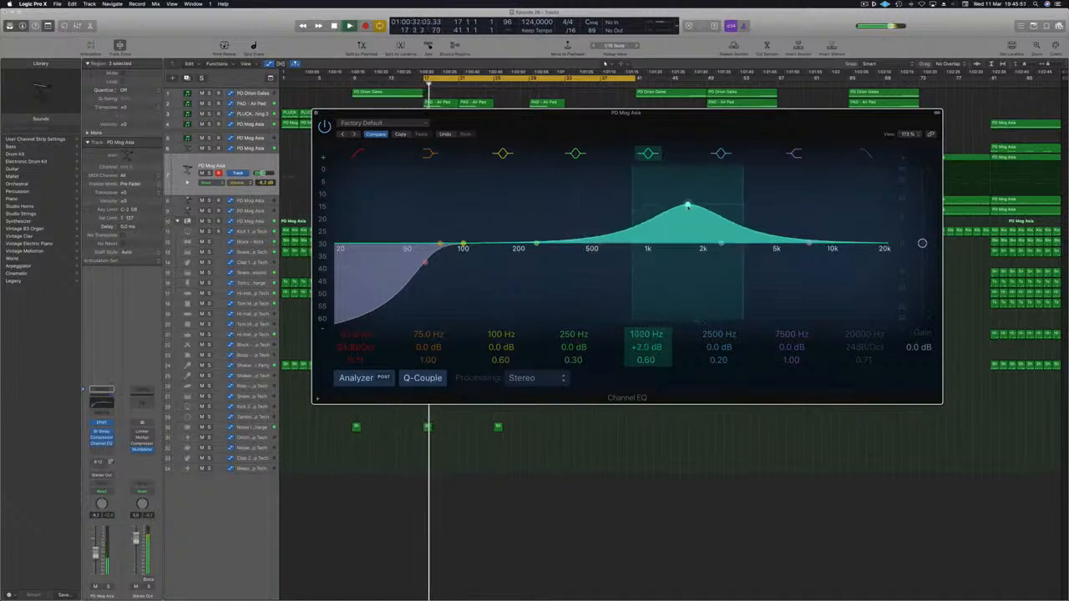
pyautogui.moveTo(683, 220)
pyautogui.mouseDown()
pyautogui.moveTo(626, 238)
pyautogui.moveTo(510, 221)
pyautogui.moveTo(519, 222)
pyautogui.mouseUp()
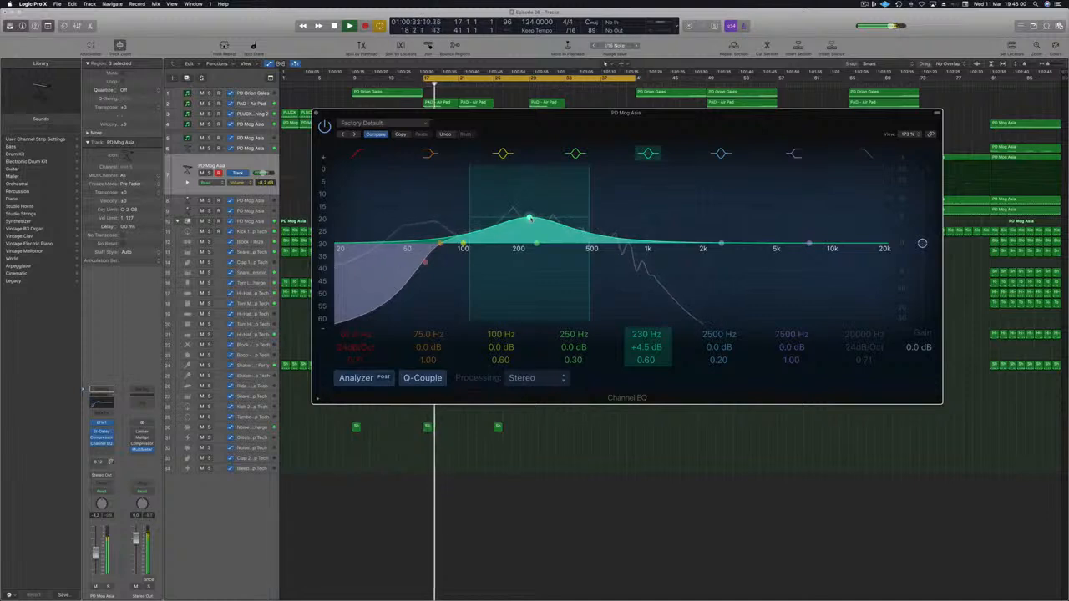
# - Set the 230 Hz boost to +2.5 dB with a Q of 2.30, close the EQ and replay the section from bar 17
pyautogui.moveTo(646, 347)
pyautogui.mouseDown()
pyautogui.moveTo(639, 343)
pyautogui.moveTo(645, 356)
pyautogui.moveTo(646, 338)
pyautogui.mouseUp()
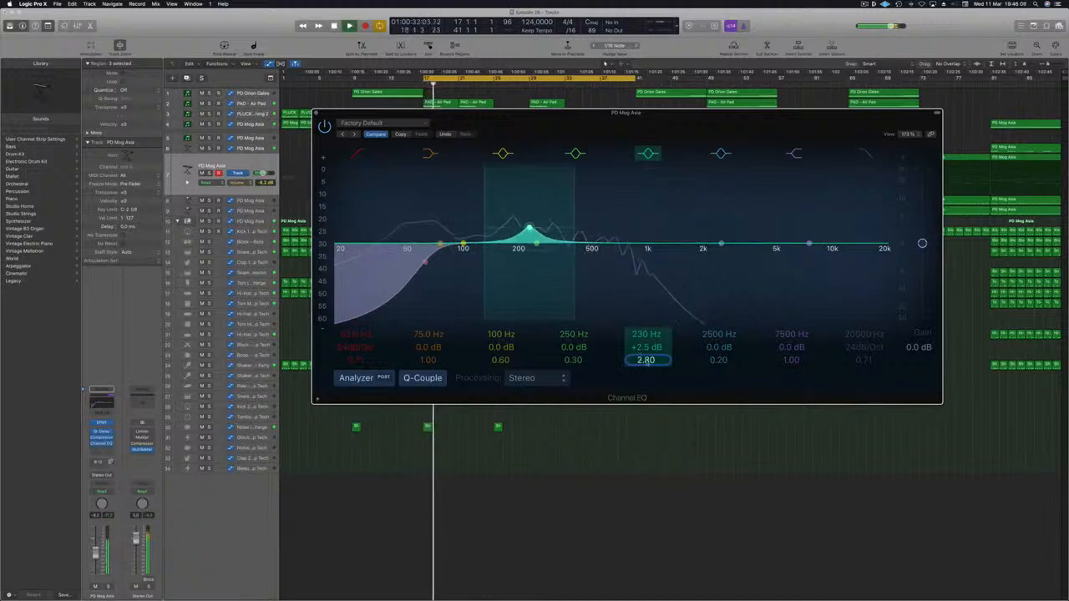
pyautogui.press('space')
pyautogui.press('space')
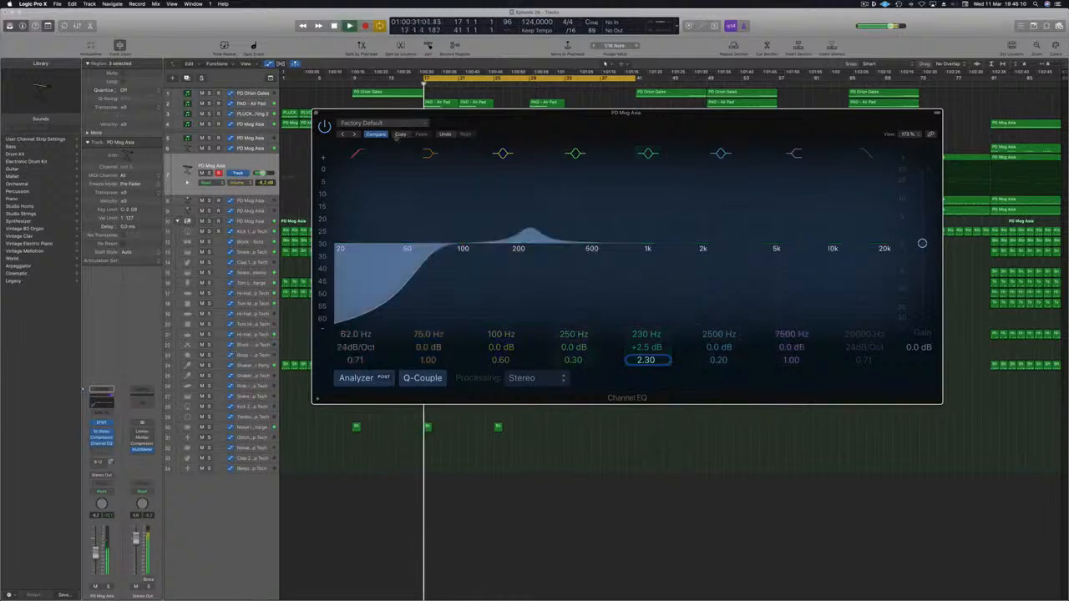
pyautogui.click(316, 113)
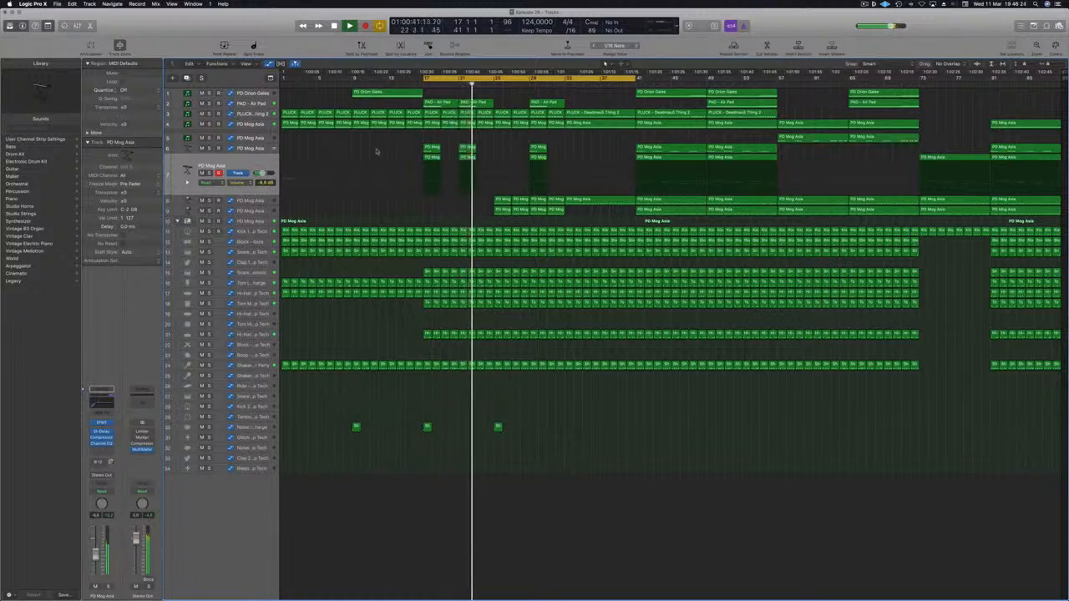
pyautogui.press('Return')
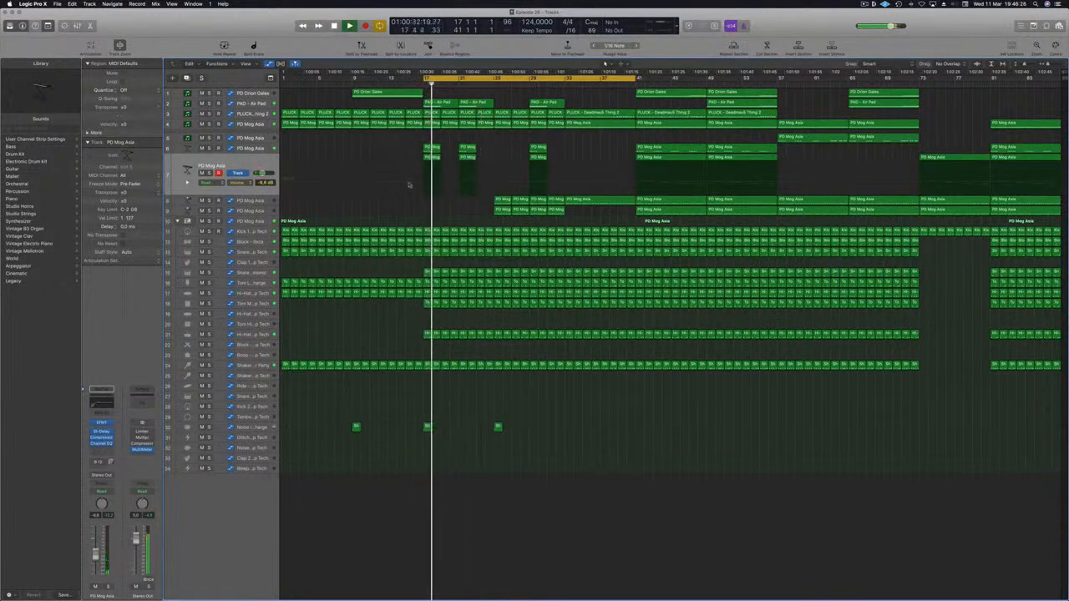
pyautogui.press('space')
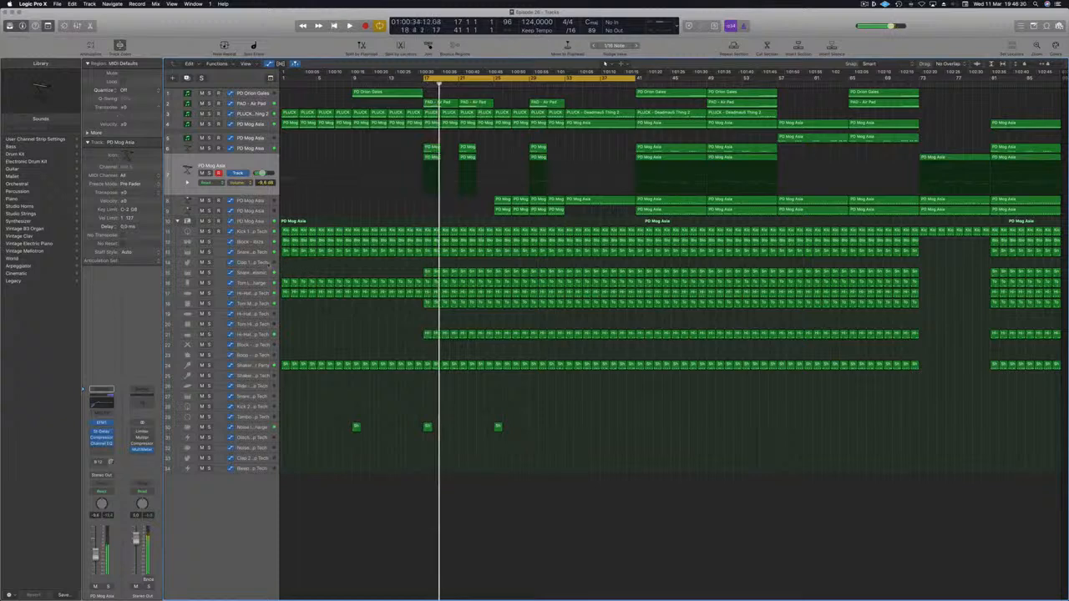
# - Copy the first stab region from track 6 to bar 19 of the Clap 1 - Deep Tech track and open its notes for editing
pyautogui.click(272, 266)
pyautogui.moveTo(431, 150); pyautogui.dragTo(451, 241)
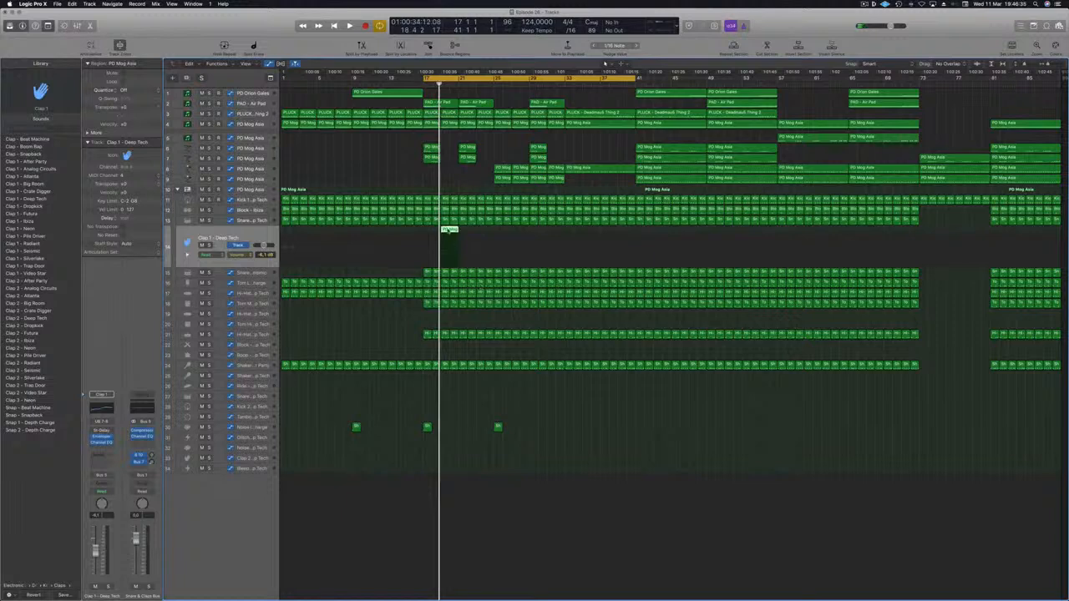
pyautogui.doubleClick(448, 230)
pyautogui.moveTo(528, 525); pyautogui.dragTo(462, 551)
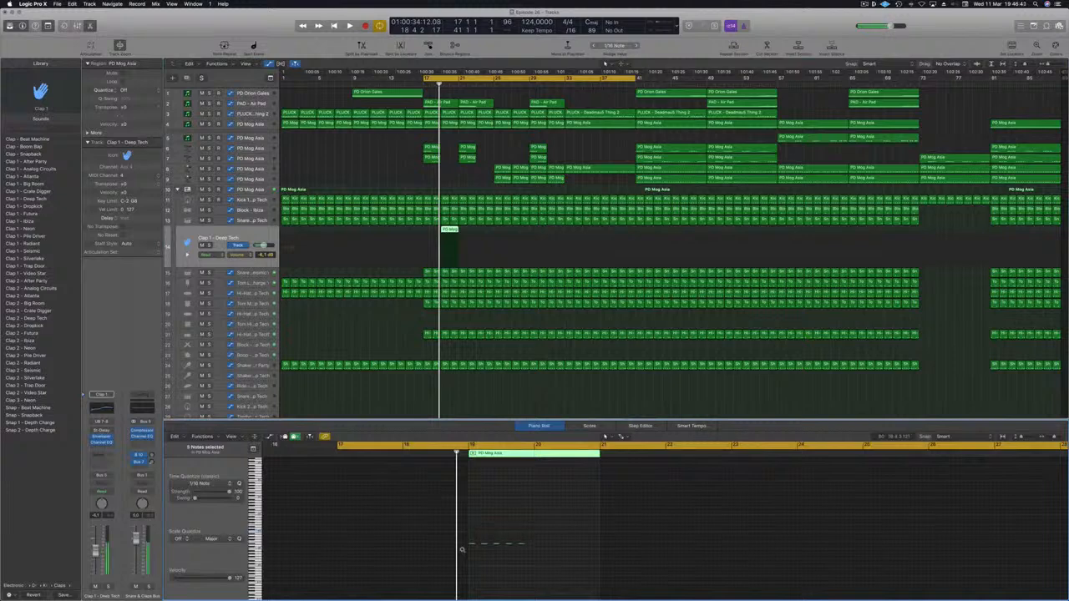
# - Remove the later notes from the clap region while the section plays, and copy the region to bar 23
pyautogui.press('space')
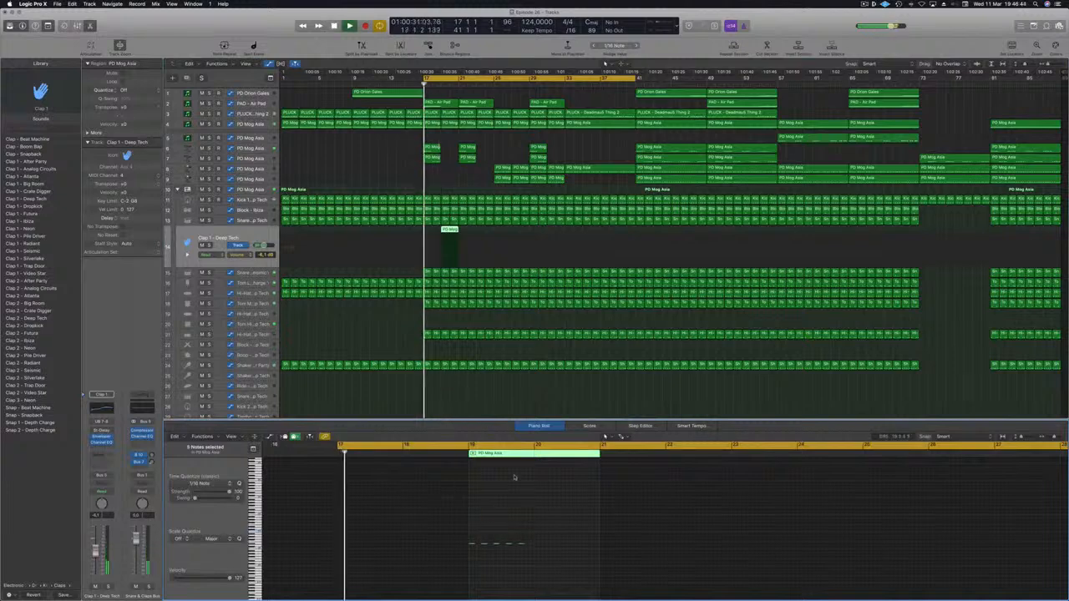
pyautogui.moveTo(552, 523); pyautogui.dragTo(492, 566)
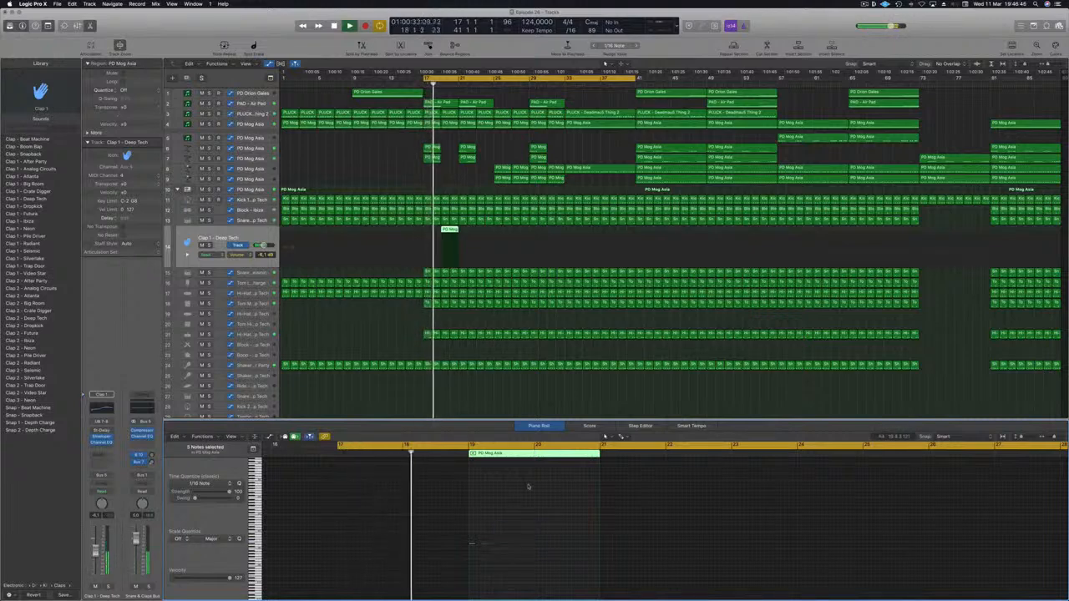
pyautogui.scroll(3, 534, 541)
pyautogui.scroll(-2, 549, 540)
pyautogui.hscroll(-2, 552, 540)
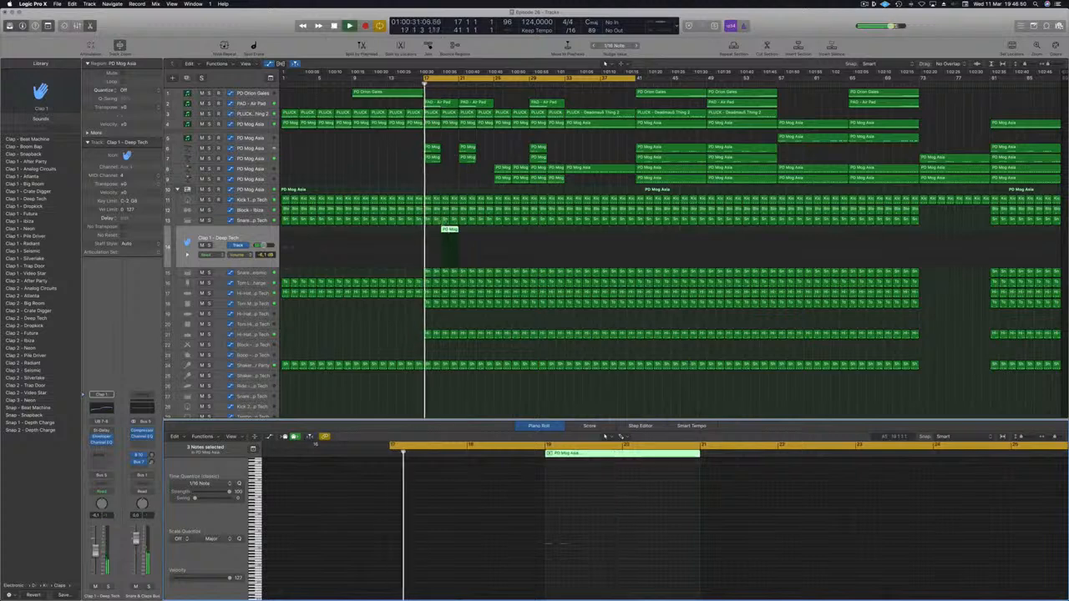
pyautogui.moveTo(451, 231); pyautogui.dragTo(487, 232)
pyautogui.press('space')
# - Audition the Beat Machine, Boom Bap and Snapback clap patches and load Clap 1 - Analog Circuits on the clap track
pyautogui.click(191, 239)
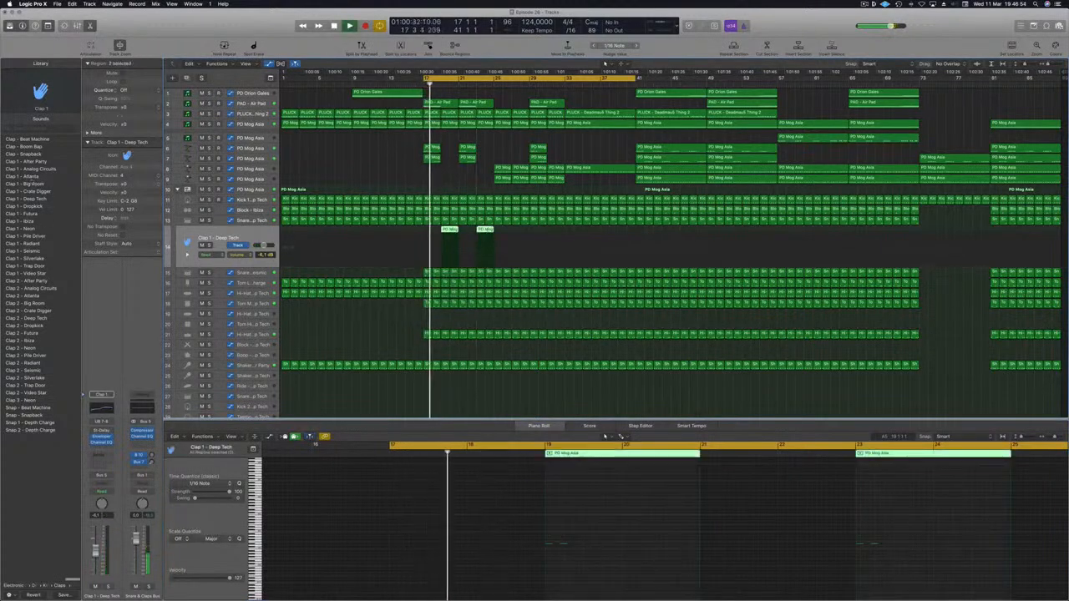
pyautogui.click(34, 140)
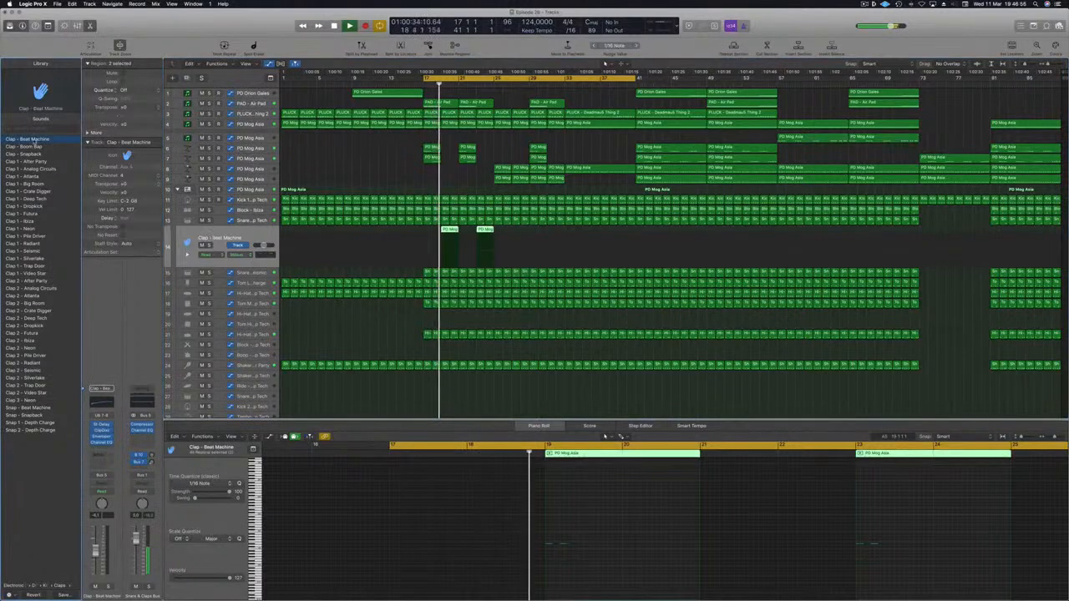
pyautogui.click(31, 147)
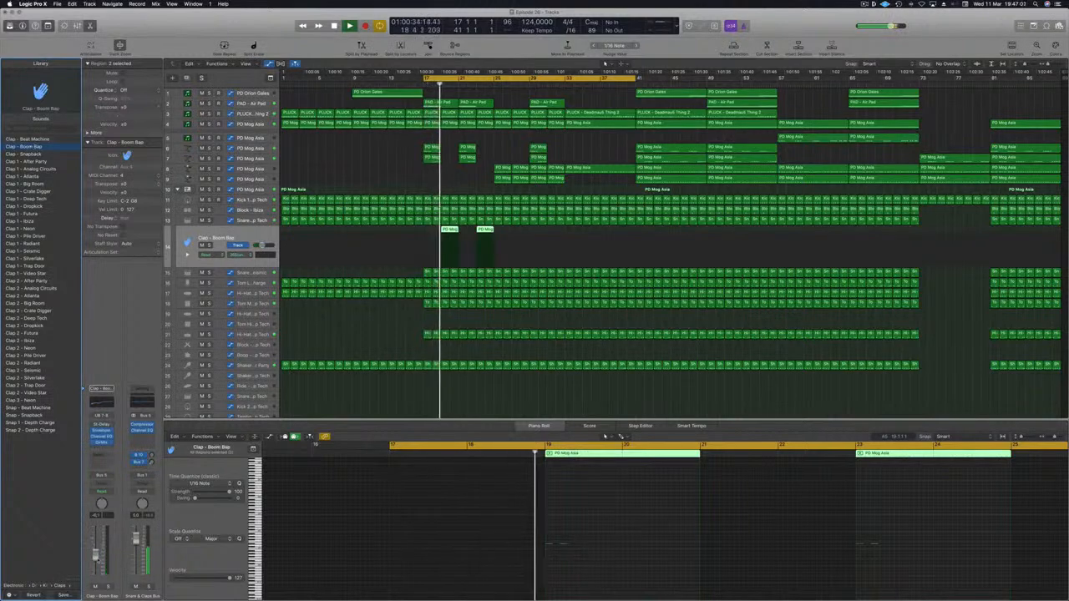
pyautogui.click(38, 154)
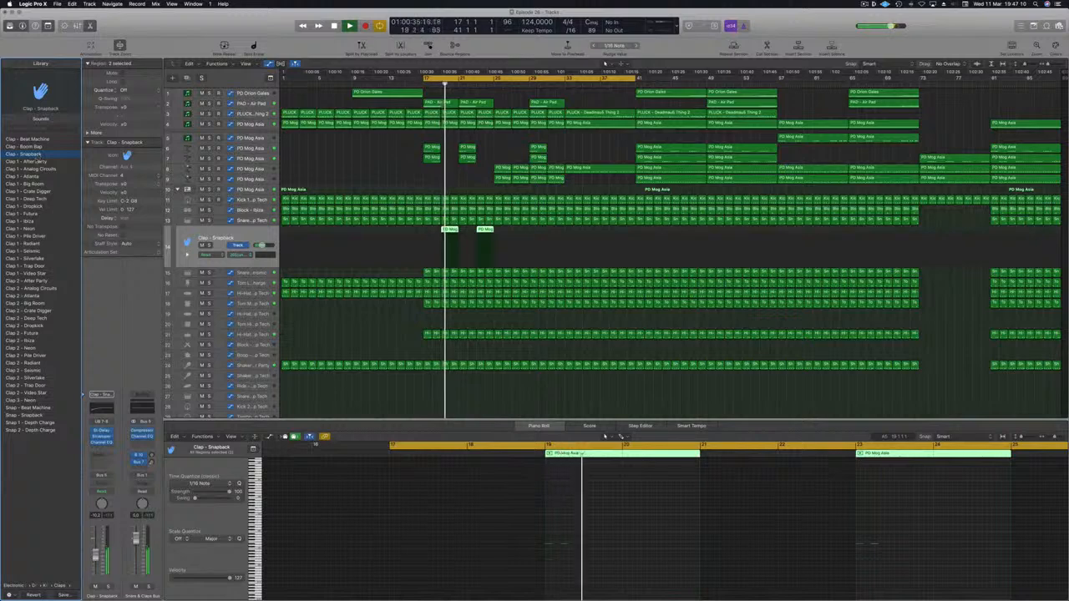
pyautogui.click(37, 171)
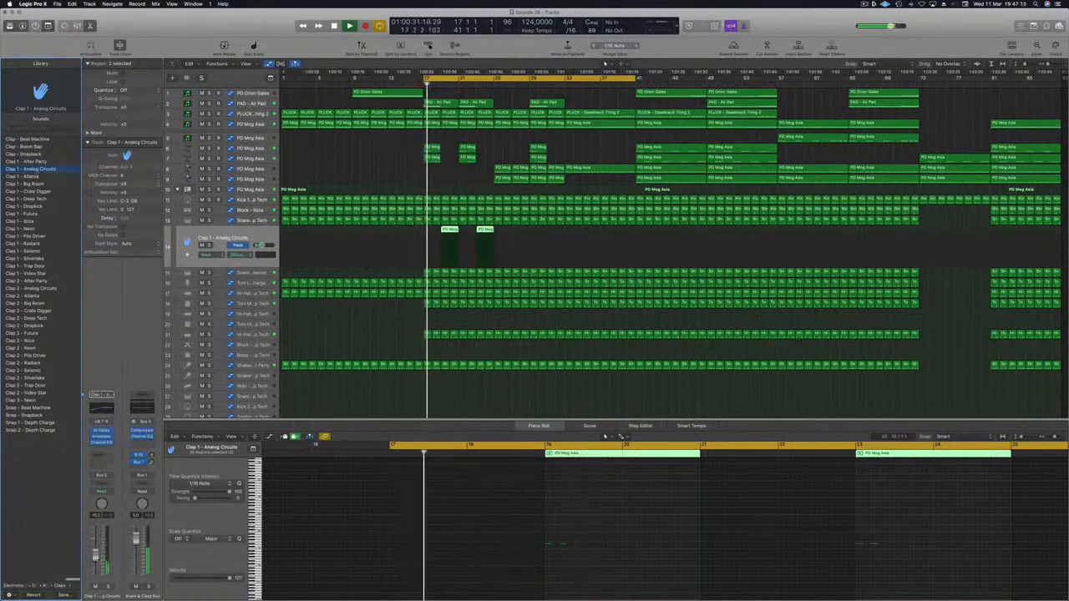
# - Add a send from the clap track to Bus 11, check the SilverVerb on its aux, and listen to the clap in the mix
pyautogui.click(102, 475)
pyautogui.moveTo(109, 469)
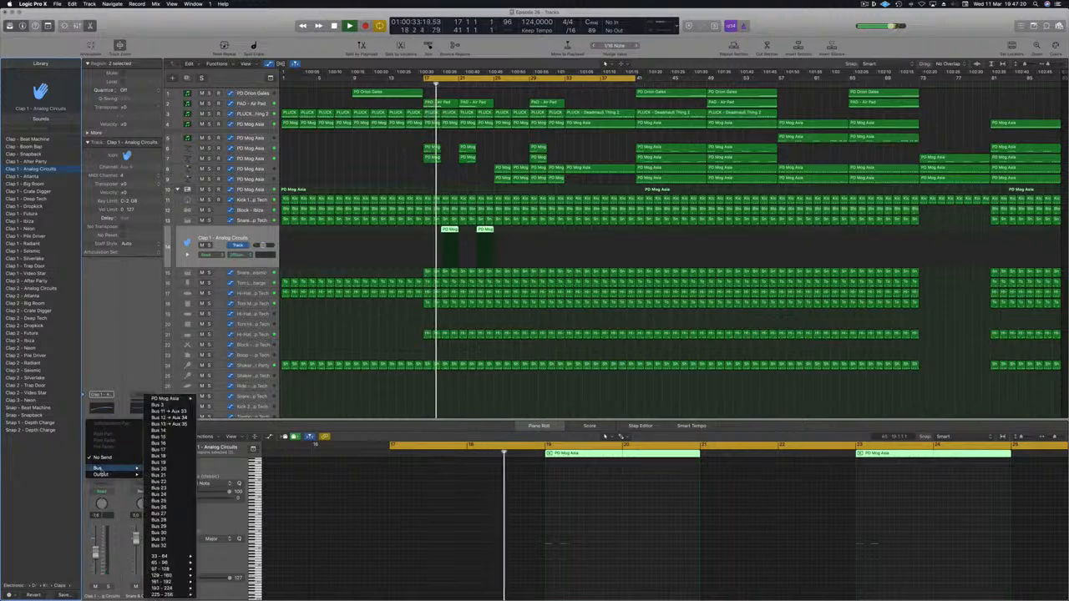
pyautogui.click(171, 411)
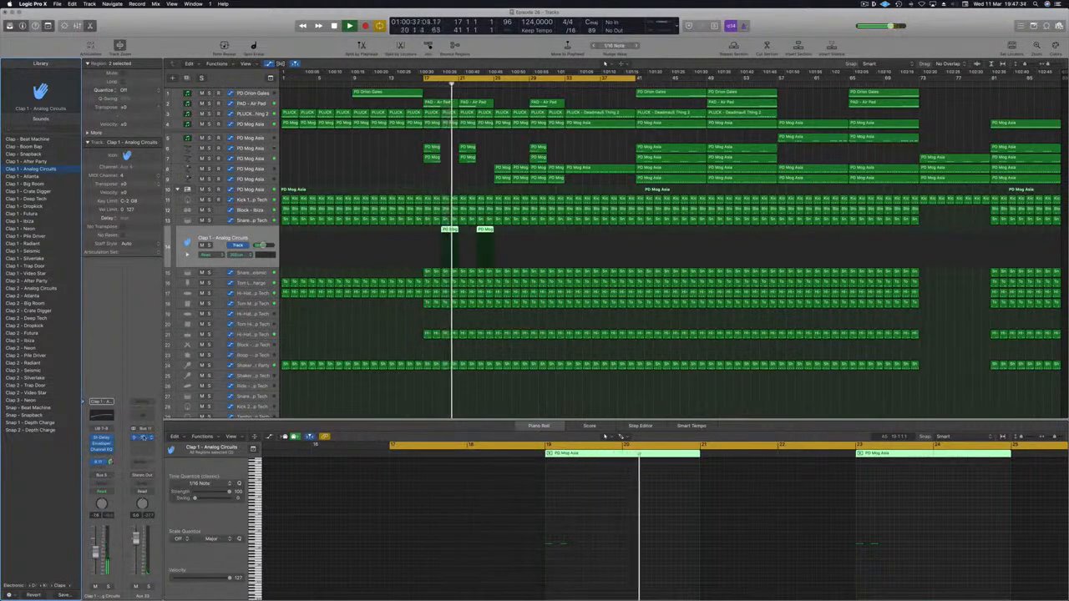
pyautogui.click(143, 439)
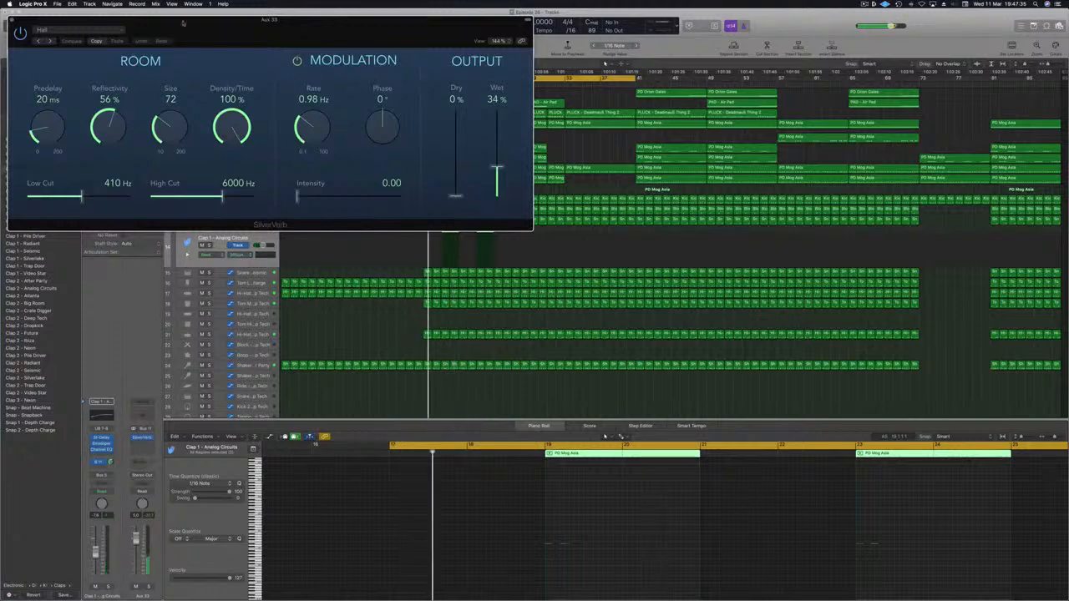
pyautogui.moveTo(167, 25); pyautogui.dragTo(264, 43)
pyautogui.press('v')
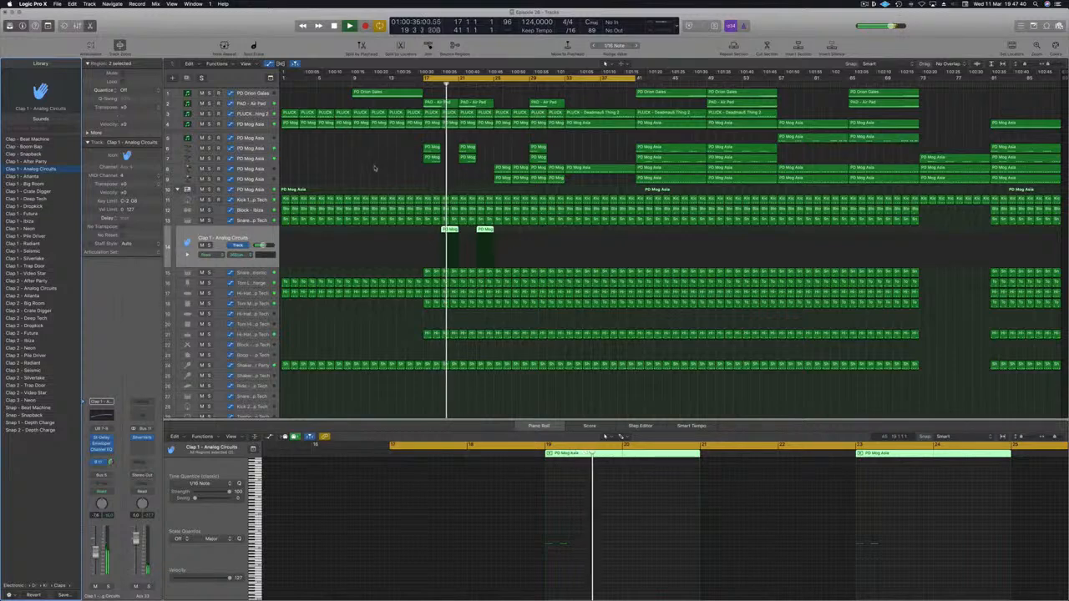
pyautogui.click(328, 180)
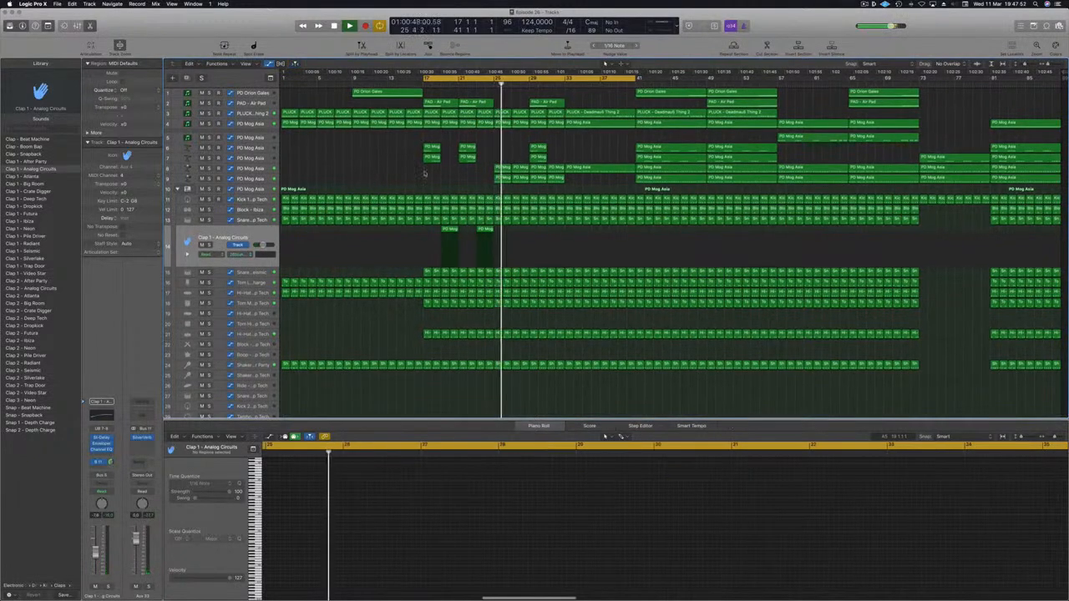
# - Open the Kick 1 region at bar 24 in the Piano Roll and select its last note
pyautogui.click(477, 83)
pyautogui.press('super+Right')
pyautogui.press('super+Right')
pyautogui.click(495, 200)
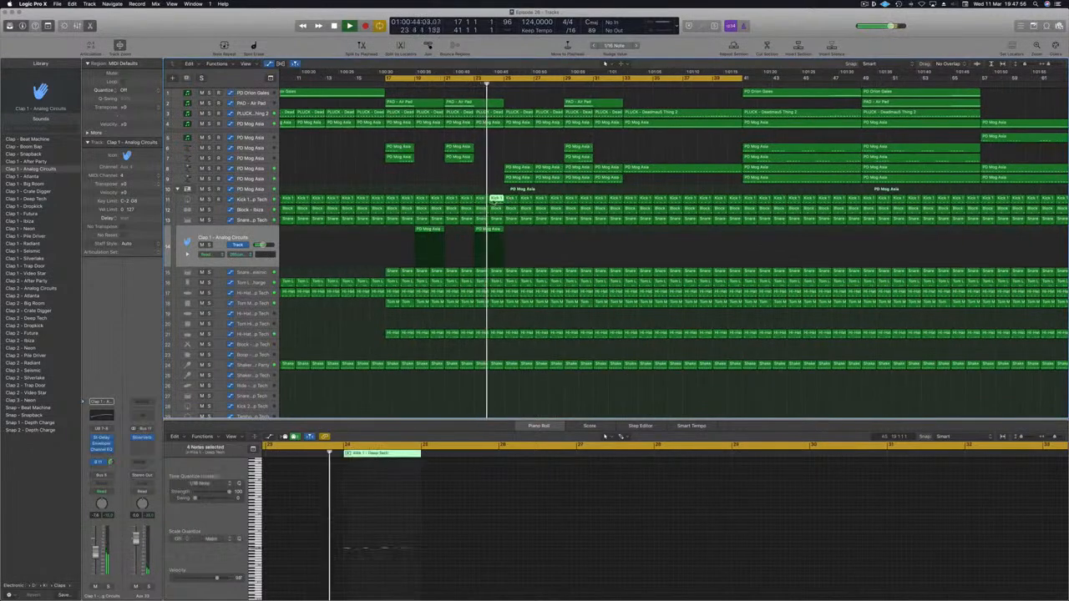
pyautogui.click(414, 538)
pyautogui.click(403, 550)
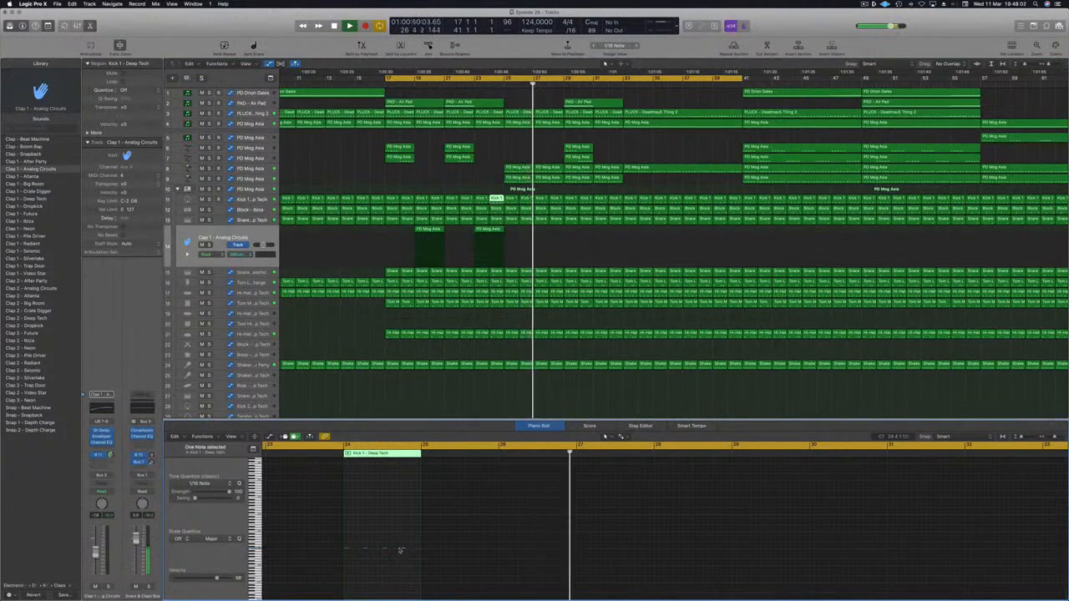
# - Replay the section from bar 17 to check the kick and claps leading into bar 25
pyautogui.press('space')
pyautogui.press('space')
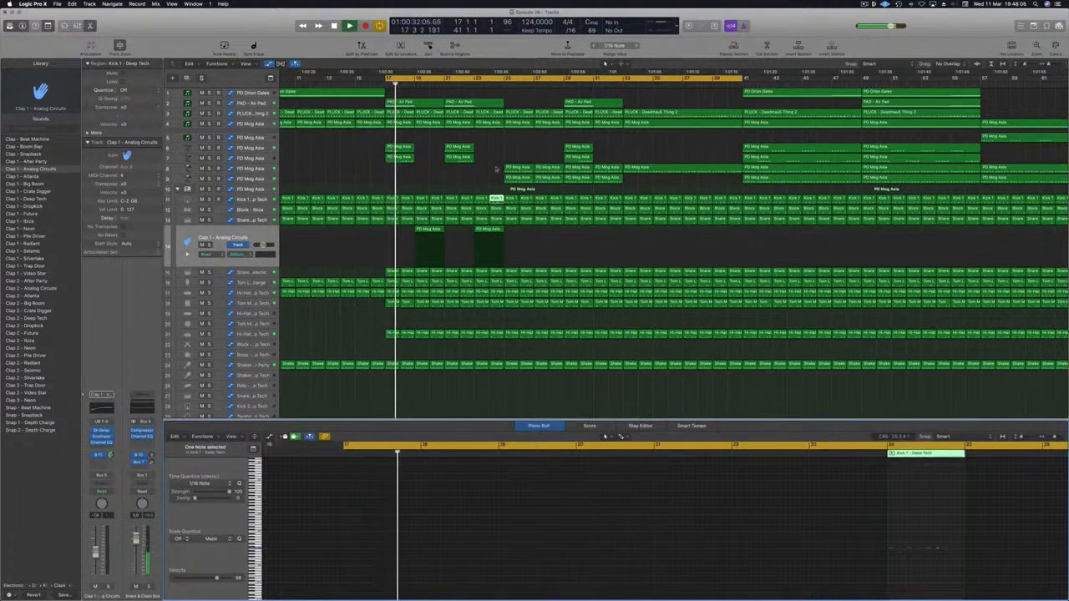
pyautogui.scroll(3, 504, 135)
pyautogui.scroll(2, 504, 135)
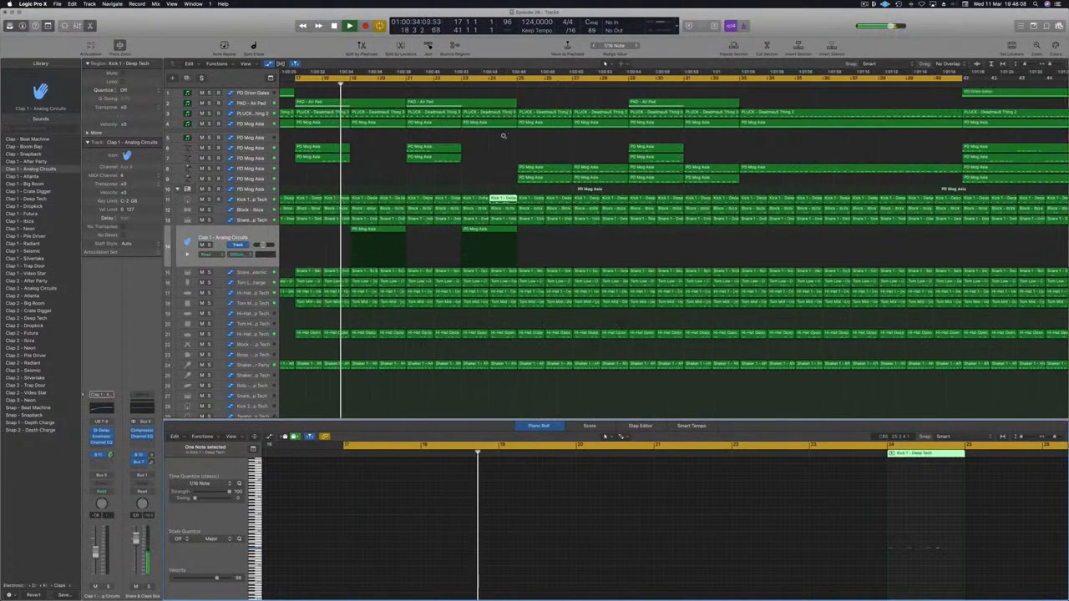
# - Add an extra snare note near the end of bar 24 in the Snare 1 - Deep Tech region and play back the transition
pyautogui.click(506, 218)
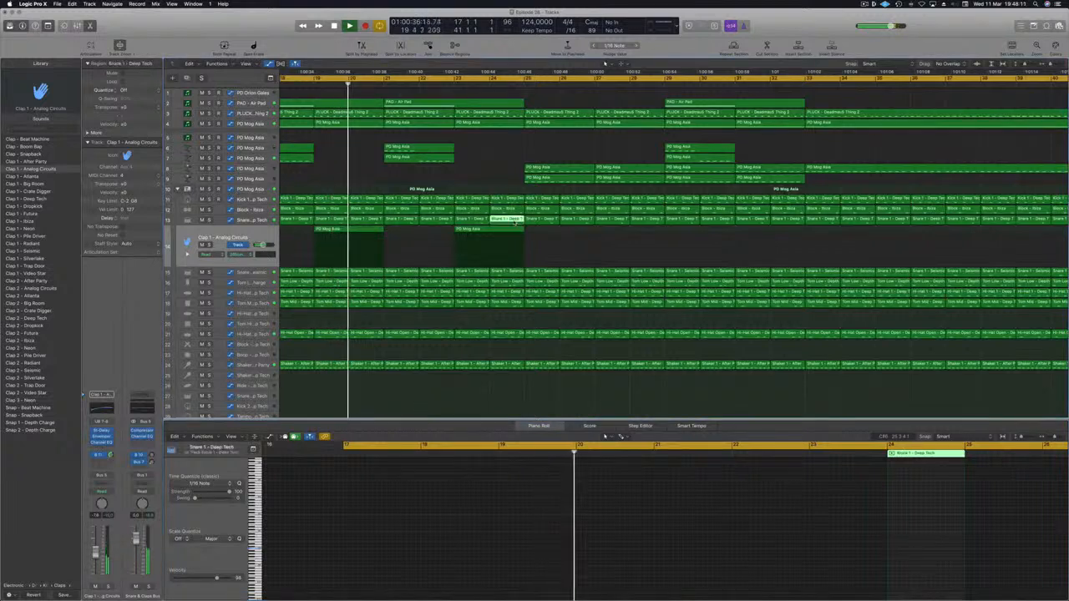
pyautogui.click(957, 549)
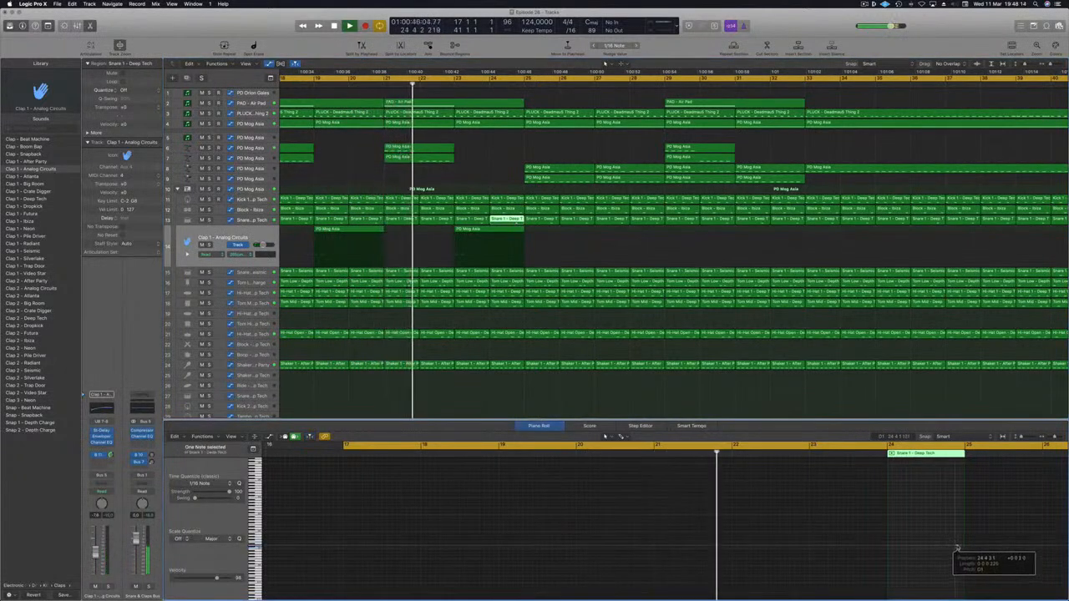
pyautogui.moveTo(958, 548); pyautogui.dragTo(950, 548)
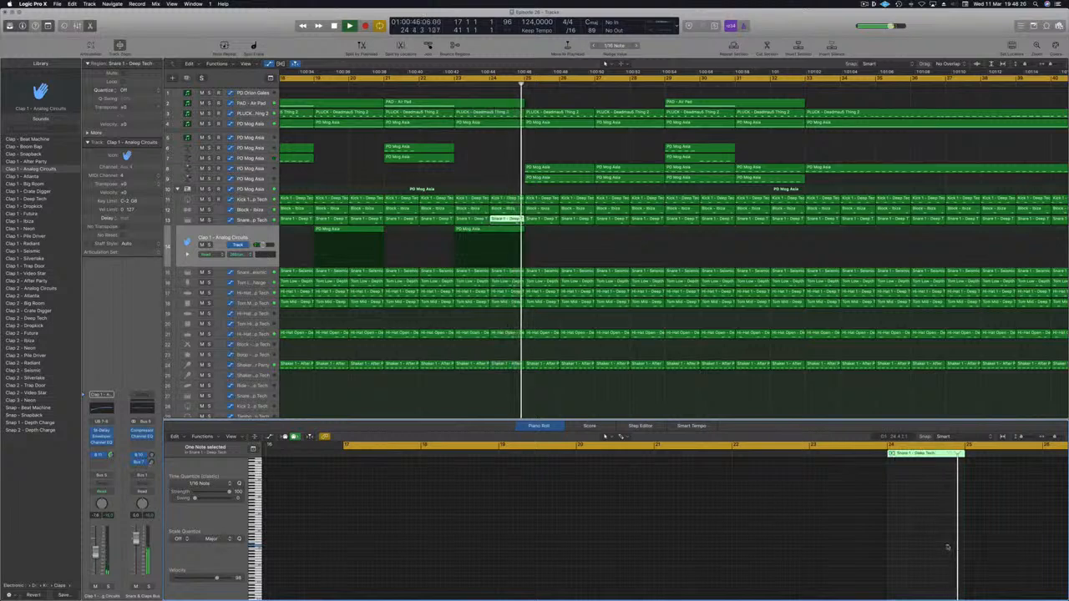
pyautogui.click(952, 551)
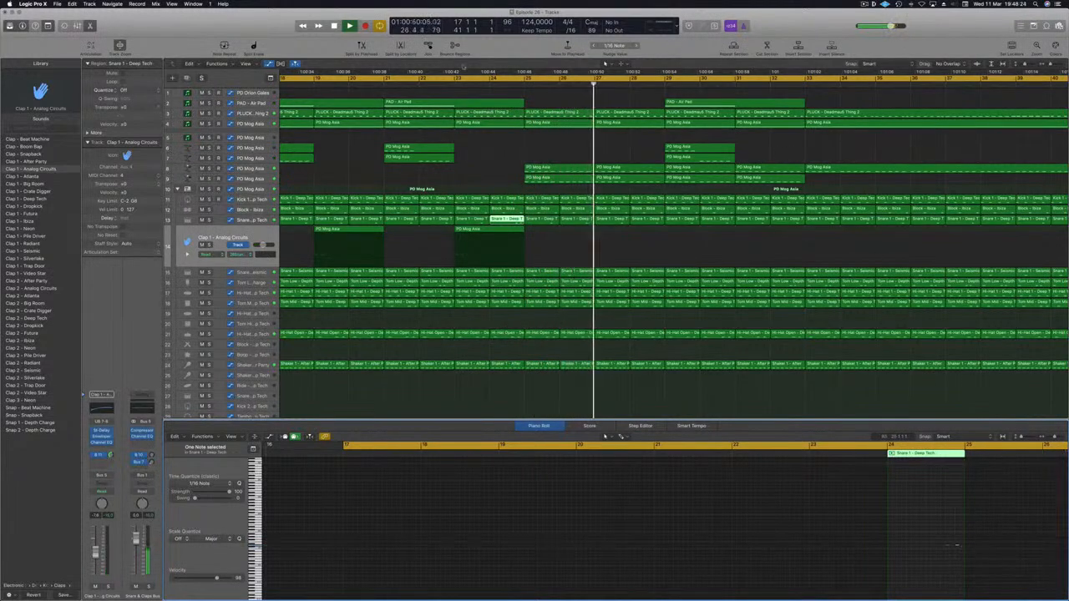
pyautogui.click(510, 76)
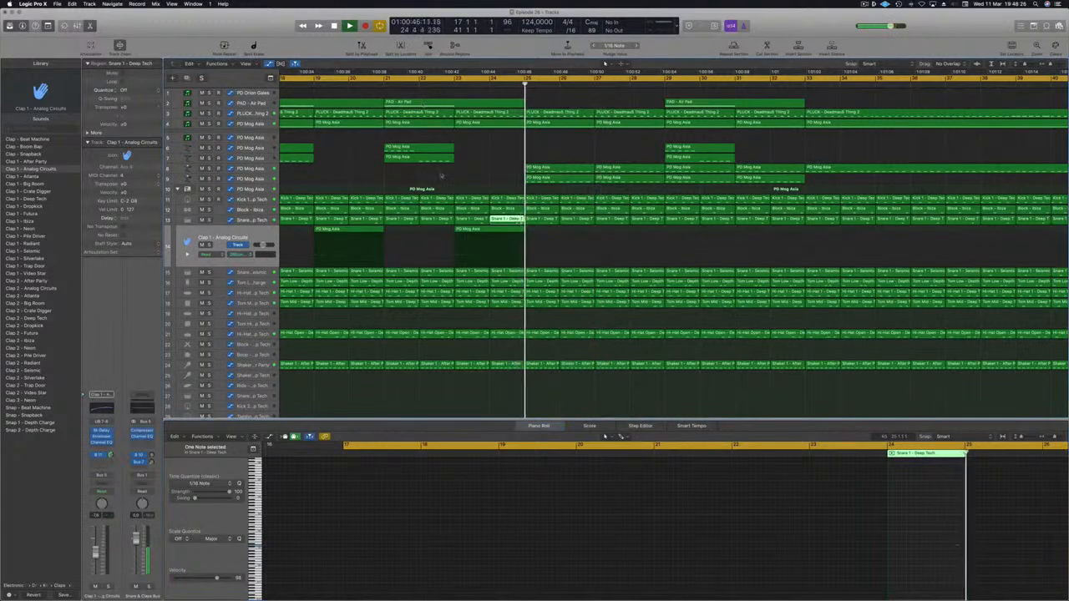
pyautogui.click(489, 166)
pyautogui.click(499, 219)
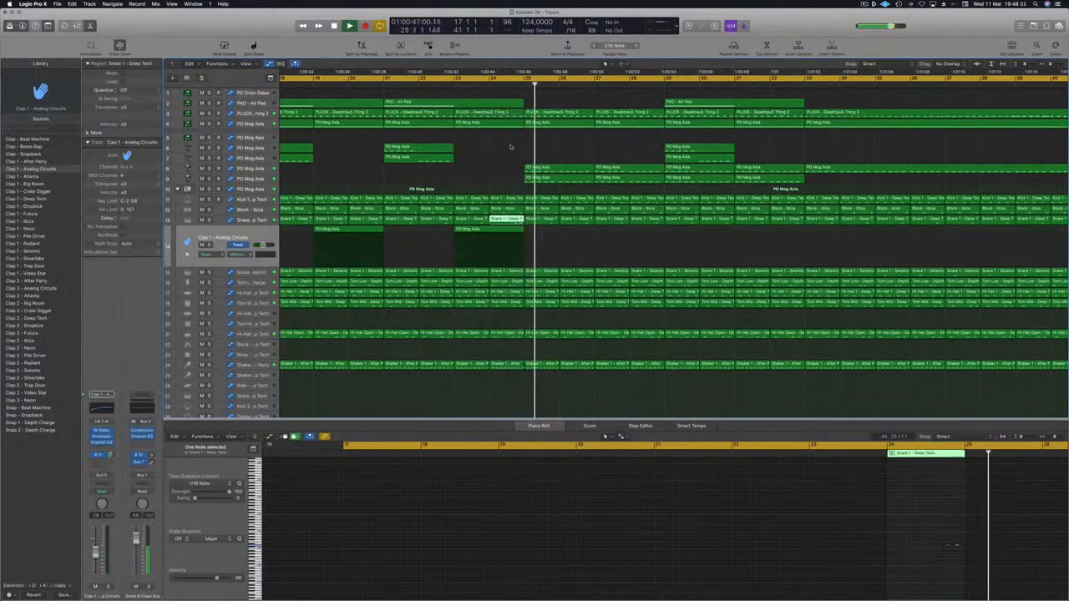
# - Copy the bar 24 snare region to the Snare 3 - Deep Tech track and move its two end notes to that track's pitch
pyautogui.scroll(-3, 537, 242)
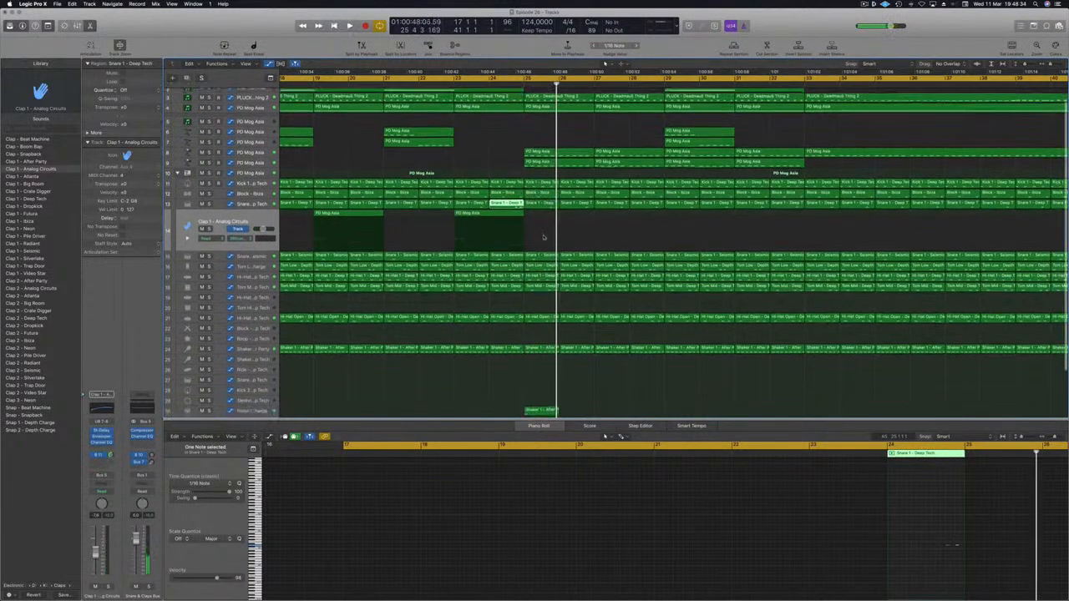
pyautogui.scroll(-2, 545, 237)
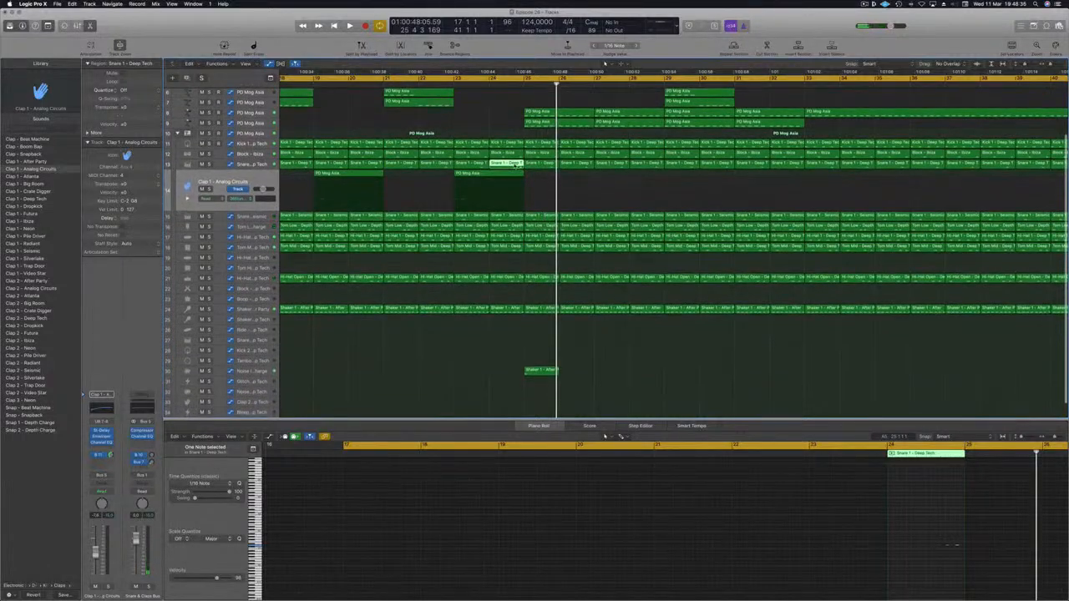
pyautogui.moveTo(512, 165); pyautogui.dragTo(513, 330)
pyautogui.moveTo(914, 513); pyautogui.dragTo(972, 567)
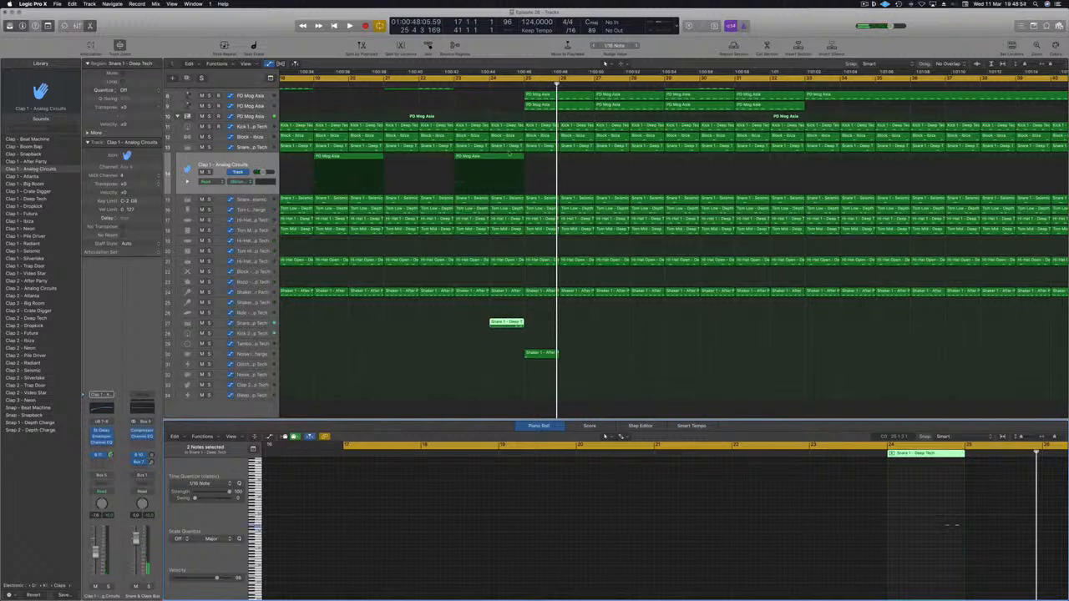
# - Select the original bar 24 snare region and play the layered snare fill from bar 23
pyautogui.click(508, 148)
pyautogui.press('space')
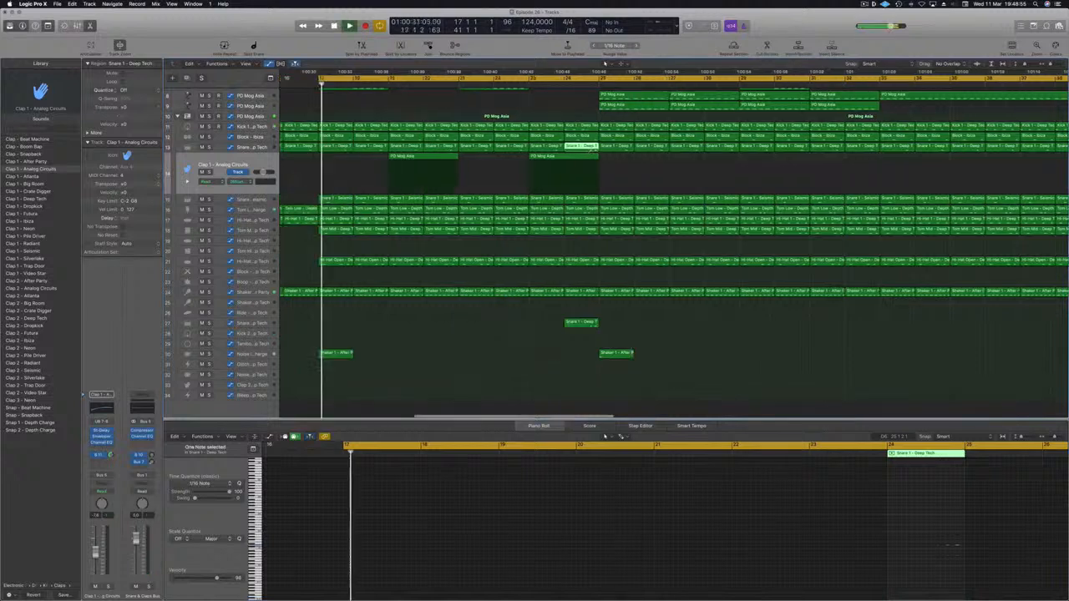
pyautogui.click(522, 85)
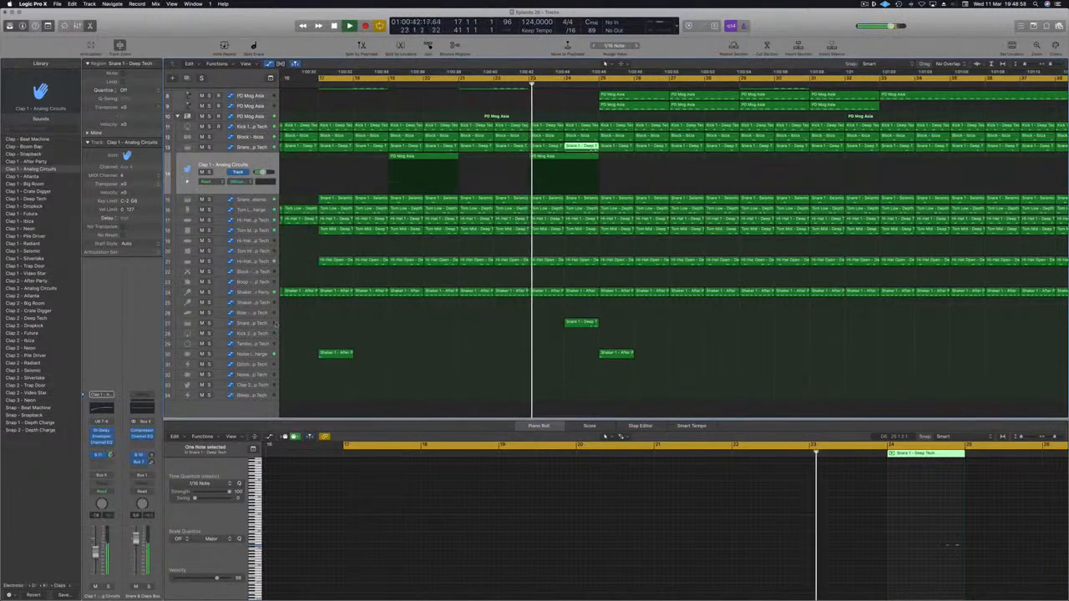
# - Audition Snare 2 - After Party and Snare 2 - Atlanta on the Snare 3 - Deep Tech track, settling on Snare 1 - After Party
pyautogui.click(261, 315)
pyautogui.click(260, 324)
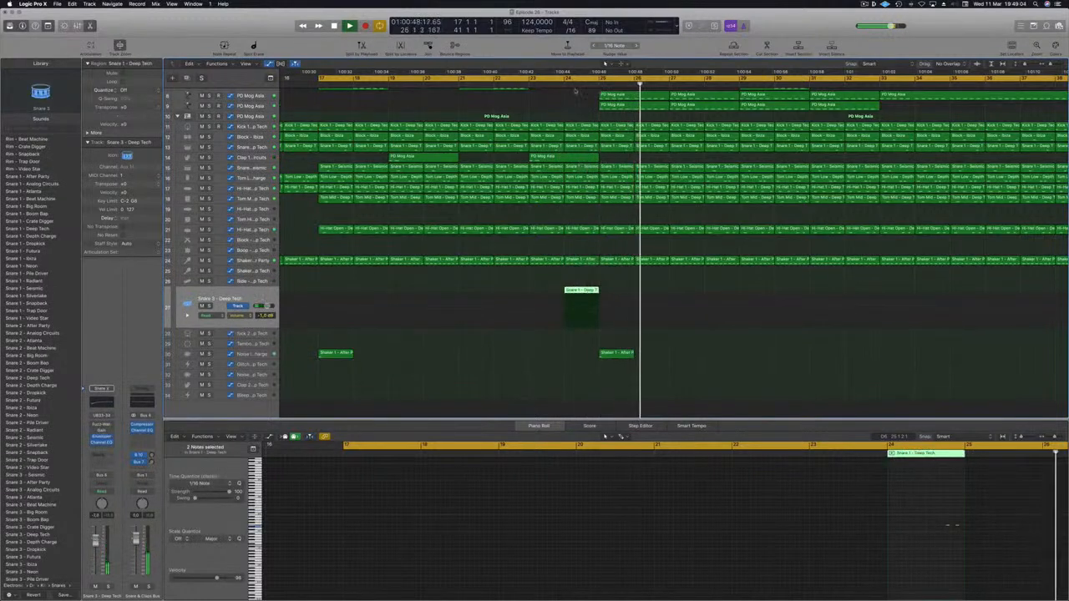
pyautogui.click(60, 325)
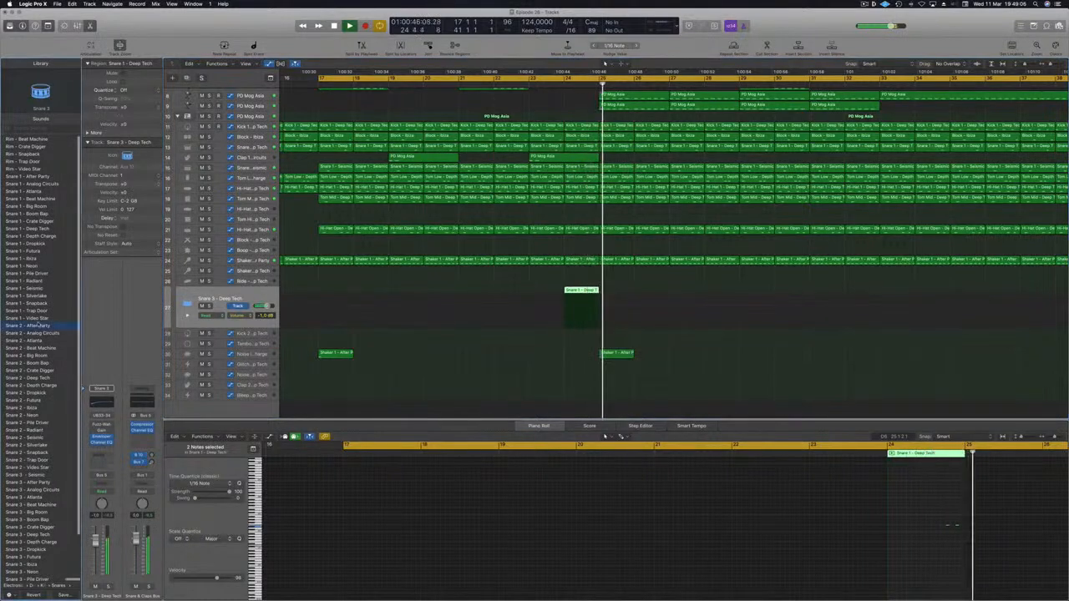
pyautogui.click(317, 270)
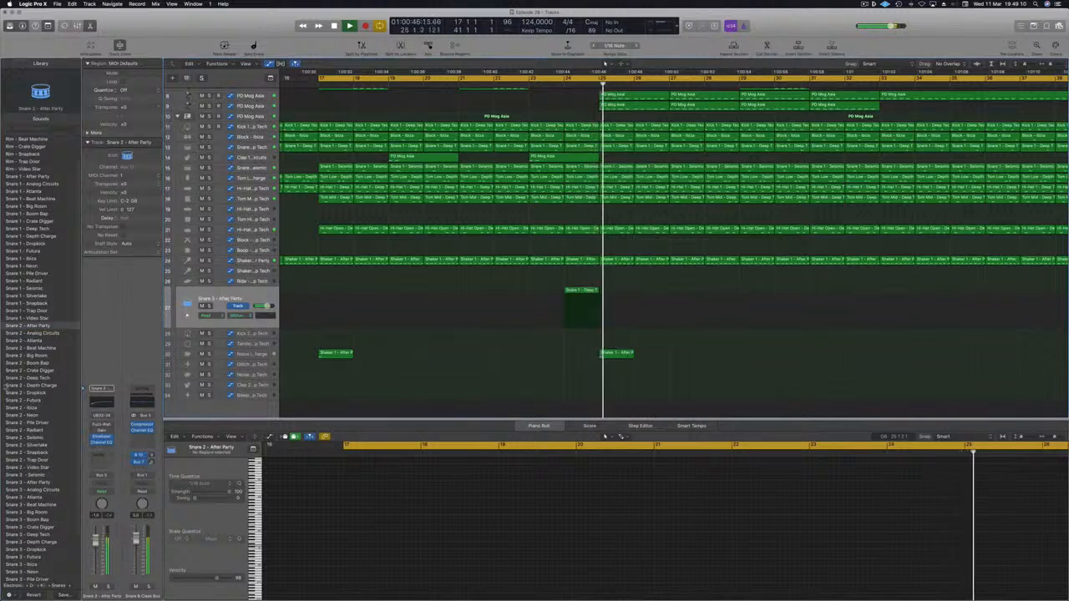
pyautogui.press('Down')
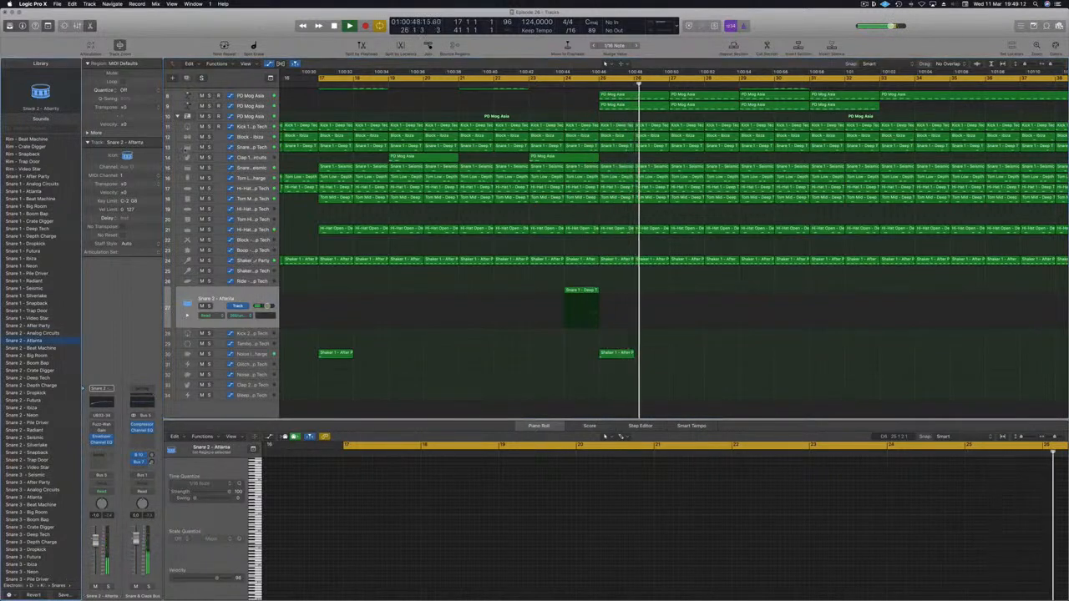
pyautogui.click(37, 178)
# - Loop bars 23 and 24 and add a send to Bus 11 on the Snare 1 - After Party track
pyautogui.moveTo(535, 77); pyautogui.dragTo(597, 78)
pyautogui.press('Return')
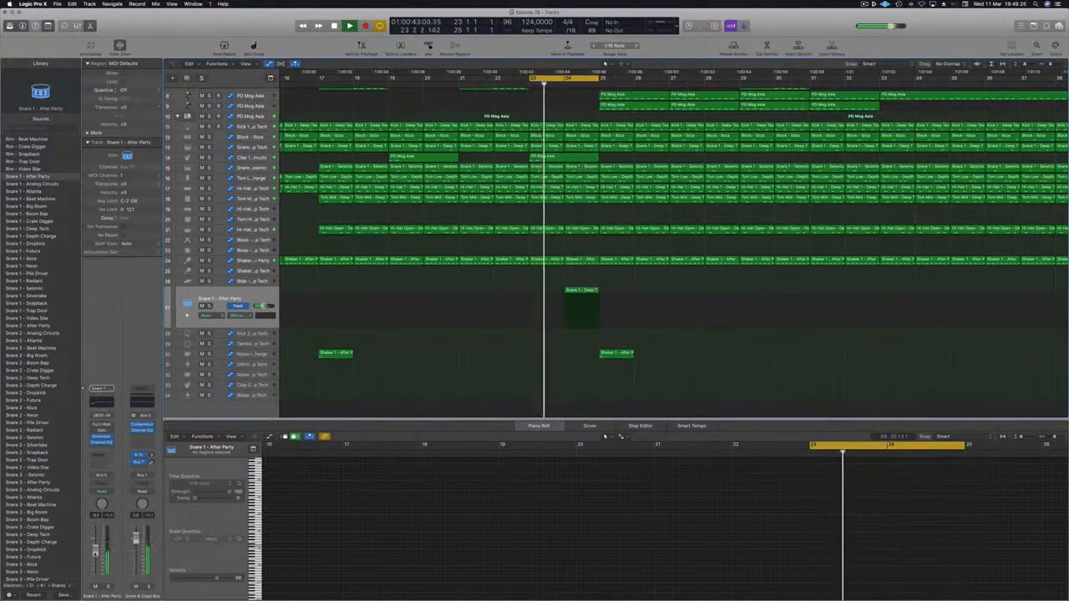
pyautogui.click(101, 459)
pyautogui.moveTo(112, 468)
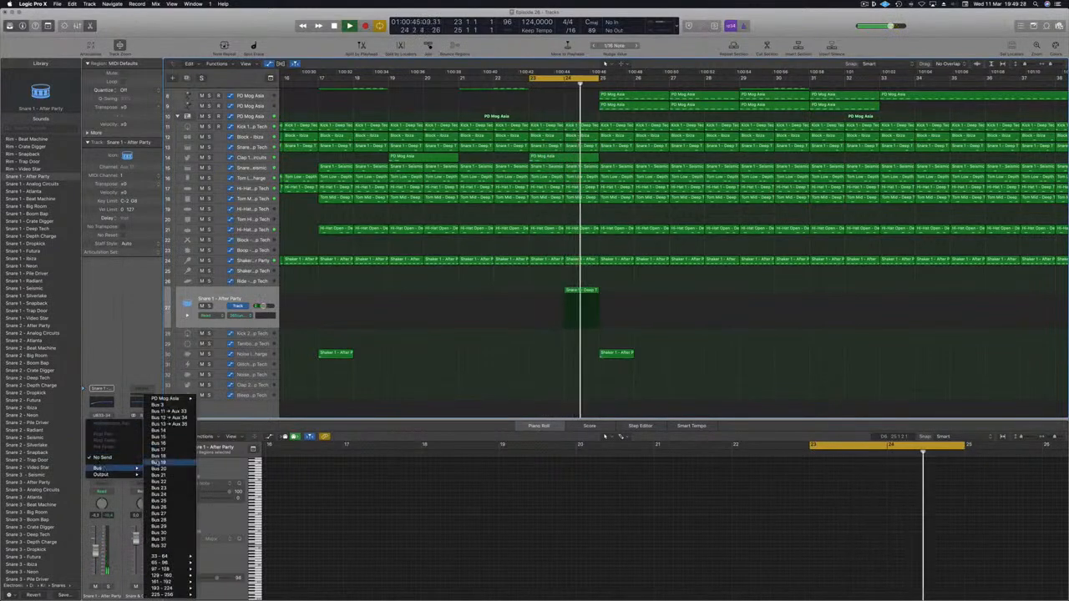
pyautogui.click(167, 410)
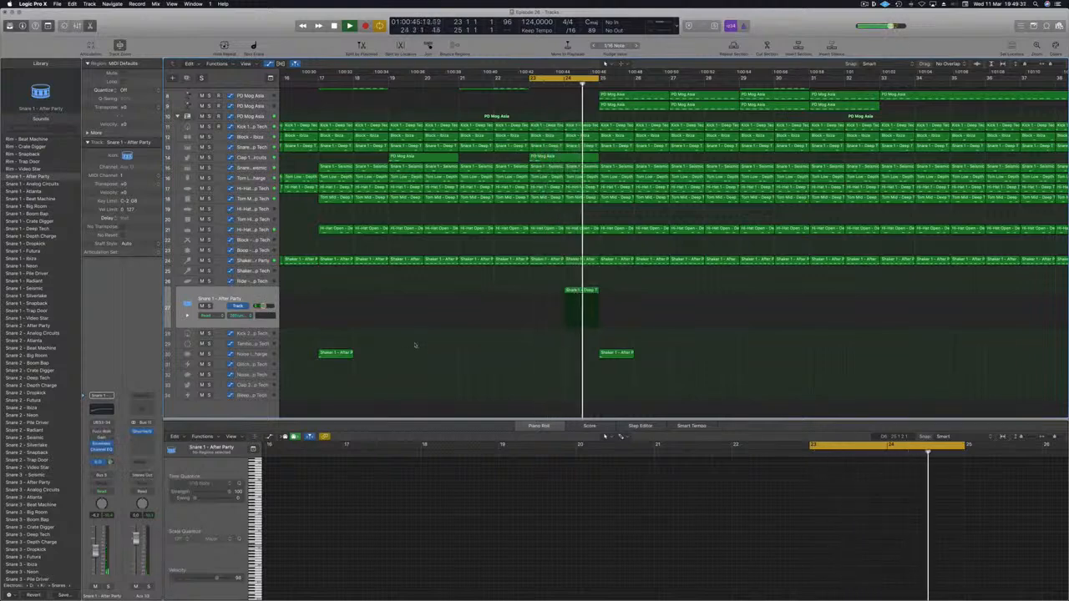
# - Extend the cycle range back to bar 17 and briefly check the PD Mog Asia region at bar 17 on track 7
pyautogui.scroll(-5, 415, 289)
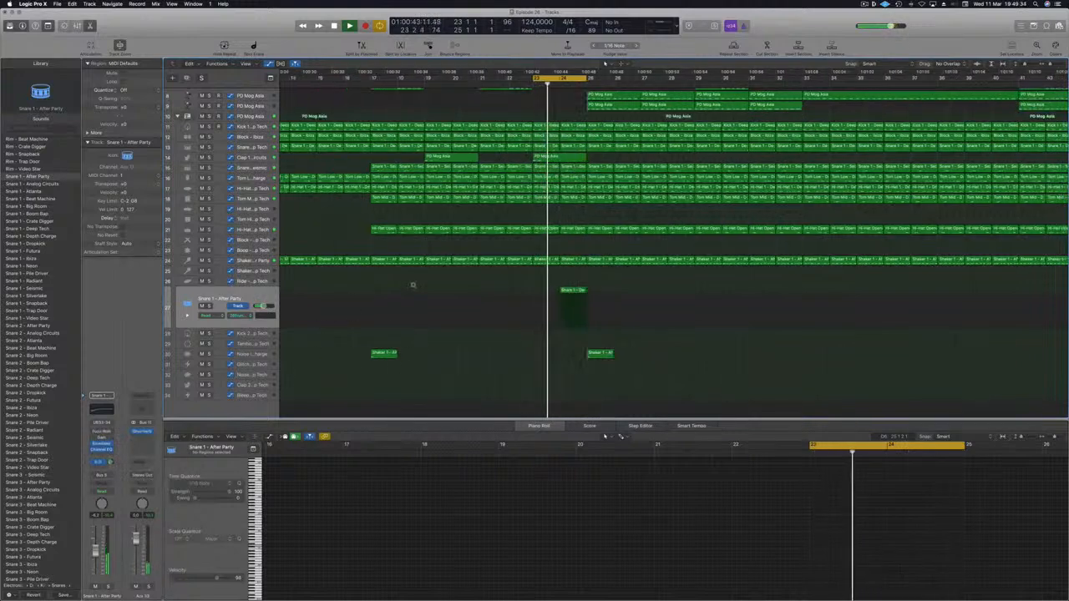
pyautogui.scroll(-4, 413, 290)
pyautogui.moveTo(518, 80); pyautogui.dragTo(452, 87)
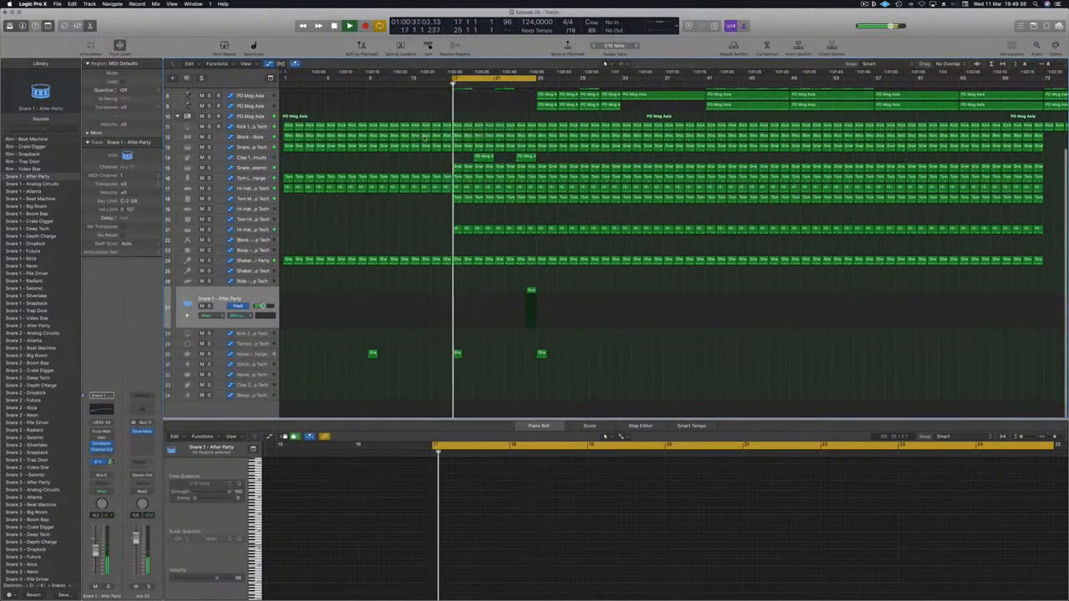
pyautogui.scroll(6, 425, 161)
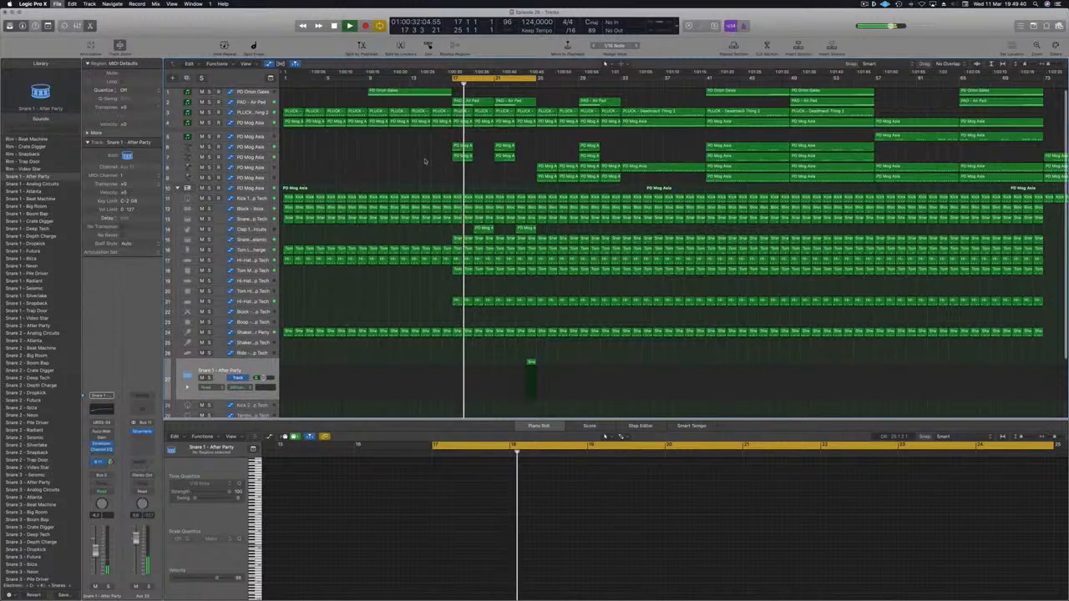
pyautogui.scroll(3, 425, 161)
pyautogui.click(430, 158)
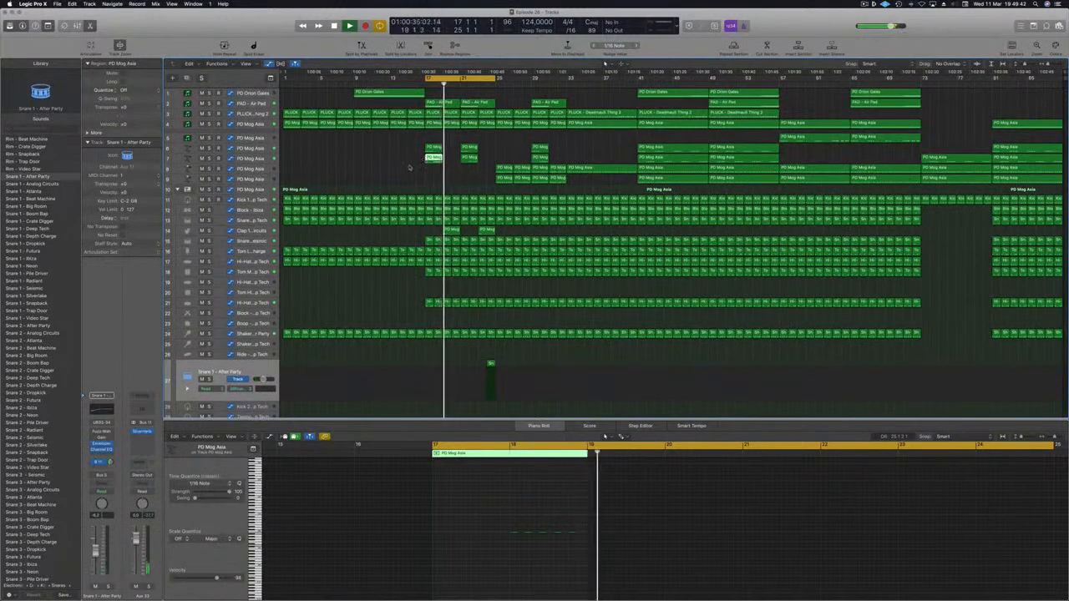
pyautogui.click(410, 167)
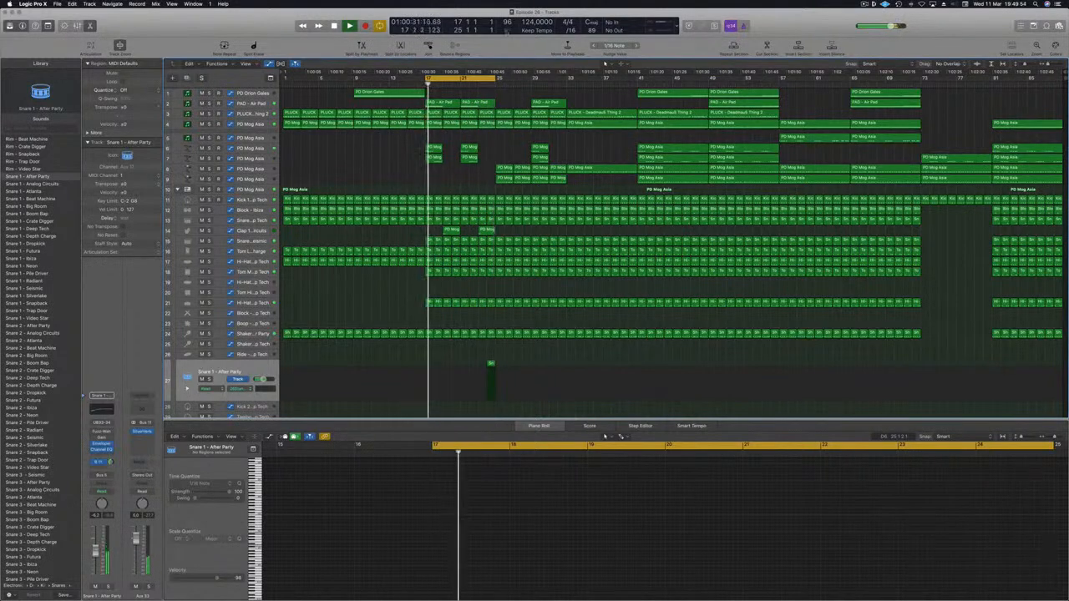
# - Extend the cycle end to bar 41 and on to bar 57, playing from bar 29 with the PD Mog Asia drum stack selected
pyautogui.moveTo(499, 77); pyautogui.dragTo(635, 83)
pyautogui.click(528, 85)
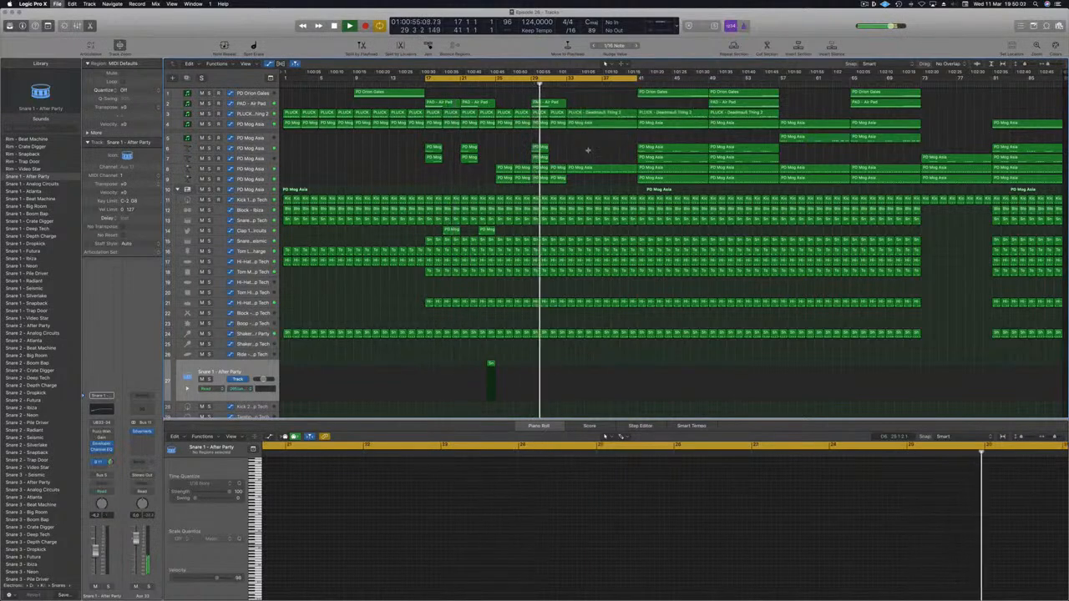
pyautogui.click(251, 191)
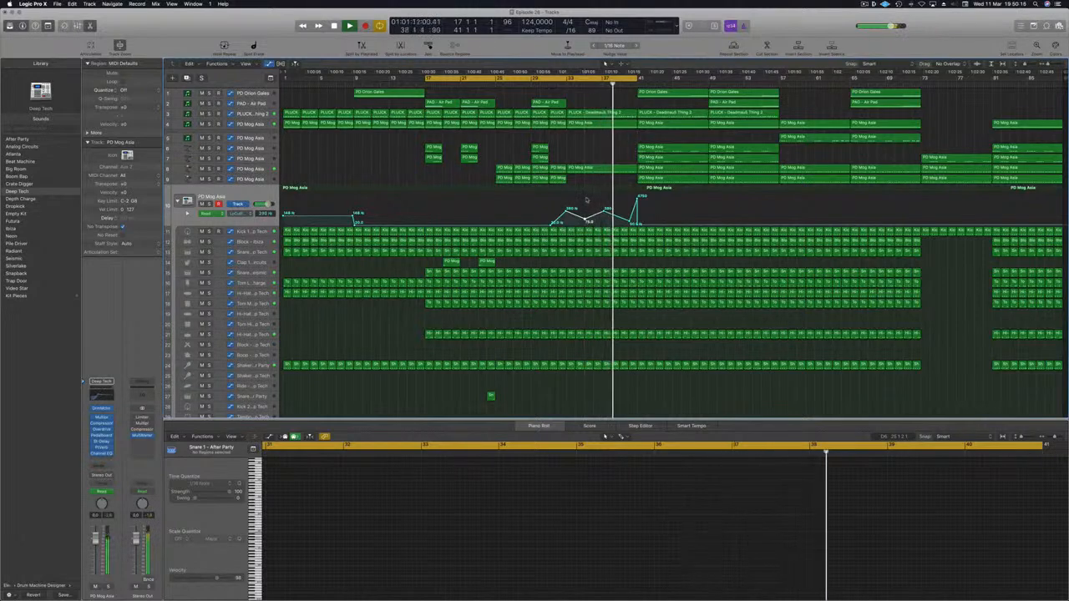
pyautogui.moveTo(639, 79); pyautogui.dragTo(781, 84)
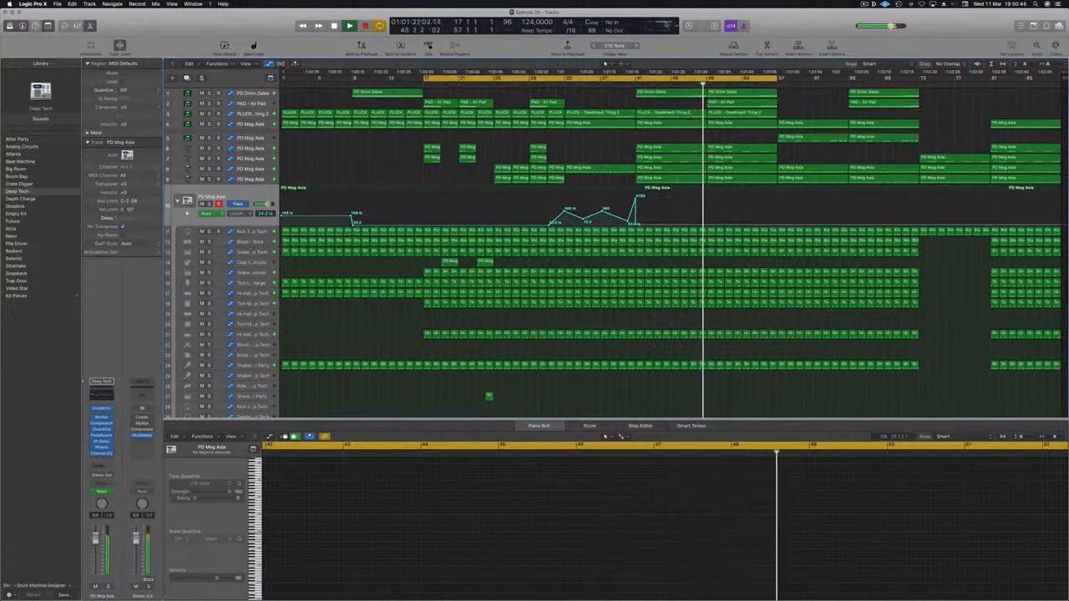
# - Check the processing threads and drive I/O load in the Performance Meter and close it
pyautogui.doubleClick(666, 25)
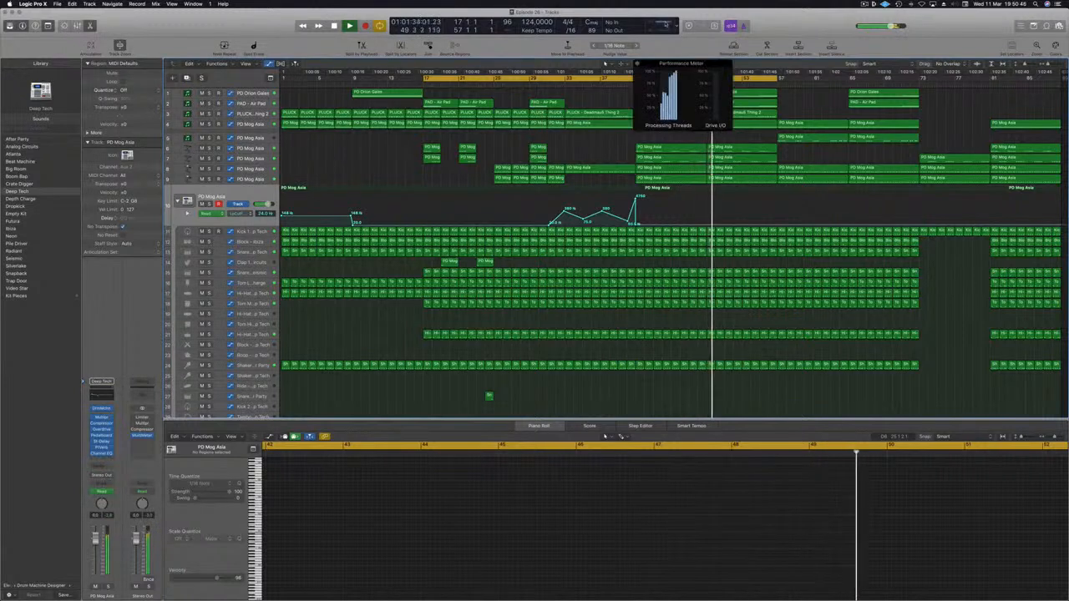
pyautogui.moveTo(703, 66); pyautogui.dragTo(645, 98)
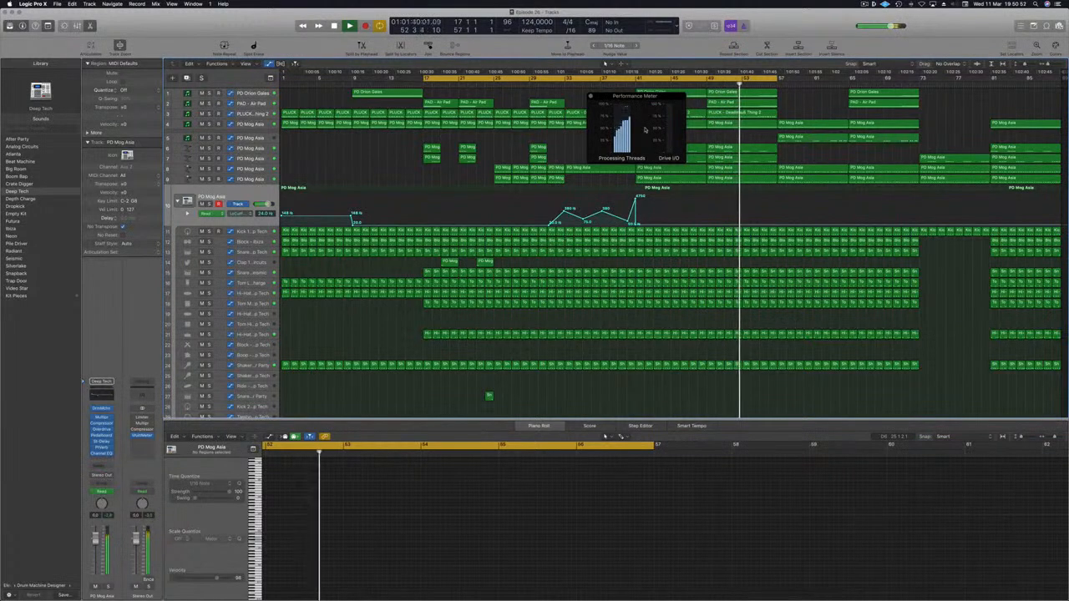
pyautogui.click(589, 97)
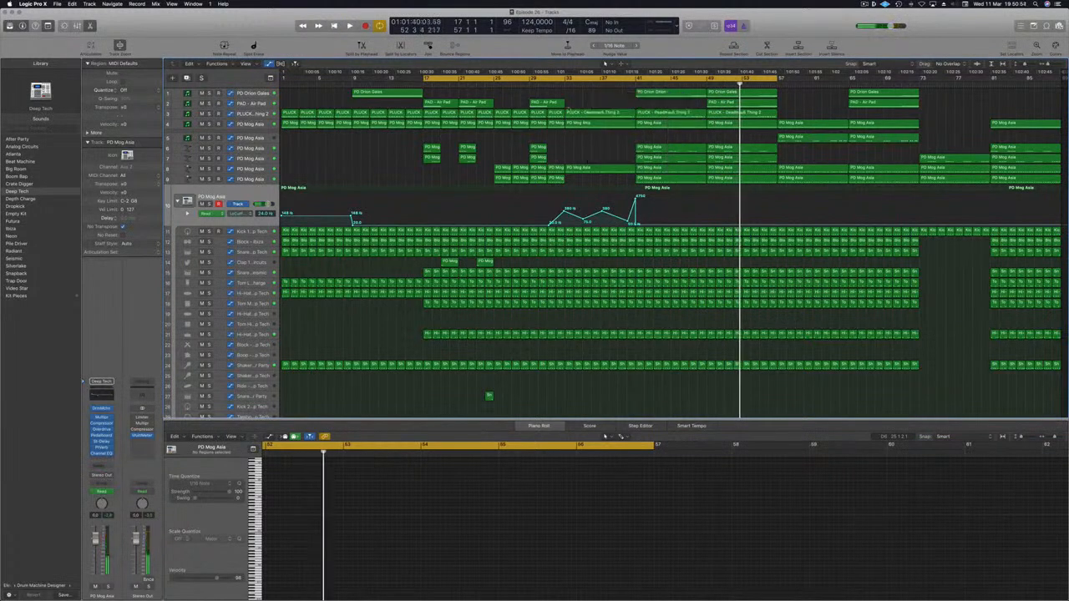
# - Play the arrangement from bar 41 and briefly solo the PAD - Air Pad track to hear it alone
pyautogui.press('space')
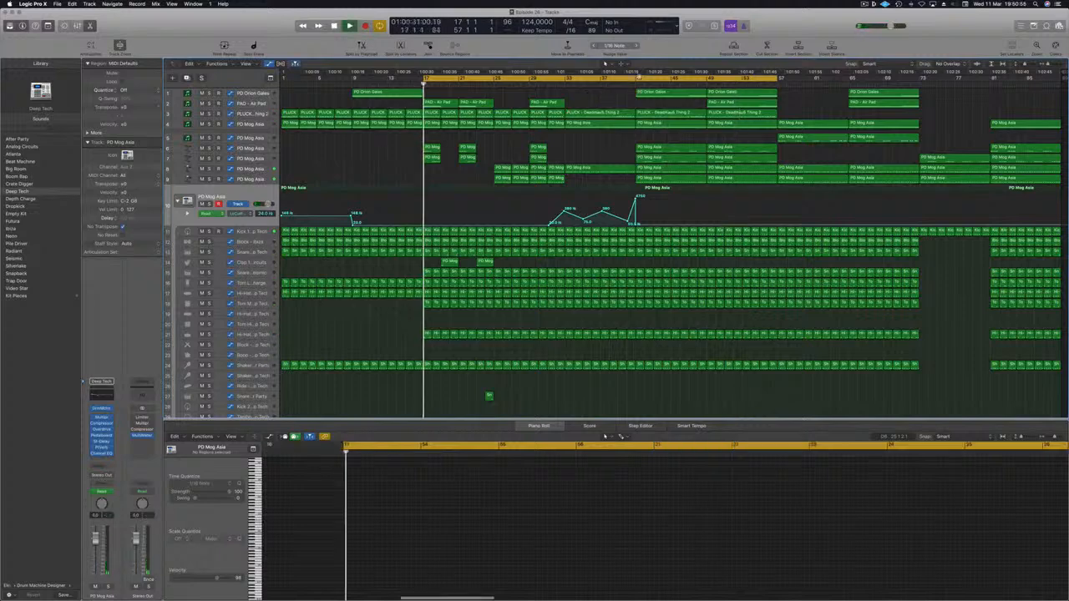
pyautogui.click(637, 84)
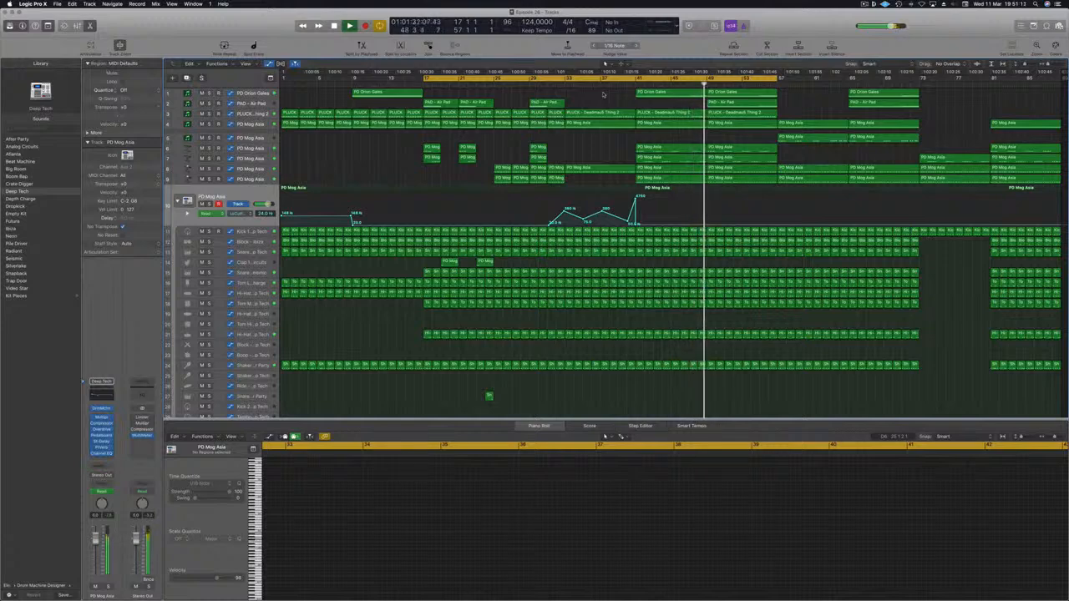
pyautogui.click(258, 103)
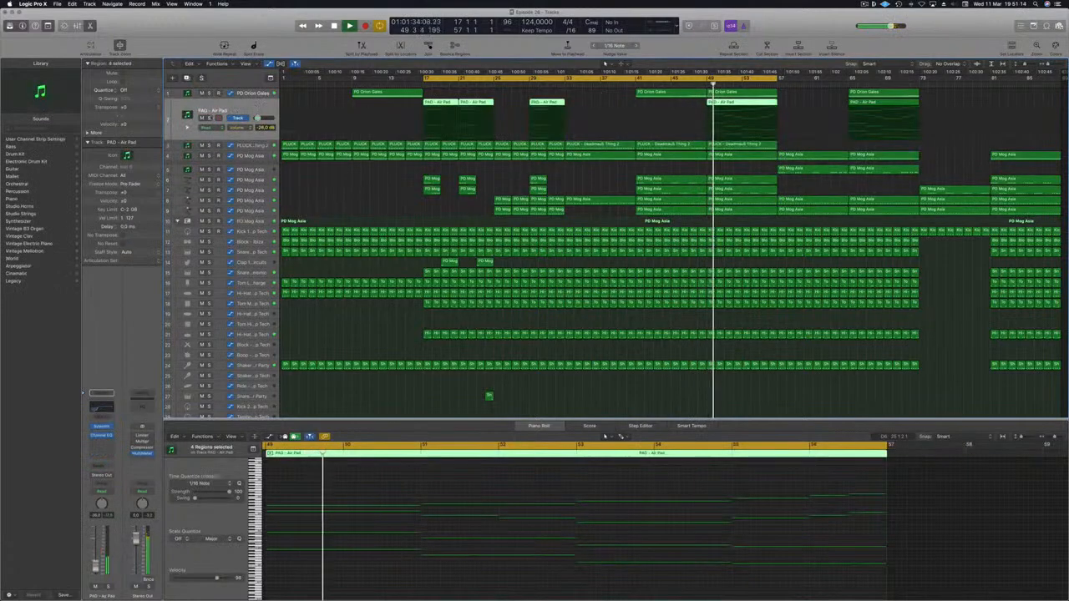
pyautogui.click(210, 119)
pyautogui.click(210, 119)
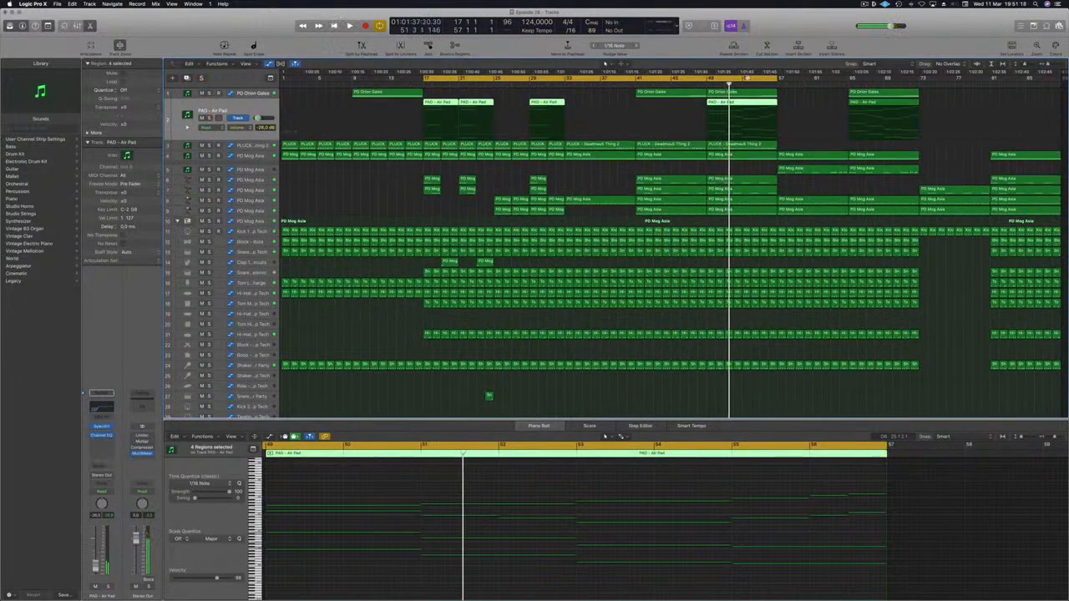
# - Set the cycle range from bar 49 to bar 73, clear the region selection and play that section
pyautogui.press('c')
pyautogui.moveTo(710, 78); pyautogui.dragTo(921, 79)
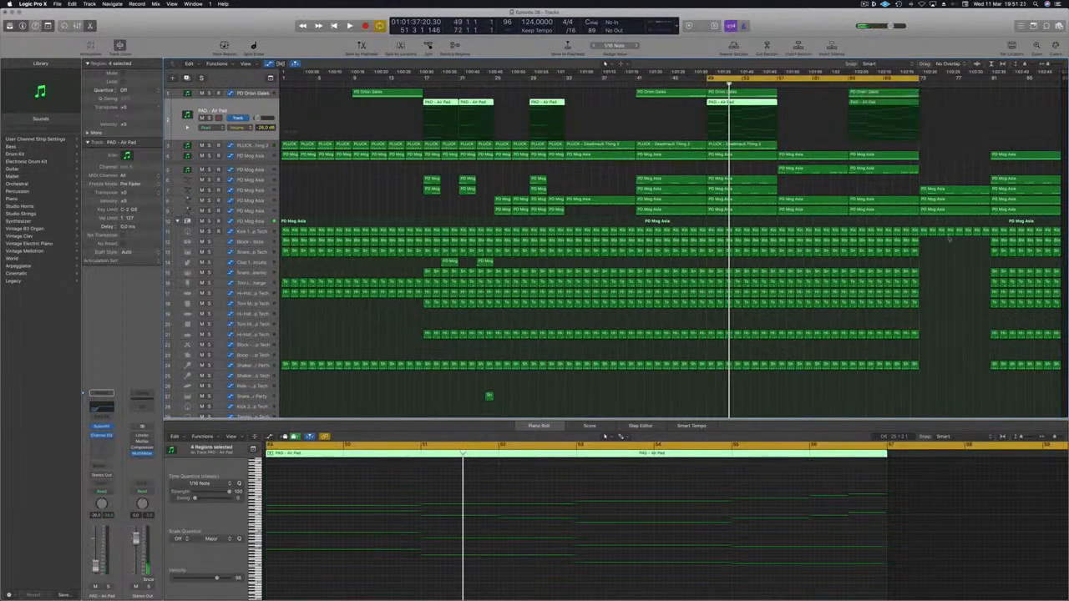
pyautogui.click(942, 349)
pyautogui.press('space')
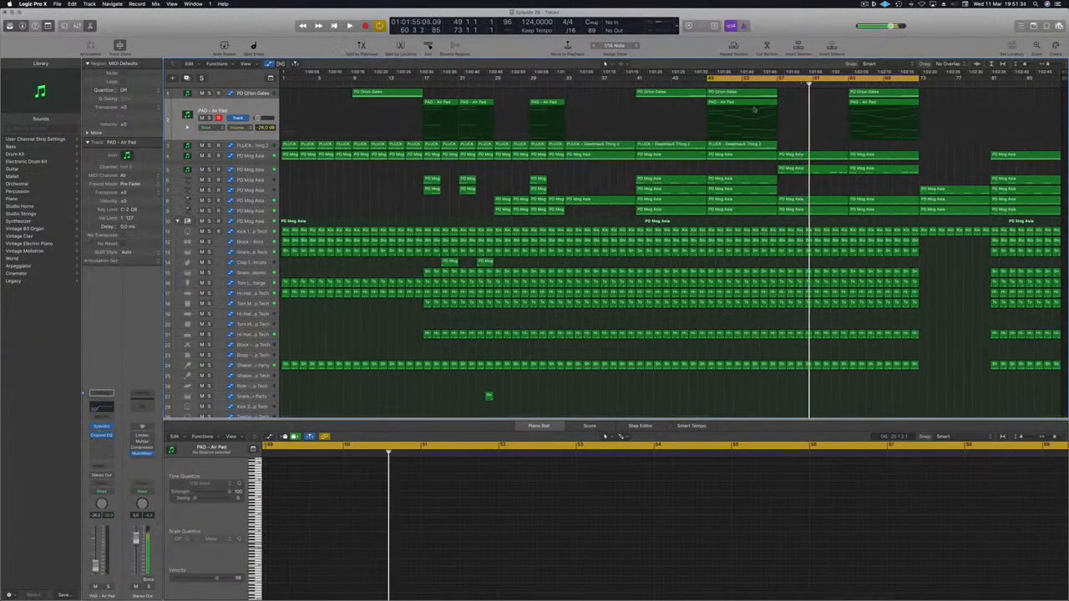
# - Play the cycled section and copy the Noise Impact track's region from bar 25 to bar 57
pyautogui.press('space')
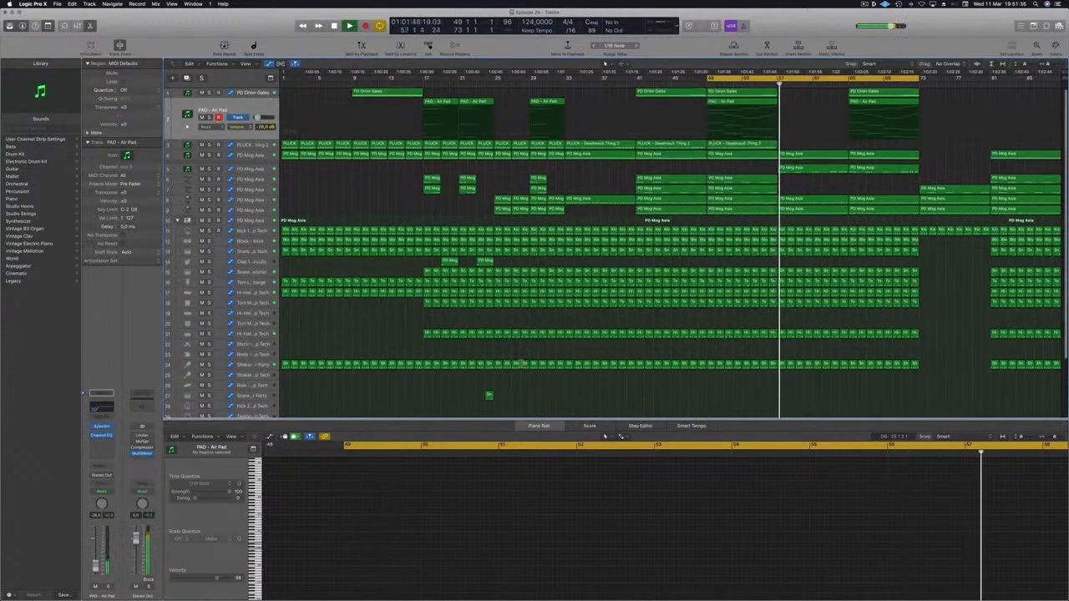
pyautogui.scroll(-5, 444, 387)
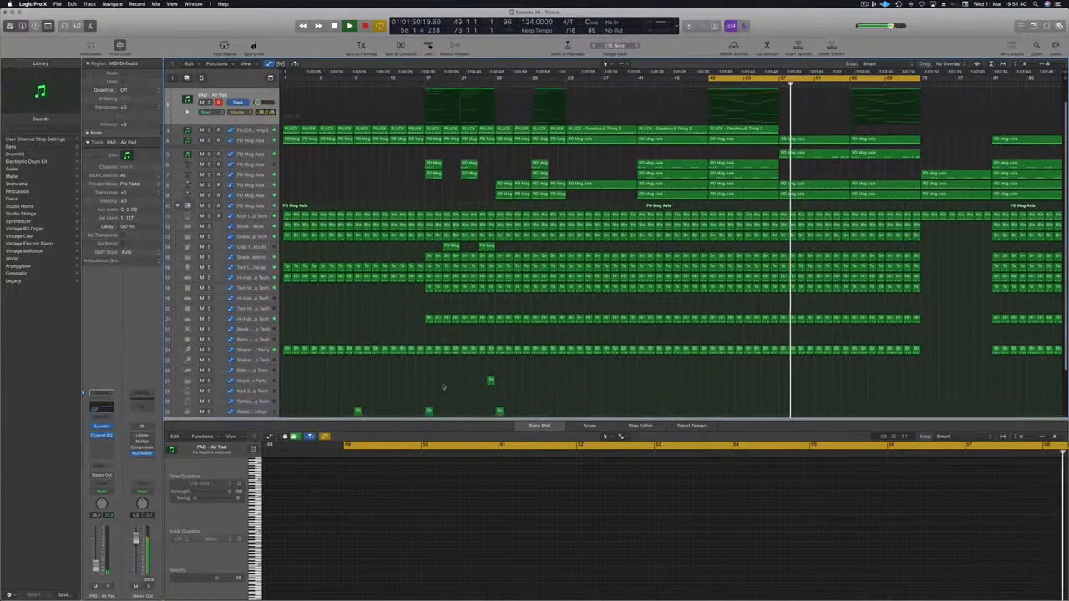
pyautogui.moveTo(499, 372); pyautogui.dragTo(773, 364)
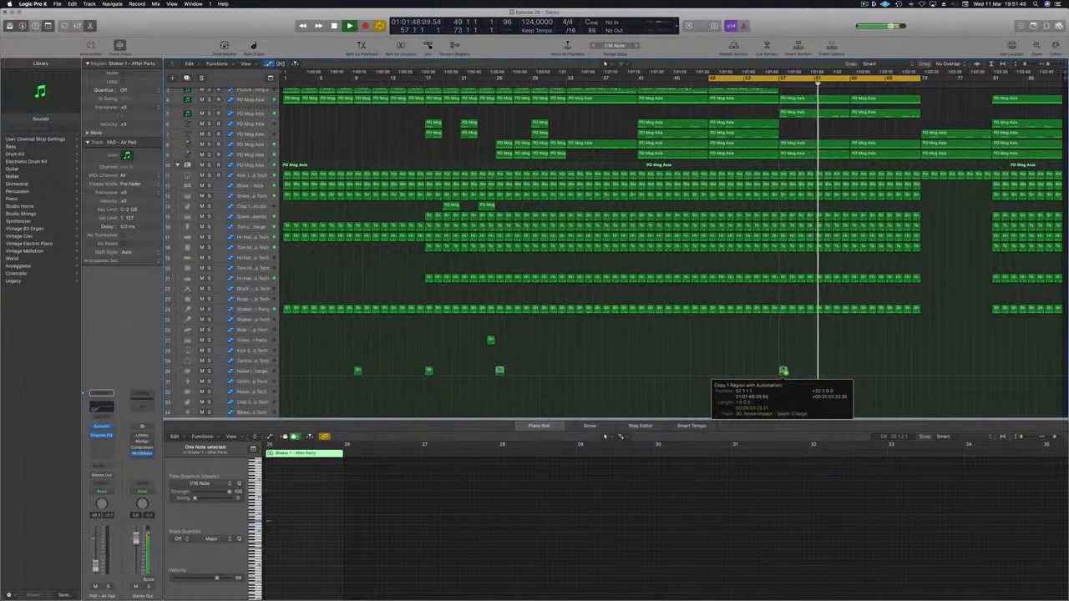
pyautogui.moveTo(783, 372); pyautogui.dragTo(783, 376)
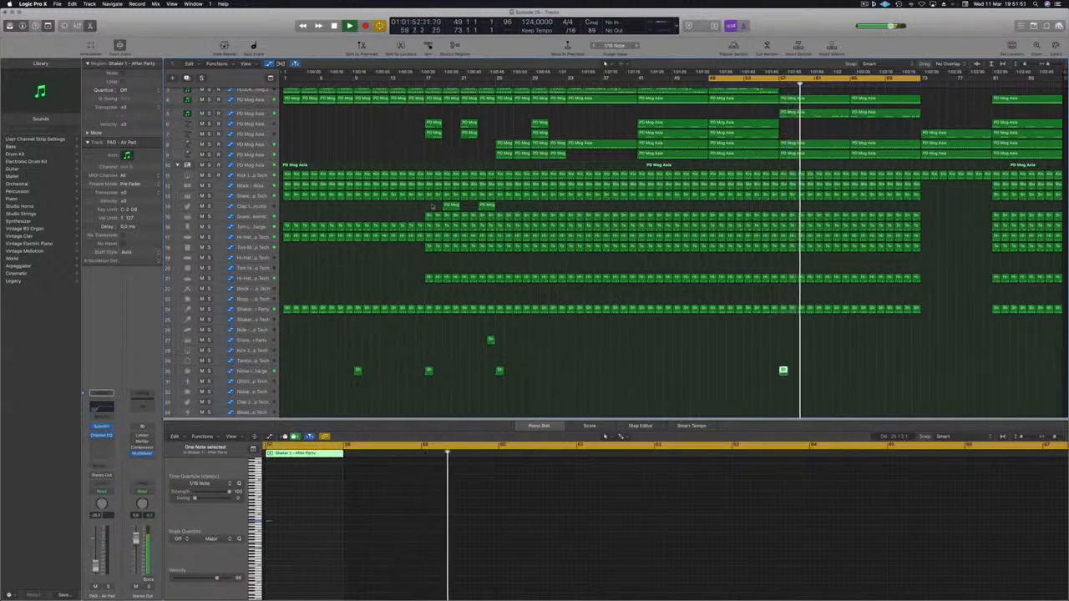
# - Copy the Clap track's region near bar 23 to bar 65, and copy that region to bar 49
pyautogui.moveTo(486, 205); pyautogui.dragTo(861, 208)
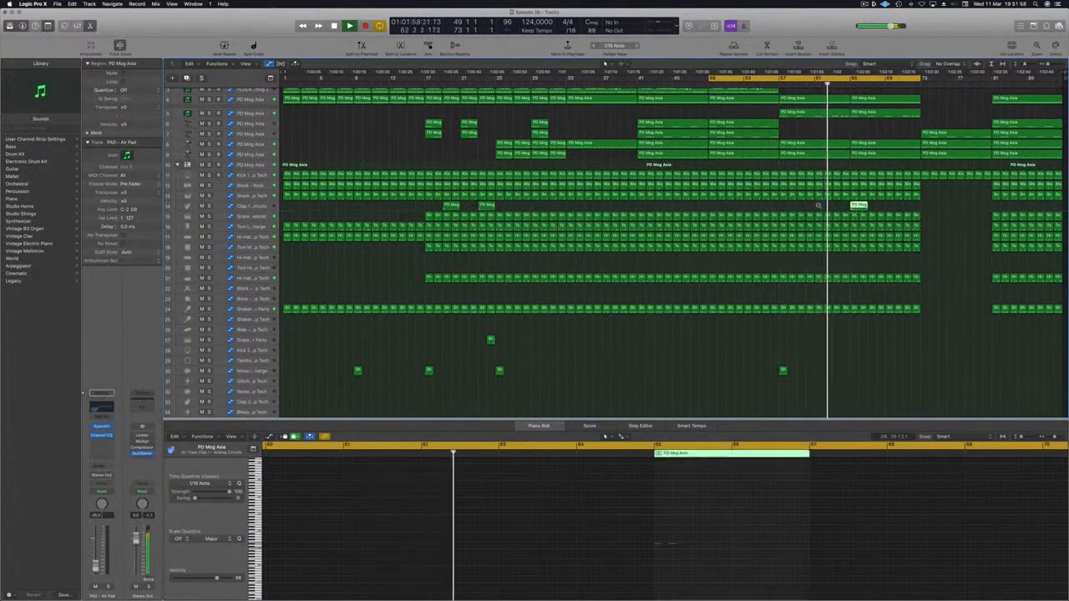
pyautogui.scroll(4, 819, 206)
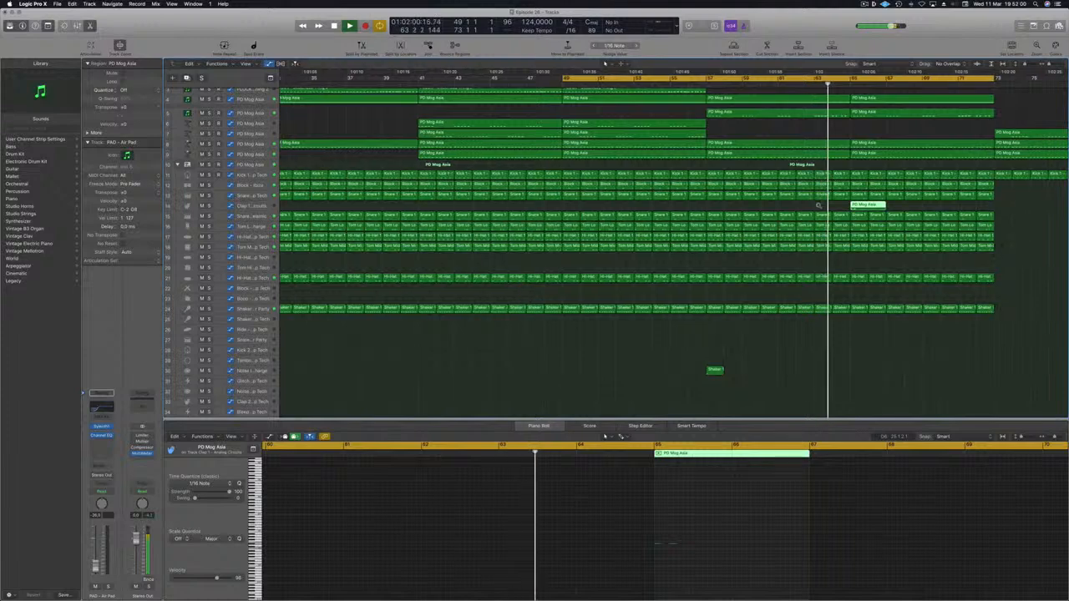
pyautogui.scroll(-4, 818, 206)
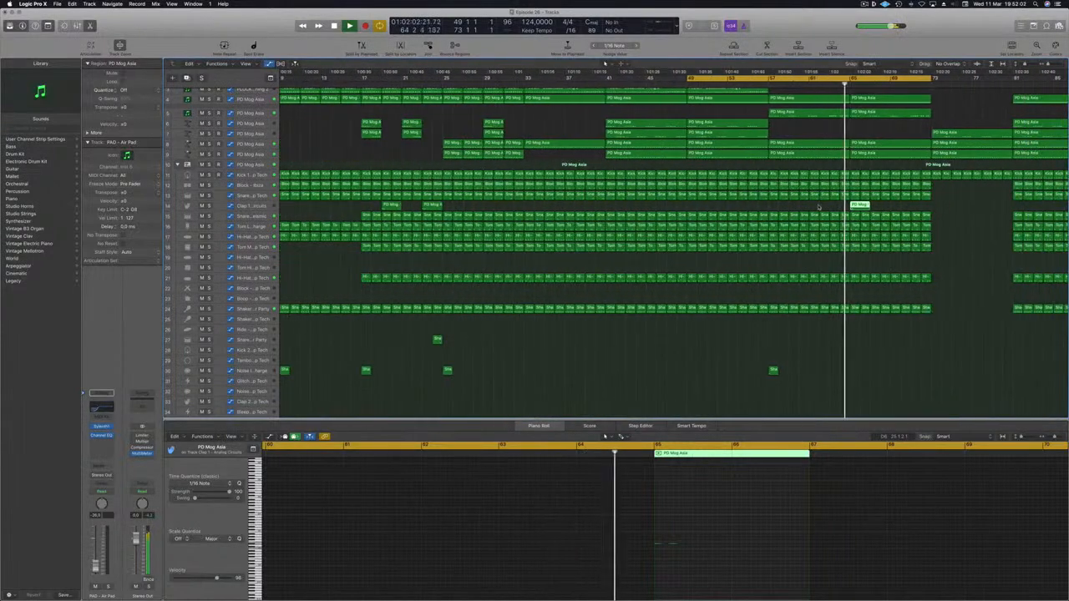
pyautogui.scroll(2, 818, 208)
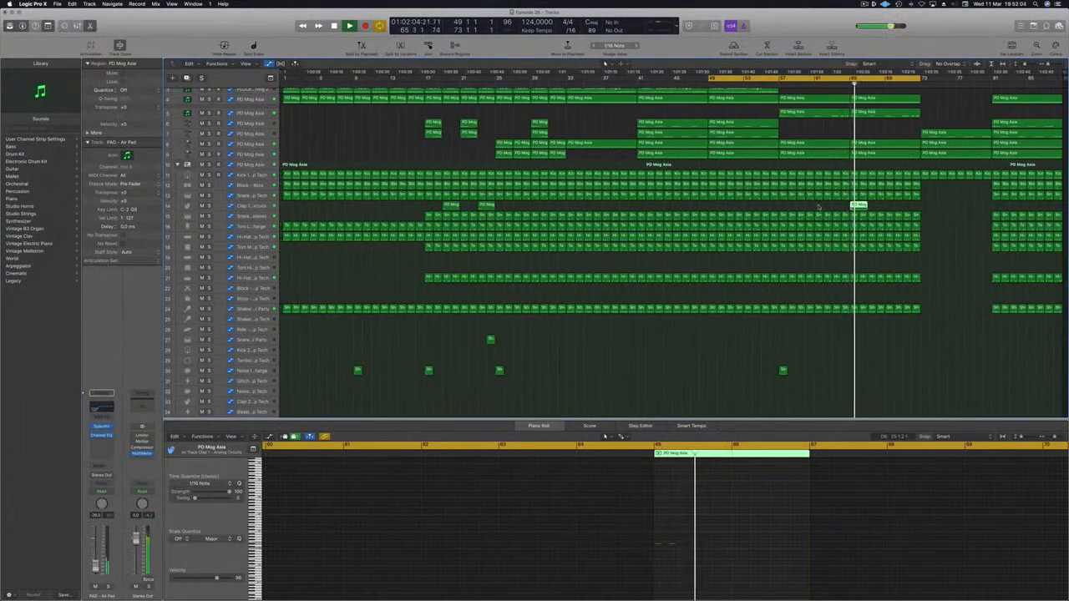
pyautogui.moveTo(859, 206); pyautogui.dragTo(720, 215)
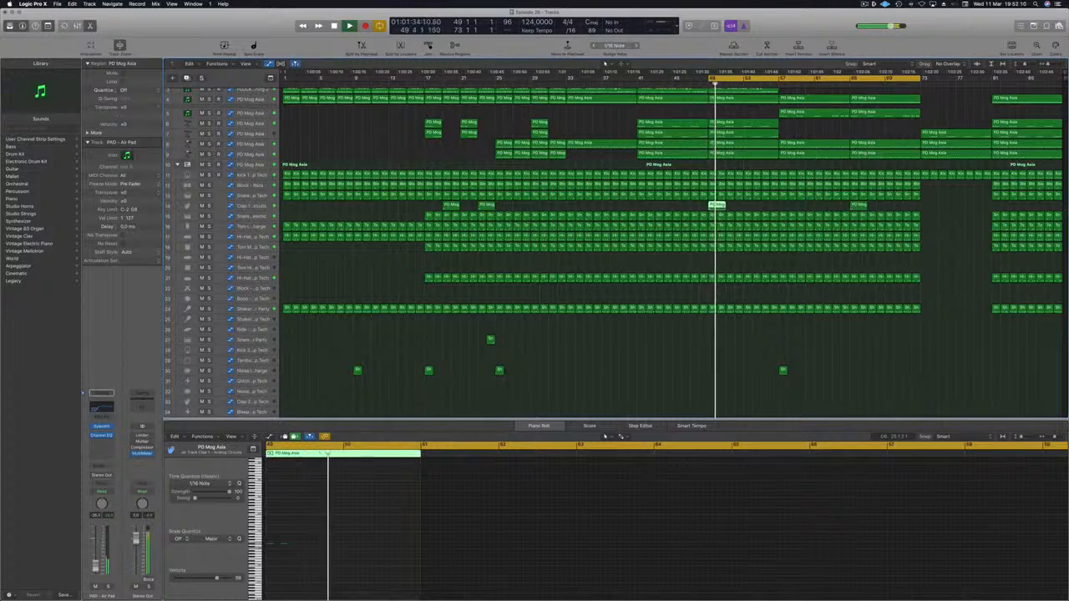
# - Check the PAD - Air Pad track in solo, raise its volume to -23.0 dB and clear the region selection
pyautogui.scroll(3, 687, 139)
pyautogui.scroll(1, 685, 138)
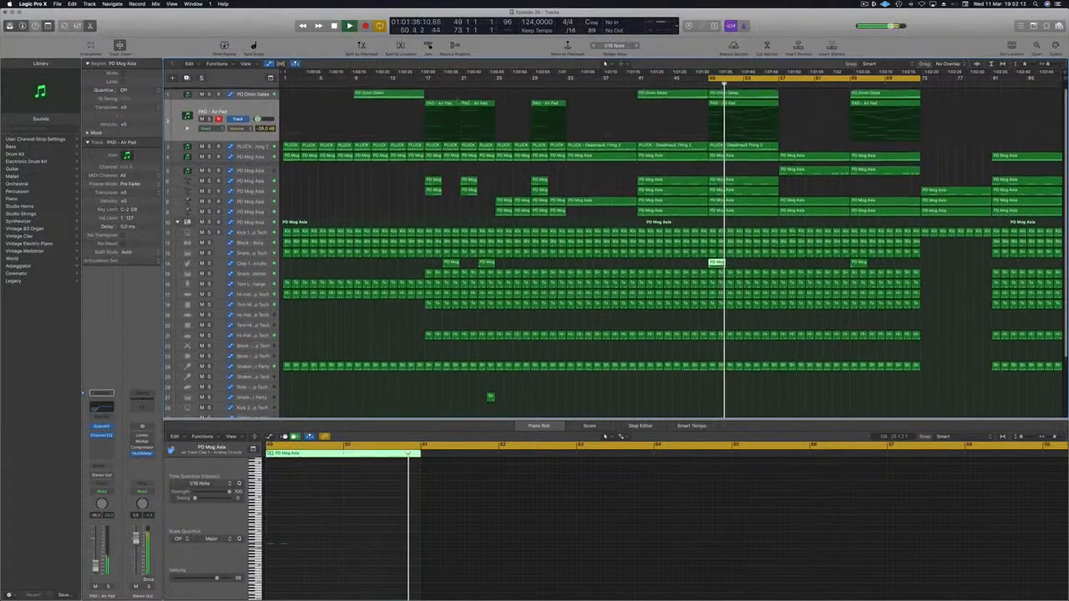
pyautogui.click(209, 118)
pyautogui.click(209, 119)
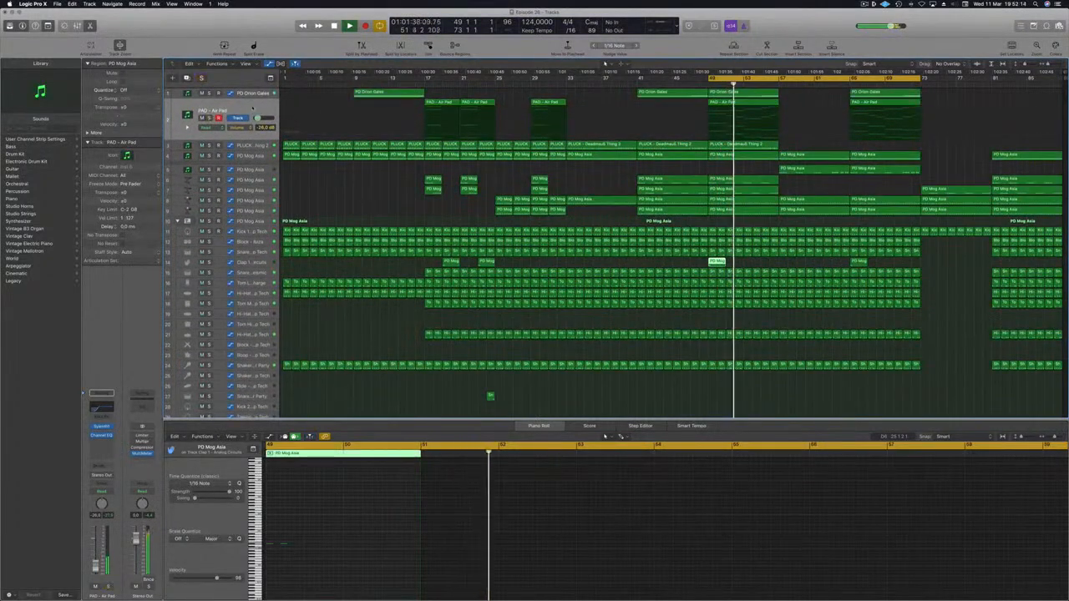
pyautogui.click(214, 111)
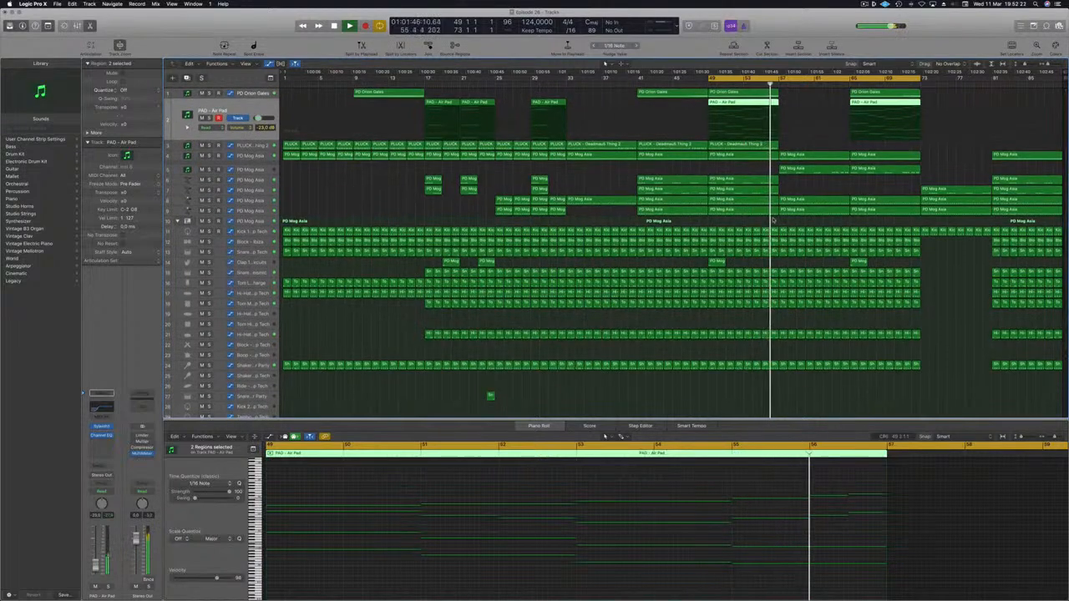
pyautogui.click(842, 188)
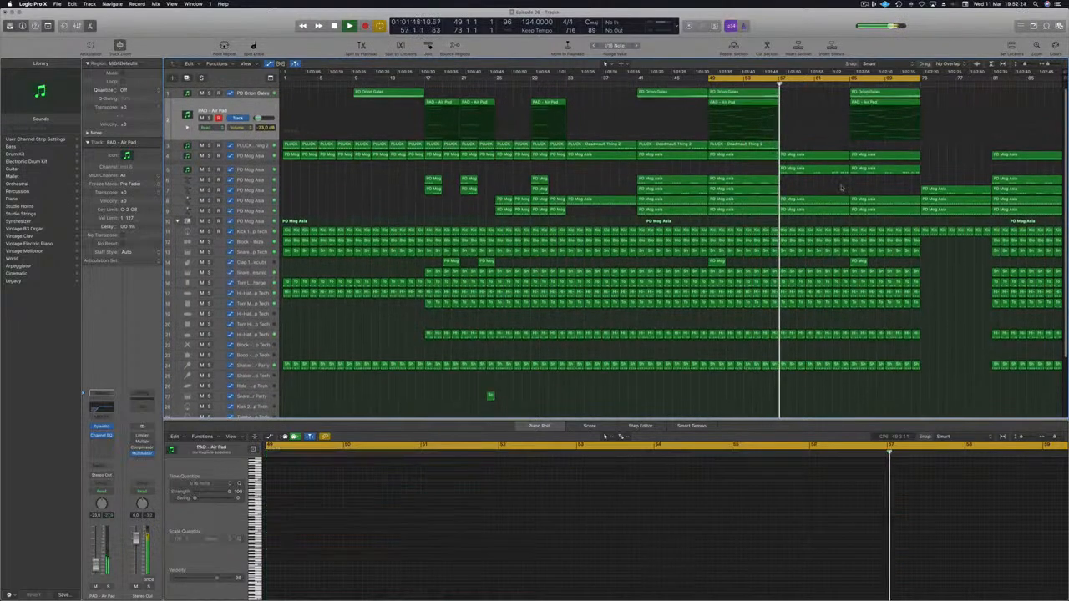
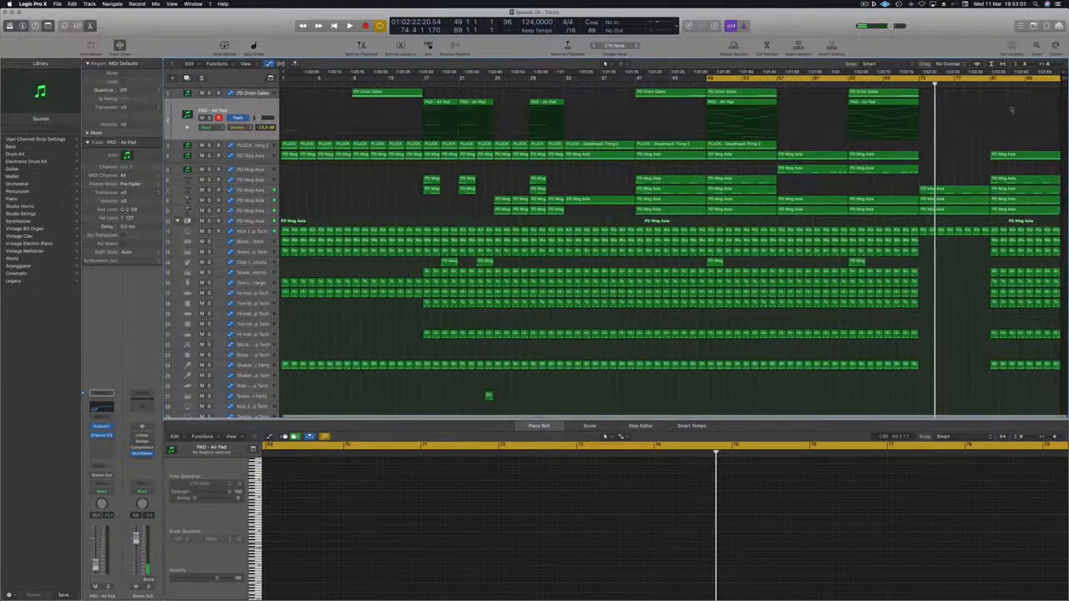
# - Extend the project end to bar 169
pyautogui.hscroll(5, 669, 251)
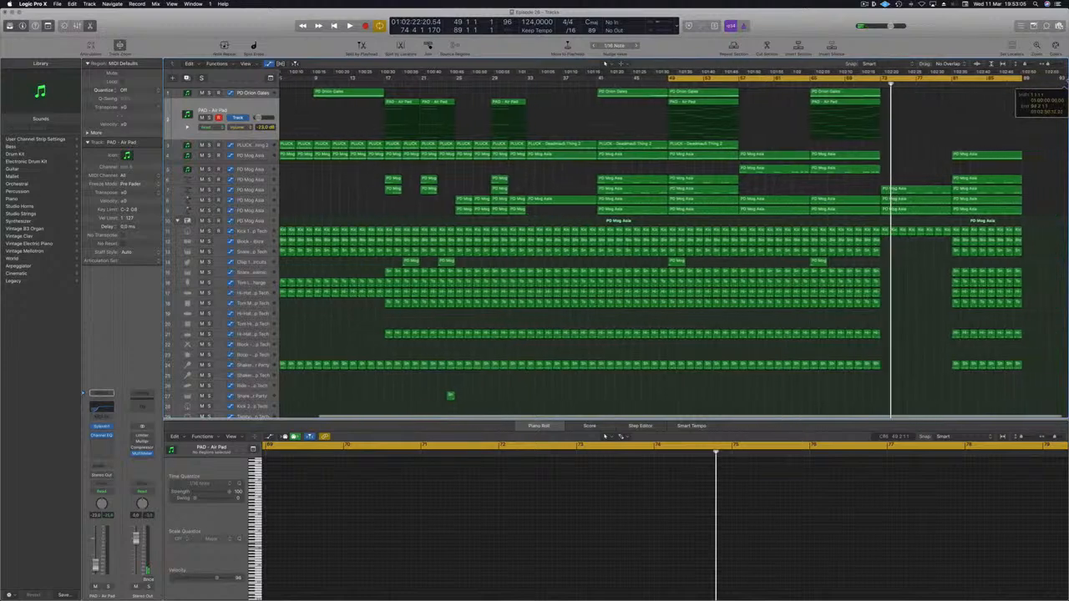
pyautogui.hscroll(10, 669, 251)
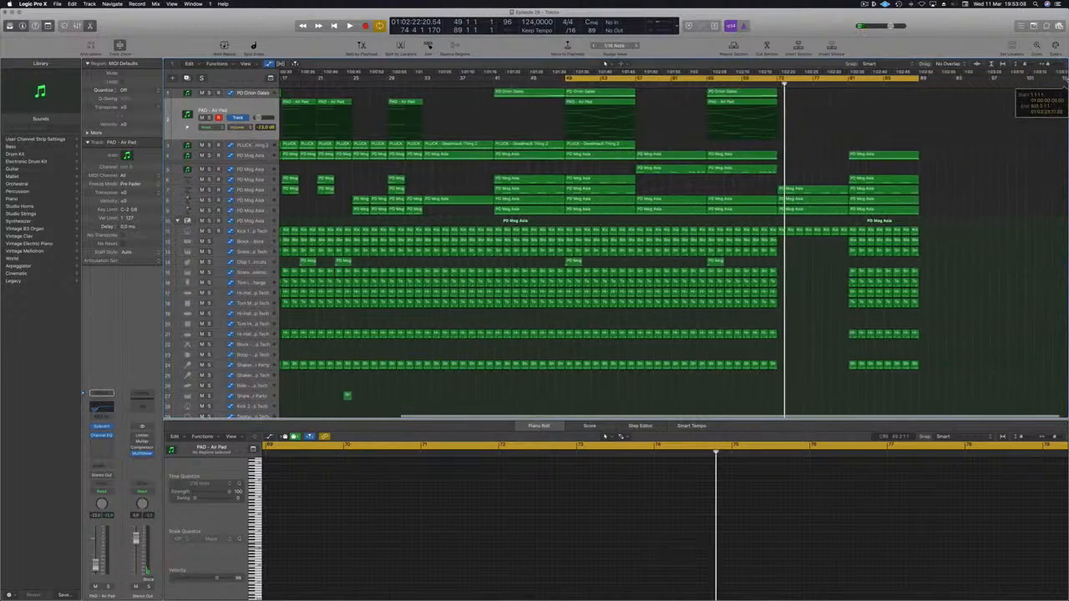
pyautogui.hscroll(10, 668, 251)
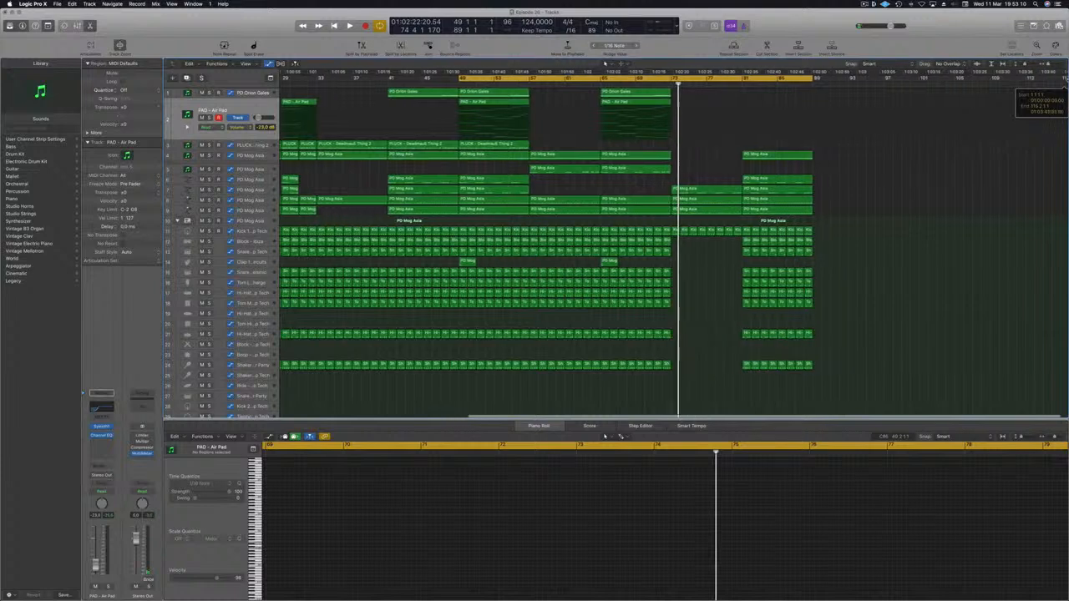
pyautogui.hscroll(10, 668, 250)
pyautogui.hscroll(10, 668, 251)
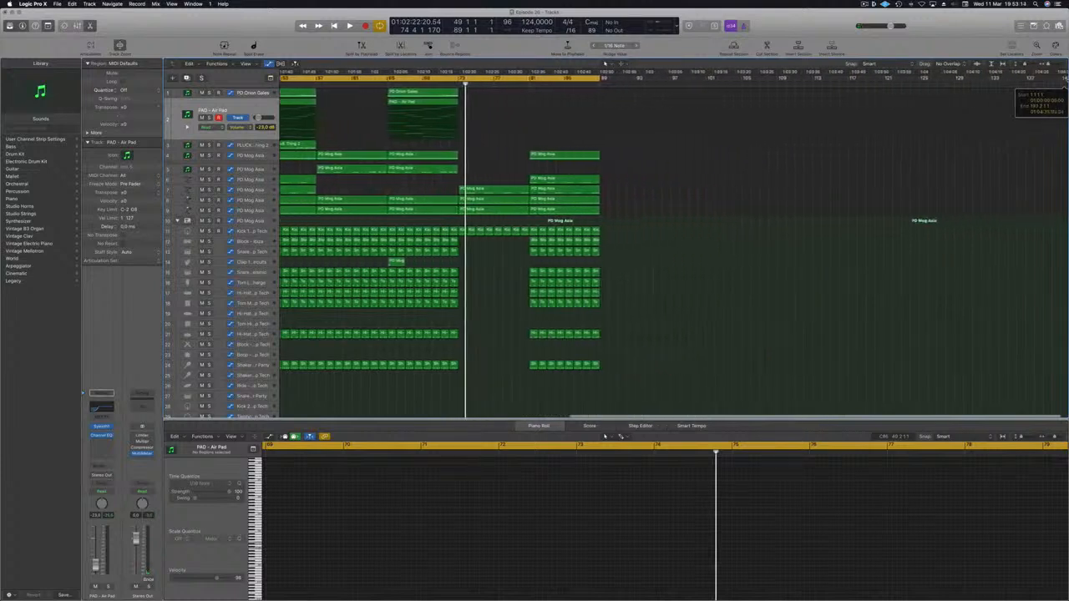
pyautogui.hscroll(15, 668, 250)
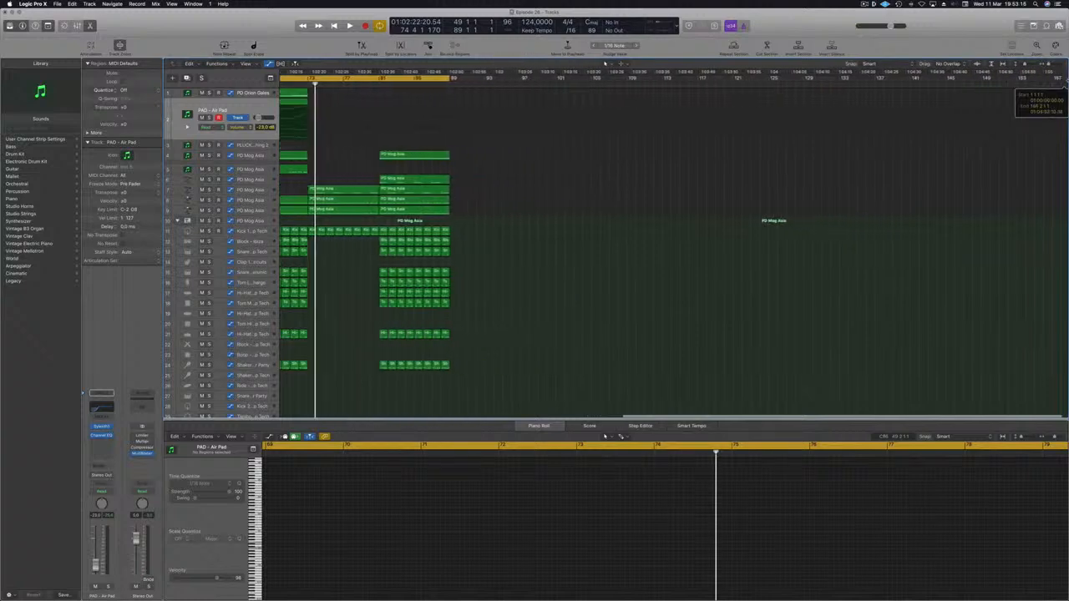
pyautogui.hscroll(4, 669, 250)
# - Play the arrangement from just before bar 73 to review the stripped-back section up to bar 81
pyautogui.press('space')
pyautogui.hscroll(-9, 548, 214)
pyautogui.press('super+Left')
pyautogui.press('super+Left')
pyautogui.hscroll(-9, 533, 134)
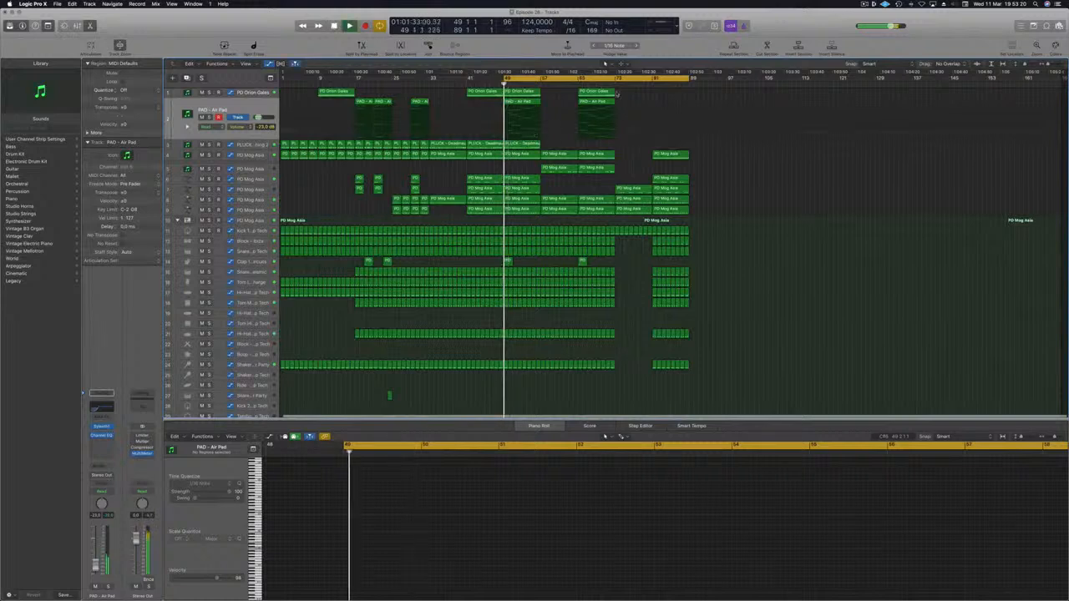
pyautogui.click(610, 84)
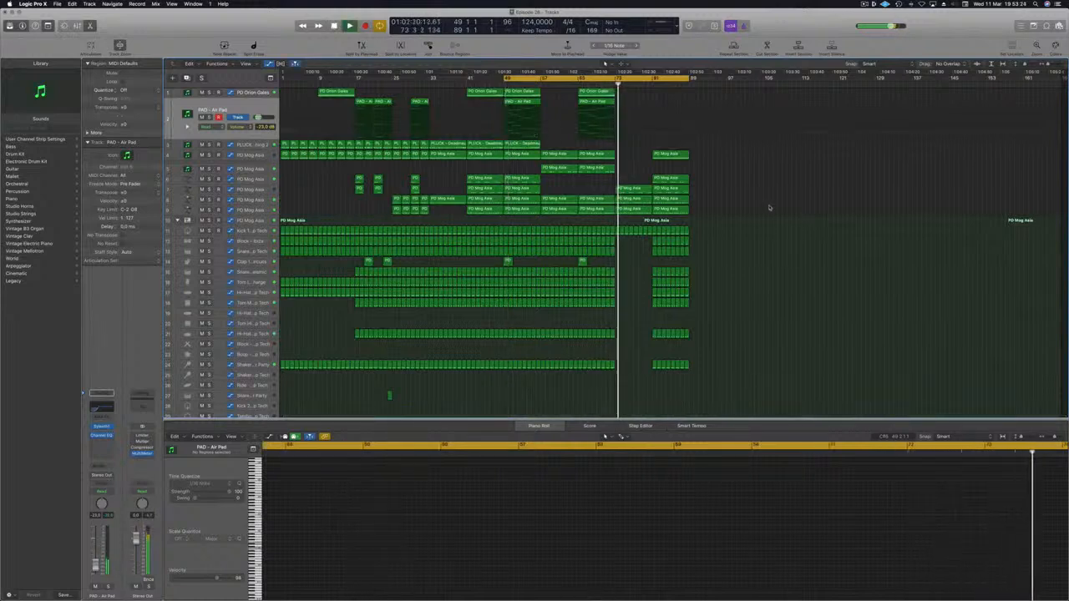
pyautogui.press('super+Right')
pyautogui.press('super+Right')
pyautogui.press('super+Right')
pyautogui.press('super+Right')
pyautogui.press('super+Right')
pyautogui.press('super+Right')
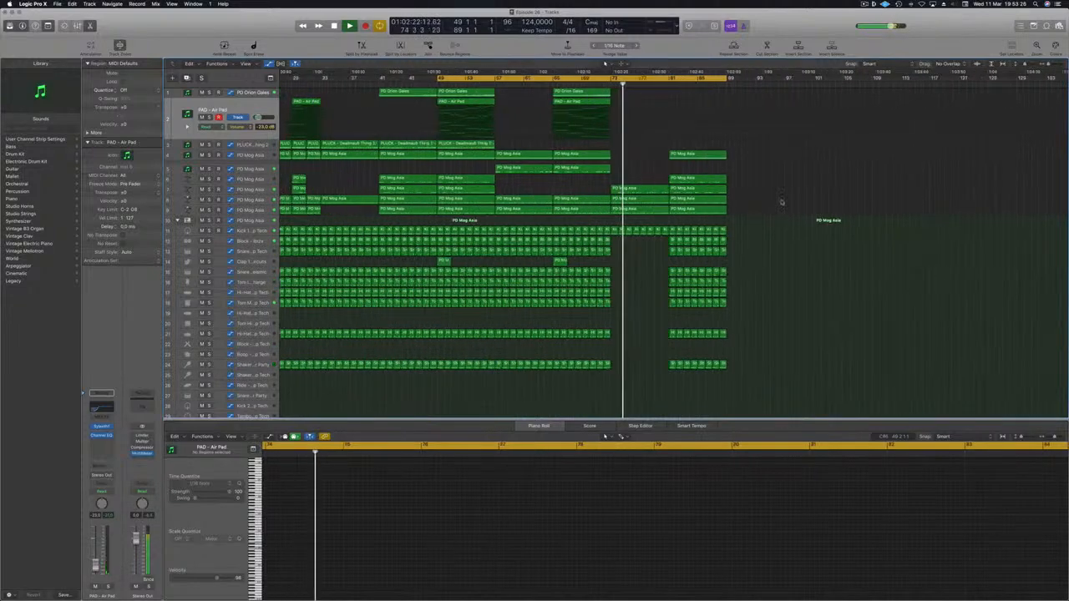
pyautogui.scroll(-6, 794, 174)
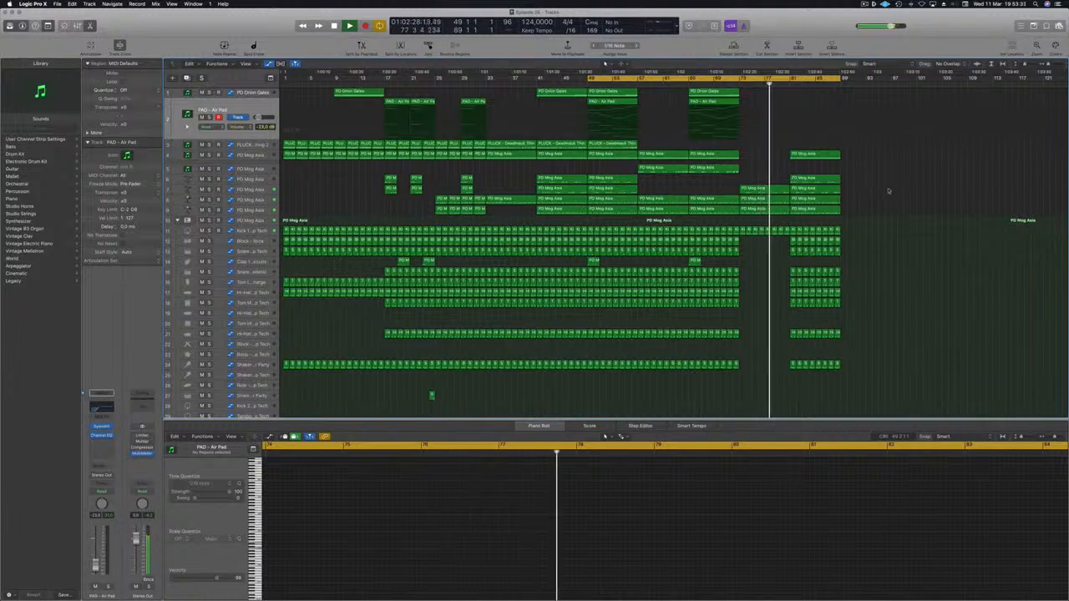
# - Display the PD Mog Asia drum stack's low cut filter automation and set the cycle range from bar 73 to bar 81
pyautogui.click(744, 221)
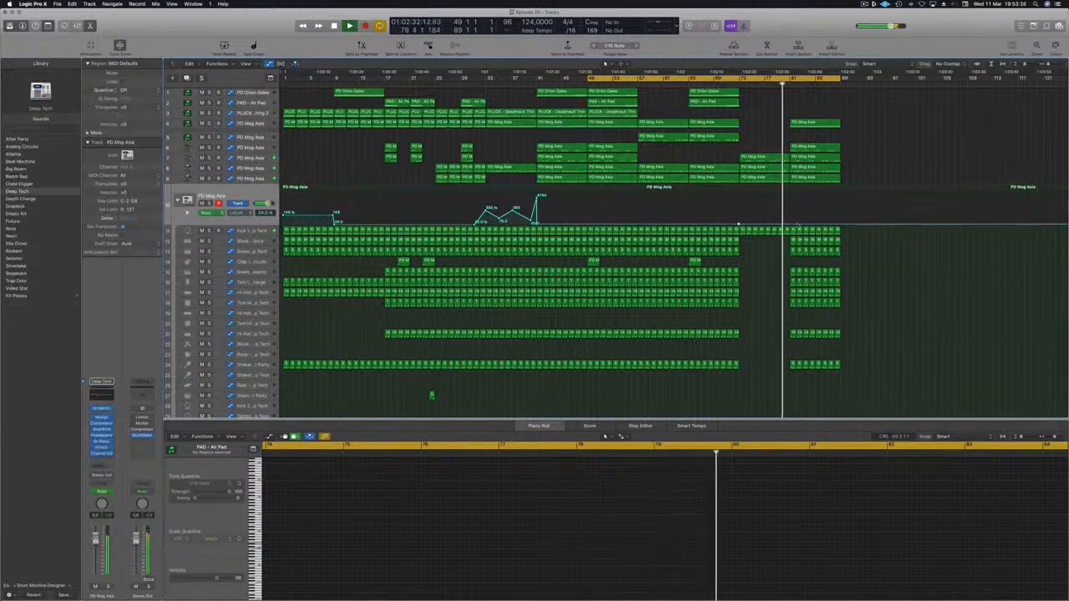
pyautogui.press('space')
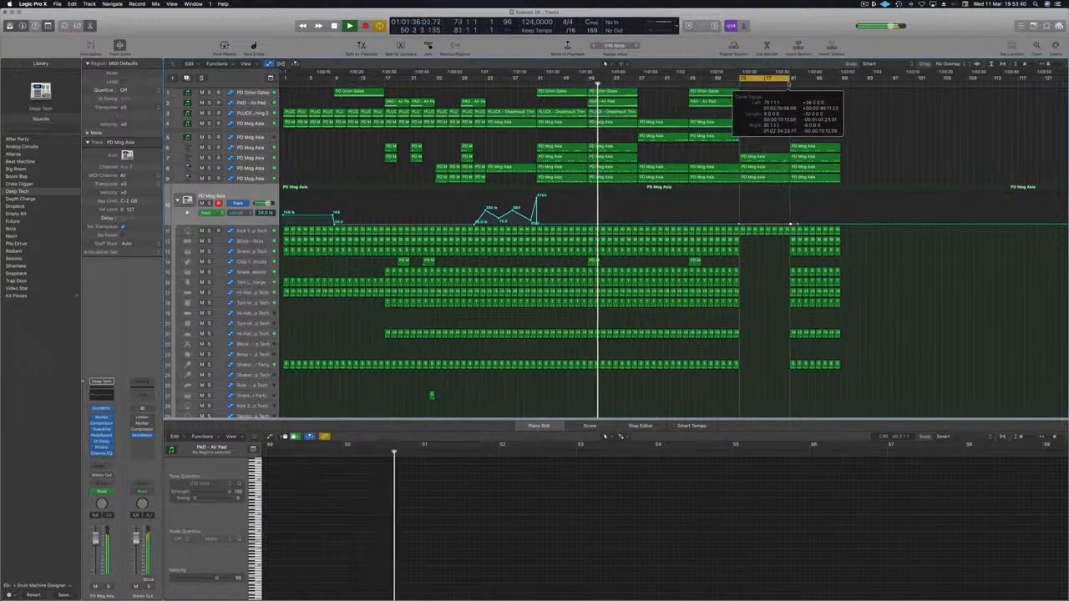
pyautogui.press('space')
pyautogui.press('space')
pyautogui.press('space')
pyautogui.press('space')
# - Automate the drum stack's low cut filter to rise gradually from bar 73 and drop back to 20 Hz just before bar 81
pyautogui.moveTo(792, 223); pyautogui.dragTo(790, 207)
pyautogui.press('super+Right')
pyautogui.press('super+Right')
pyautogui.press('super+Right')
pyautogui.press('super+Right')
pyautogui.press('super+Right')
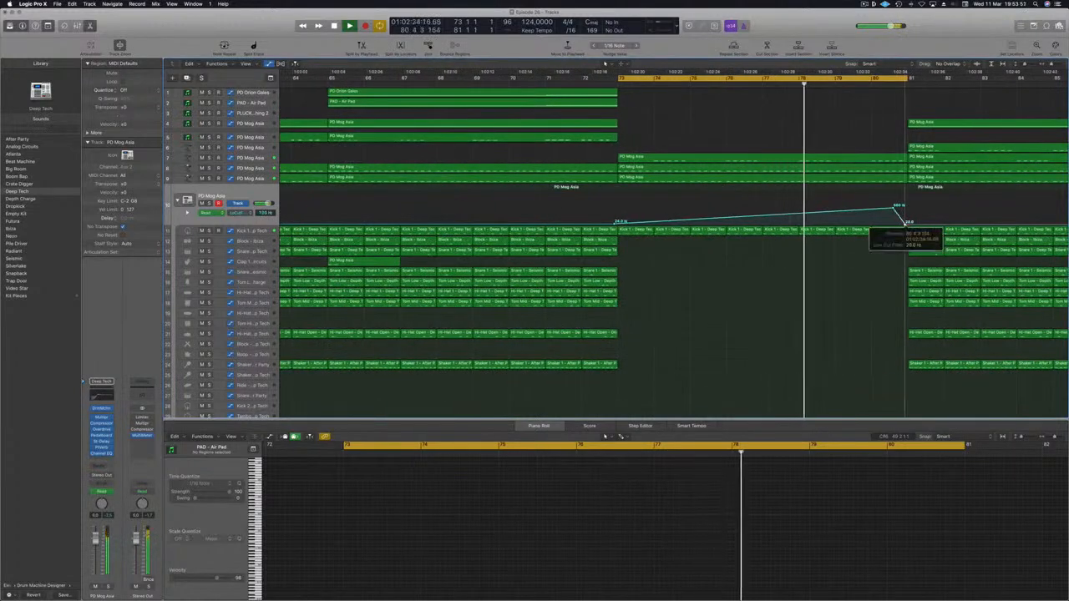
pyautogui.press('super+Left')
pyautogui.press('super+Left')
pyautogui.press('super+Left')
pyautogui.press('super+Left')
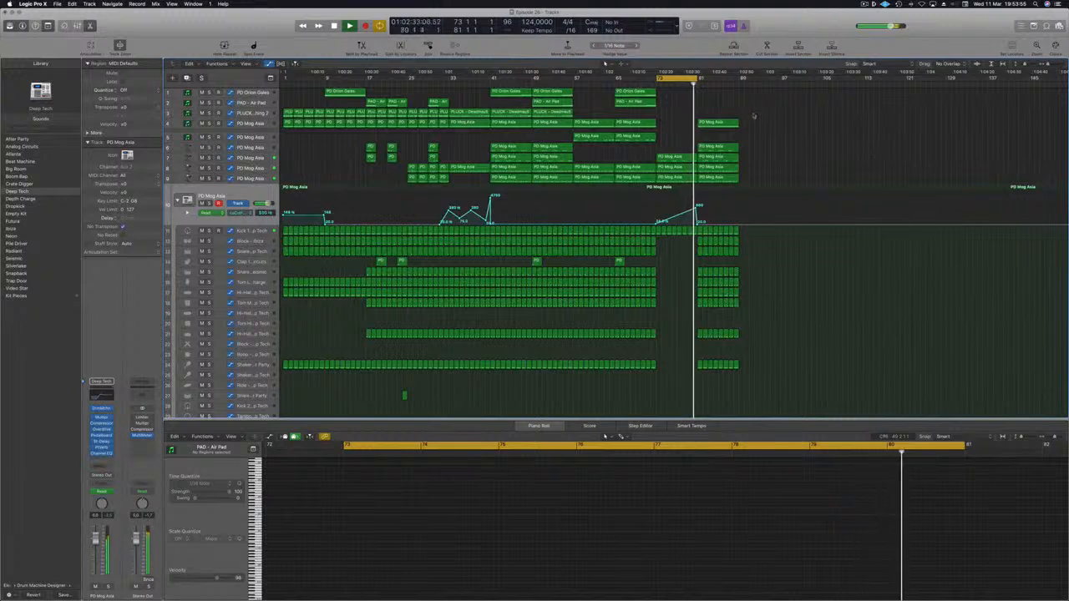
# - Stop playback, select all regions from bar 81 to bar 89 and set the cycle range to that selection
pyautogui.press('space')
pyautogui.moveTo(762, 117); pyautogui.dragTo(709, 371)
pyautogui.moveTo(778, 111); pyautogui.dragTo(700, 377)
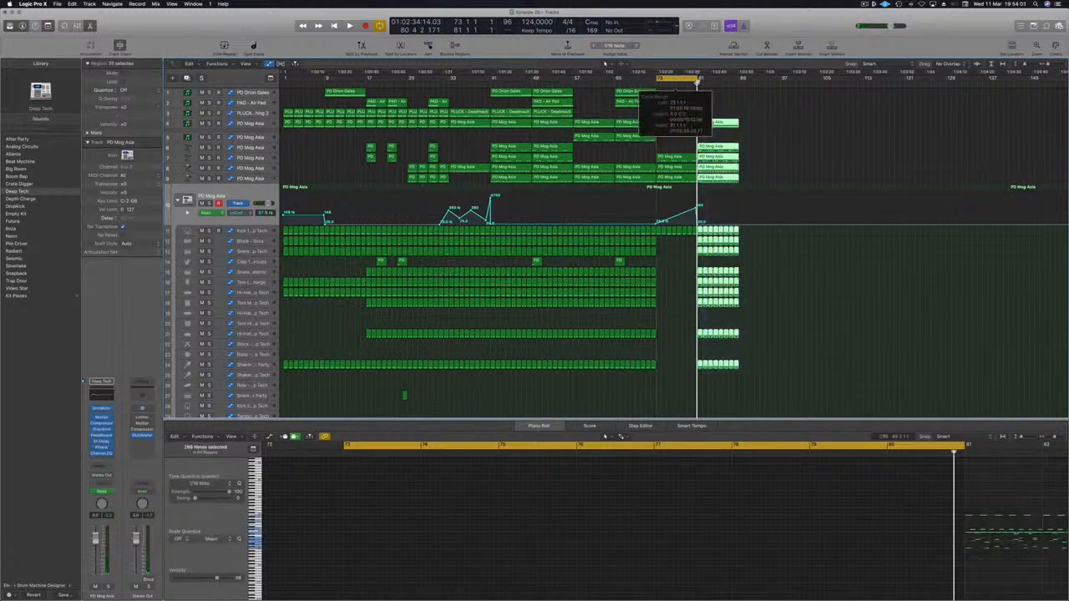
pyautogui.press('super+u')
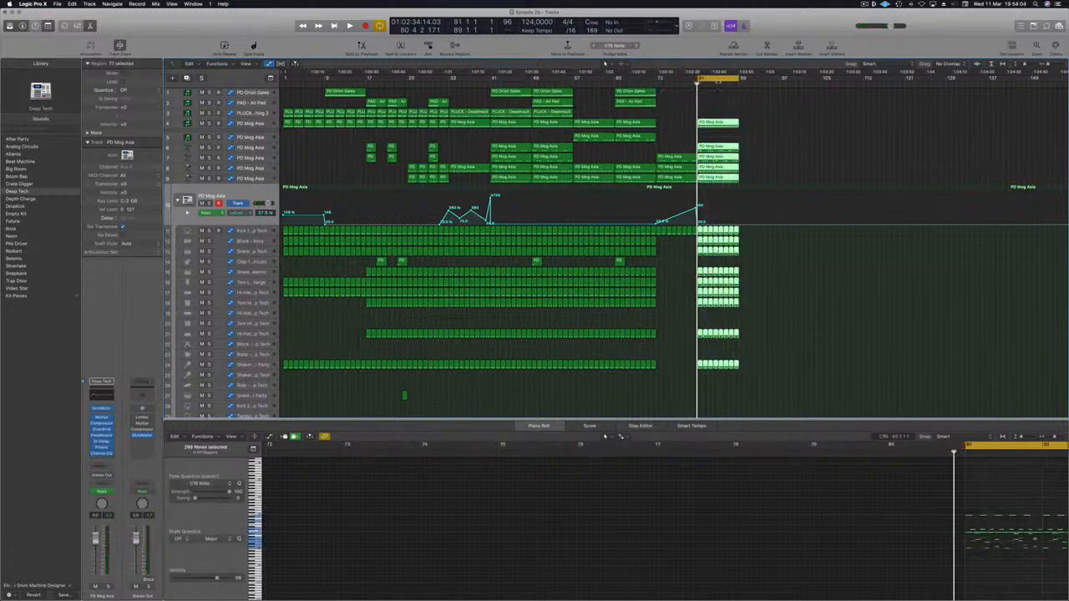
# - Repeat the selected eight-bar section ten times so its regions fill the arrangement up to bar 169
pyautogui.press('super+r')
pyautogui.press('super+r')
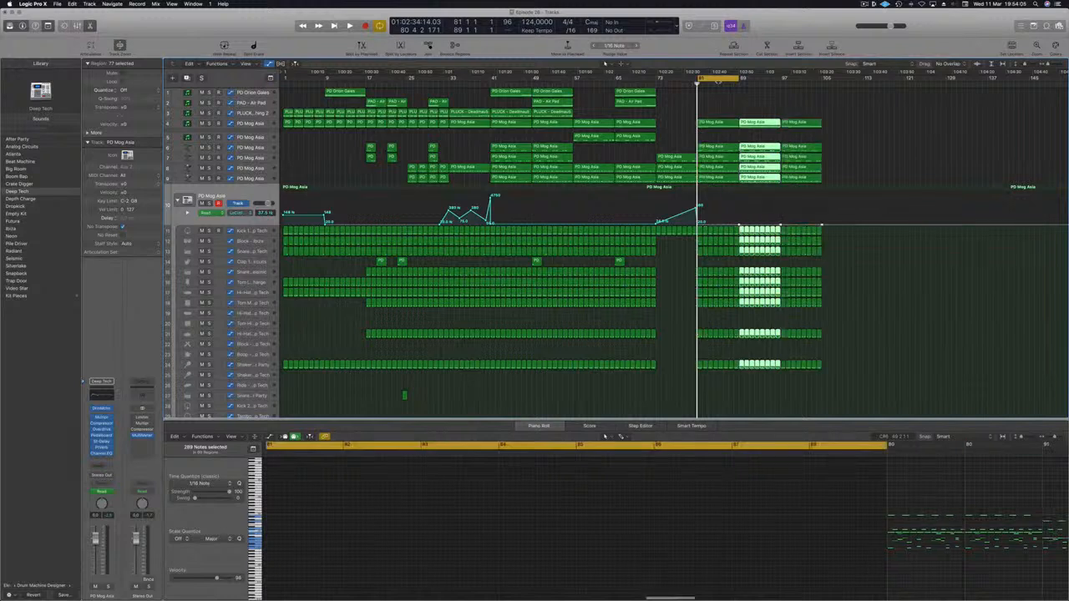
pyautogui.press('super+r')
pyautogui.press('super+r')
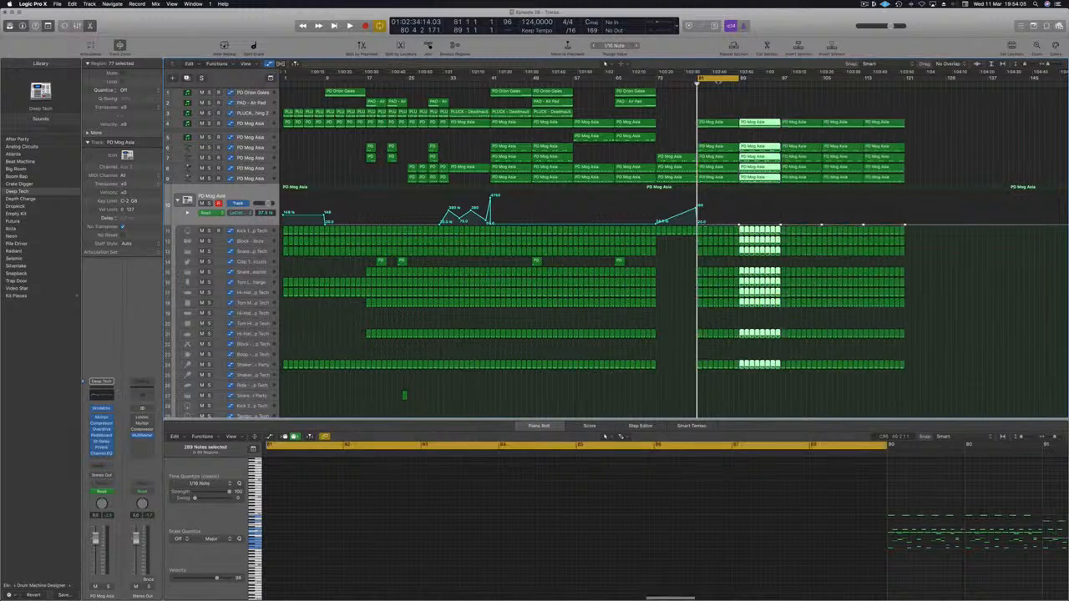
pyautogui.press('super+r')
pyautogui.press('super+r')
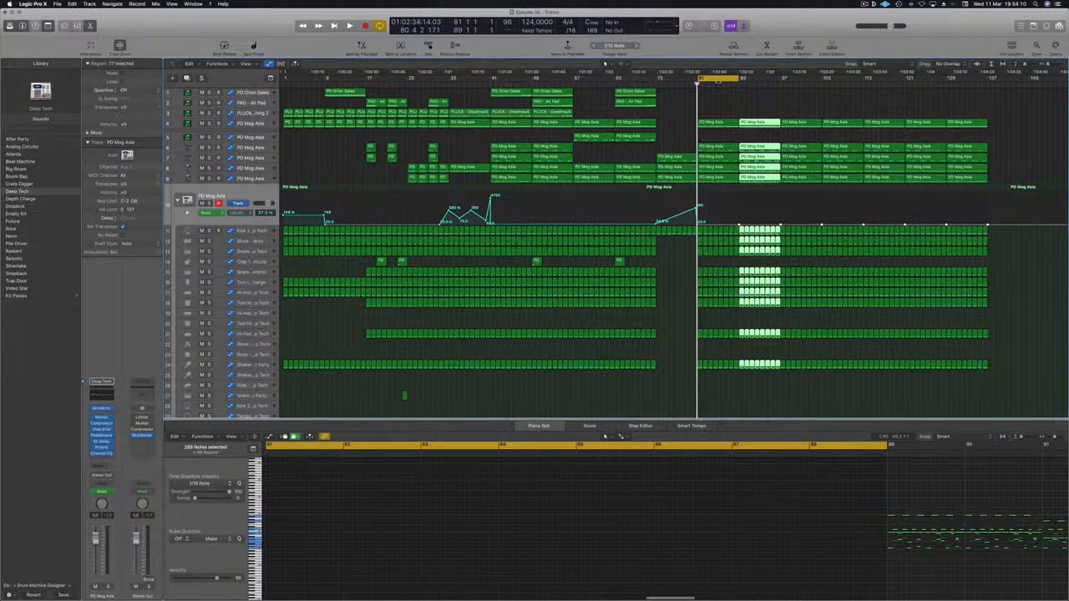
pyautogui.press('super+r')
pyautogui.press('super+r')
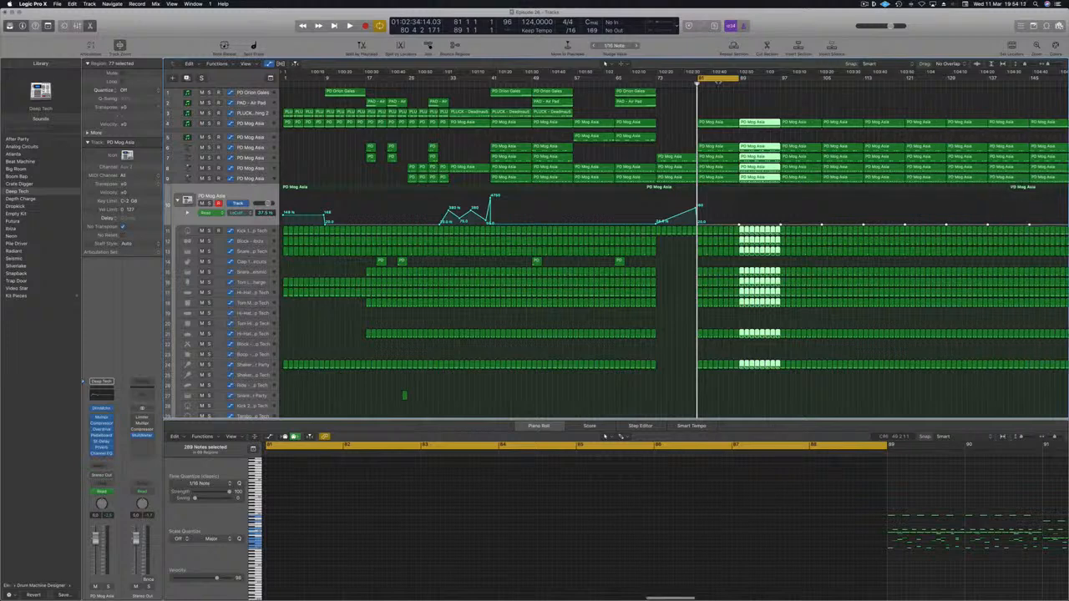
pyautogui.scroll(-2, 736, 112)
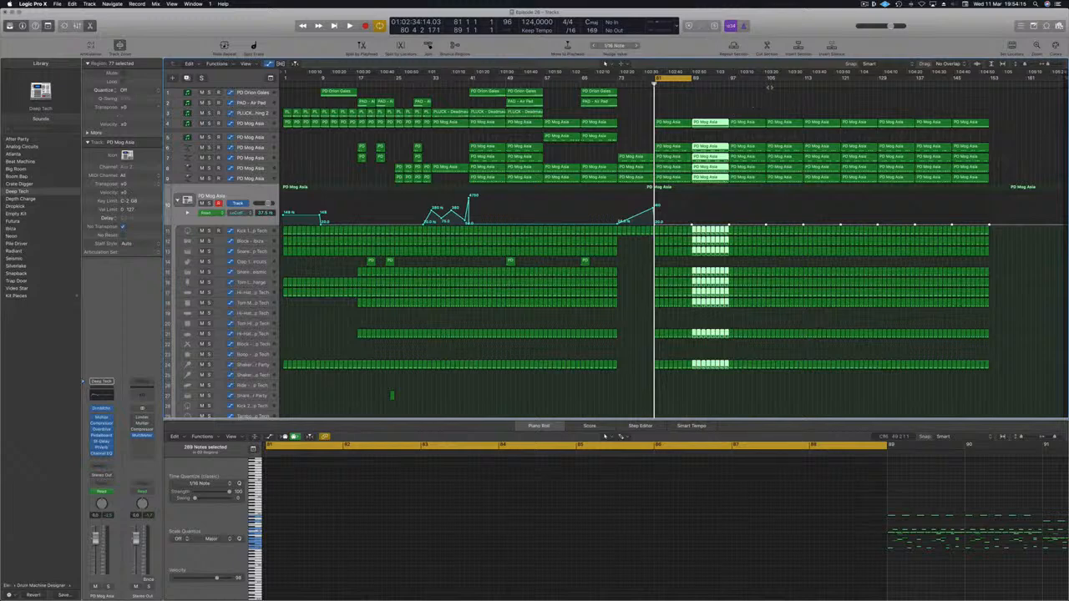
pyautogui.press('super+r')
pyautogui.press('super+r')
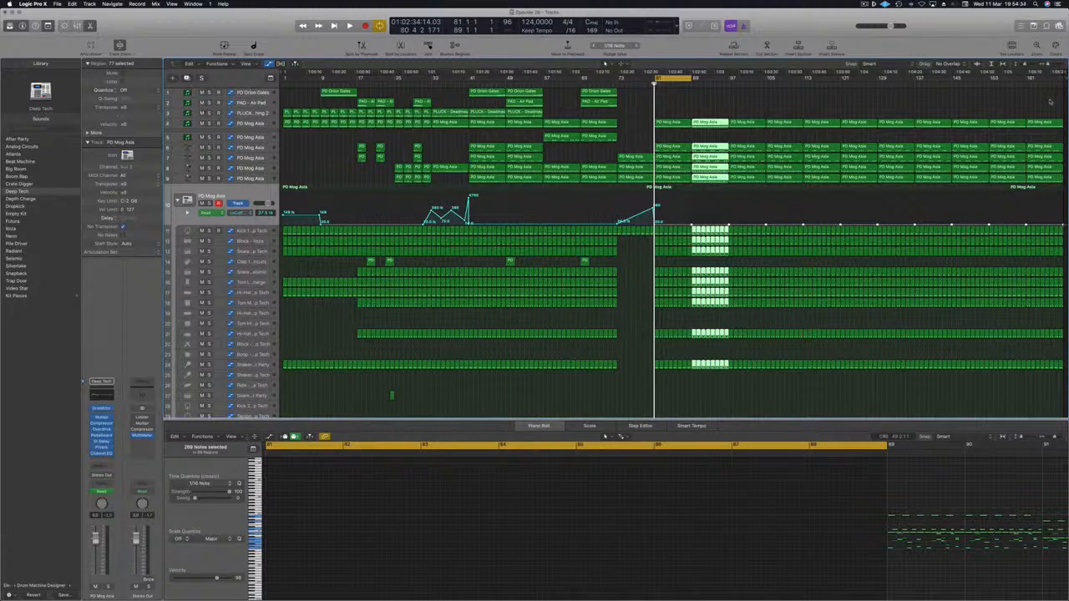
# - Delete all regions from bar 161 to bar 169 on every track
pyautogui.moveTo(1065, 179); pyautogui.dragTo(1043, 119)
pyautogui.moveTo(1029, 185)
pyautogui.mouseDown()
pyautogui.moveTo(1050, 218)
pyautogui.moveTo(1066, 405)
pyautogui.mouseUp()
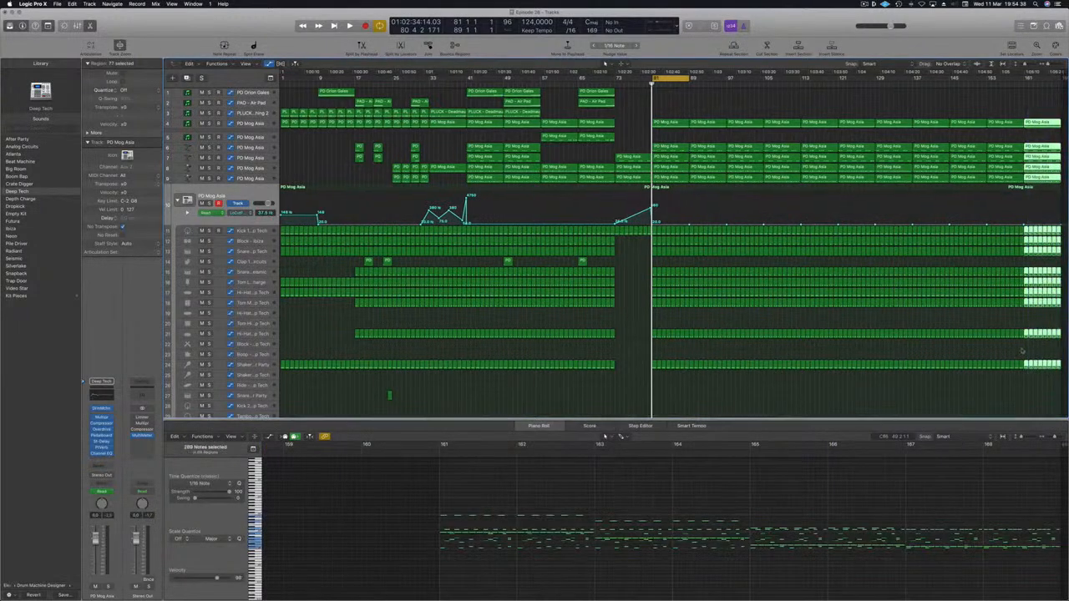
pyautogui.press('Delete')
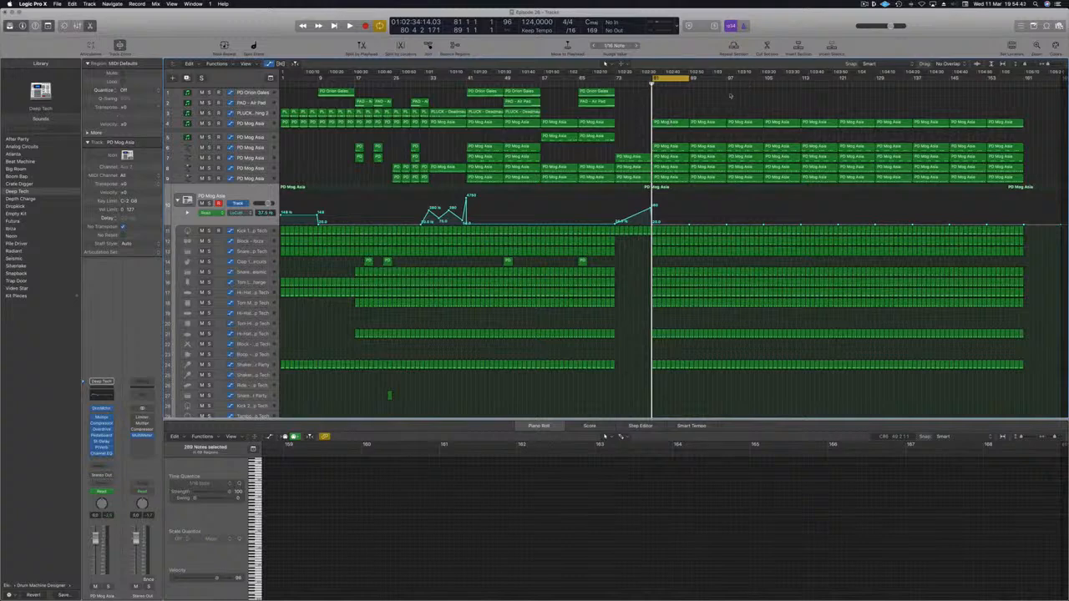
# - Start playback and delete all drum regions between bar 81 and bar 89
pyautogui.press('space')
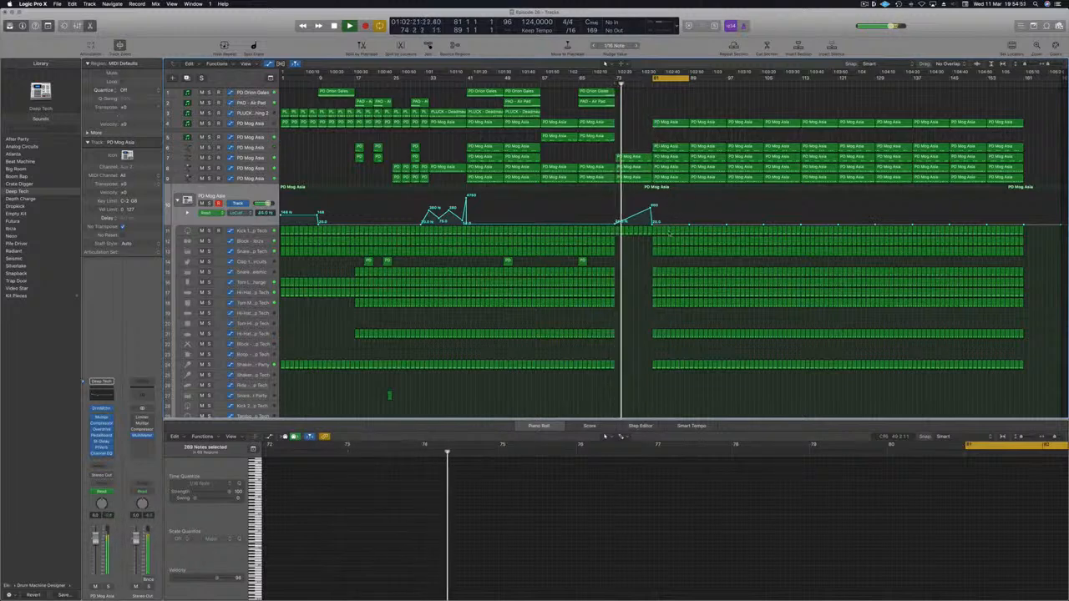
pyautogui.moveTo(656, 378); pyautogui.dragTo(689, 235)
pyautogui.press('Delete')
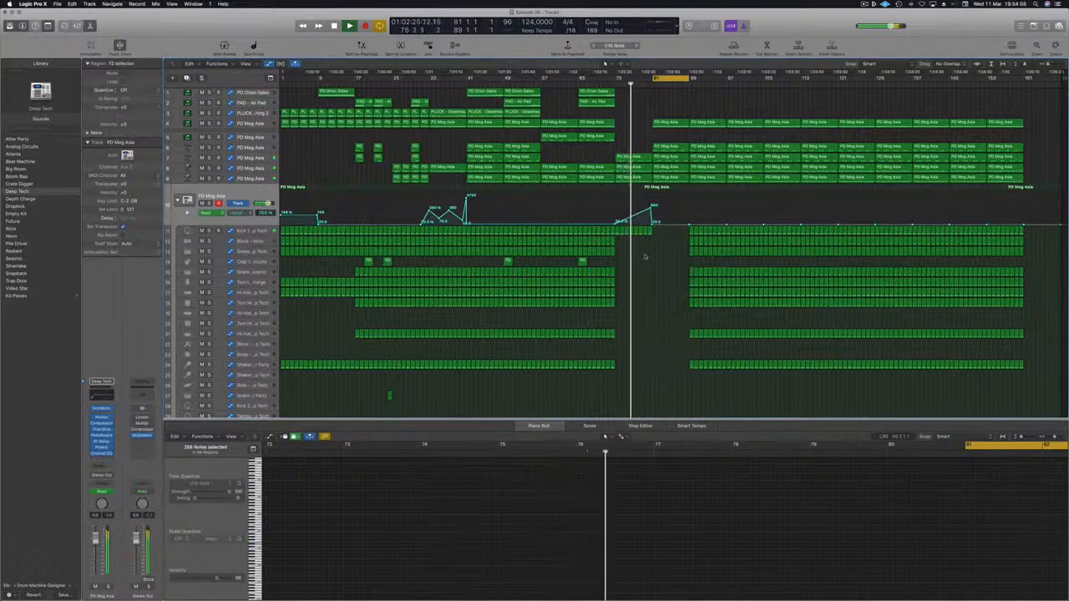
pyautogui.press('super+Right')
pyautogui.press('super+Right')
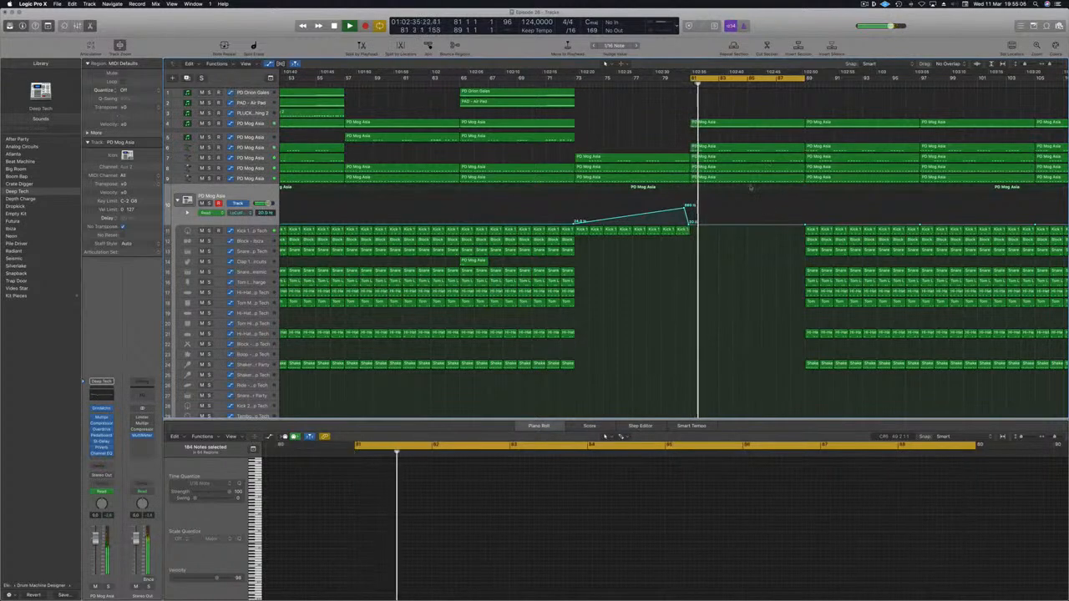
pyautogui.press('super+Left')
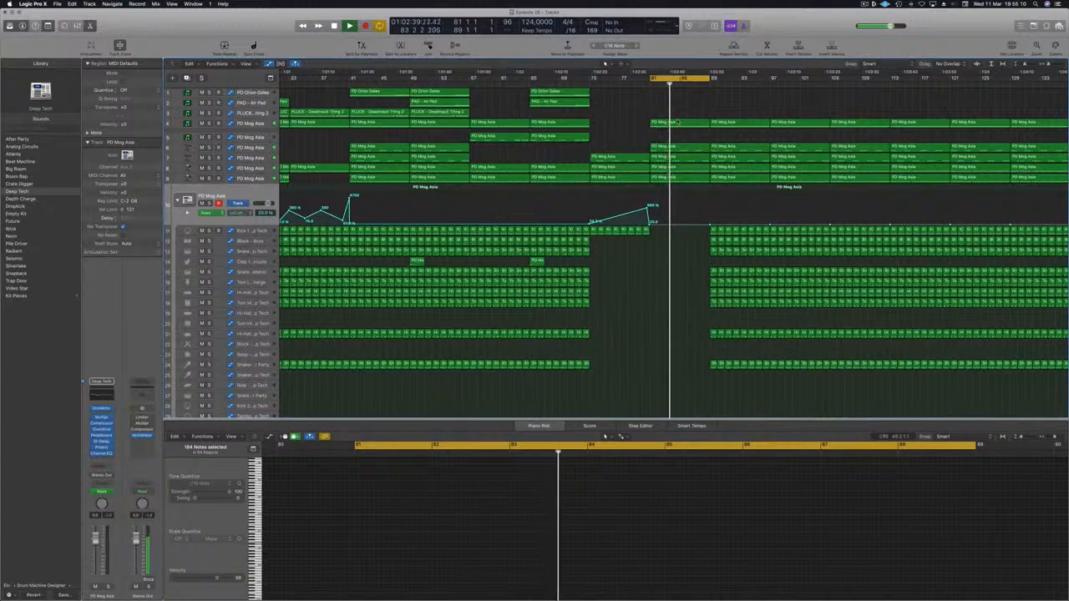
pyautogui.press('super+Left')
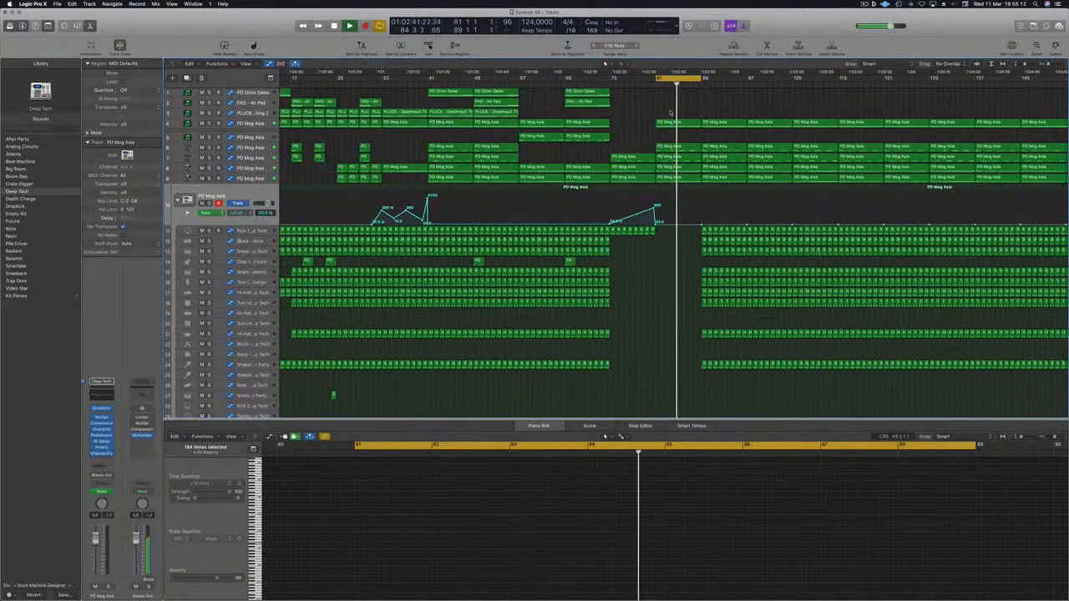
# - Lower the fourth track's automation point at bar 81 and extend the cycle range back to start at bar 73
pyautogui.click(246, 125)
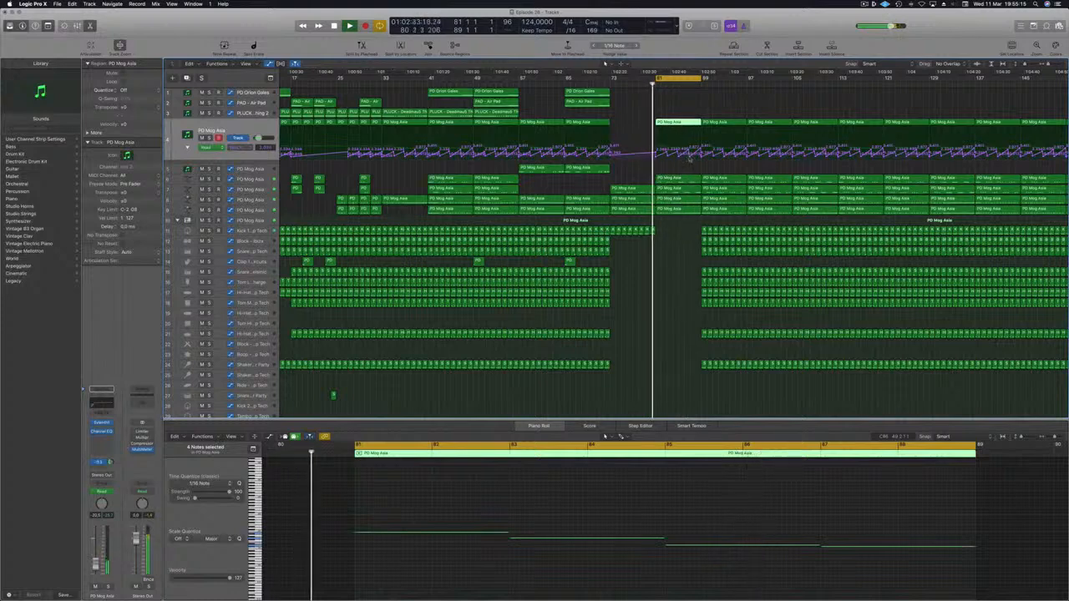
pyautogui.click(655, 154)
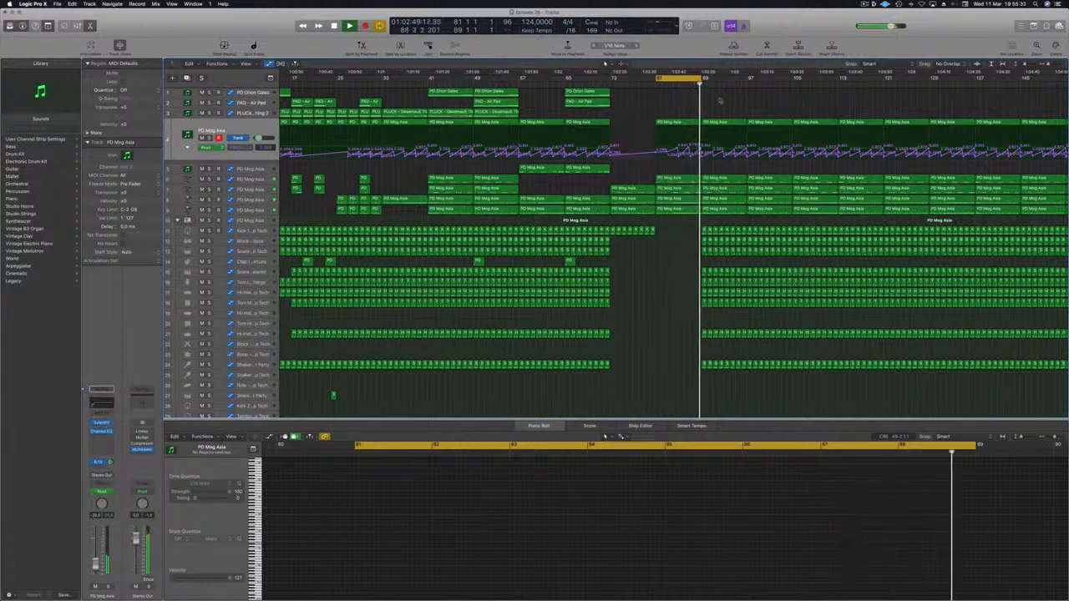
pyautogui.moveTo(657, 78); pyautogui.dragTo(612, 77)
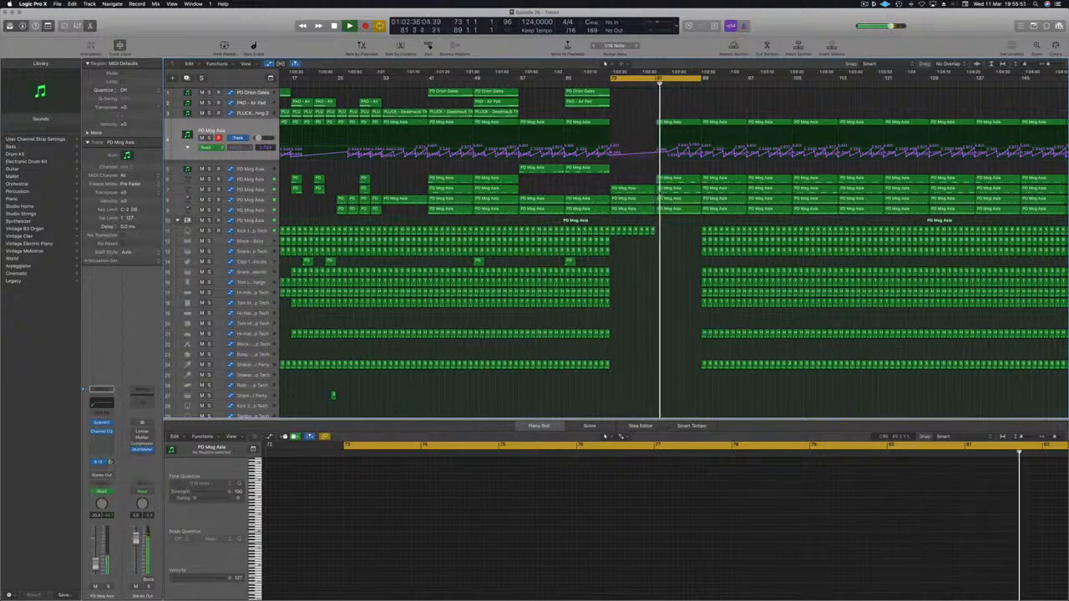
# - Move the drum stack's 20 Hz low cut point to about two bars past bar 81 for a gradual drop
pyautogui.click(668, 221)
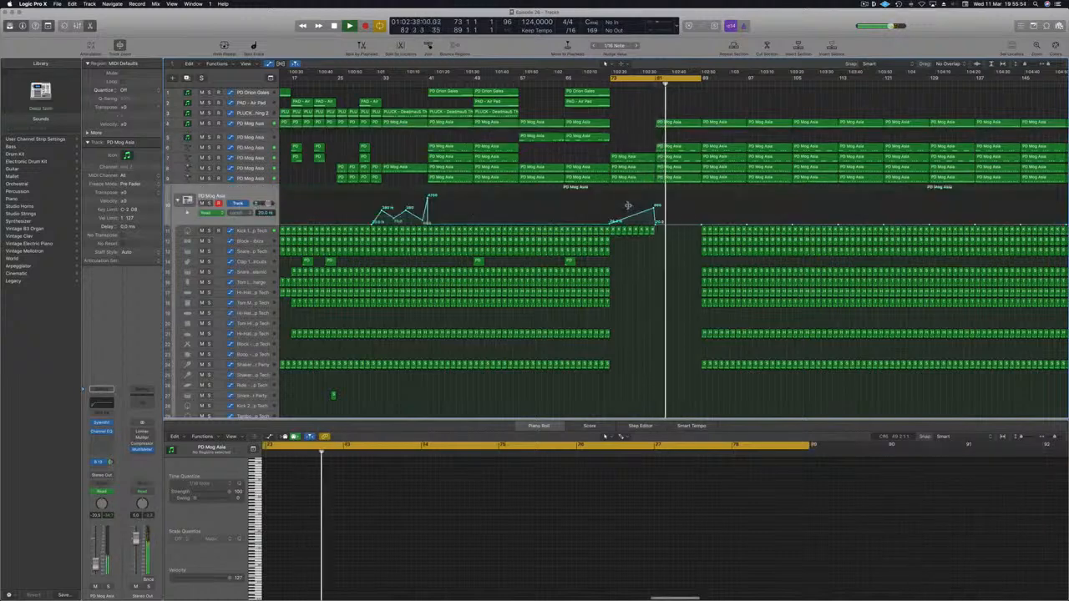
pyautogui.moveTo(658, 222); pyautogui.dragTo(672, 224)
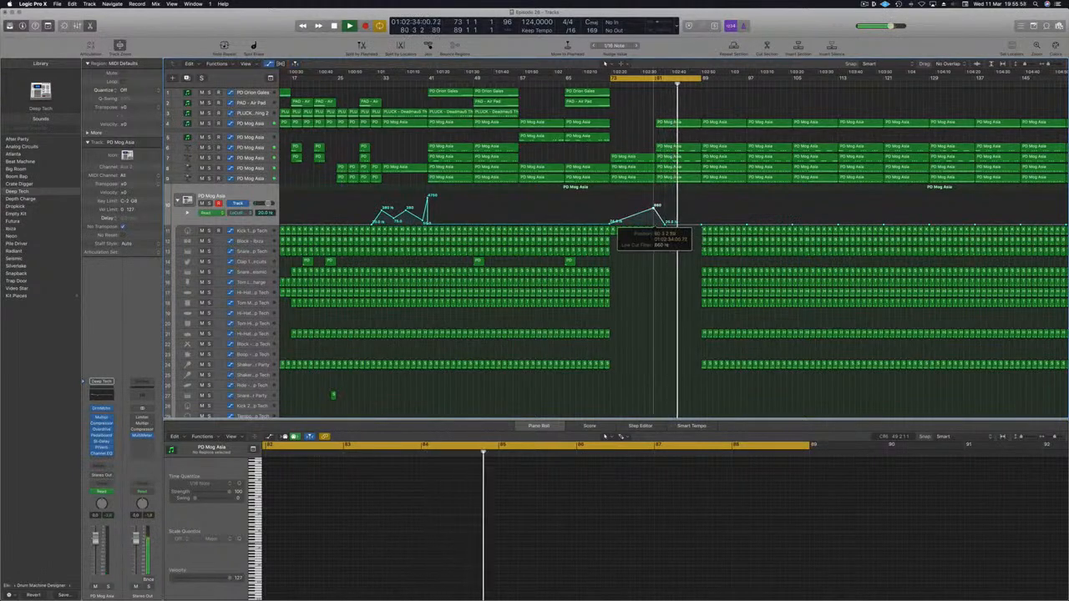
# - Delete all drum regions except the kick from bar 89 to bar 105, restart playback from bar 73 and save the project
pyautogui.scroll(-3, 661, 228)
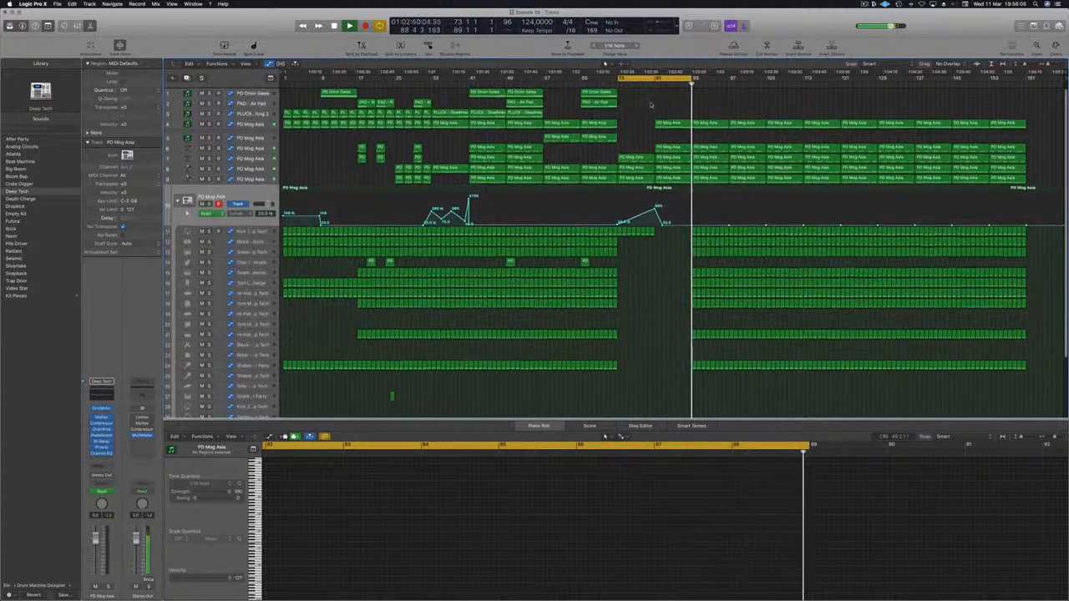
pyautogui.moveTo(683, 225); pyautogui.dragTo(763, 383)
pyautogui.click(683, 253)
pyautogui.moveTo(686, 244); pyautogui.dragTo(764, 379)
pyautogui.press('Delete')
pyautogui.press('space')
pyautogui.press('space')
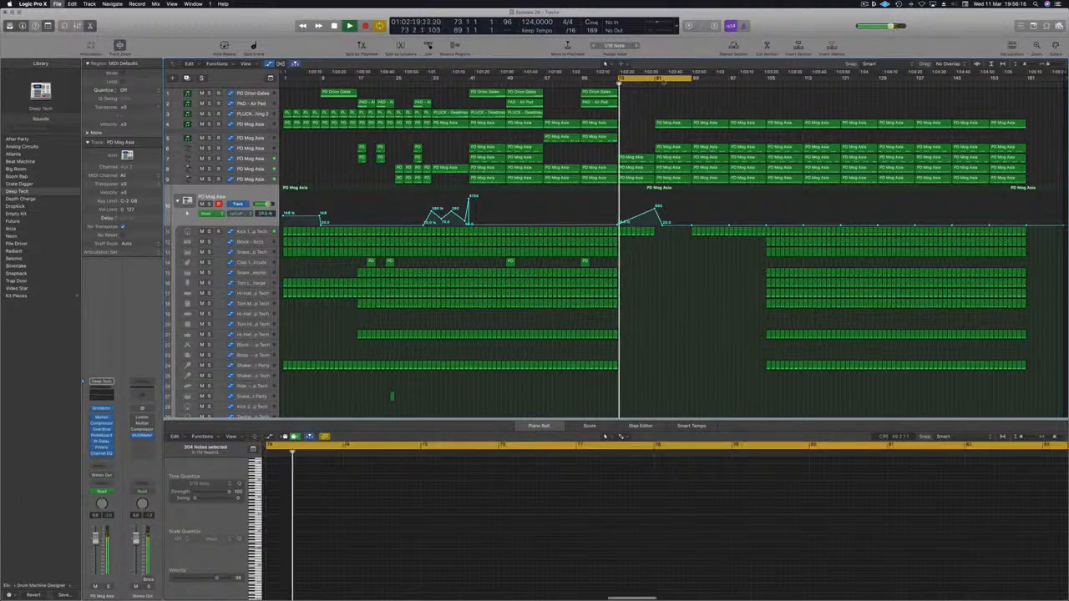
pyautogui.press('super+s')
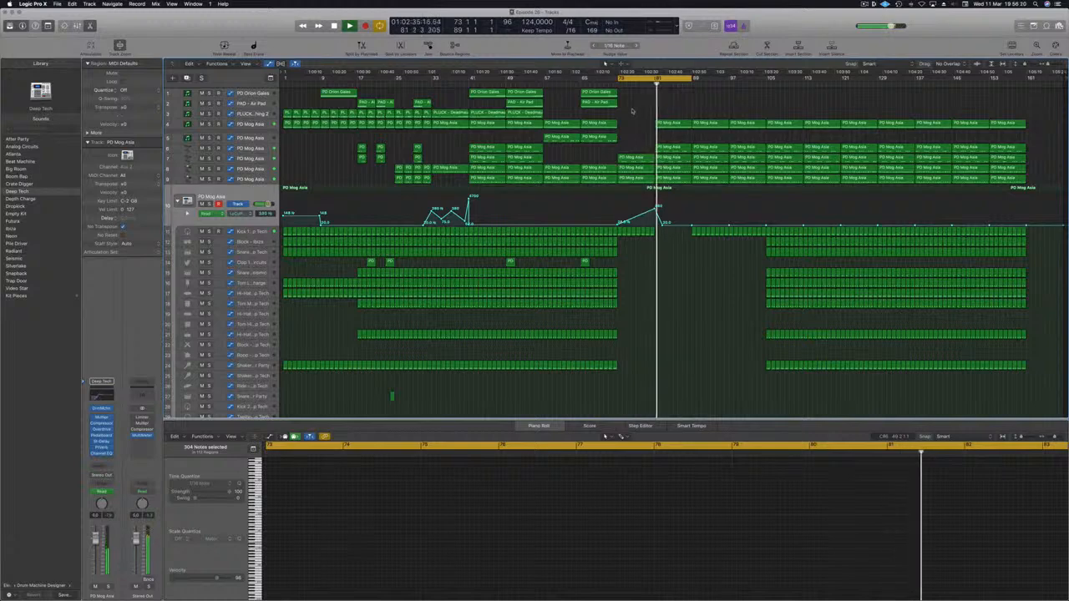
# - Raise the drum stack's low cut to about 840 Hz at bar 89 and 1720 Hz at bar 97, extending the cycle range to bar 105
pyautogui.moveTo(692, 225); pyautogui.dragTo(692, 206)
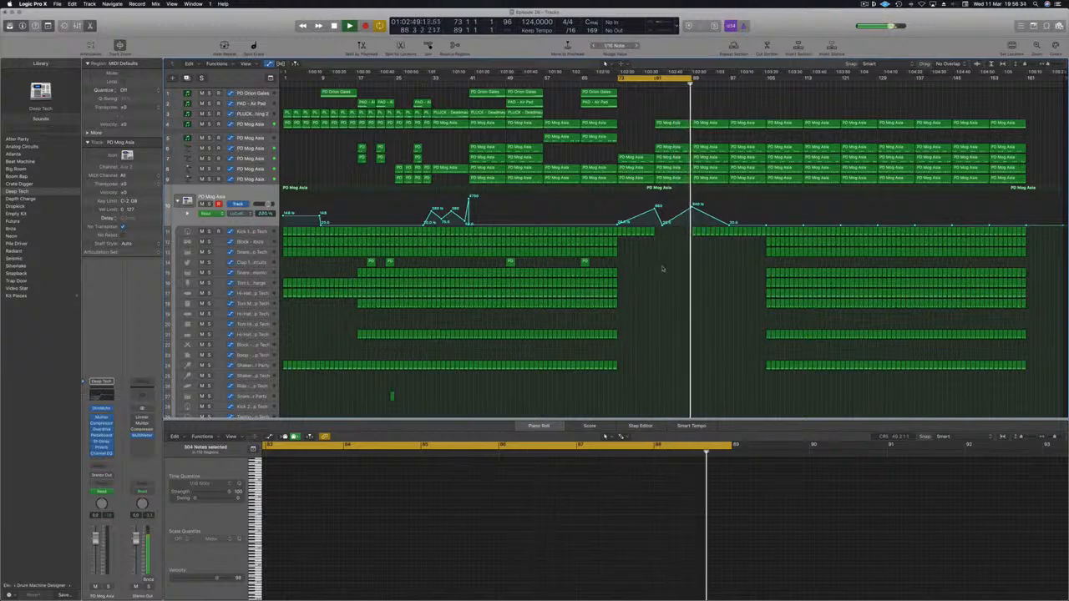
pyautogui.moveTo(692, 81); pyautogui.dragTo(768, 82)
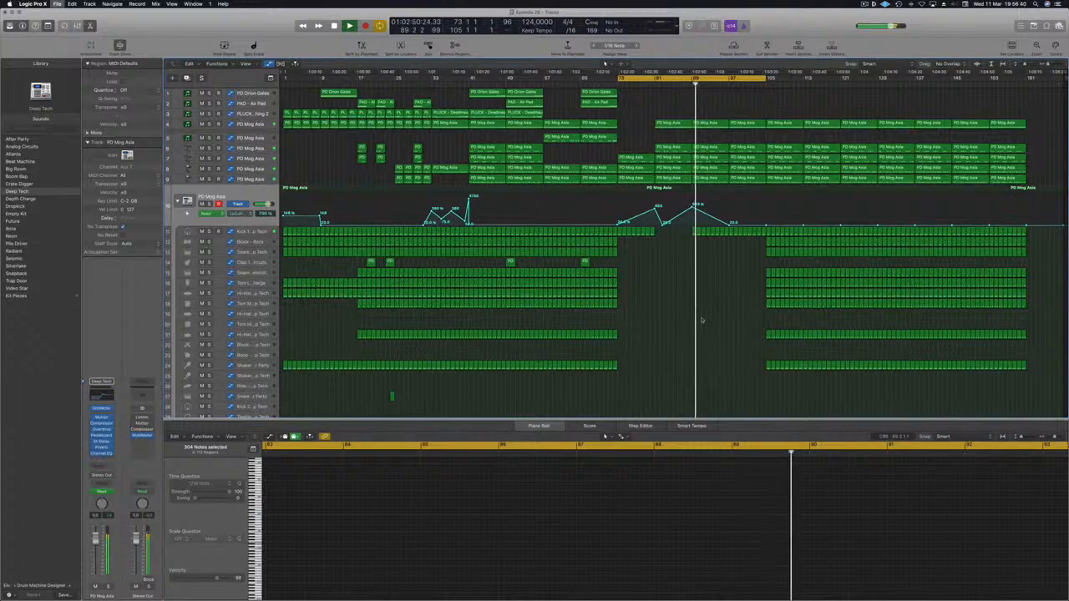
pyautogui.press('super+Right')
pyautogui.moveTo(738, 225); pyautogui.dragTo(738, 204)
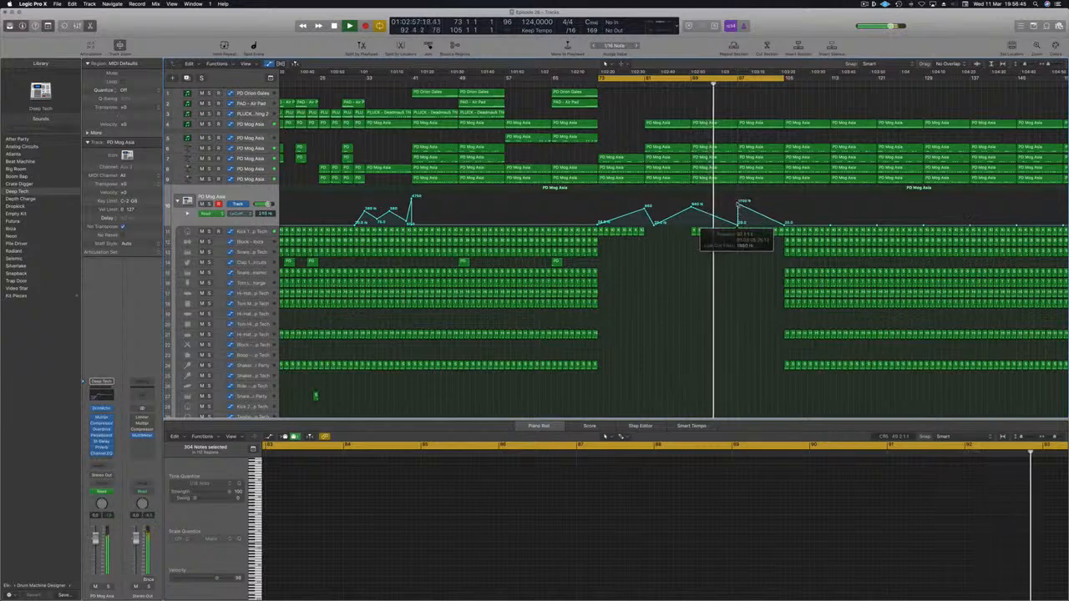
# - Copy an eight-bar PLUCK - Deadmau5 Thing 2 region to bar 81 and play from just before it
pyautogui.click(634, 83)
pyautogui.moveTo(517, 91); pyautogui.dragTo(668, 117)
pyautogui.click(482, 113)
pyautogui.click(640, 84)
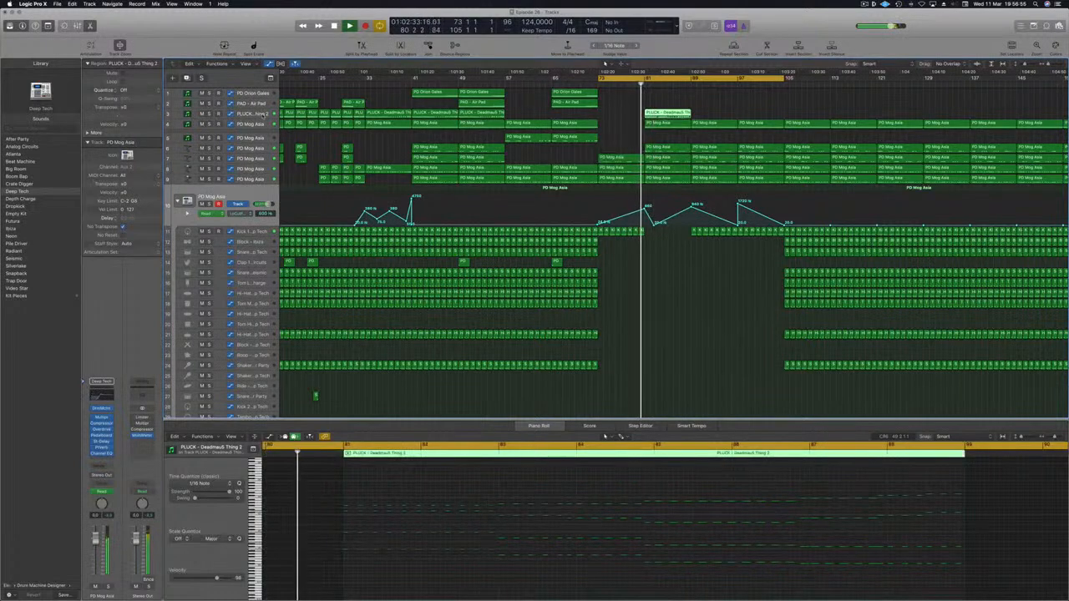
# - Lower the pluck track's cutoff automation at bars 81 and 89, and copy the bar 81 pluck region to bar 89
pyautogui.click(655, 113)
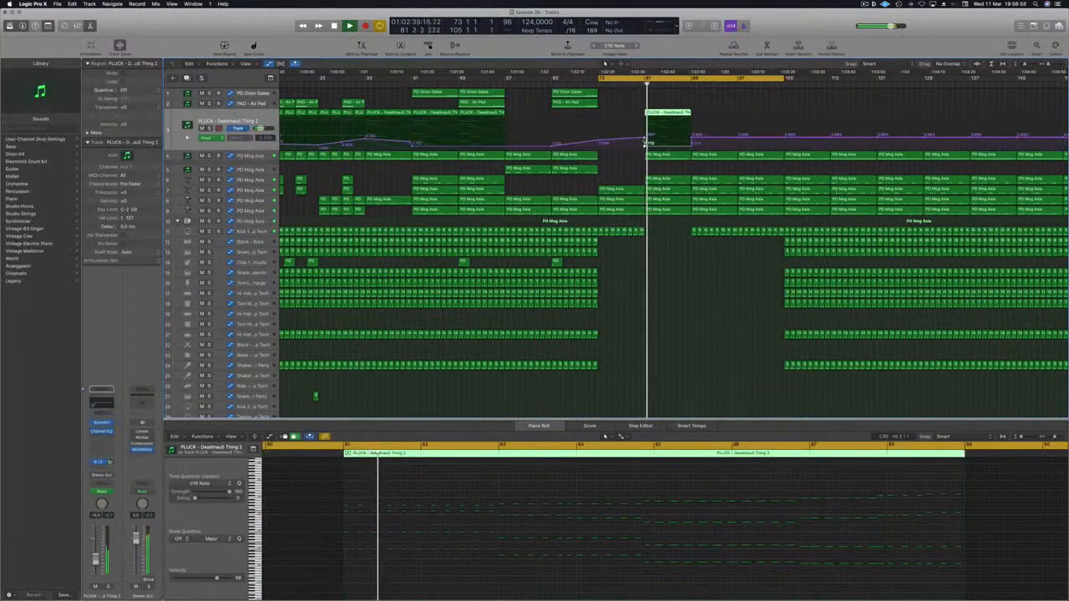
pyautogui.click(645, 143)
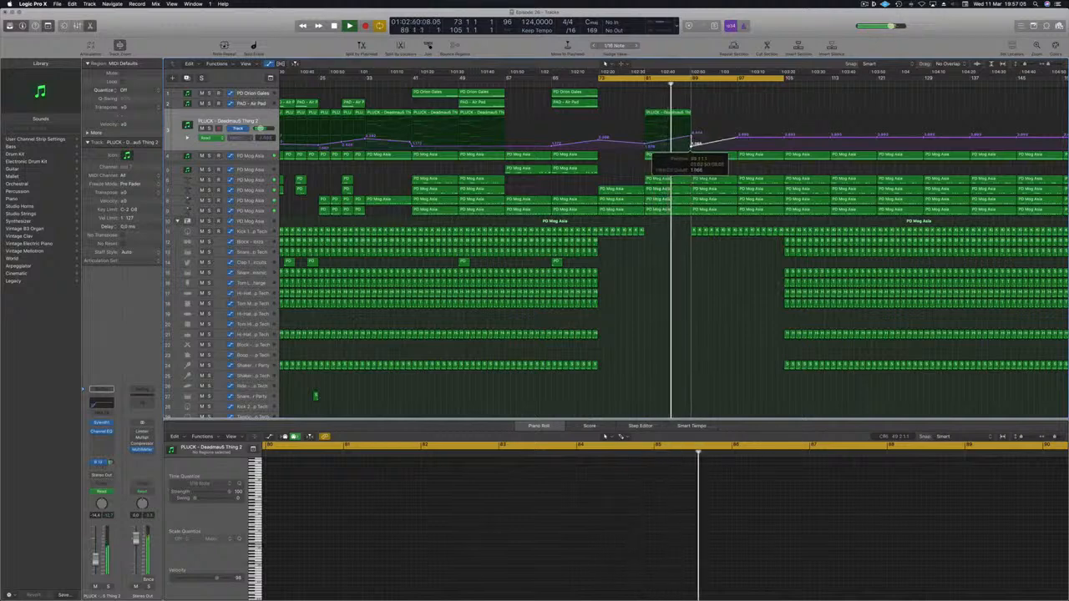
pyautogui.moveTo(673, 112); pyautogui.dragTo(712, 120)
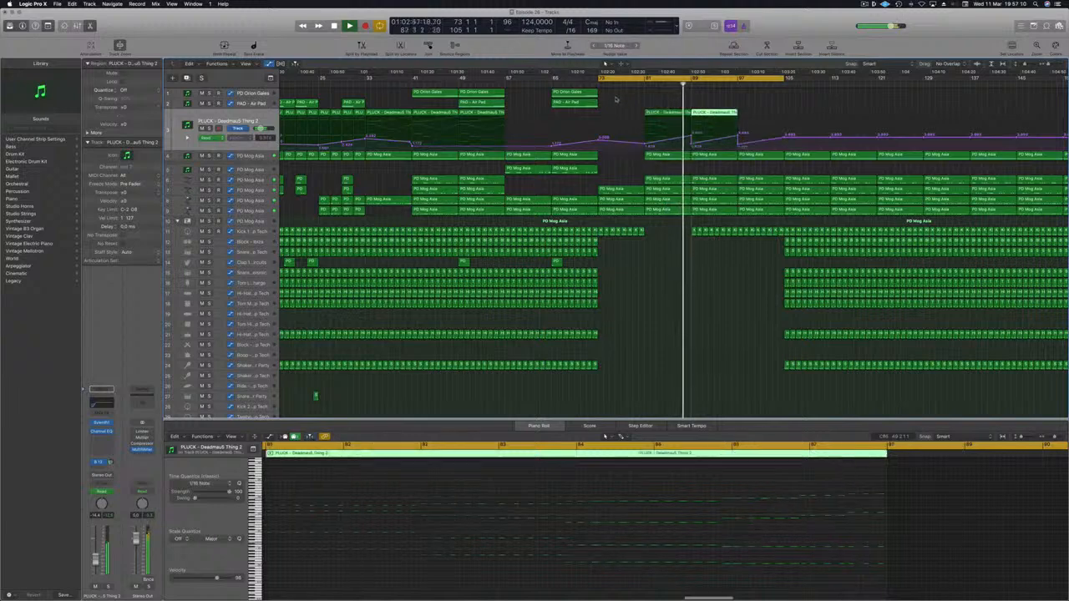
# - Copy the PD Orion Gates and PAD - Air Pad regions with their automation from bar 65 to bar 81
pyautogui.moveTo(613, 102); pyautogui.dragTo(592, 94)
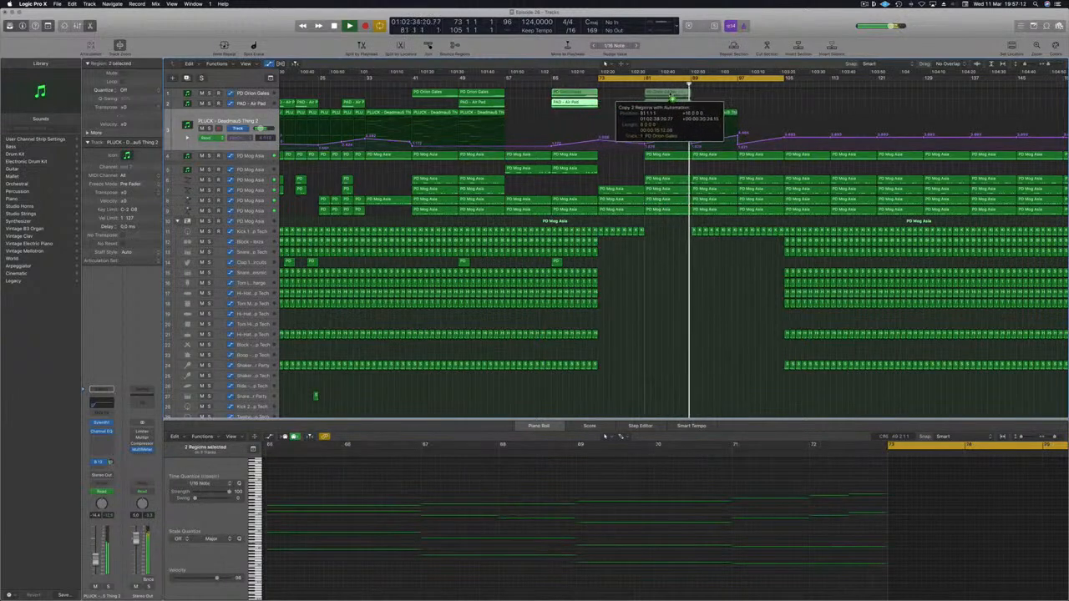
pyautogui.moveTo(669, 95); pyautogui.dragTo(668, 95)
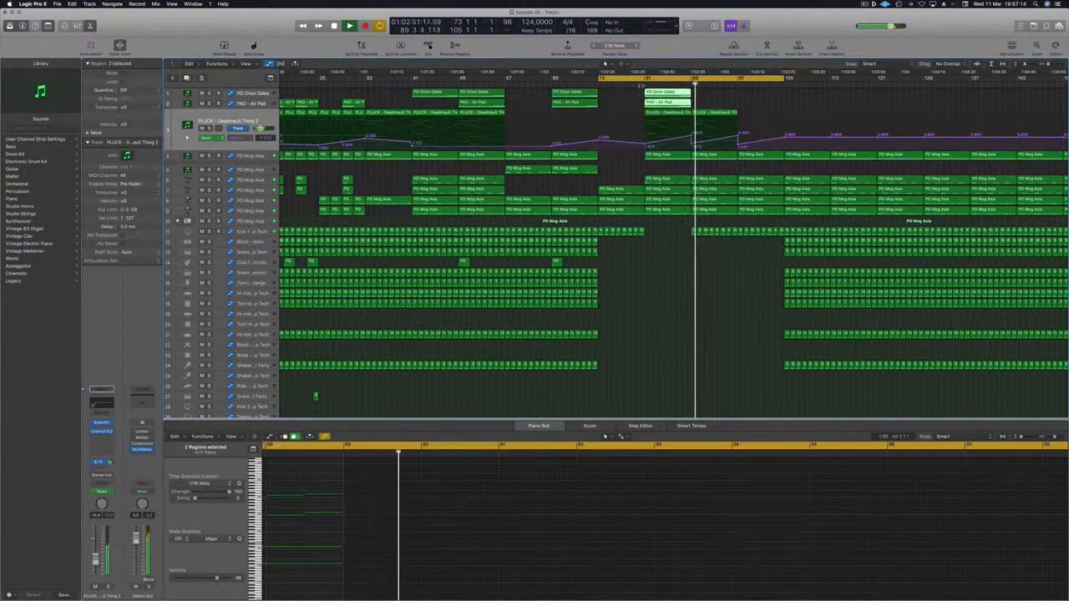
pyautogui.click(669, 257)
# - Lower the pluck track's cutoff automation slightly further at bar 81
pyautogui.press('super+Left')
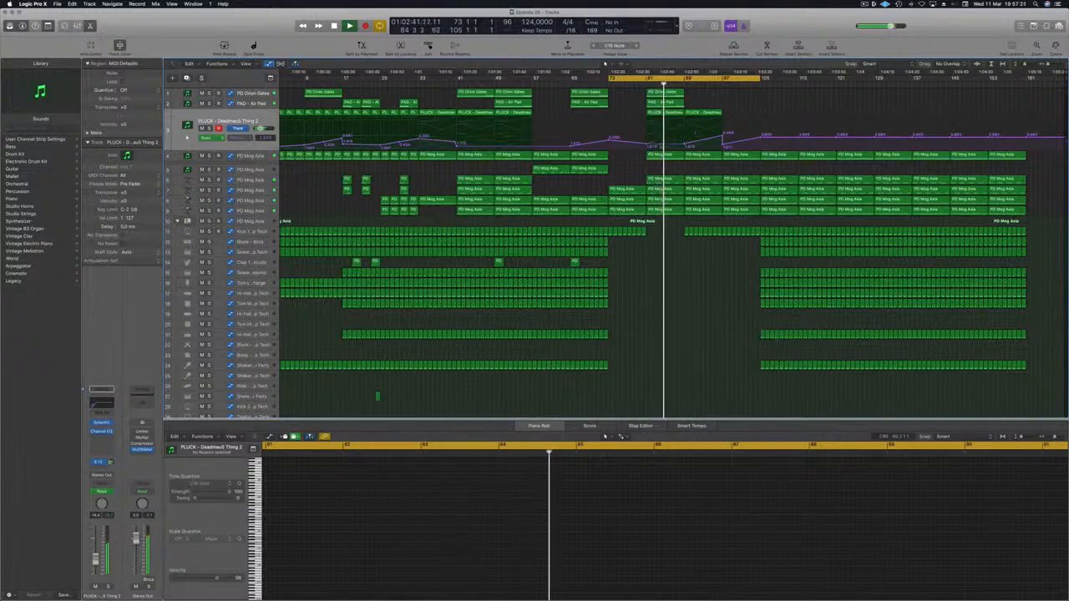
pyautogui.moveTo(648, 145); pyautogui.dragTo(648, 147)
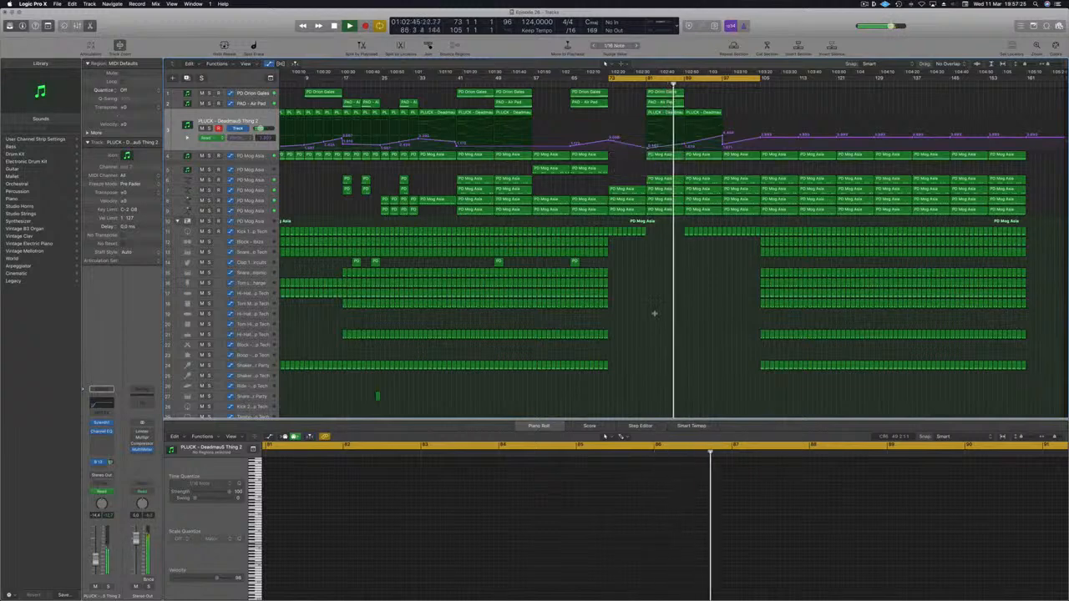
pyautogui.press('super+Left')
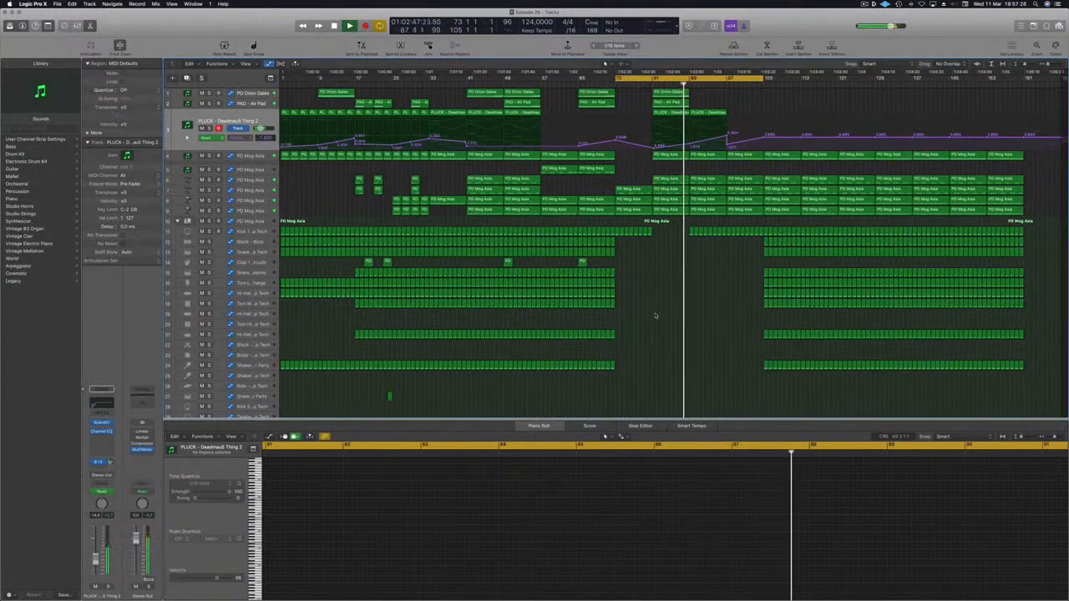
# - Set the drum stack's low cut automation to about 175 Hz at bar 89 and about 92 Hz just before bar 97
pyautogui.scroll(5, 697, 301)
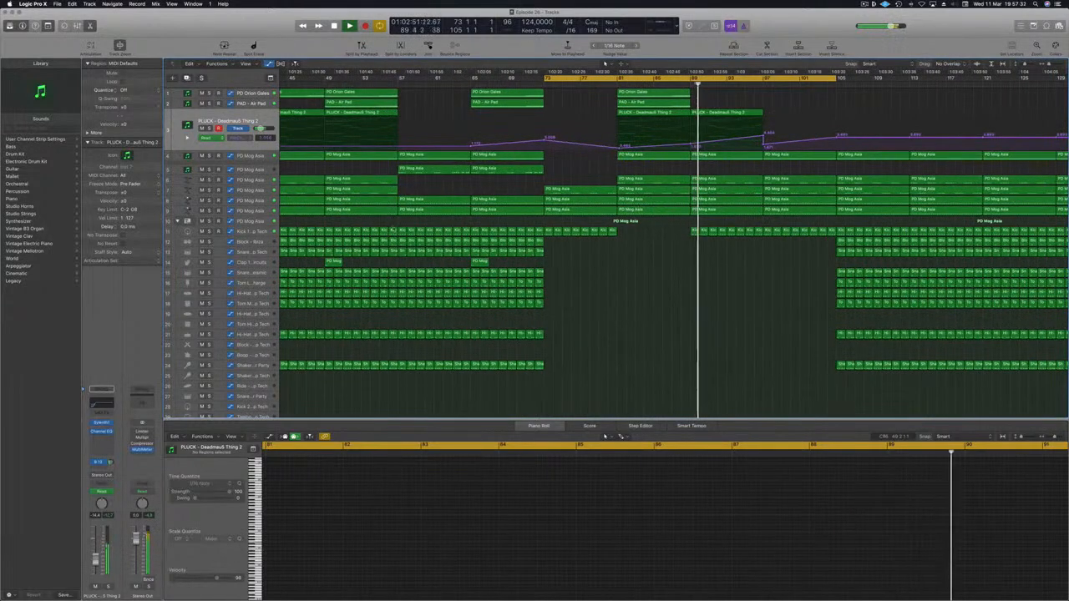
pyautogui.click(250, 222)
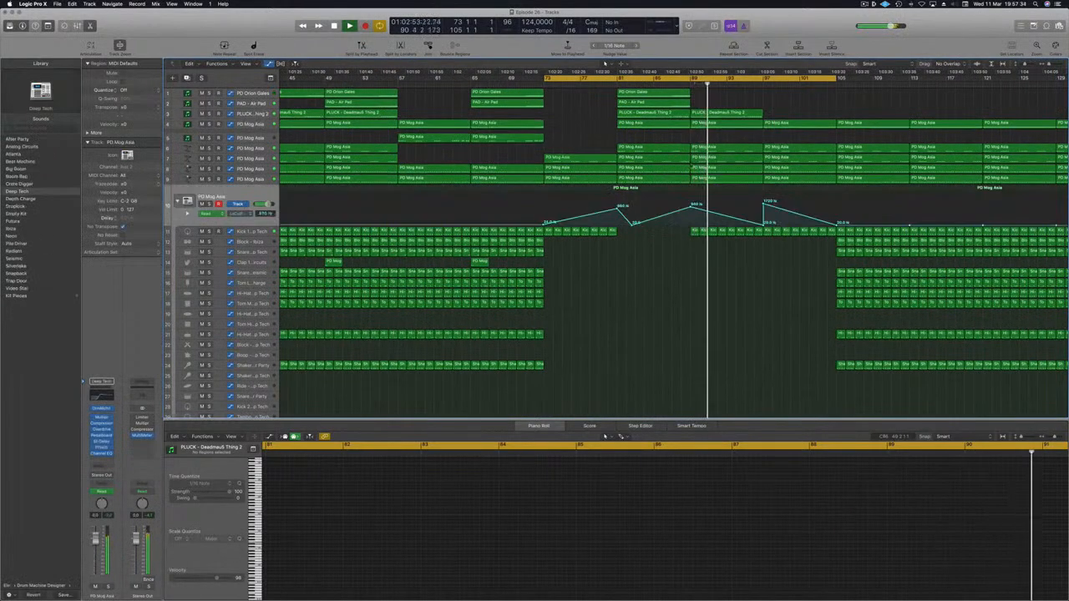
pyautogui.moveTo(691, 207); pyautogui.dragTo(690, 217)
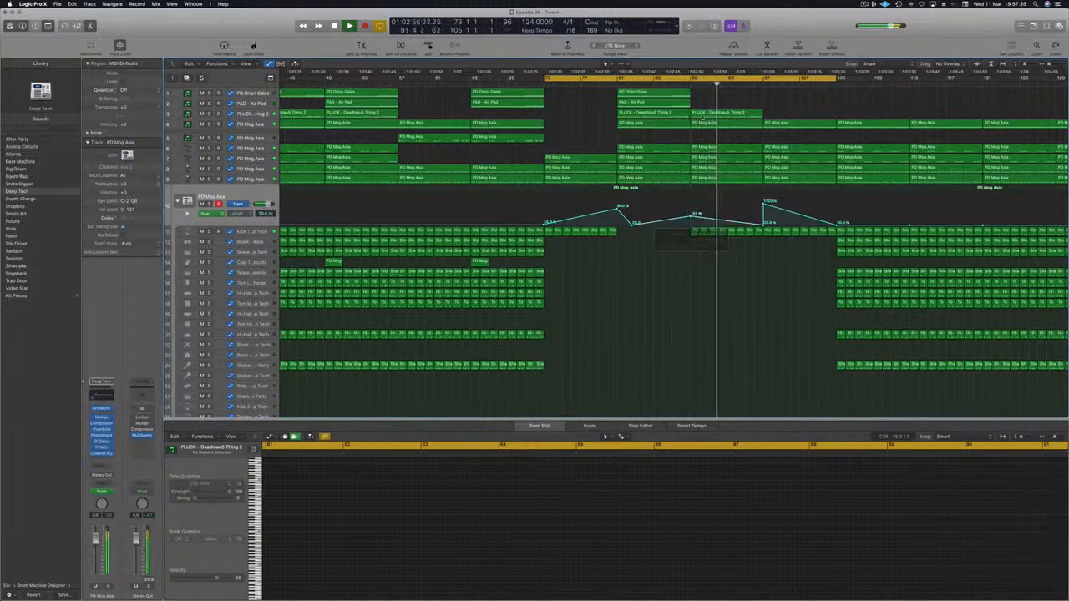
pyautogui.click(682, 84)
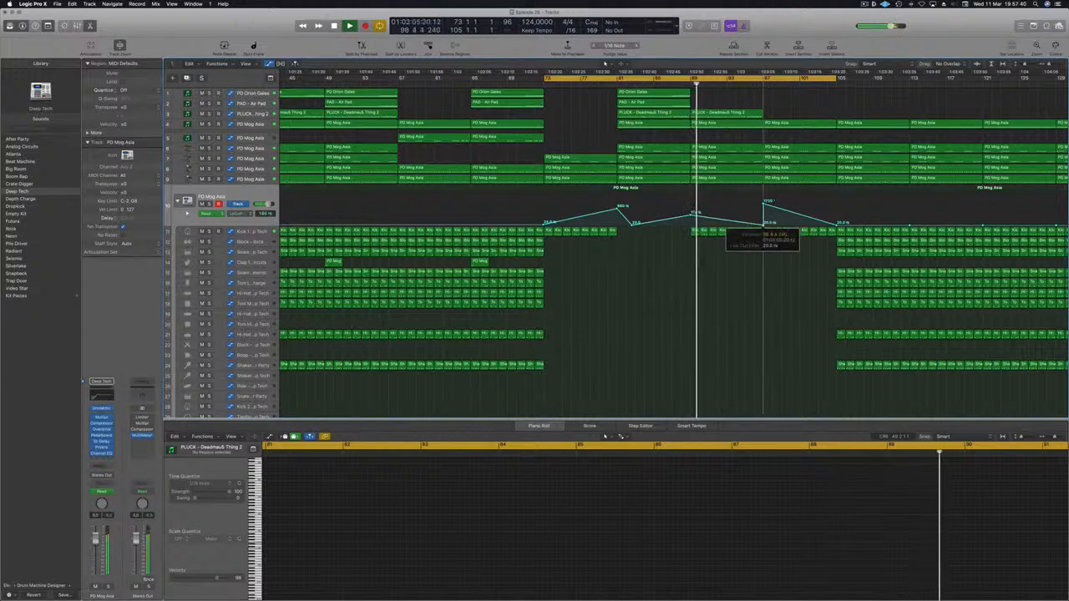
pyautogui.hscroll(10, 665, 525)
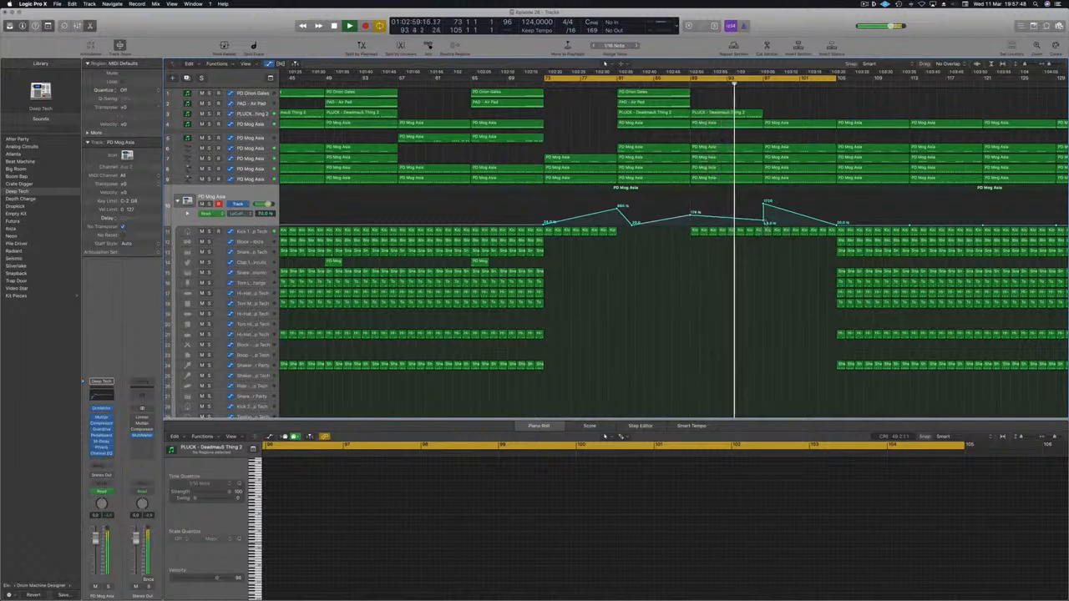
pyautogui.moveTo(691, 214); pyautogui.dragTo(692, 216)
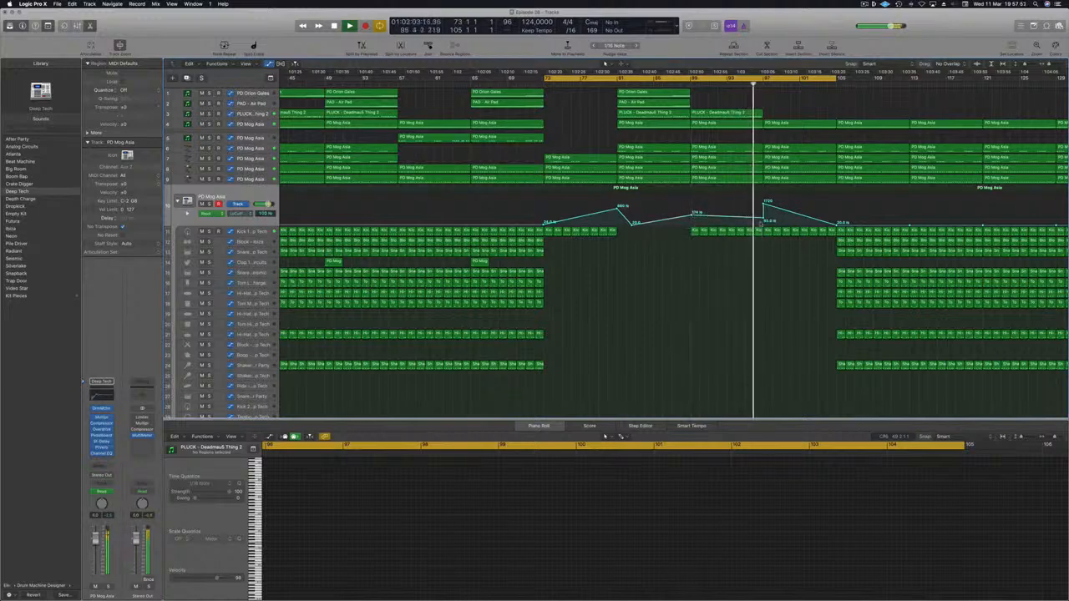
# - Copy the pluck region from bar 89 to bar 97
pyautogui.hscroll(-5, 732, 191)
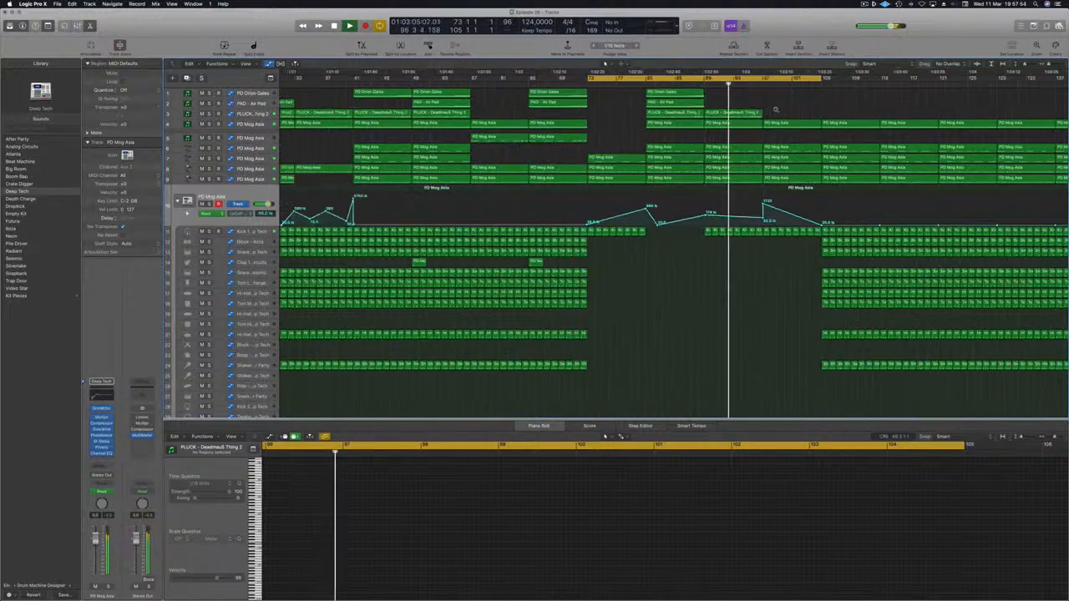
pyautogui.click(714, 113)
pyautogui.moveTo(712, 112); pyautogui.dragTo(749, 112)
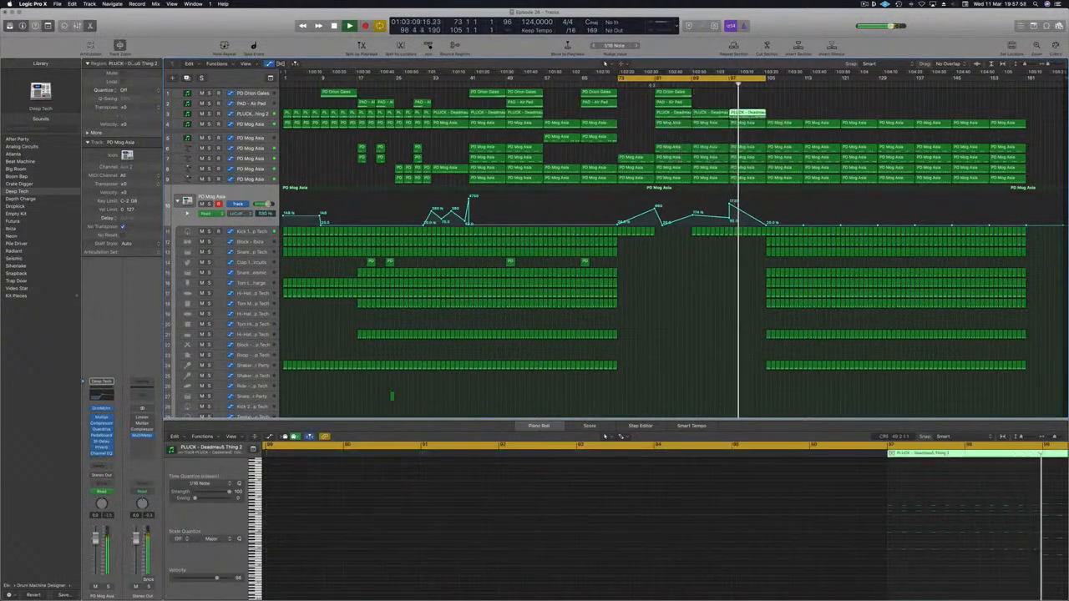
# - Play back from bar 73 and pull the drum stack's low cut automation spike at bar 97 down to the level just before it
pyautogui.click(618, 84)
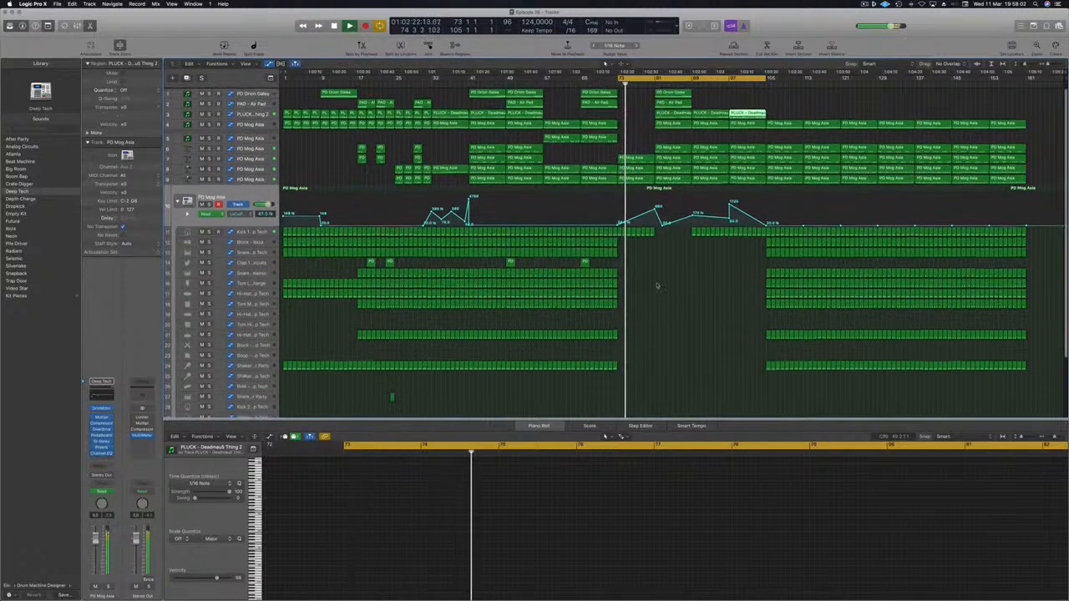
pyautogui.click(656, 284)
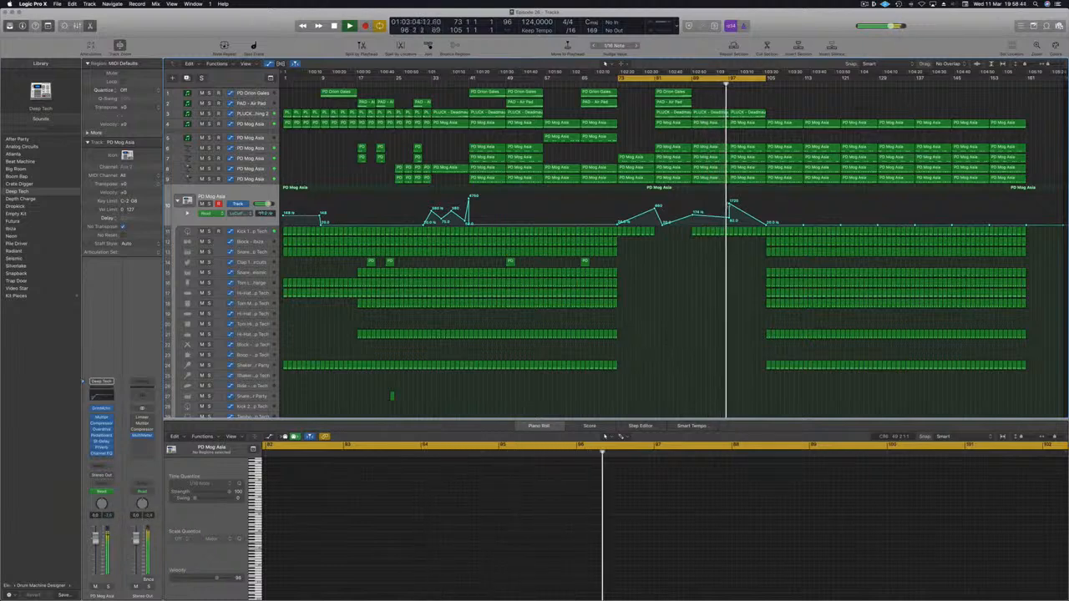
pyautogui.moveTo(730, 203); pyautogui.dragTo(732, 219)
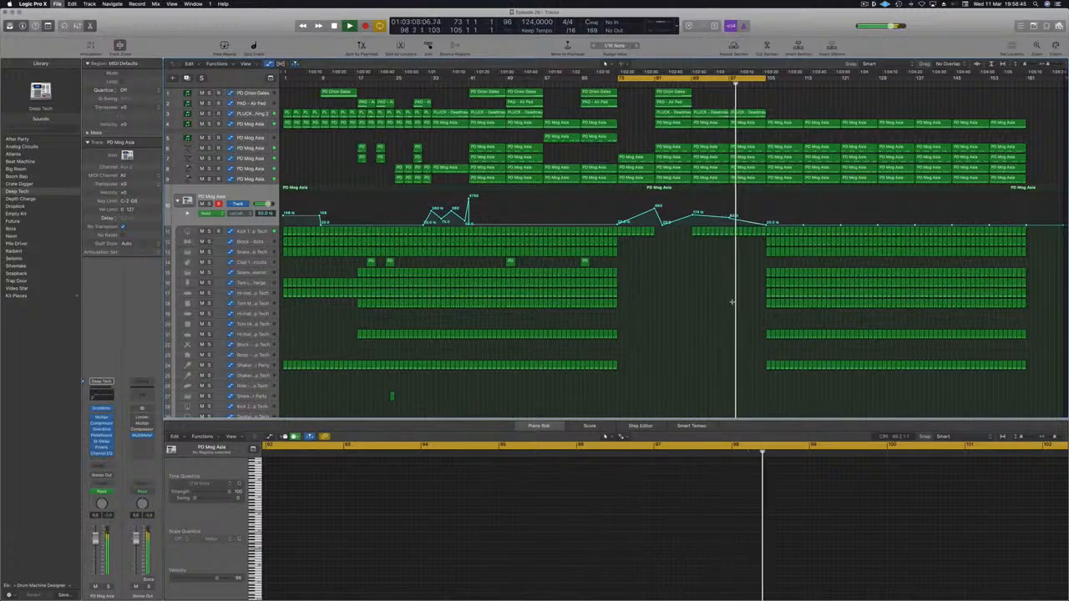
# - Delete the last Kick 1 region at bar 104, just before the full drums re-enter at bar 105
pyautogui.press('super+Right')
pyautogui.press('super+Right')
pyautogui.press('super+Right')
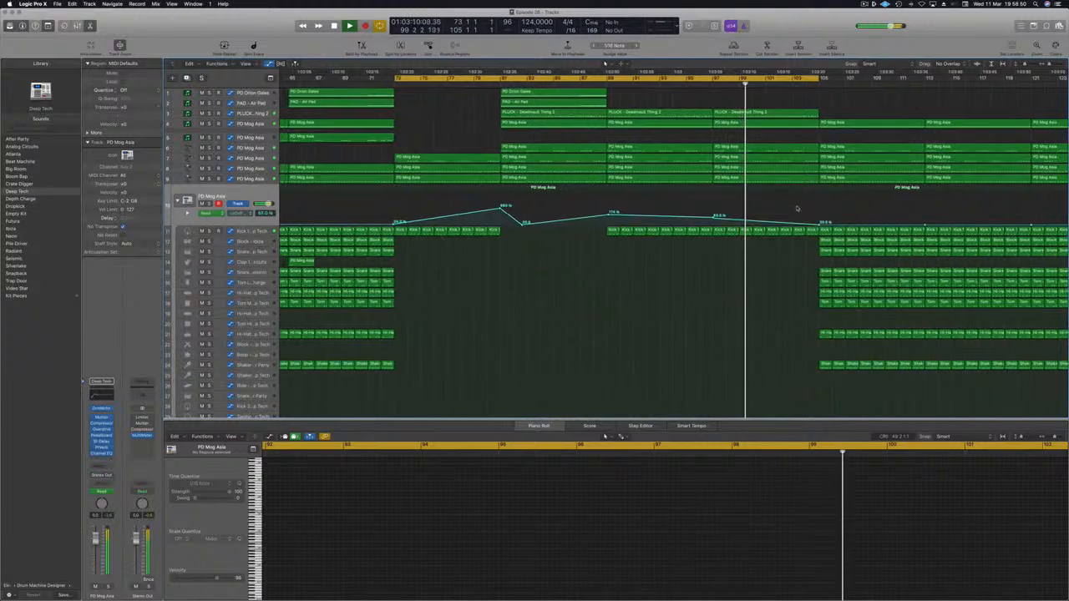
pyautogui.press('super+Left')
pyautogui.press('super+Left')
pyautogui.click(782, 232)
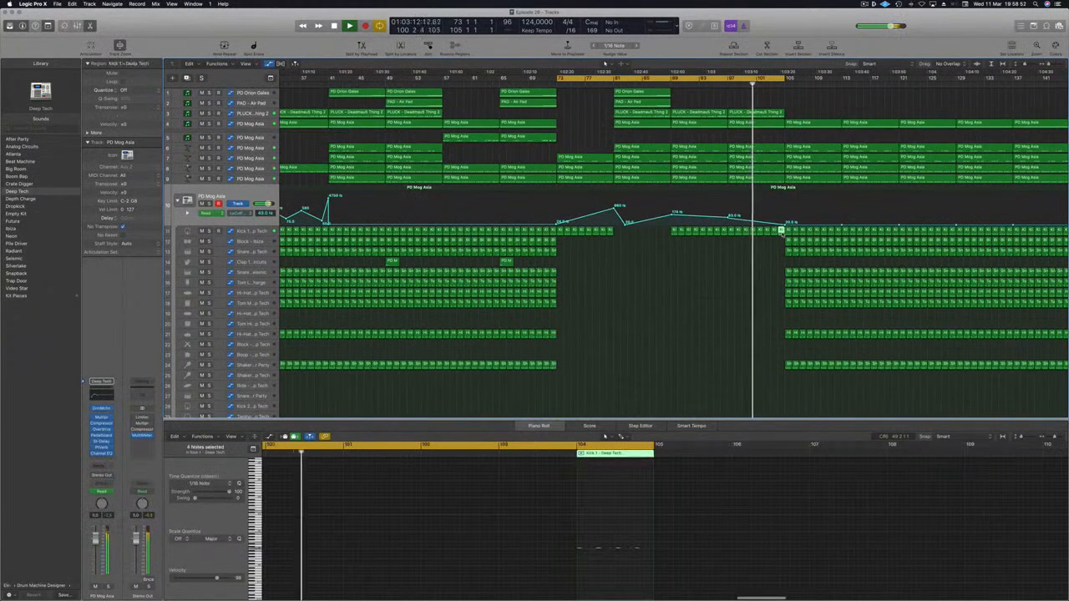
pyautogui.click(784, 234)
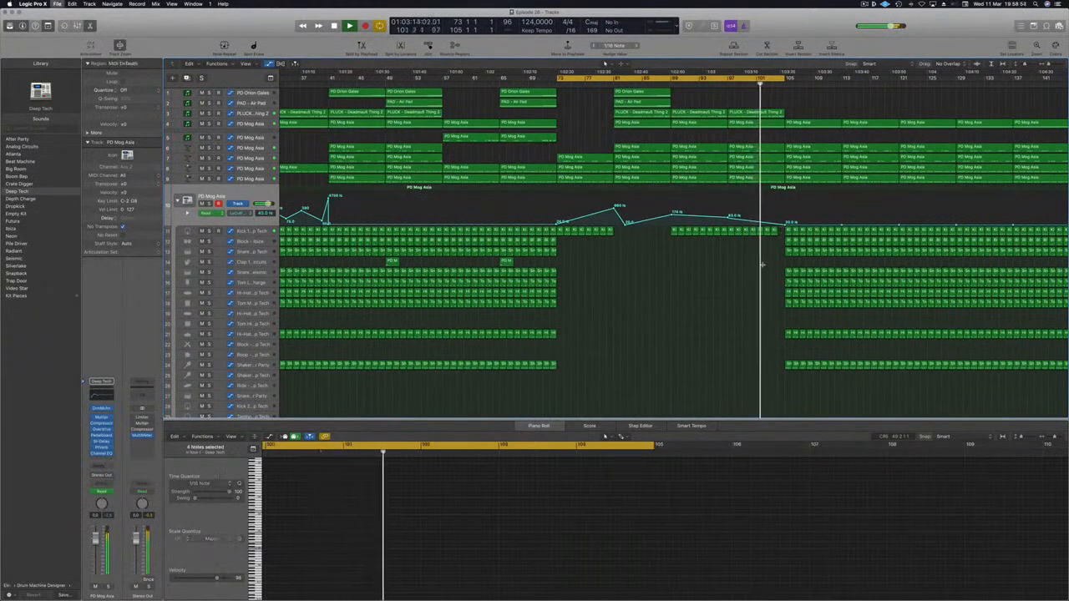
pyautogui.press('super+Left')
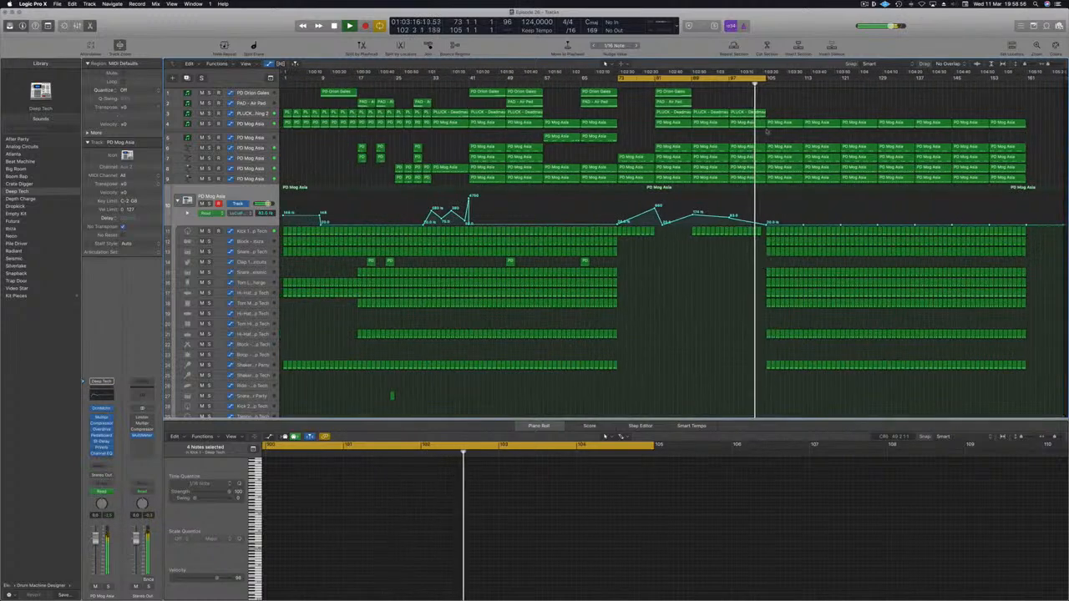
# - Copy the PD Orion Gates and PAD - Air Pad regions from bar 81 to bar 105, extending the cycle range to just past bar 121
pyautogui.moveTo(673, 93); pyautogui.dragTo(849, 79)
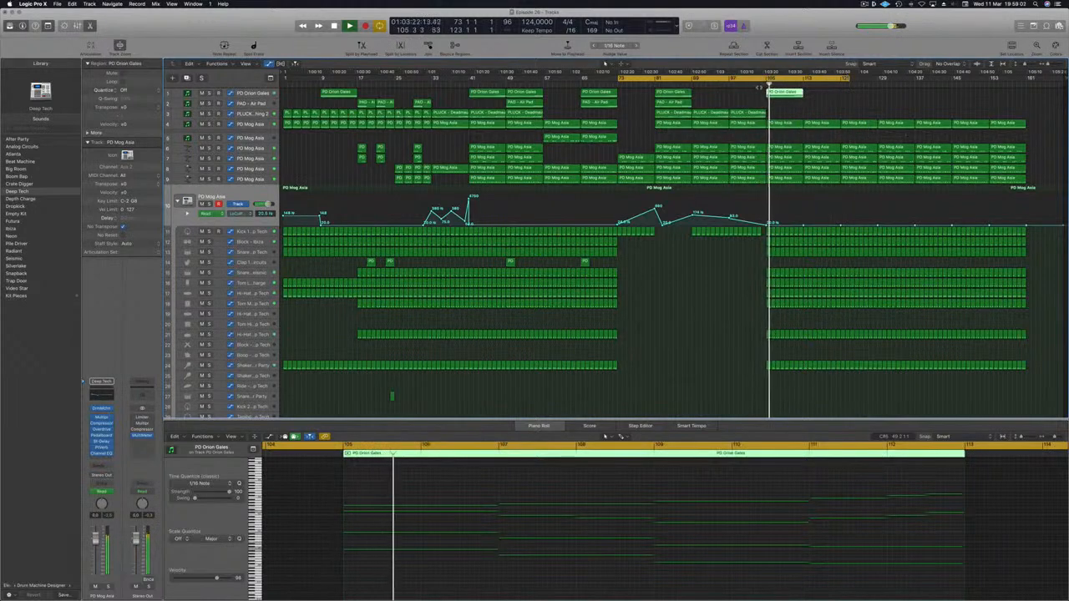
pyautogui.moveTo(674, 102); pyautogui.dragTo(782, 105)
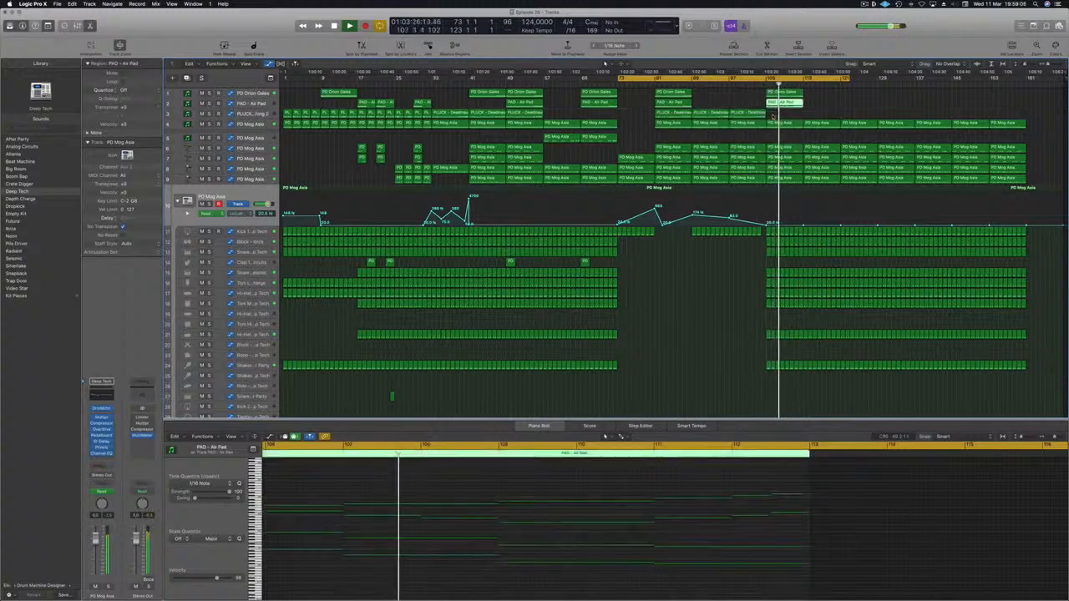
# - Copy the two pluck regions with their automation from bar 89 to bar 105 and remove the cutoff drop at bar 113
pyautogui.keyDown('shift'); pyautogui.click(708, 113); pyautogui.keyUp('shift')
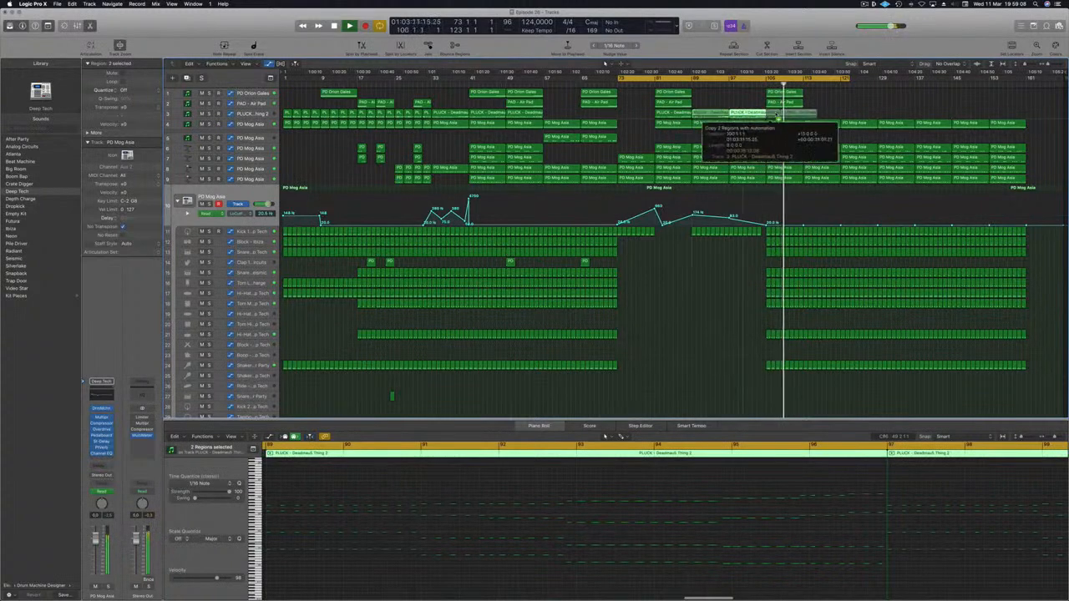
pyautogui.moveTo(790, 114); pyautogui.dragTo(789, 115)
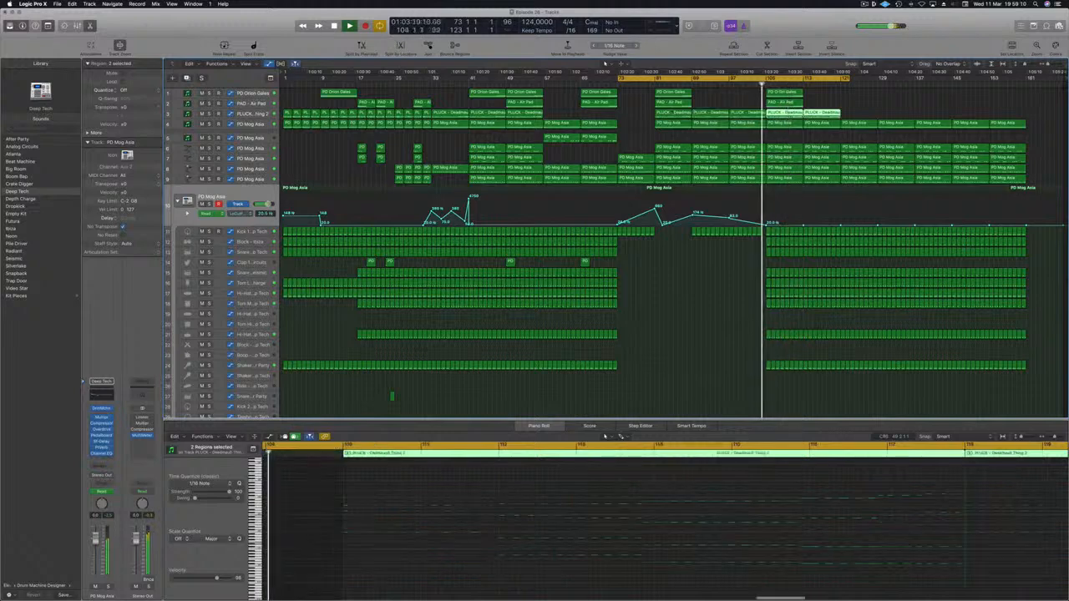
pyautogui.click(266, 113)
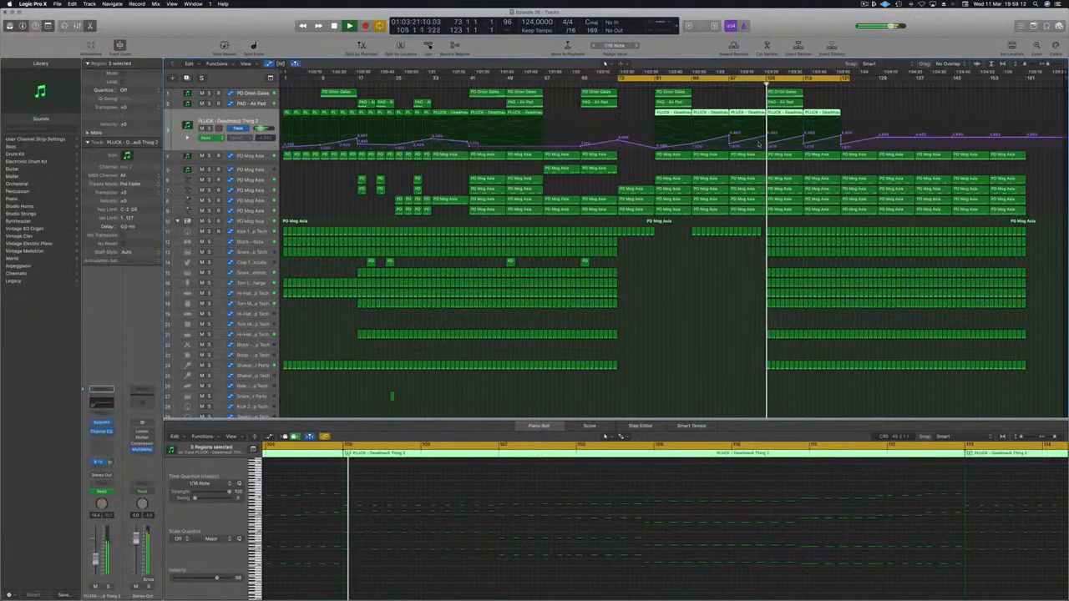
pyautogui.click(769, 144)
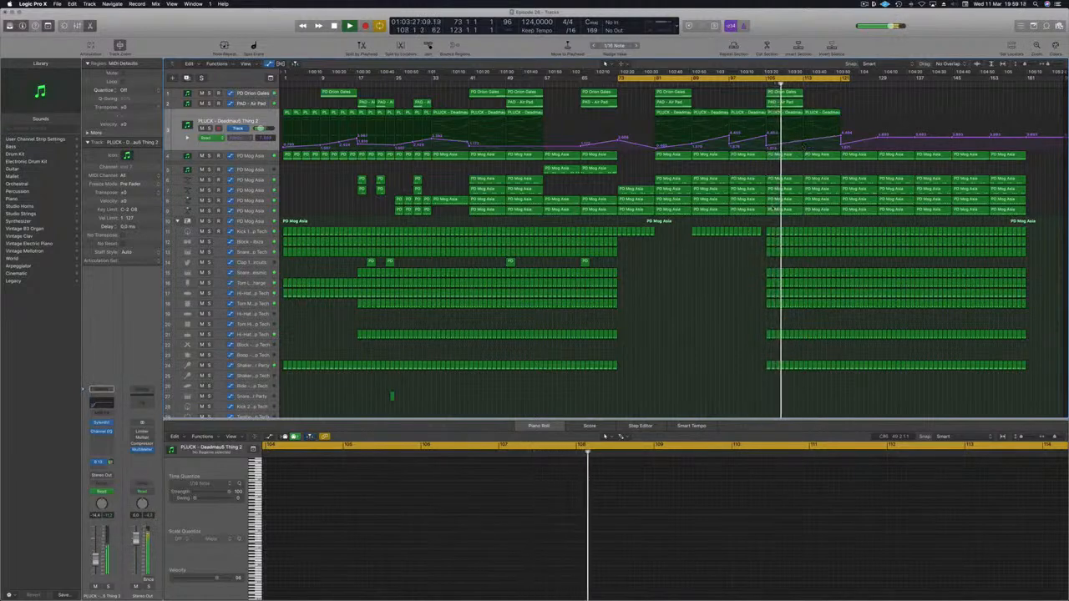
# - Copy the Noise Impact region from bar 57 to bar 105
pyautogui.click(584, 262)
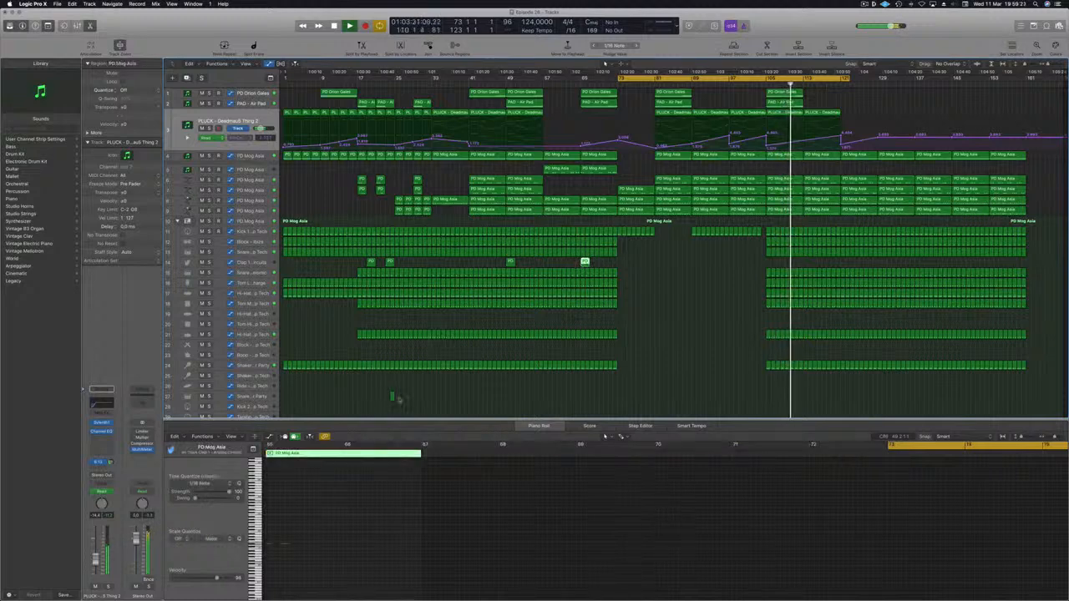
pyautogui.scroll(-3, 397, 401)
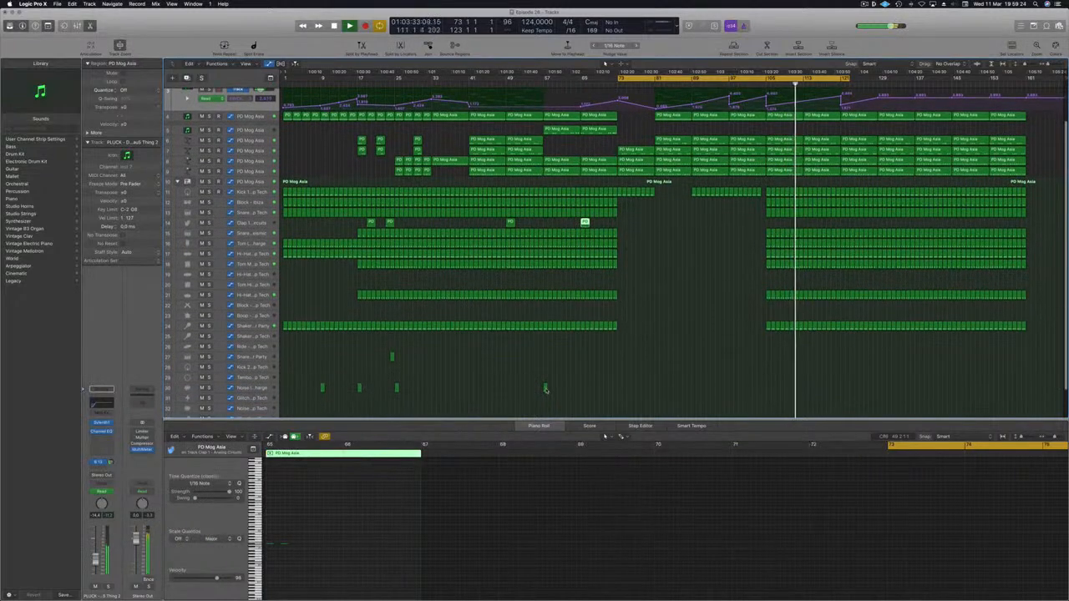
pyautogui.moveTo(546, 389); pyautogui.dragTo(767, 388)
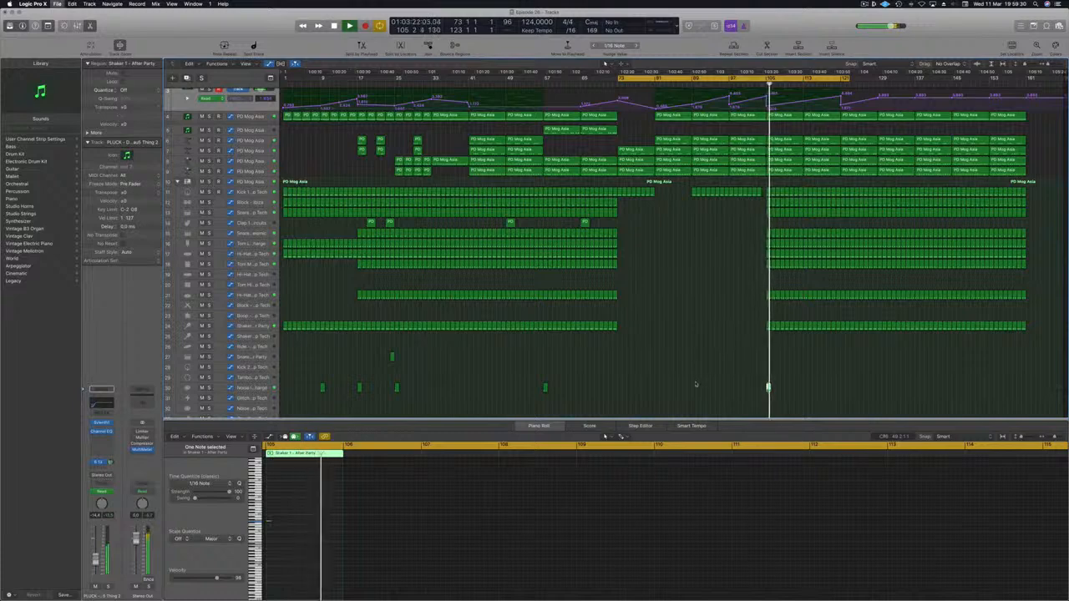
pyautogui.scroll(3, 736, 365)
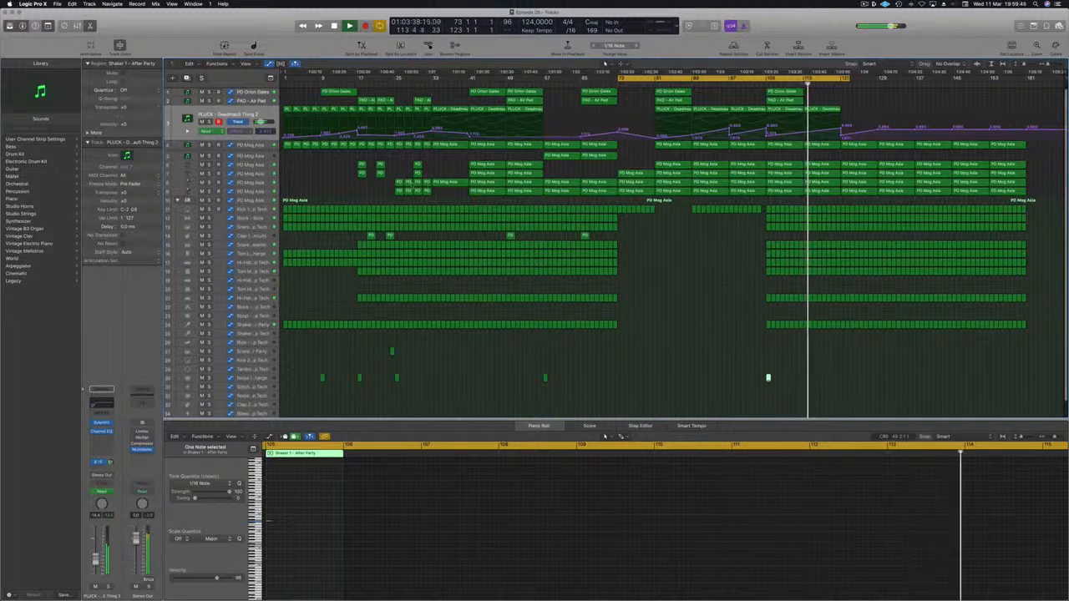
# - Delete all regions from bar 153 to bar 161 on every track
pyautogui.moveTo(1044, 151); pyautogui.dragTo(993, 351)
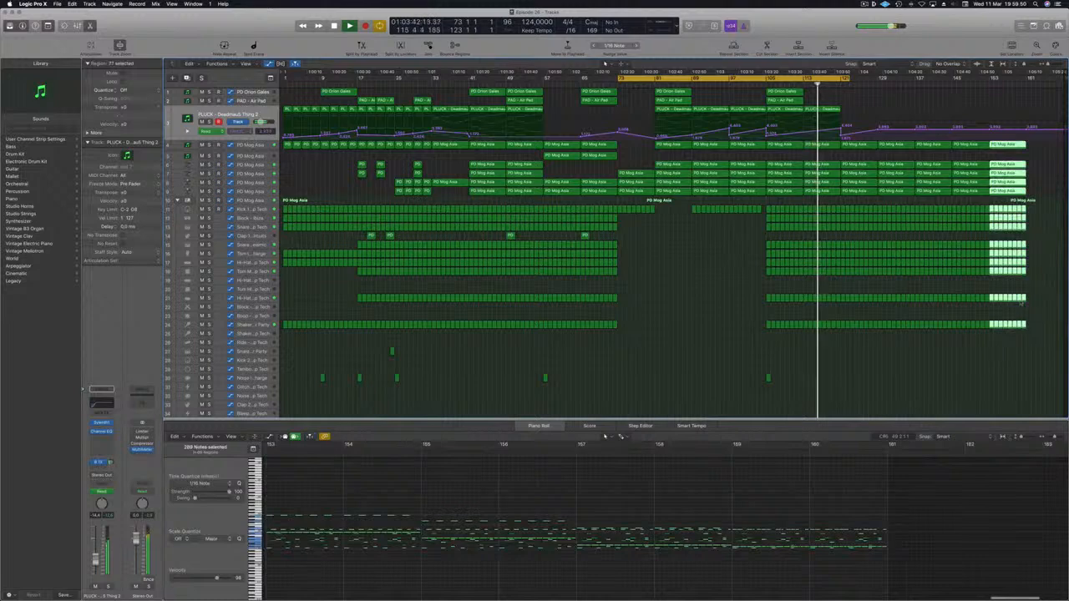
pyautogui.press('Delete')
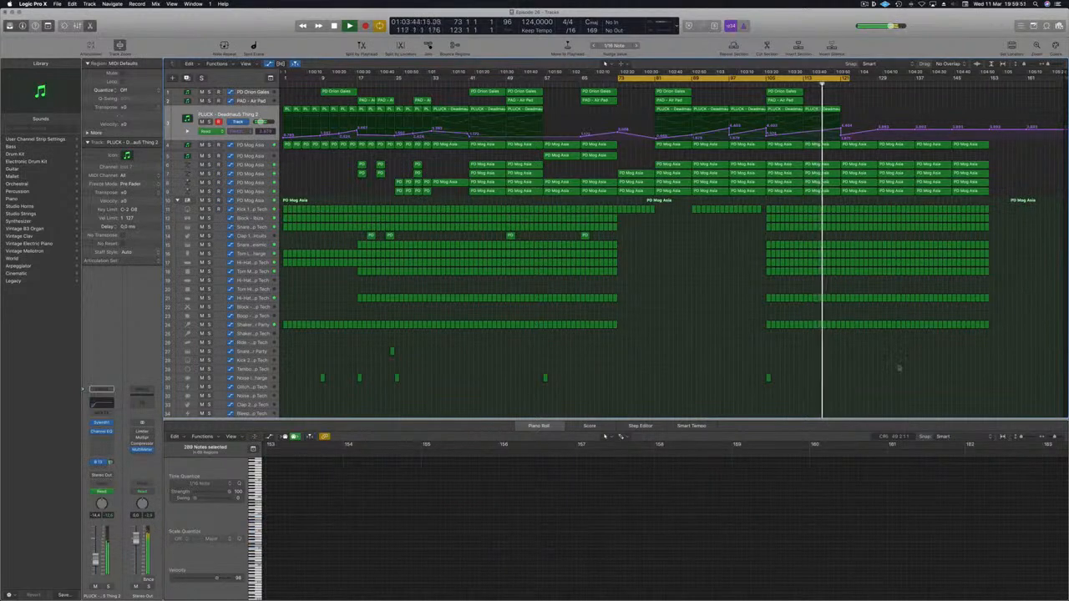
# - Lower the pluck track's cutoff automation peak at bar 121 and copy the PD Orion Gates and PAD - Air Pad regions from bar 105 to bar 121
pyautogui.press('super+Right')
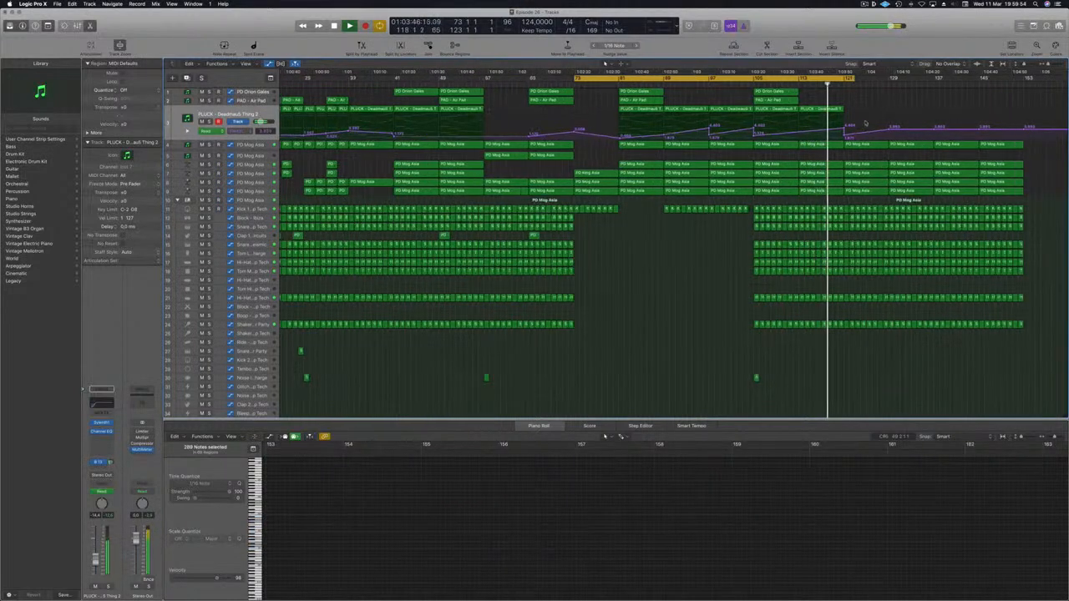
pyautogui.moveTo(844, 128); pyautogui.dragTo(845, 130)
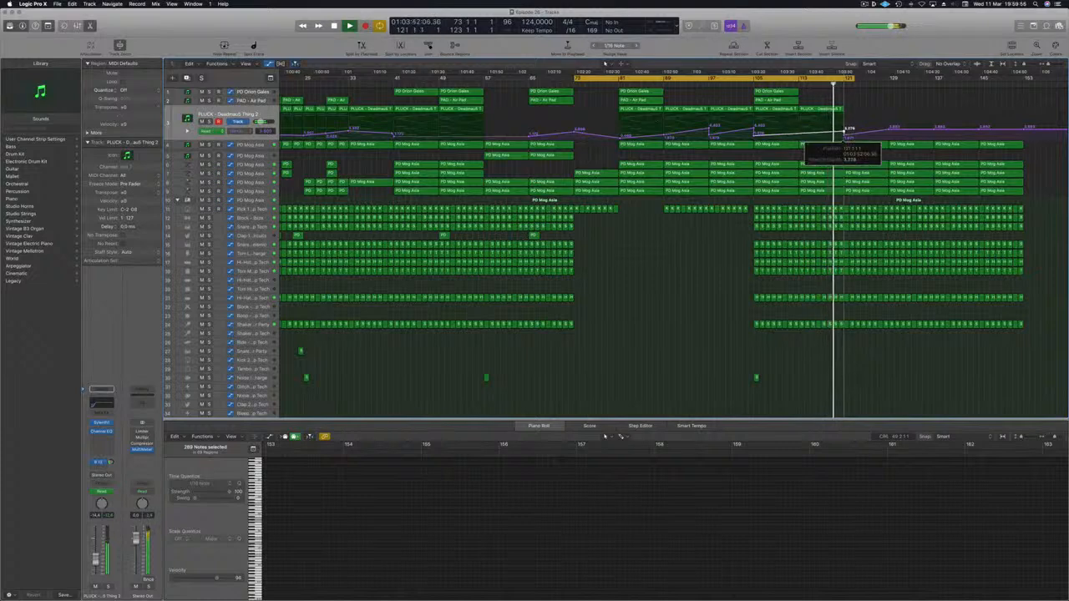
pyautogui.press('super+Left')
pyautogui.moveTo(808, 90); pyautogui.dragTo(856, 100)
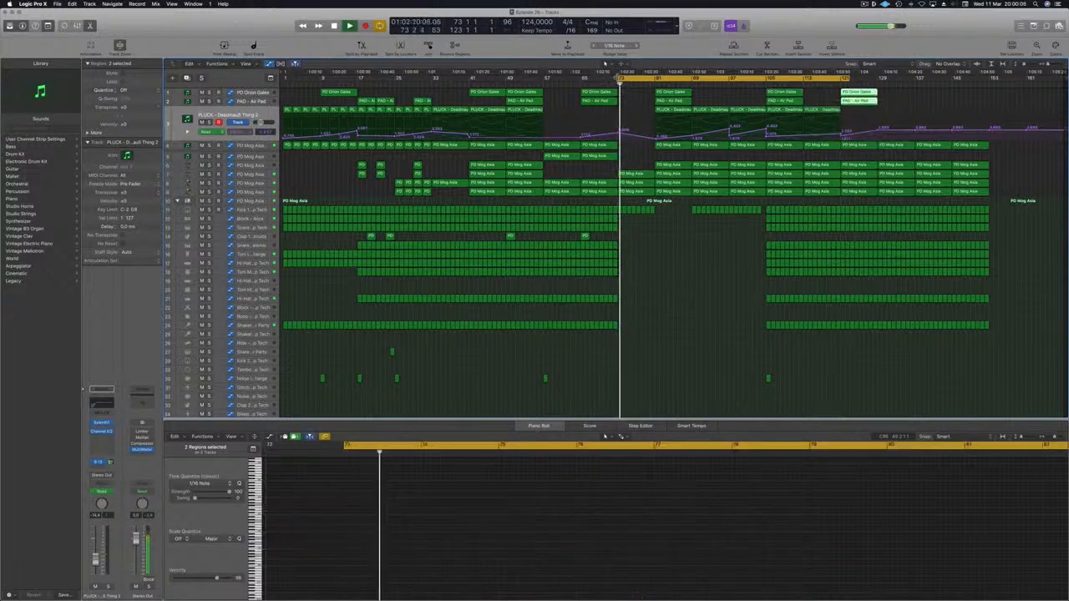
# - Extend the cycle range back to bar 1 and play the arrangement from the beginning
pyautogui.moveTo(286, 92); pyautogui.dragTo(282, 92)
pyautogui.press('space')
pyautogui.press('space')
pyautogui.click(866, 4)
pyautogui.click(811, 23)
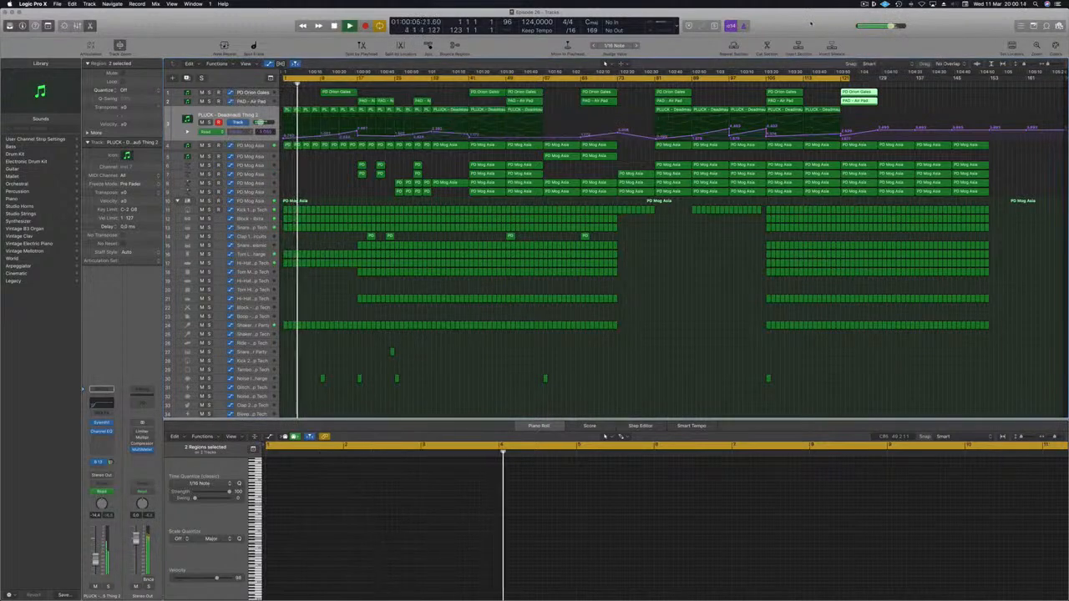
# - Select the PD Orion Gates track and examine its volume automation lane during playback
pyautogui.click(323, 187)
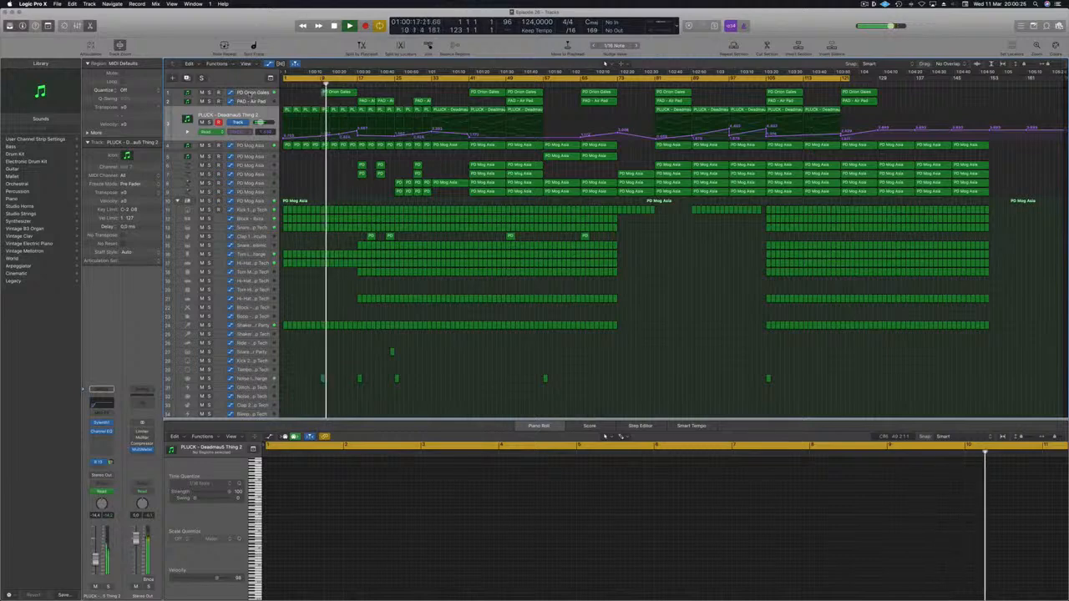
pyautogui.click(248, 93)
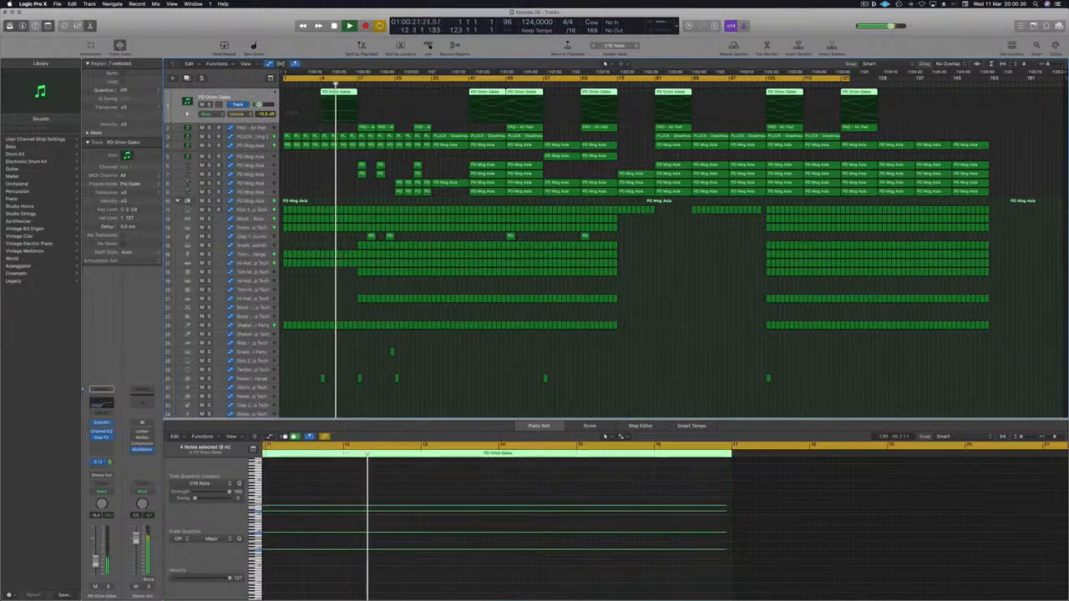
pyautogui.click(327, 187)
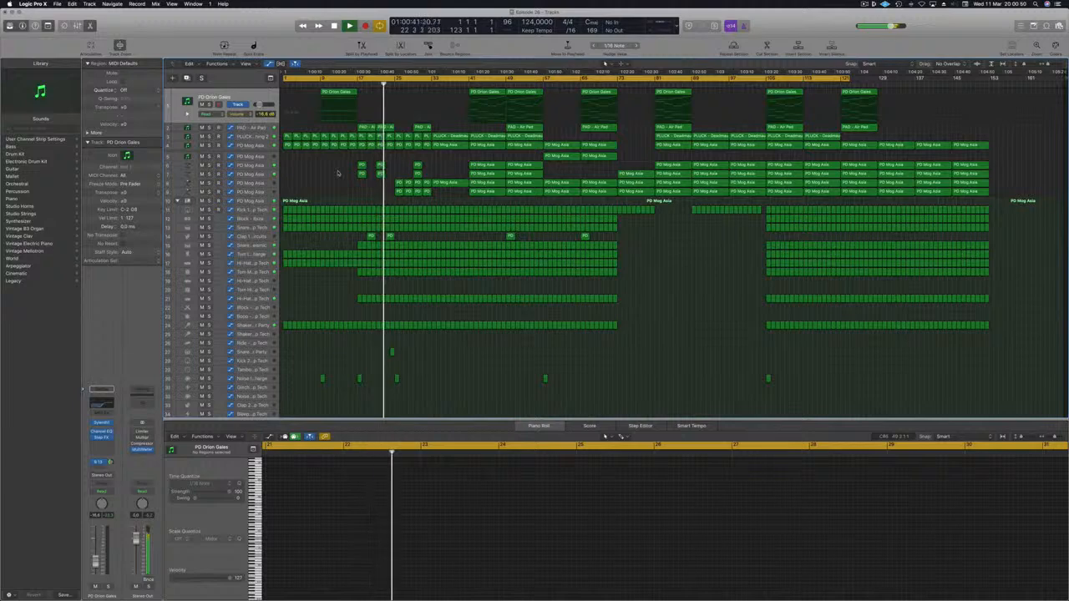
# - Copy the Snare 1 - Deep Tech fill region from bar 24 to bar 72
pyautogui.scroll(-2, 326, 251)
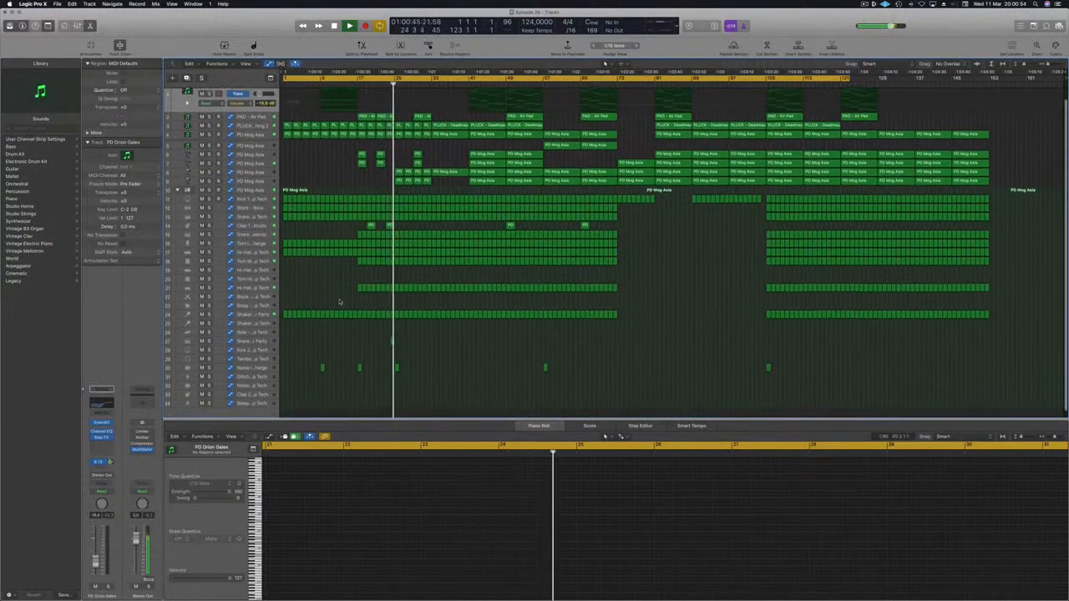
pyautogui.scroll(-1, 334, 301)
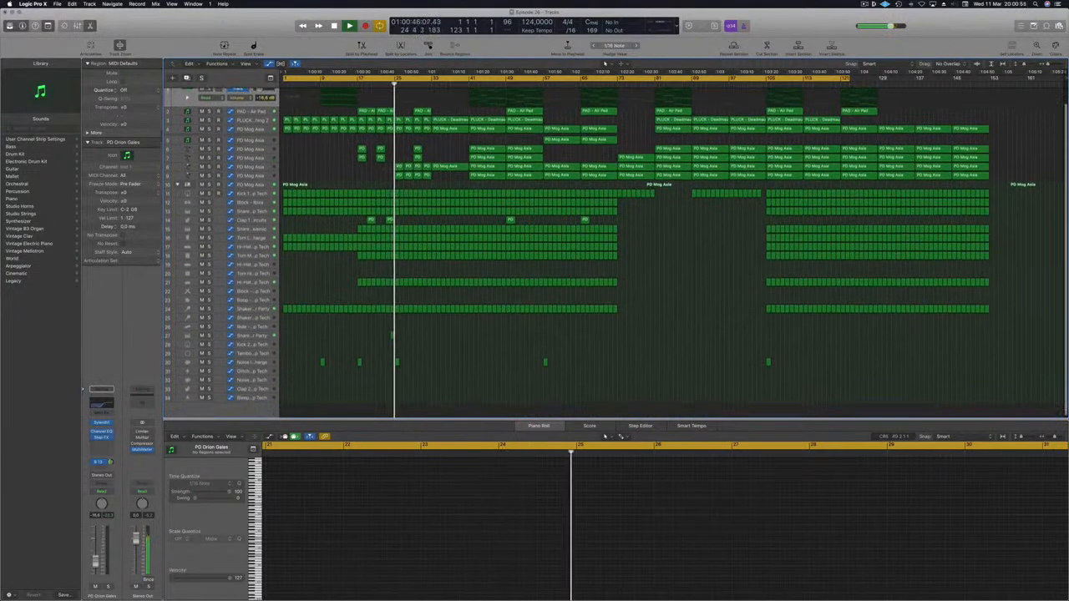
pyautogui.click(392, 336)
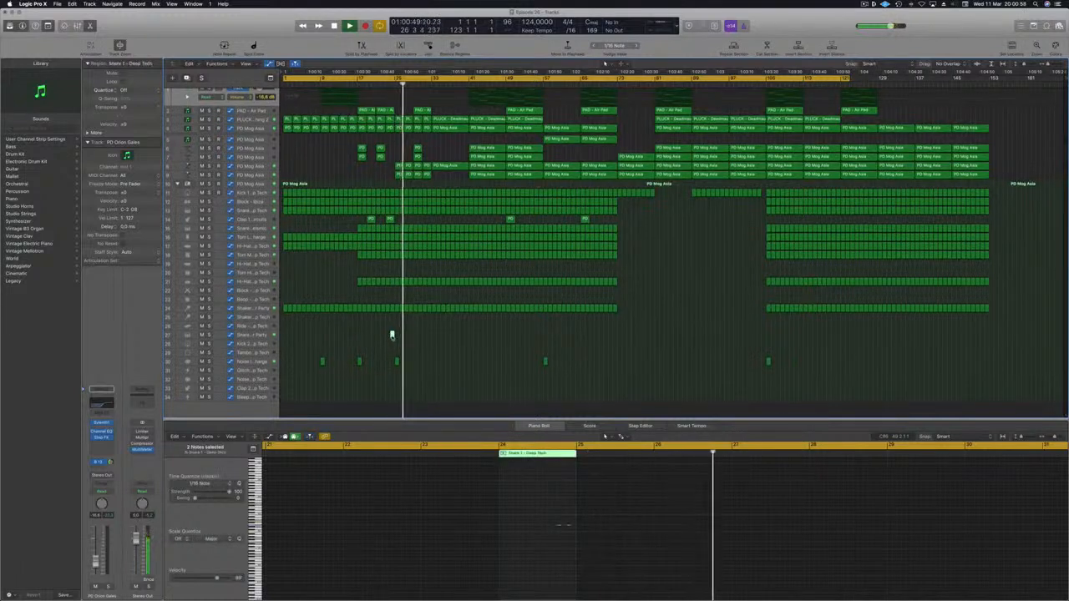
pyautogui.moveTo(391, 336); pyautogui.dragTo(616, 337)
pyautogui.scroll(2, 529, 222)
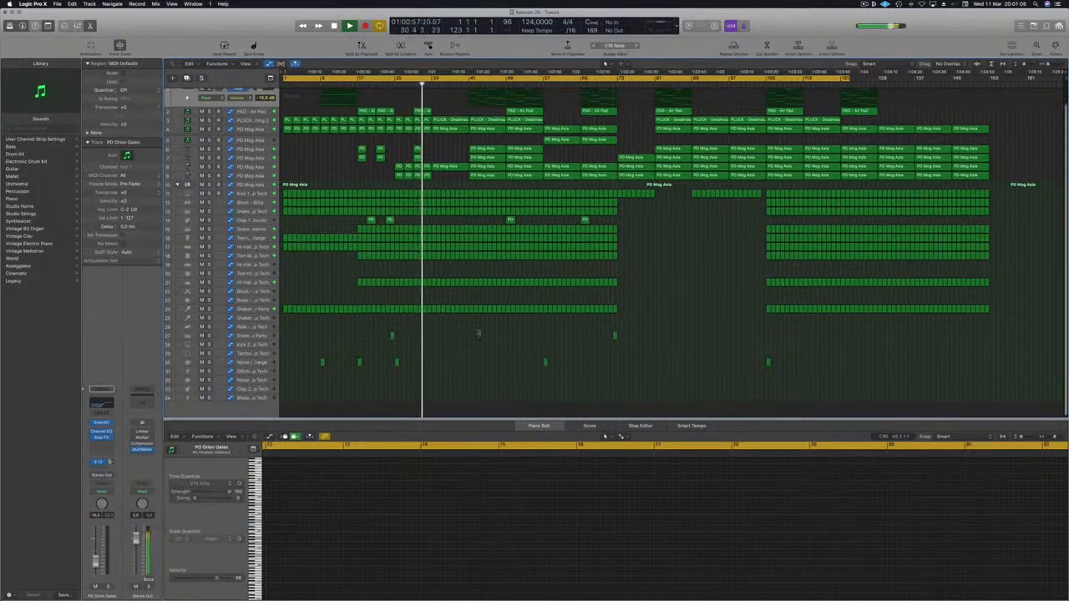
pyautogui.scroll(1, 529, 223)
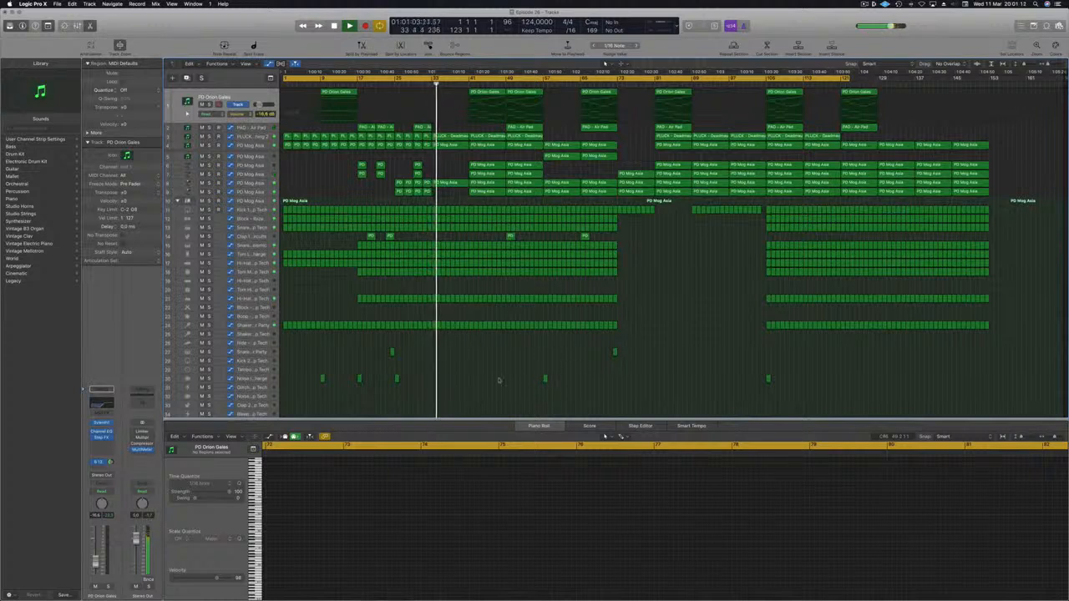
# - Copy the Noise Impact region with its automation from bar 25 to bar 32
pyautogui.moveTo(398, 379); pyautogui.dragTo(434, 382)
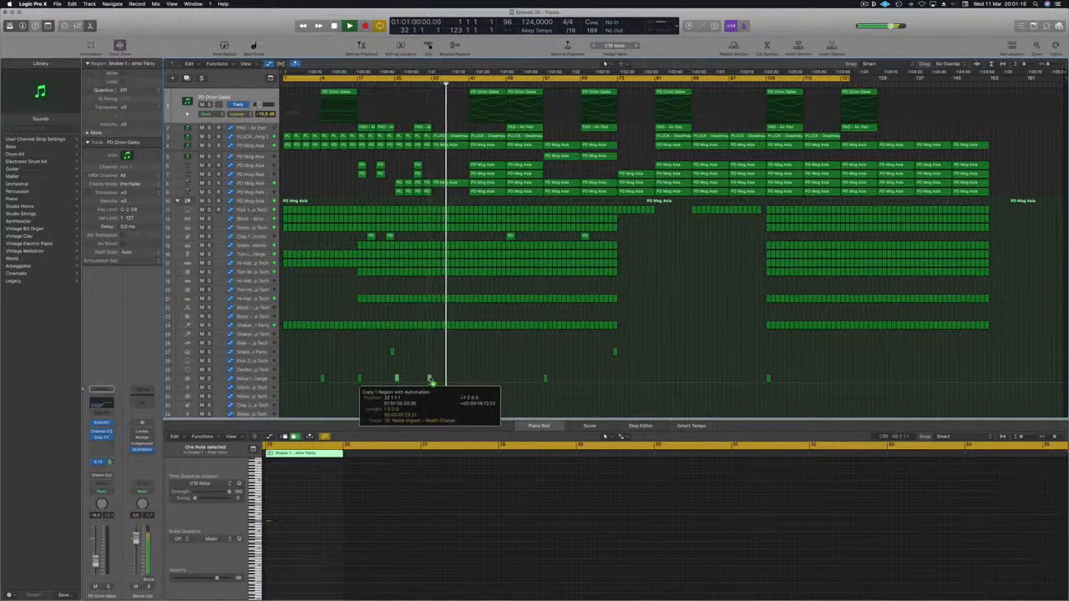
pyautogui.moveTo(429, 378); pyautogui.dragTo(428, 378)
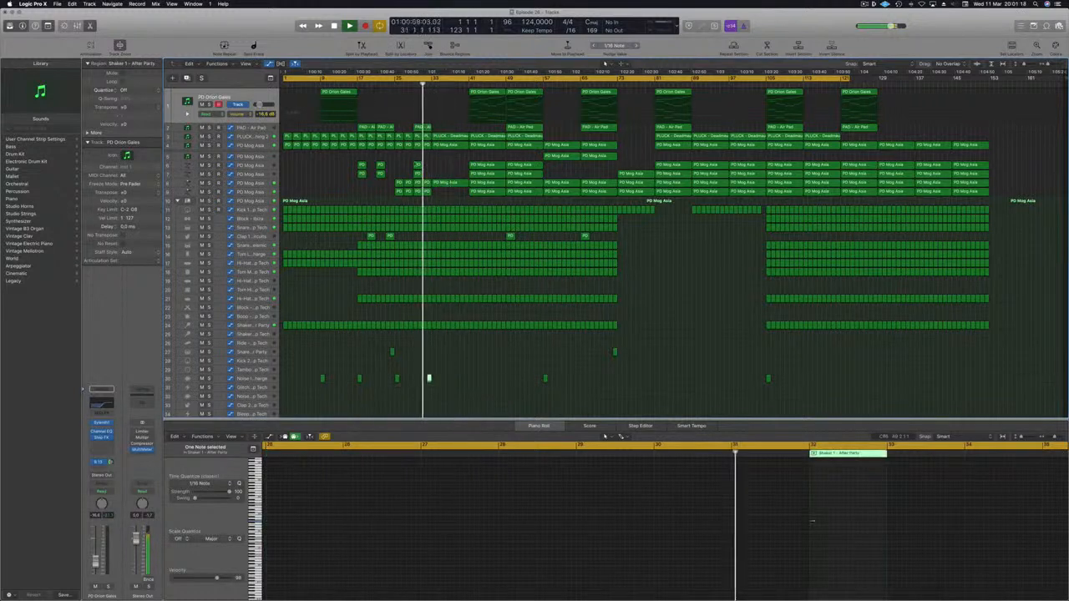
pyautogui.click(448, 384)
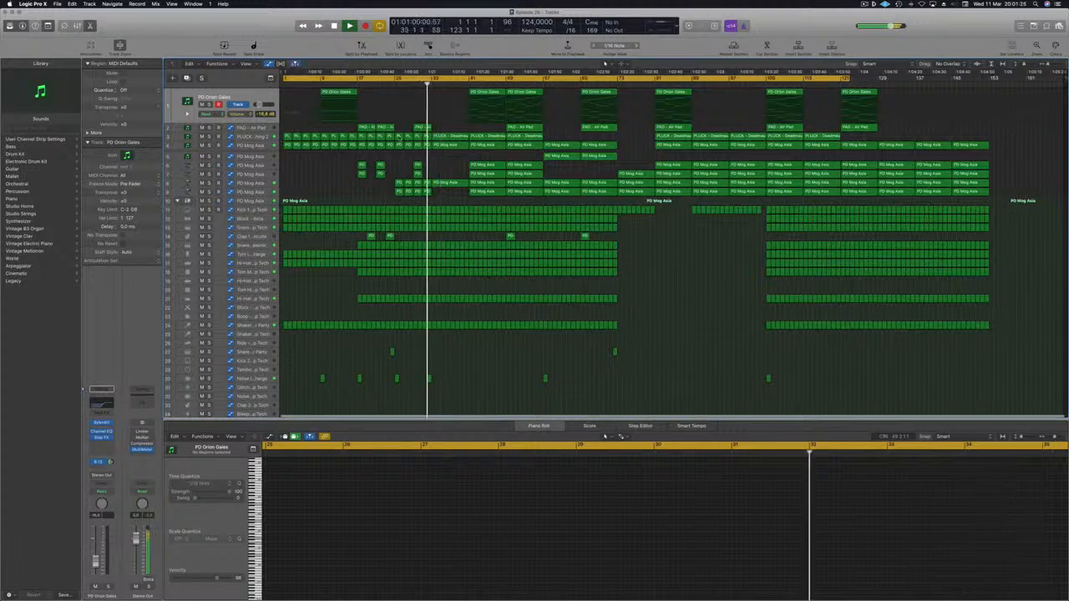
# - Copy the snare fill region from bar 24 to bar 32, move the new Noise Impact region to bar 33, and replay that transition
pyautogui.moveTo(393, 352); pyautogui.dragTo(435, 381)
pyautogui.click(422, 84)
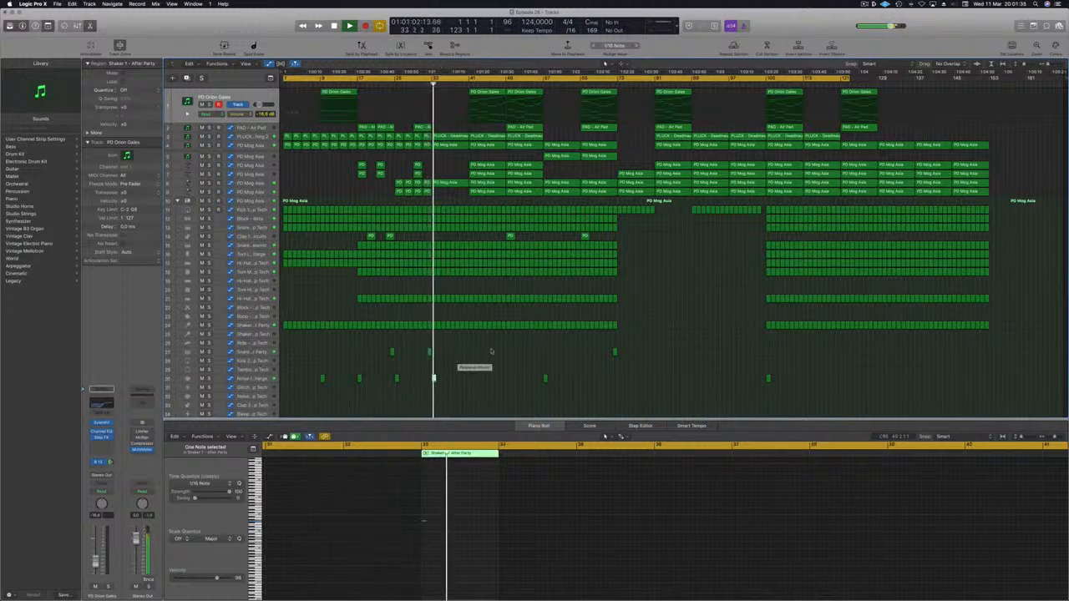
# - Copy the Snare 1 - Deep Tech fill region from bar 32 to bar 40
pyautogui.scroll(2, 469, 361)
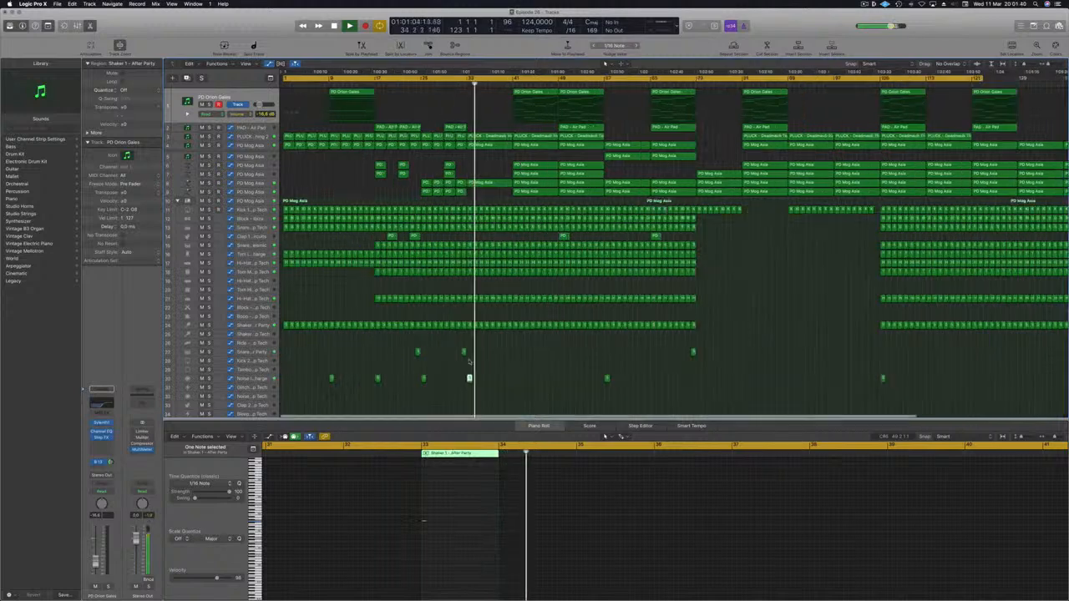
pyautogui.scroll(-2, 499, 363)
pyautogui.scroll(-2, 494, 364)
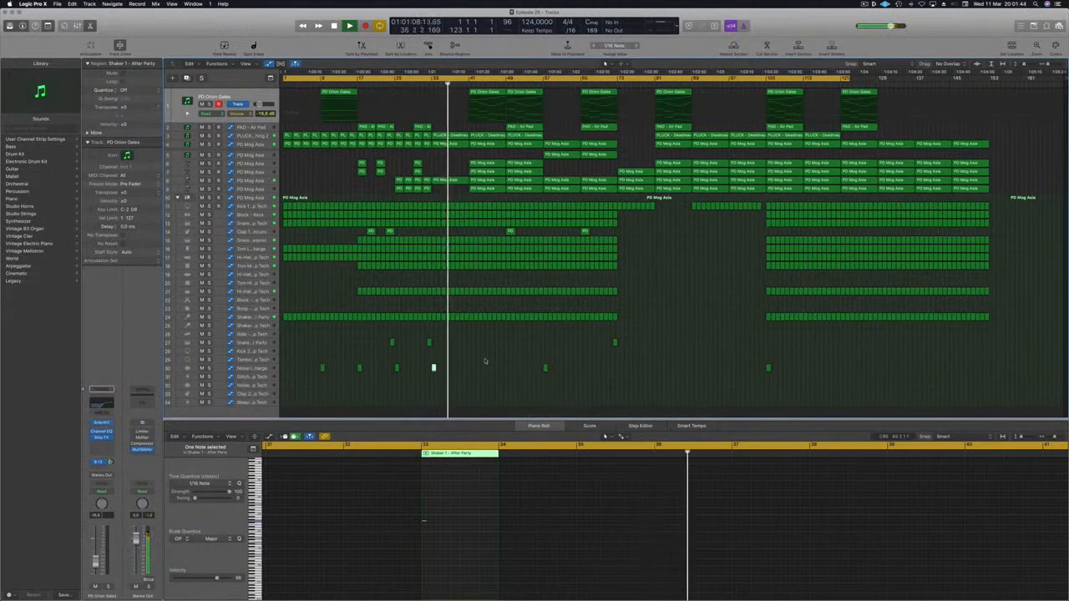
pyautogui.click(454, 340)
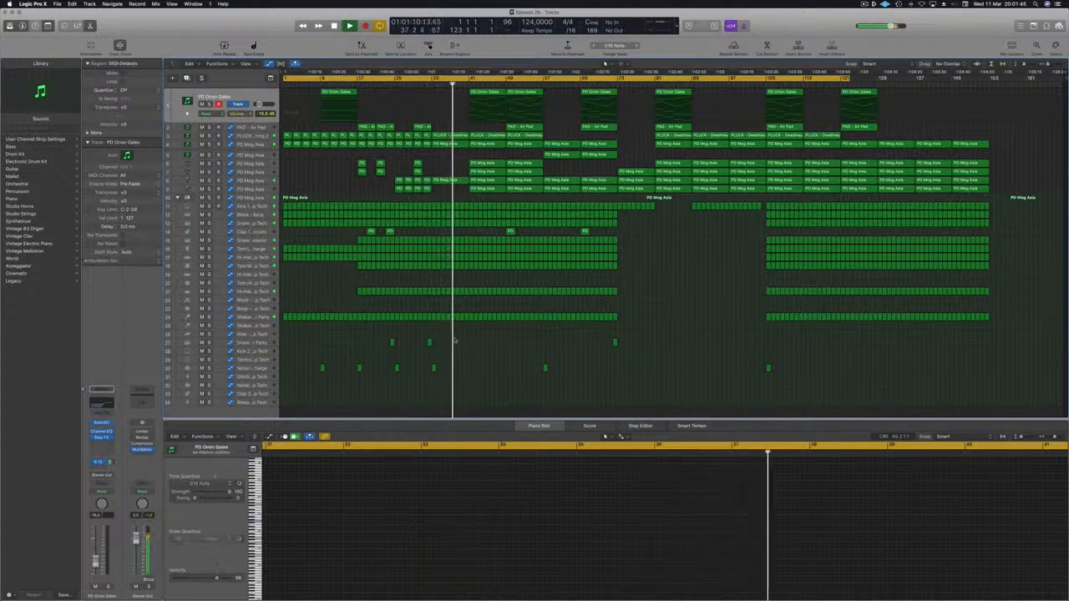
pyautogui.scroll(2, 454, 346)
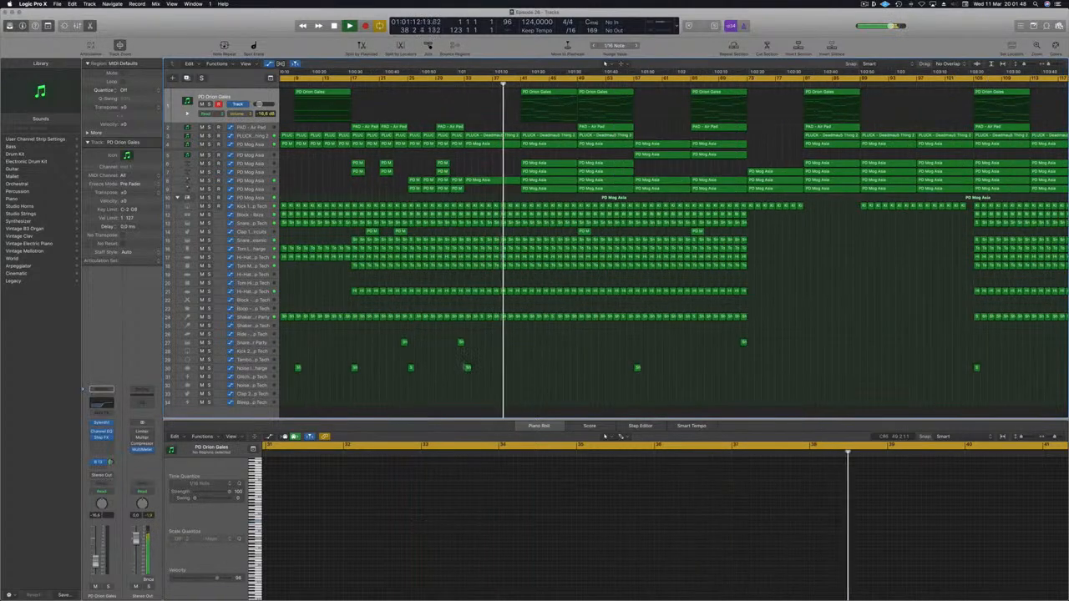
pyautogui.click(468, 369)
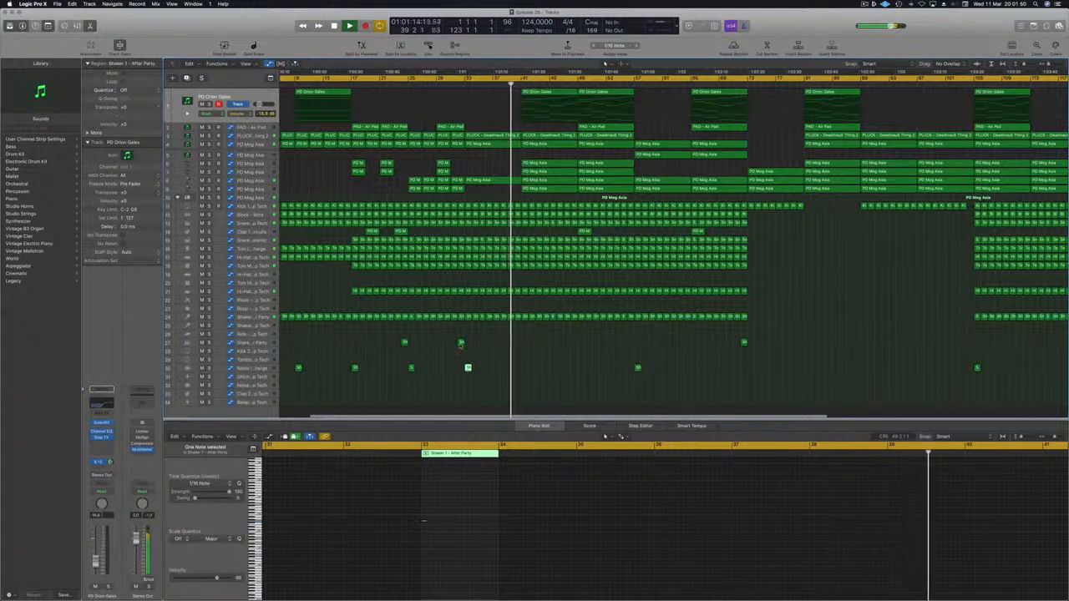
pyautogui.click(461, 342)
pyautogui.moveTo(460, 342); pyautogui.dragTo(517, 343)
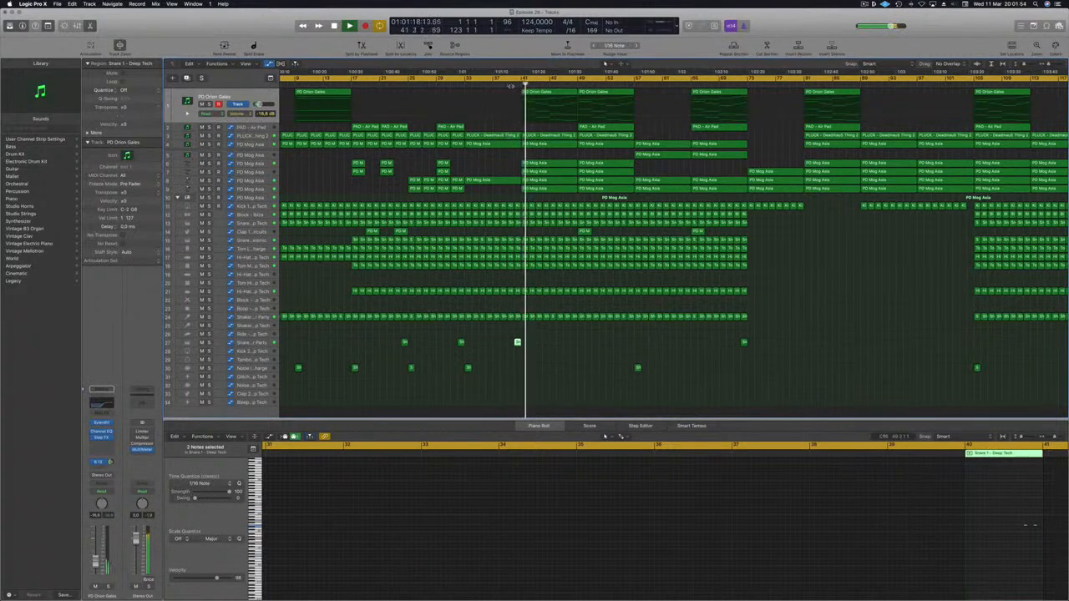
pyautogui.click(558, 365)
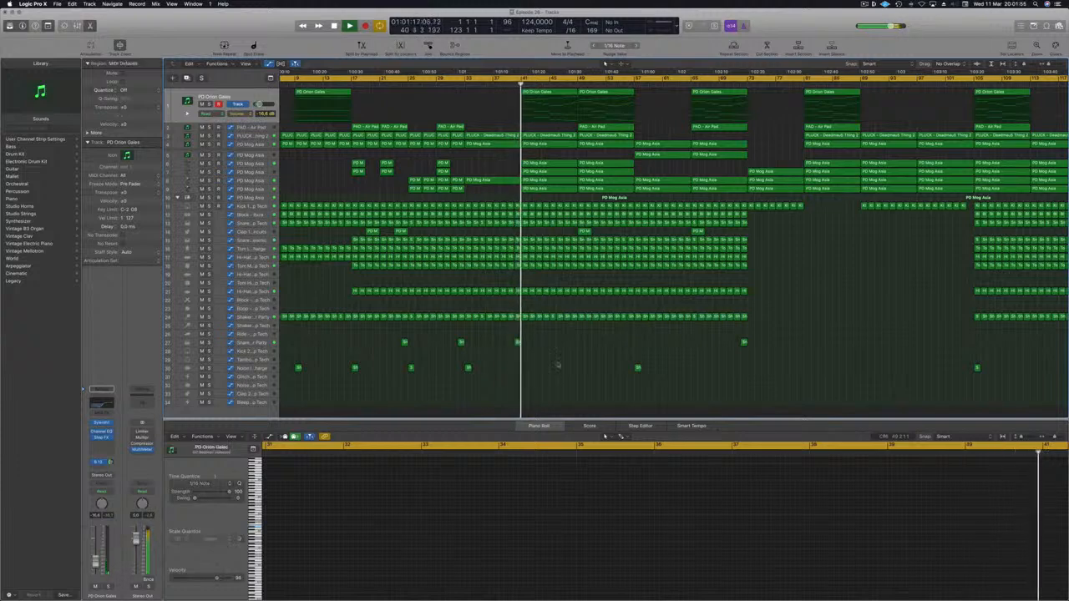
pyautogui.keyDown('ctrl'); pyautogui.keyDown('alt'); pyautogui.click(553, 341); pyautogui.keyUp('alt'); pyautogui.keyUp('ctrl')
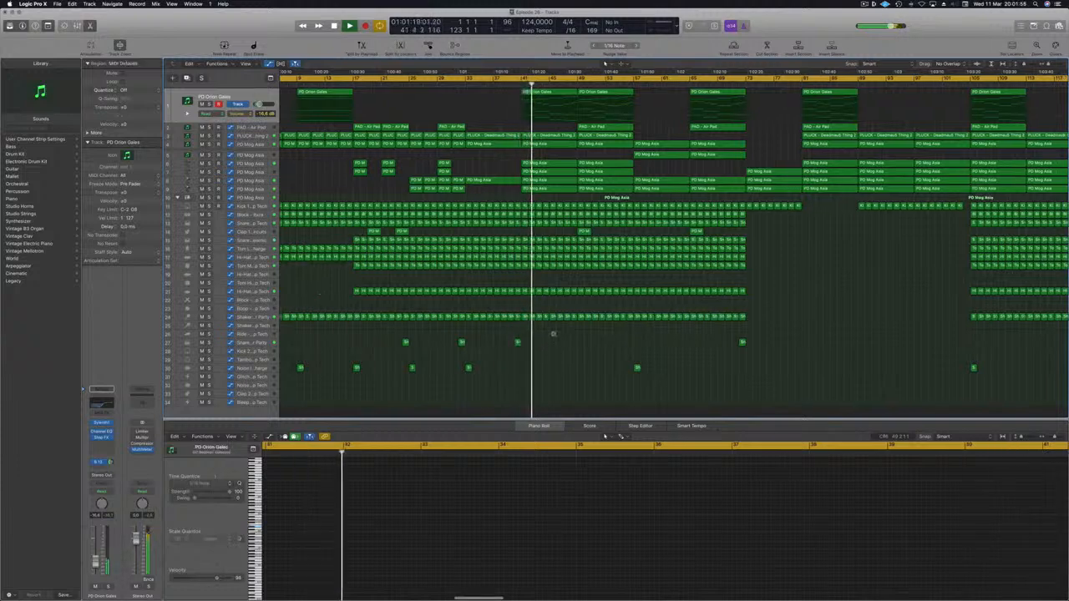
pyautogui.scroll(-3, 553, 341)
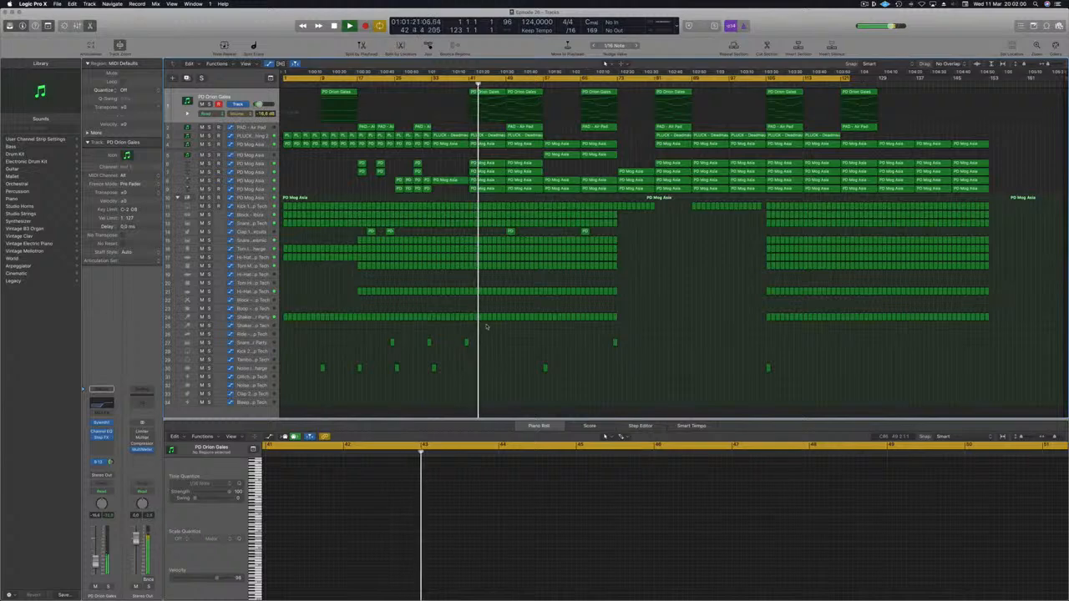
# - Open the mixer and solo synth tracks 7, 8 and 9 in turn, briefly auditioning the drum kit with them
pyautogui.press('x')
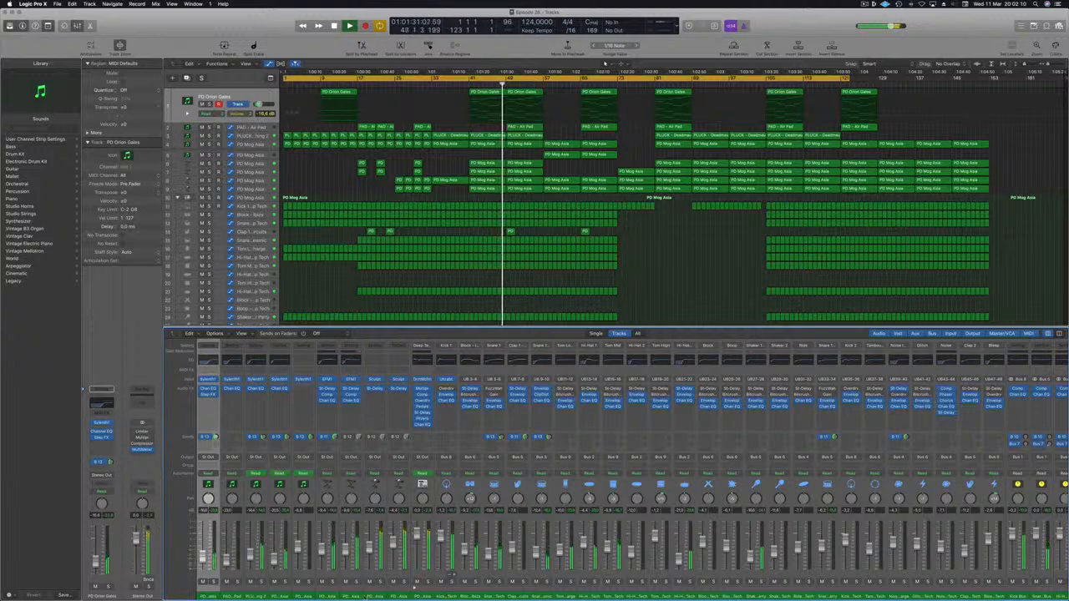
pyautogui.click(356, 582)
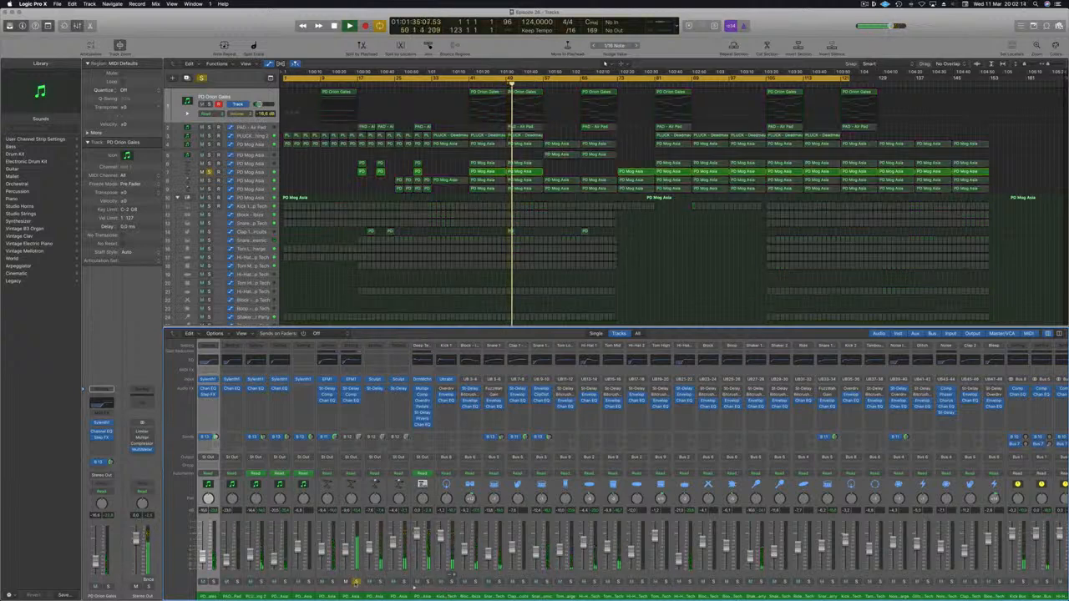
pyautogui.click(379, 582)
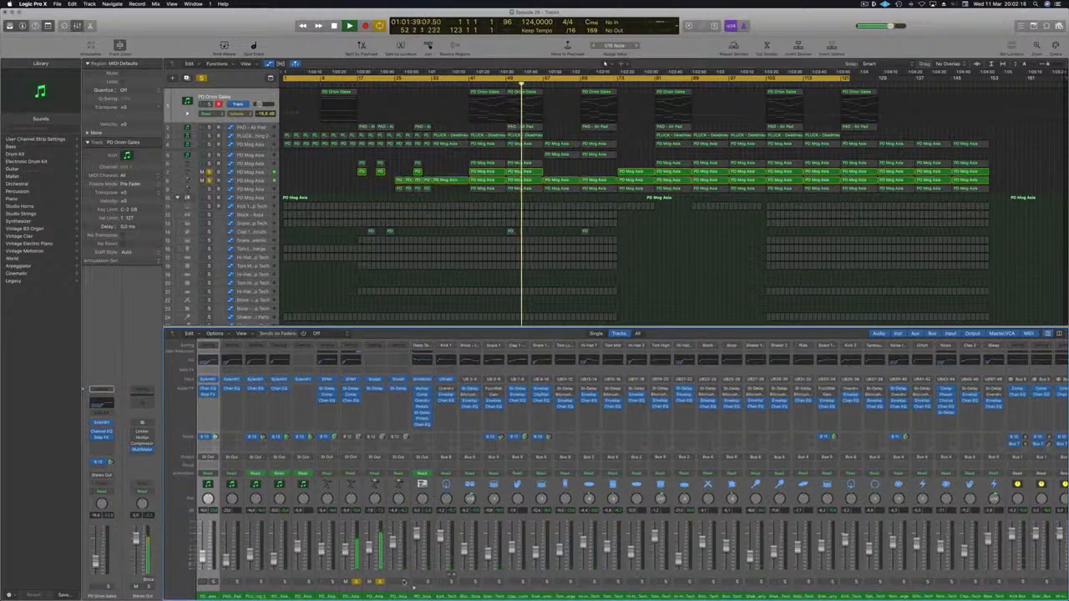
pyautogui.click(404, 582)
pyautogui.click(427, 582)
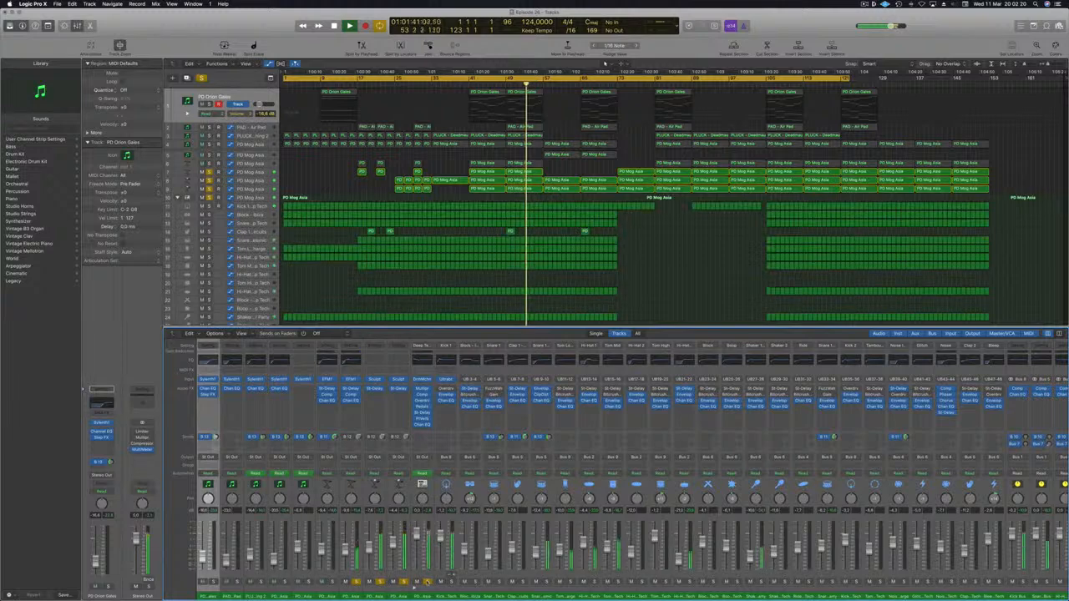
pyautogui.click(427, 583)
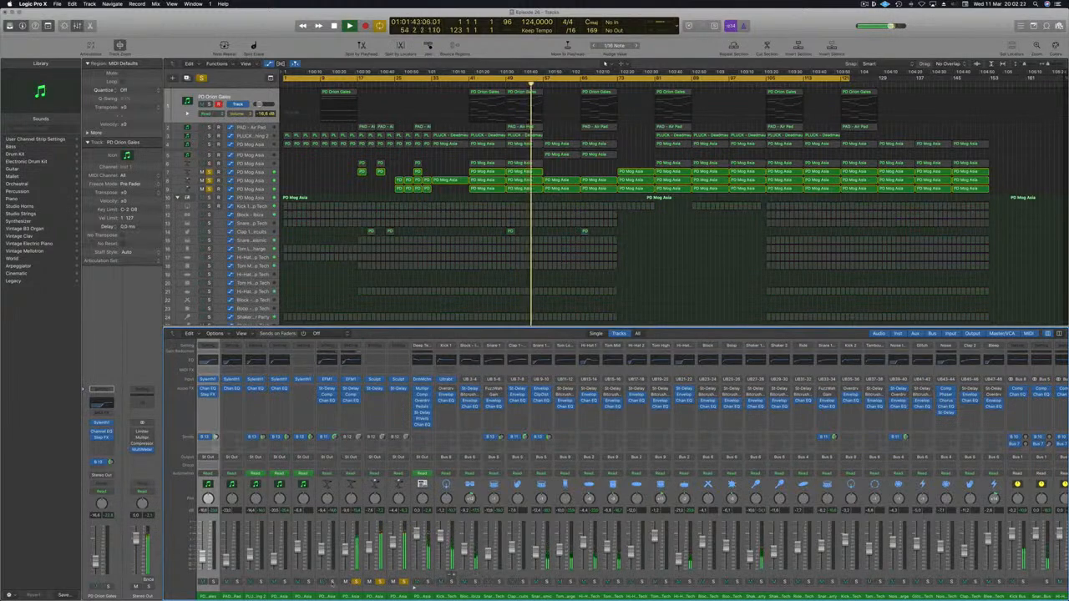
# - Add synth tracks 6 and 5 to the soloed group, listen, then clear all solos and close the mixer
pyautogui.click(332, 582)
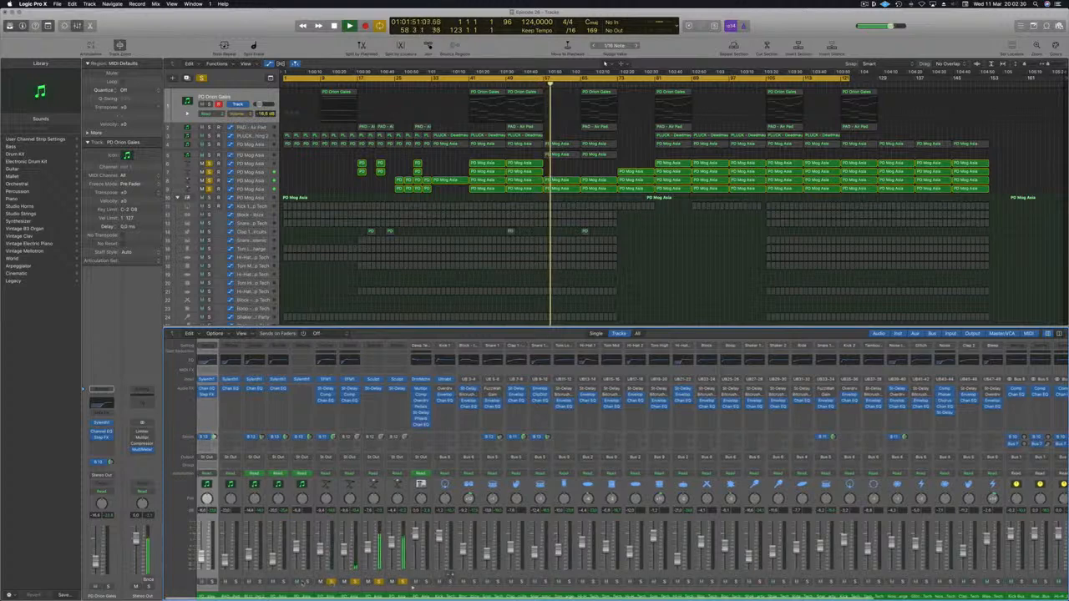
pyautogui.click(307, 582)
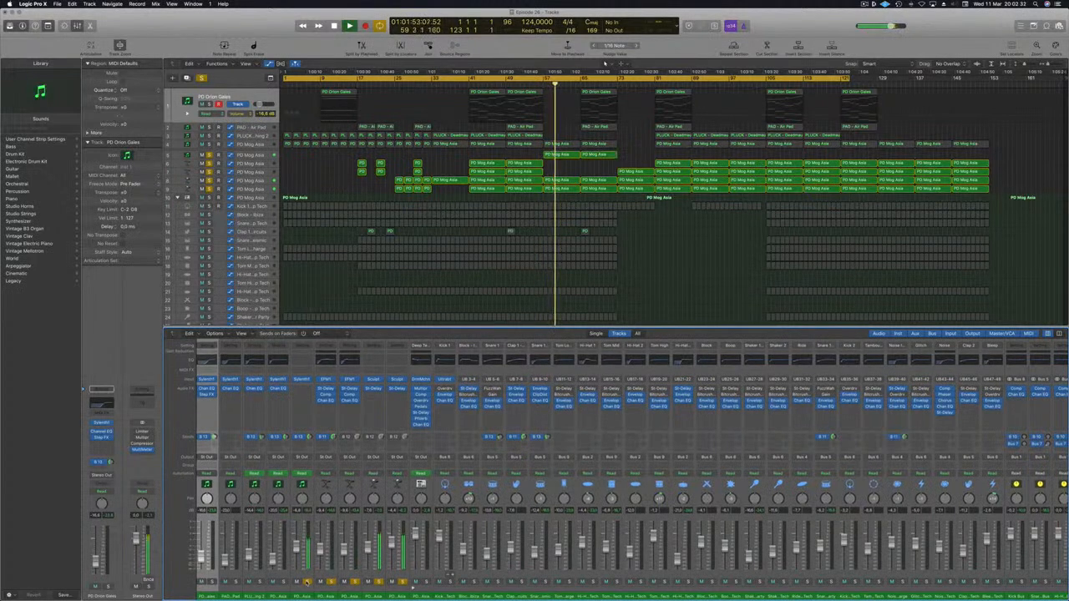
pyautogui.click(202, 79)
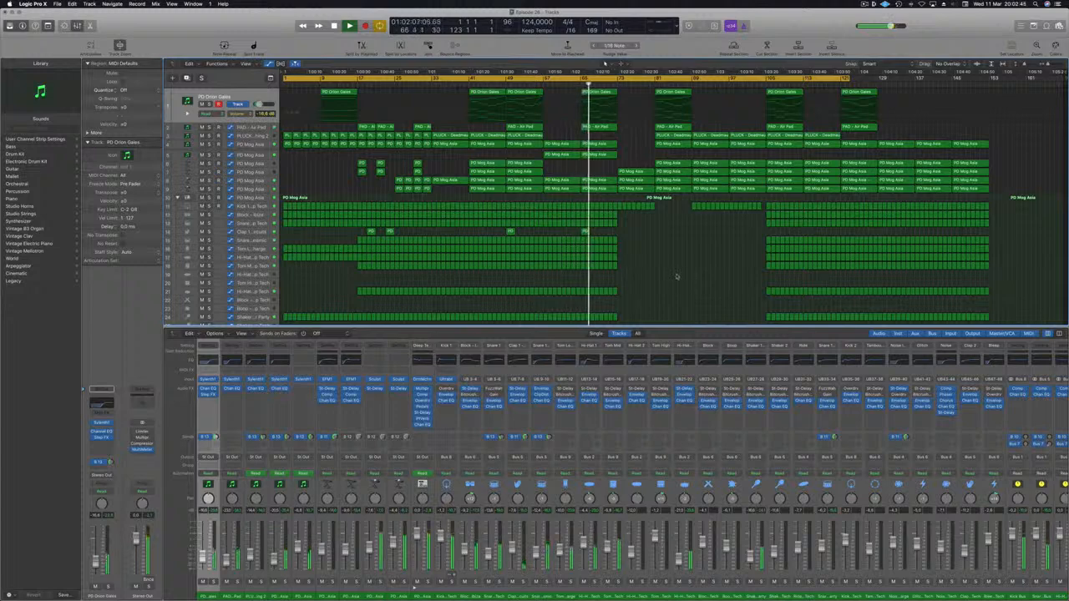
pyautogui.press('x')
pyautogui.scroll(3, 669, 308)
pyautogui.scroll(-3, 669, 306)
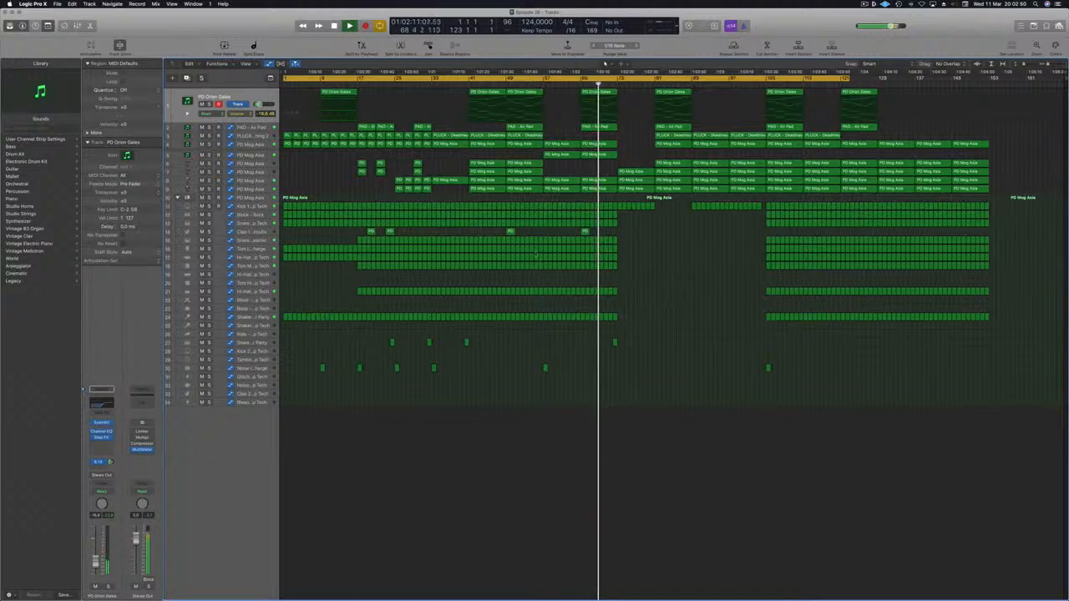
# - Select the drum kit track, examine its Multipressor during playback, and close the plug-in window
pyautogui.click(249, 198)
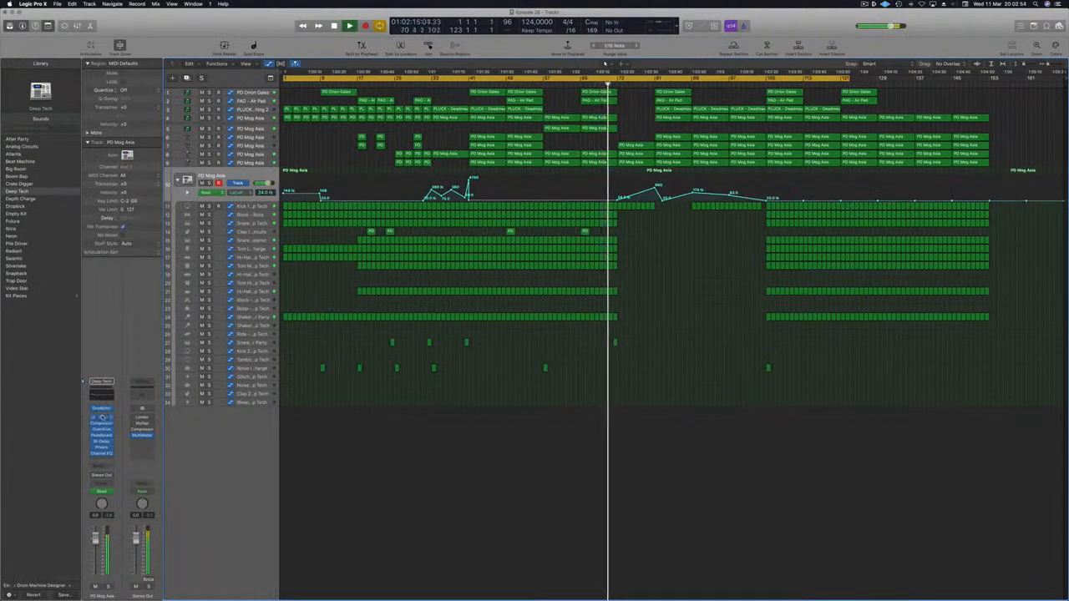
pyautogui.click(102, 418)
pyautogui.moveTo(193, 27); pyautogui.dragTo(656, 274)
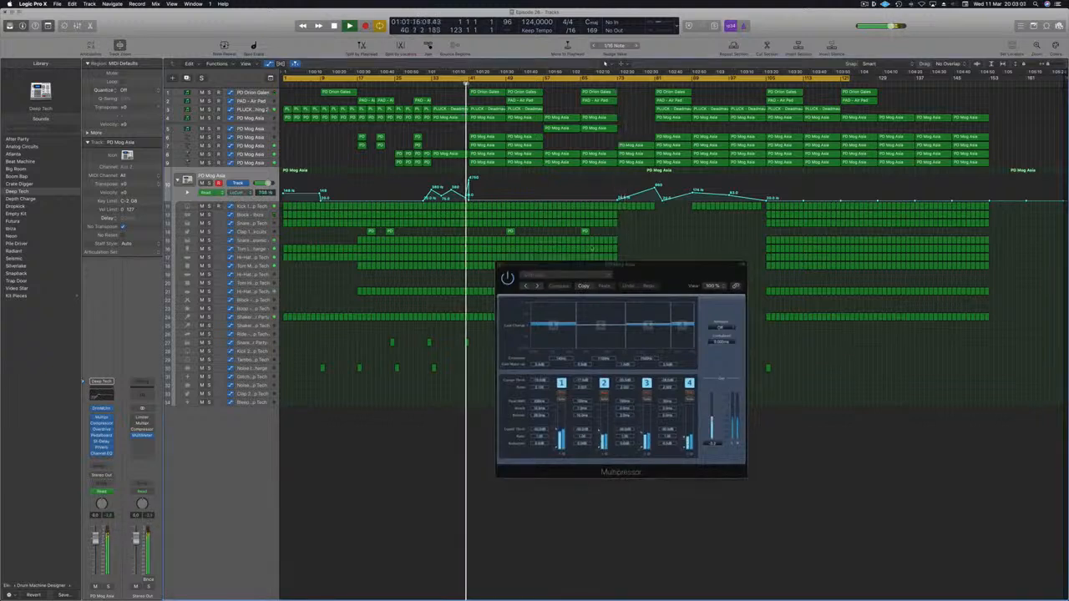
pyautogui.moveTo(649, 268); pyautogui.dragTo(600, 211)
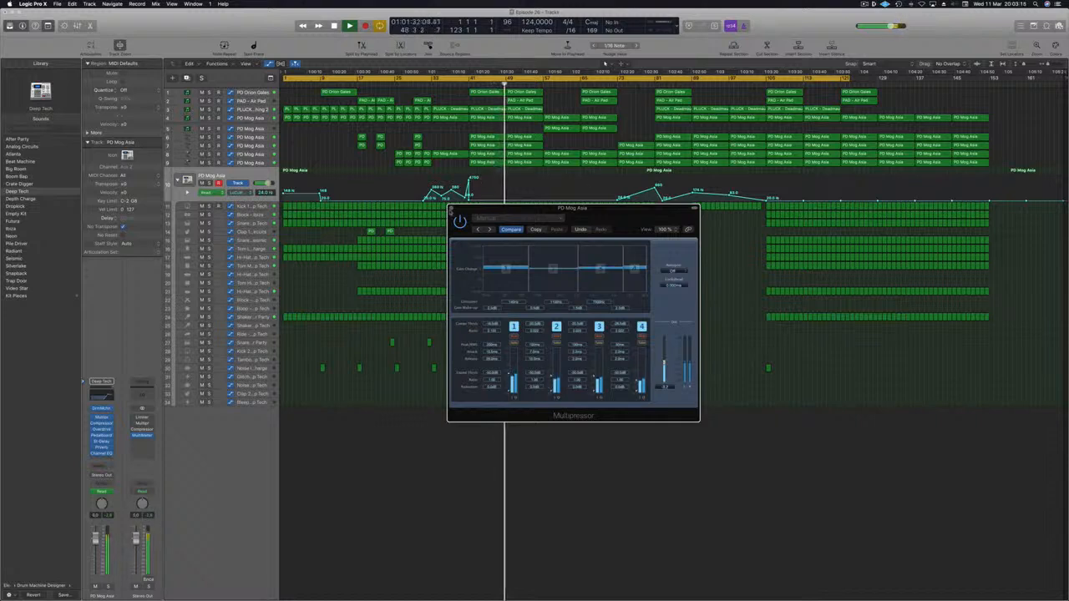
pyautogui.click(451, 208)
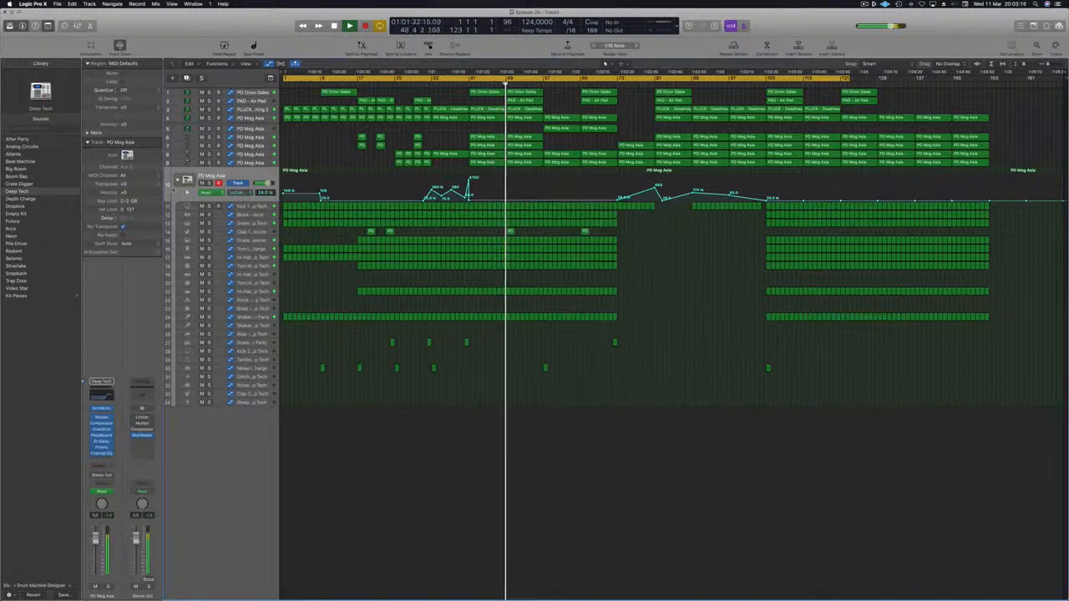
# - Open the drum kit's Compressor, audition it from about bar 49, then close it and stop playback
pyautogui.click(103, 424)
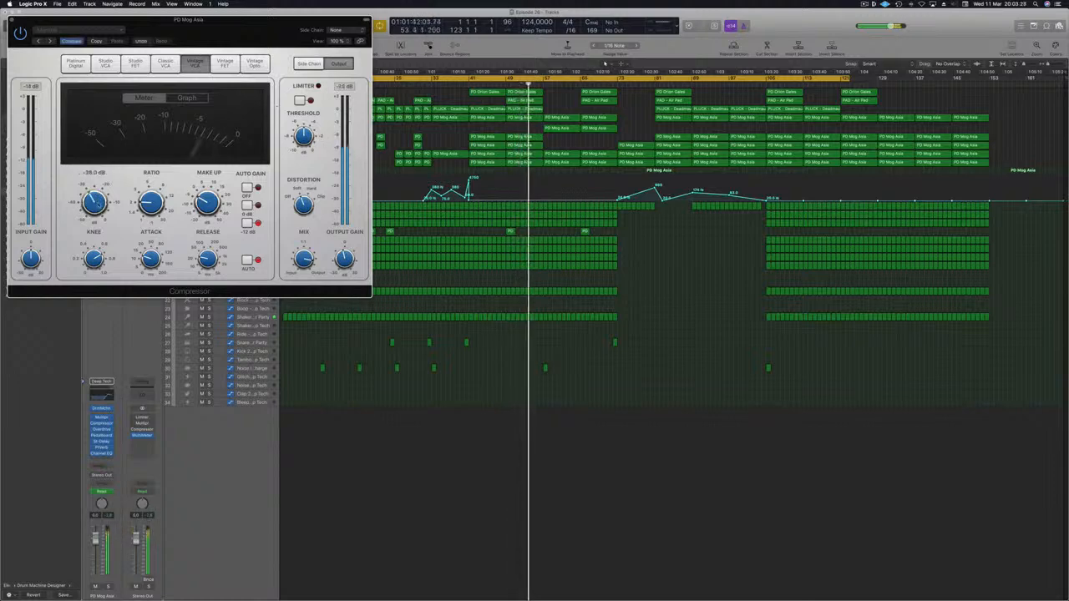
pyautogui.moveTo(255, 24); pyautogui.dragTo(605, 243)
pyautogui.press('space')
pyautogui.click(508, 79)
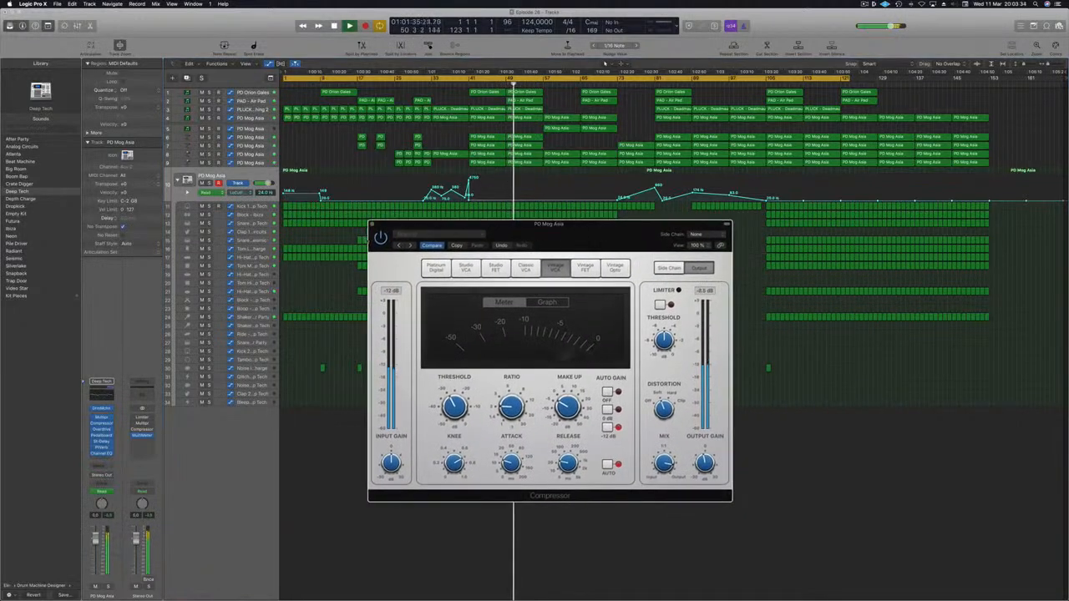
pyautogui.click(373, 226)
pyautogui.press('space')
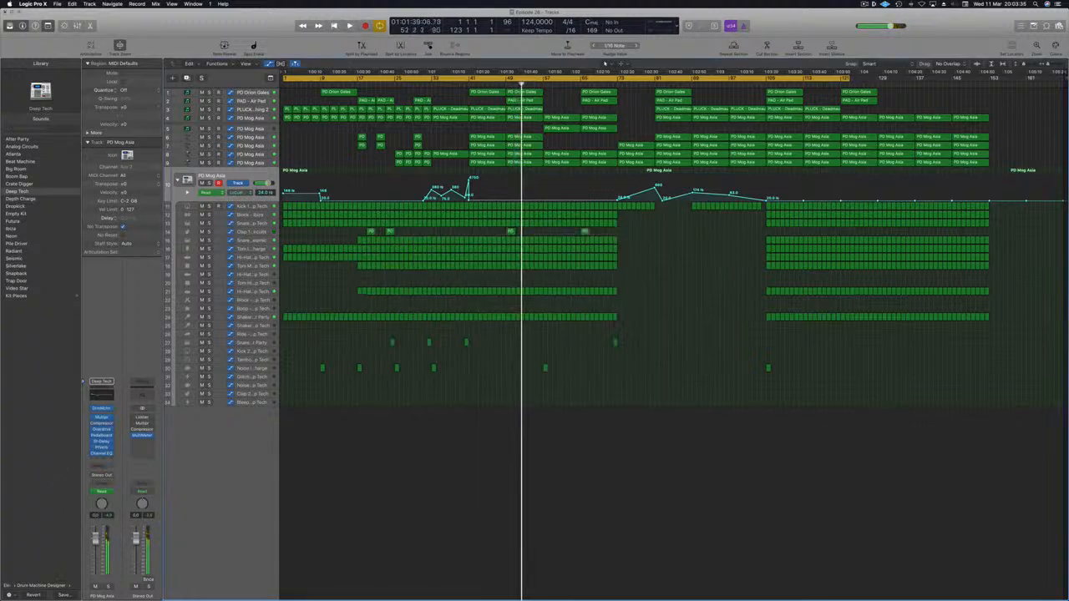
# - Replay the song's opening and the transition at bar 40, and set the cycle range to bars 41 to 57
pyautogui.press('Return')
pyautogui.press('space')
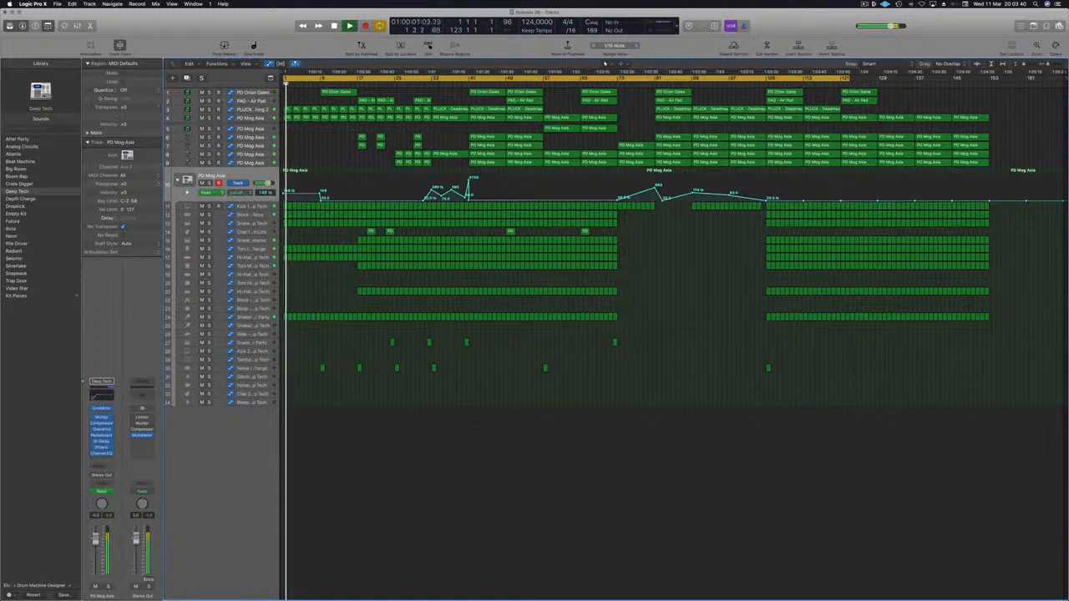
pyautogui.click(466, 81)
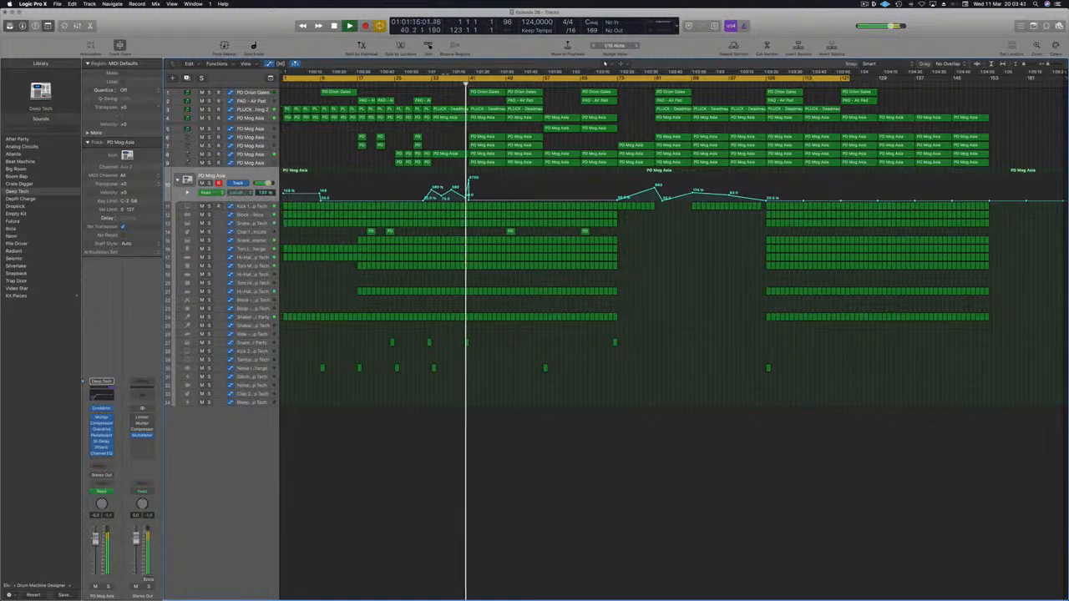
pyautogui.moveTo(473, 78); pyautogui.dragTo(546, 82)
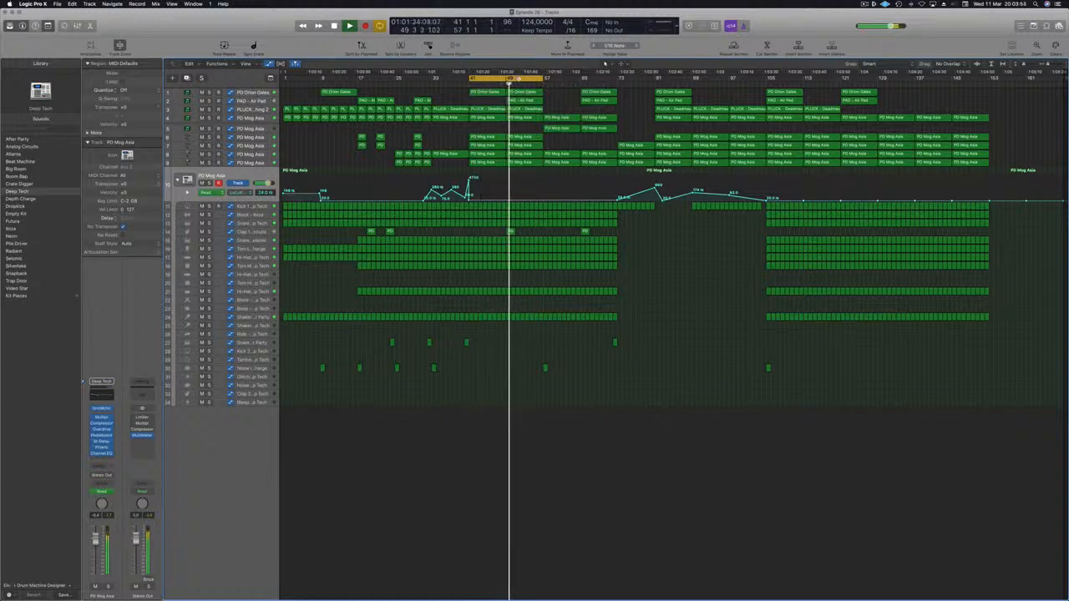
# - Move the cycle range to start at bar 57 and extend its end to bar 153
pyautogui.moveTo(524, 79); pyautogui.dragTo(597, 80)
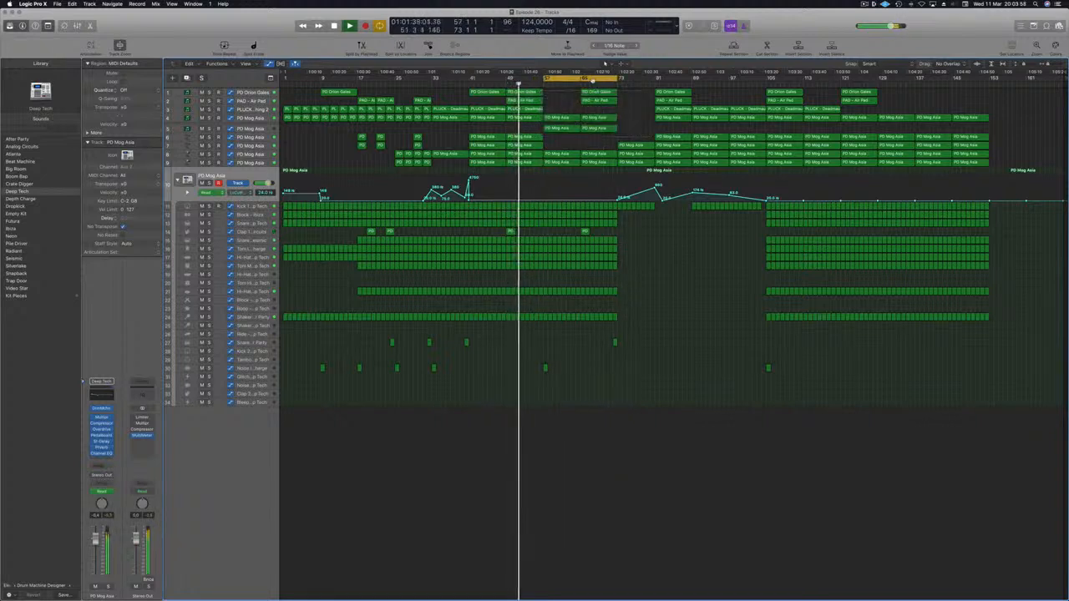
pyautogui.moveTo(617, 78); pyautogui.dragTo(770, 78)
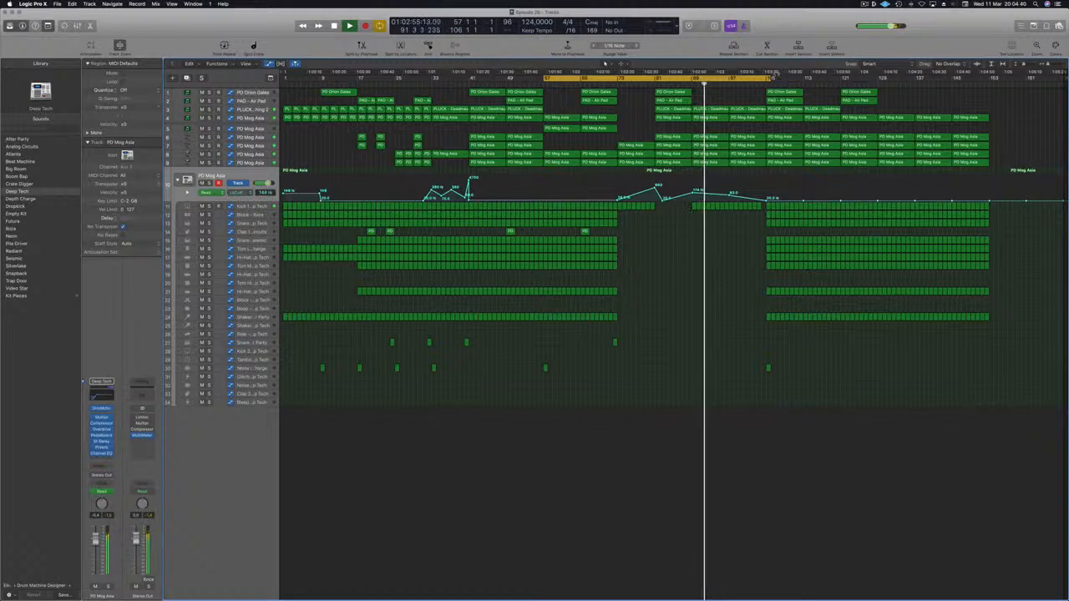
pyautogui.moveTo(768, 78); pyautogui.dragTo(990, 83)
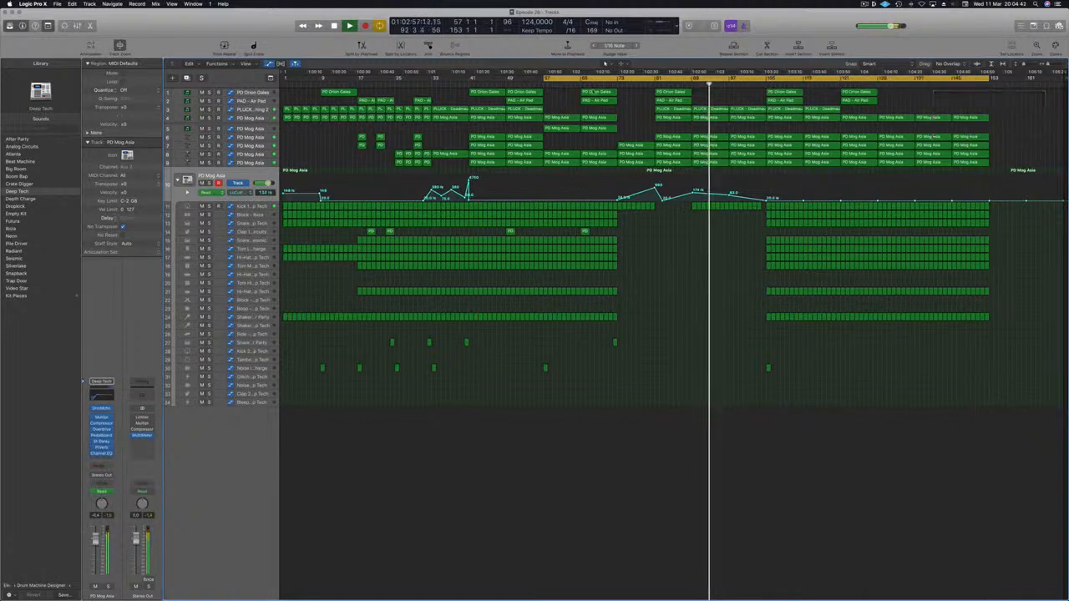
# - Audition the ending from around bars 128 and 145, and delete the synth regions on tracks 4 to 9 between bars 137 and 153
pyautogui.press('space')
pyautogui.press('space')
pyautogui.click(873, 83)
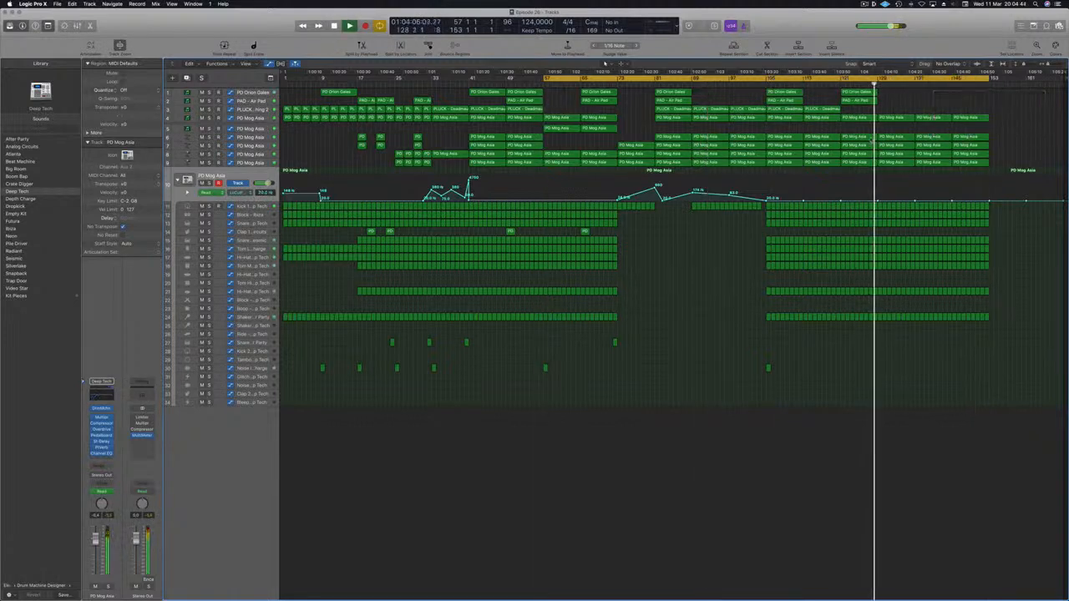
pyautogui.click(952, 84)
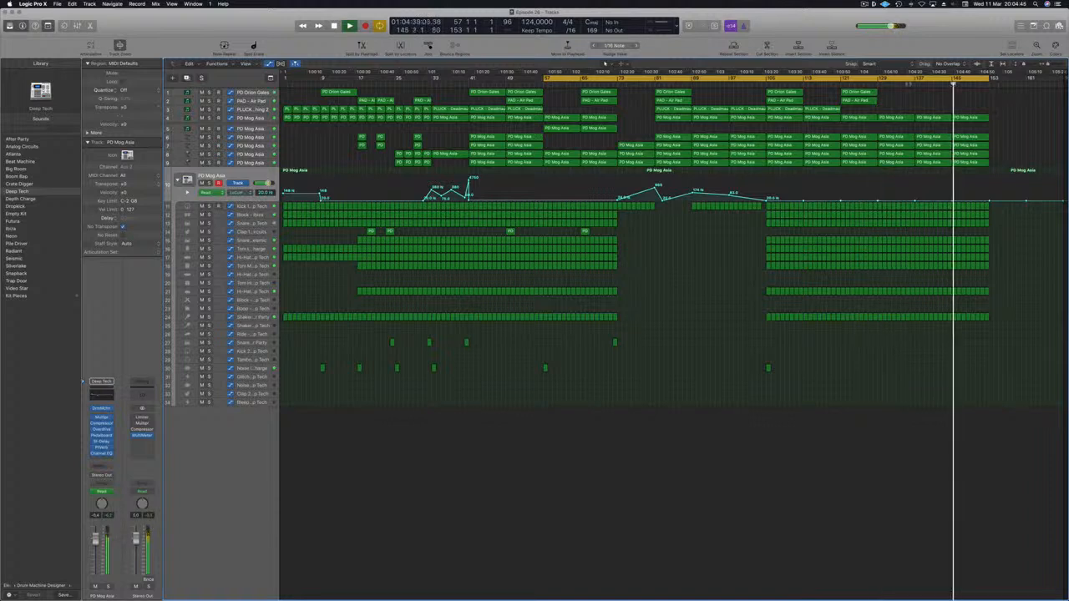
pyautogui.click(868, 84)
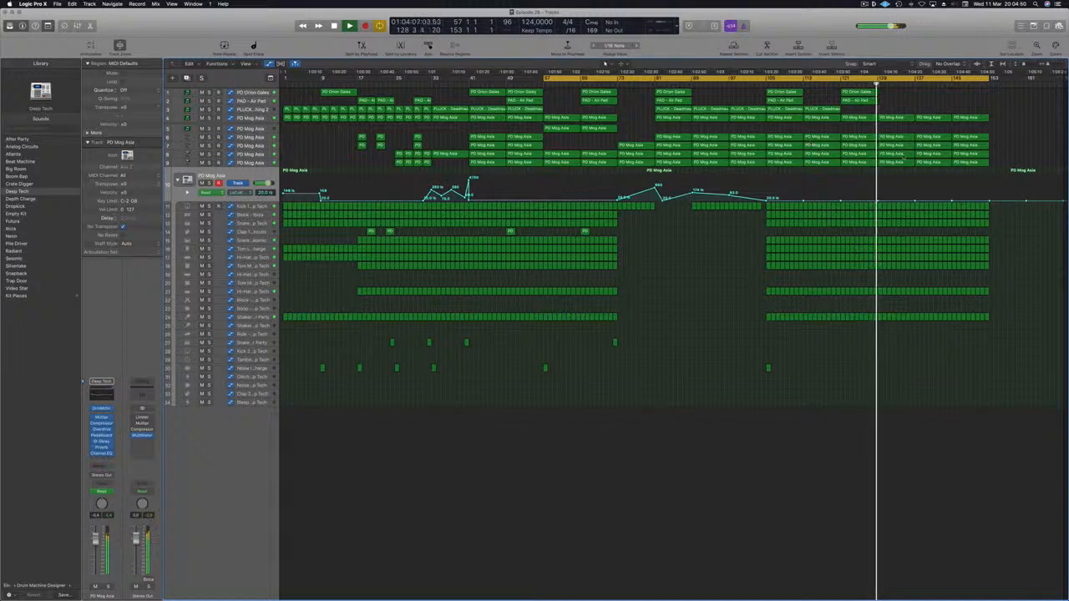
pyautogui.moveTo(1032, 112); pyautogui.dragTo(929, 167)
pyautogui.press('Delete')
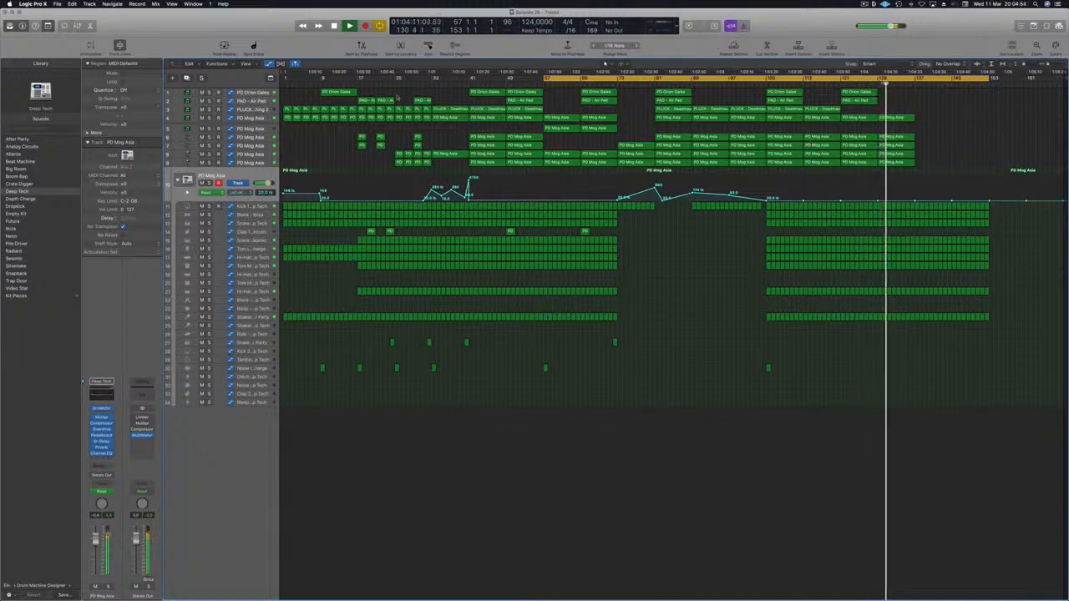
# - Copy the regions in bars 17 to 33 on tracks 2 to 9 to the ending, starting at bar 137
pyautogui.moveTo(358, 94); pyautogui.dragTo(421, 157)
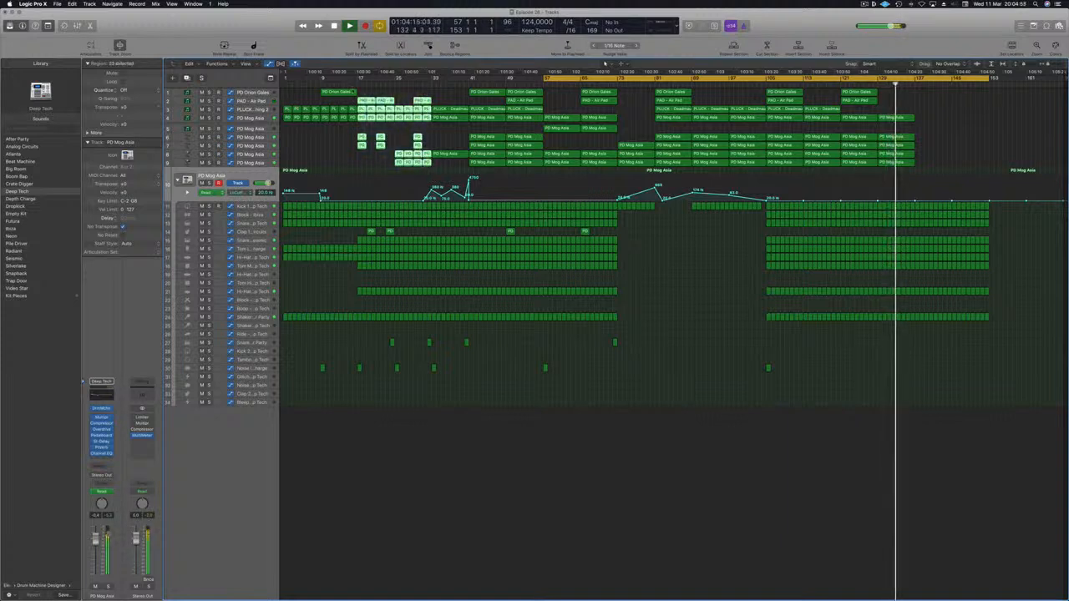
pyautogui.moveTo(368, 101); pyautogui.dragTo(919, 101)
pyautogui.click(899, 101)
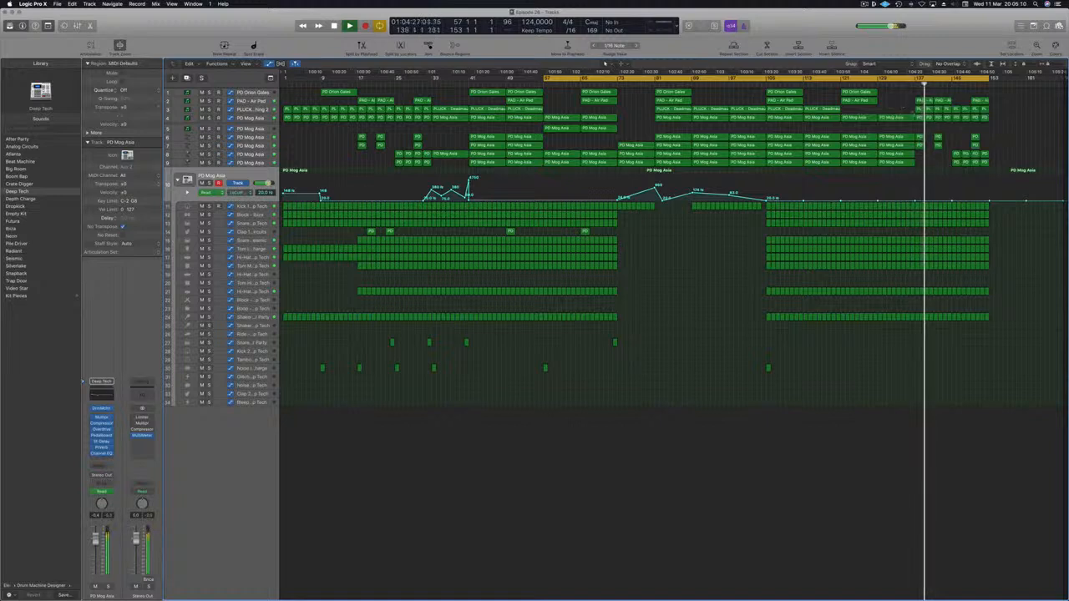
# - Delete the copied regions at bar 149 on tracks 2, 6 and 7, and move the copies on tracks 8 and 9 from bar 145 to 137
pyautogui.click(980, 101)
pyautogui.press('Delete')
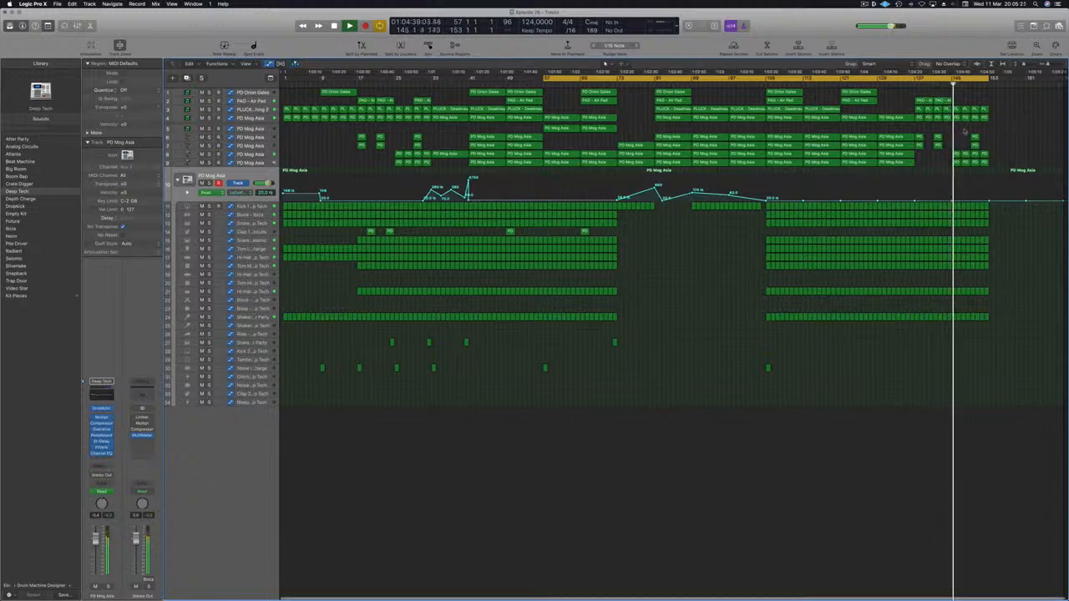
pyautogui.moveTo(954, 155); pyautogui.dragTo(919, 156)
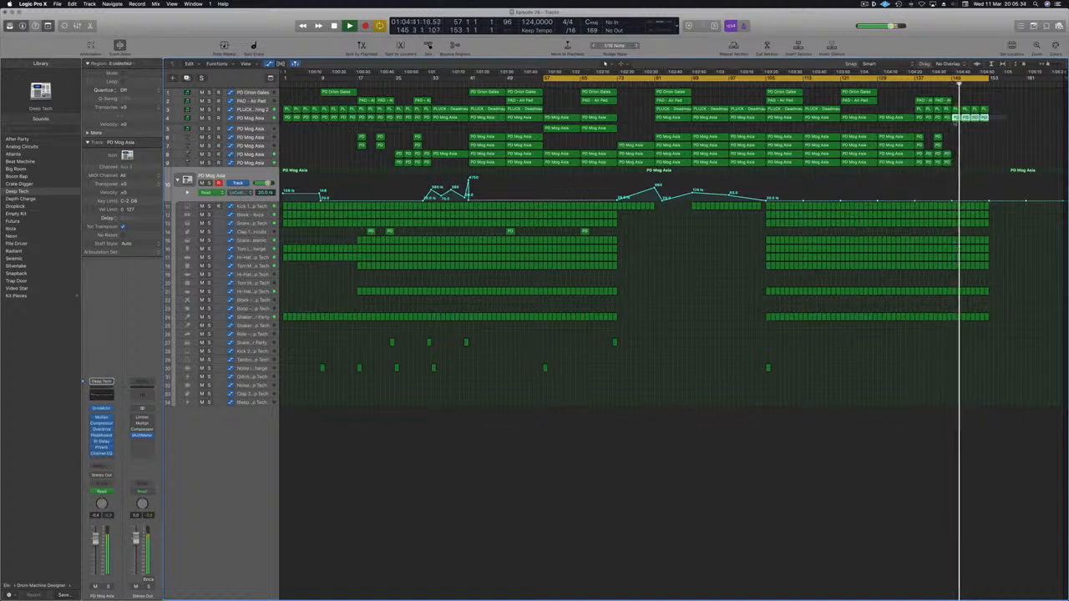
# - Delete the regions on track 4 from bar 145 onward along with their automation points
pyautogui.click(251, 119)
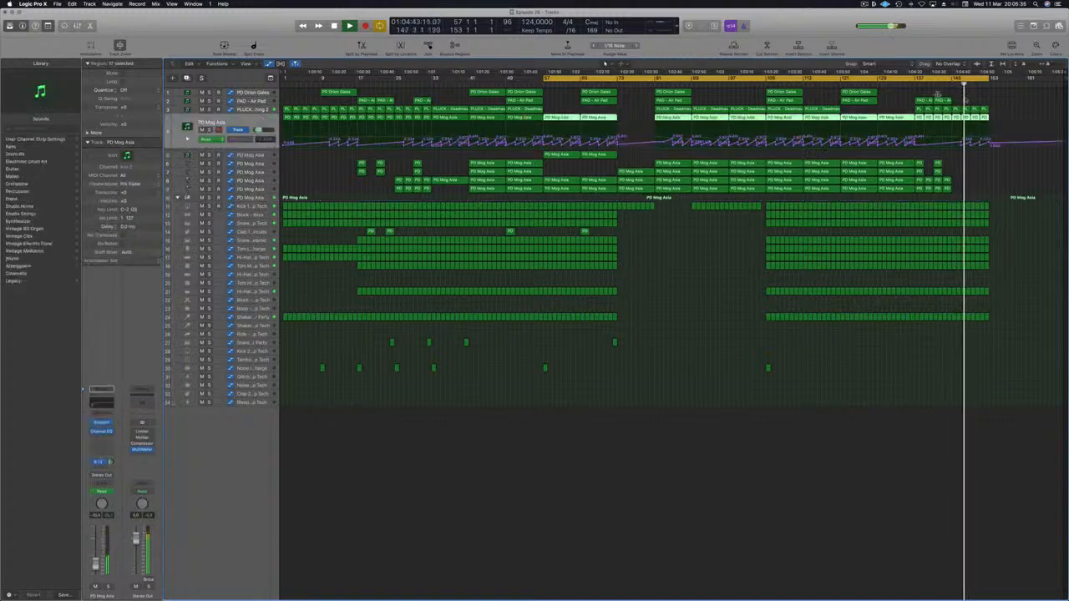
pyautogui.moveTo(953, 145); pyautogui.dragTo(915, 141)
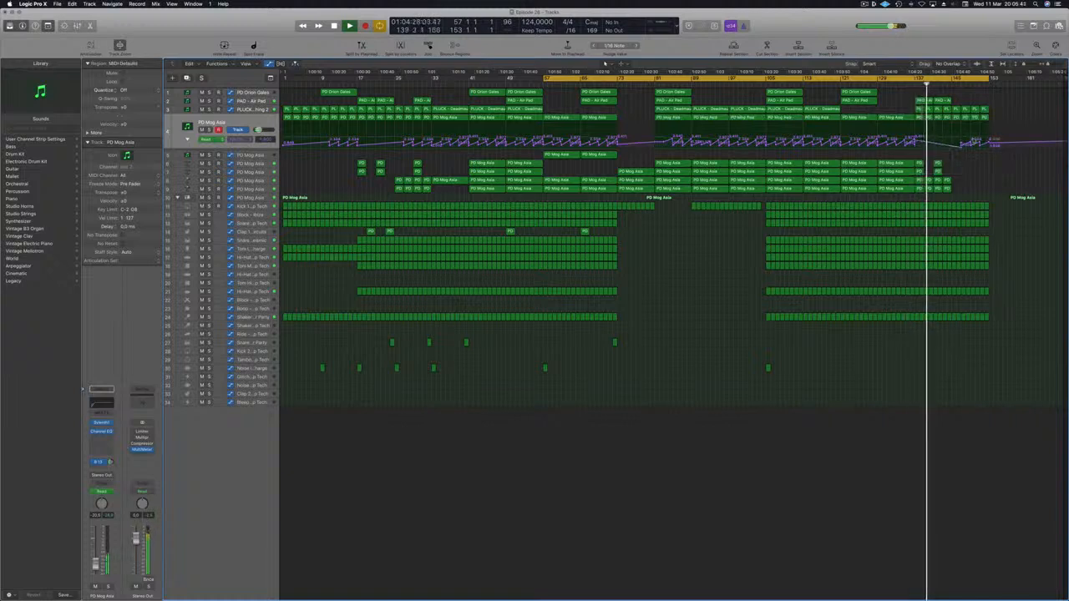
pyautogui.press('Delete')
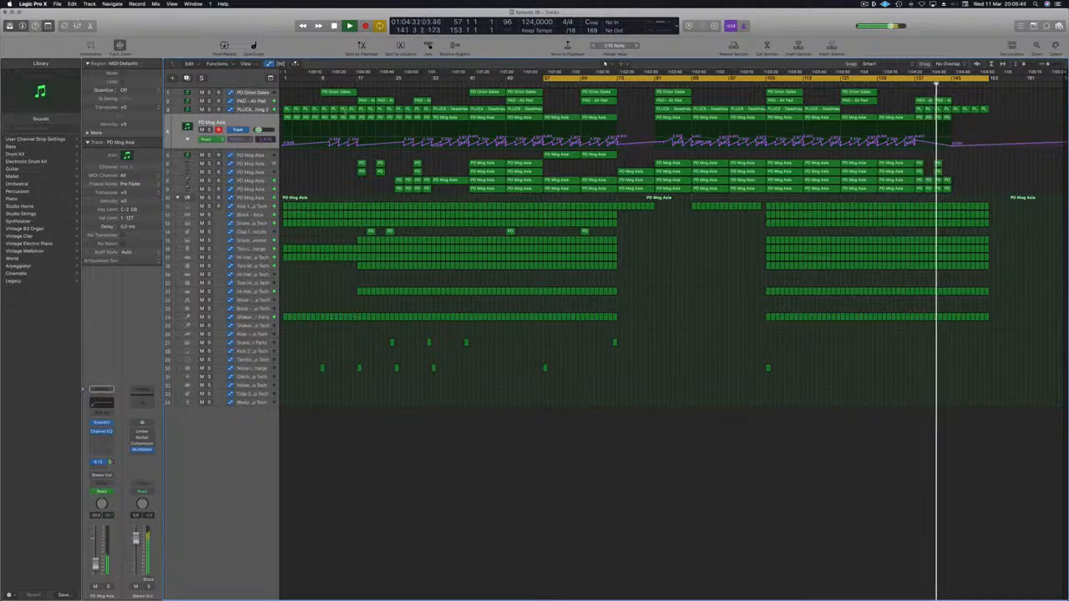
# - Briefly solo the PLUCK track, and delete its regions and automation points from bar 145 to 153
pyautogui.click(248, 109)
pyautogui.click(210, 121)
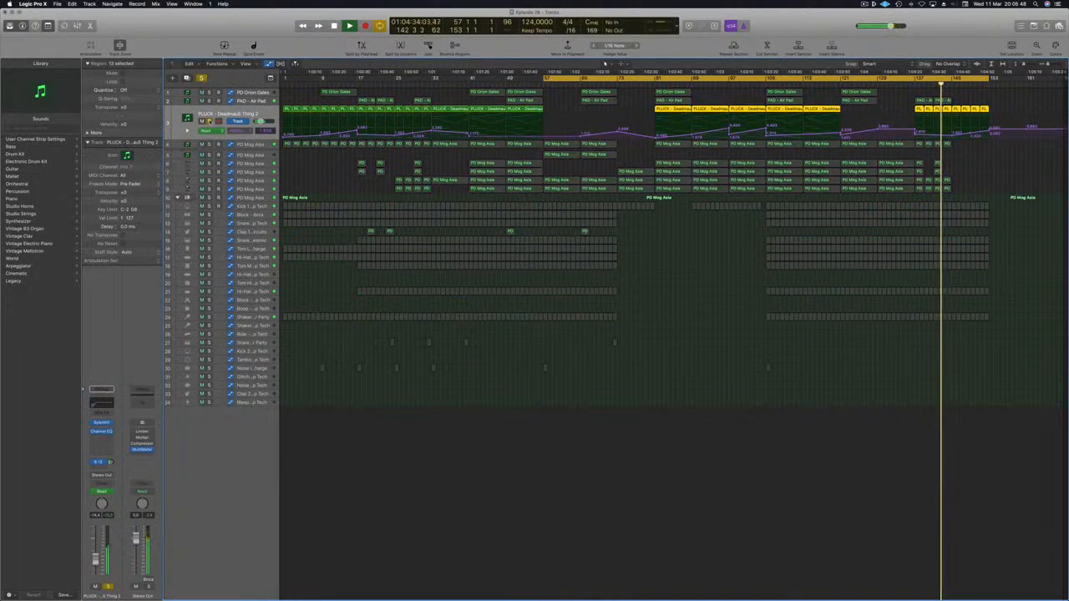
pyautogui.click(210, 121)
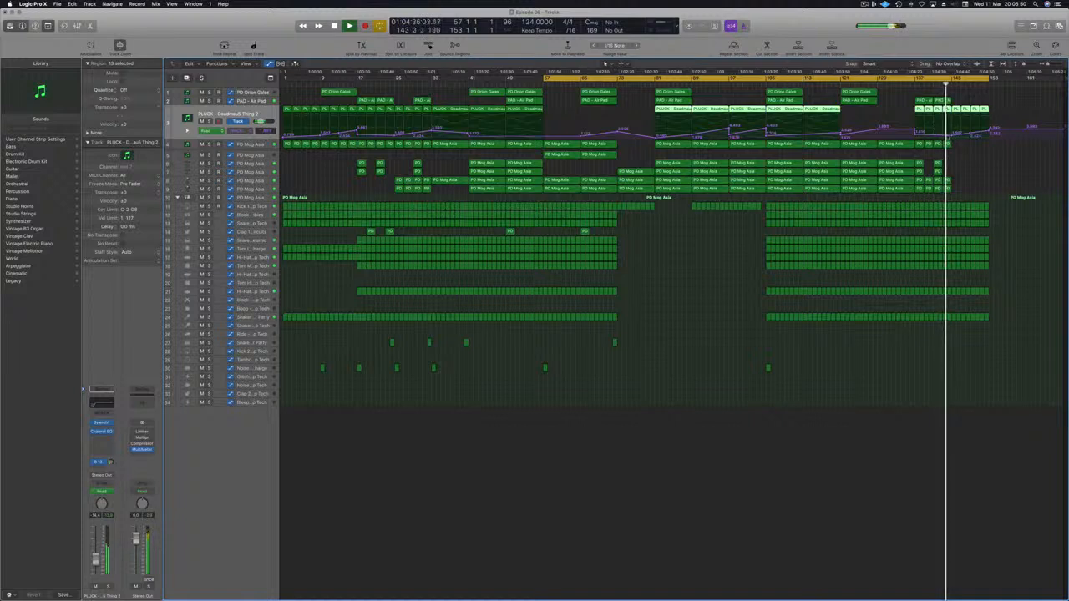
pyautogui.click(953, 136)
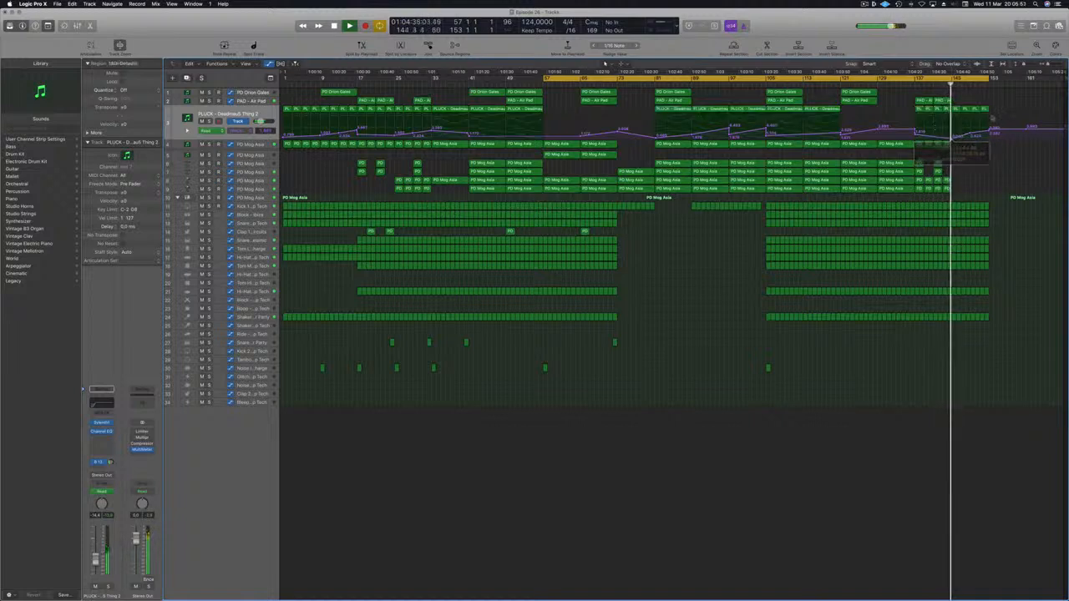
pyautogui.press('Delete')
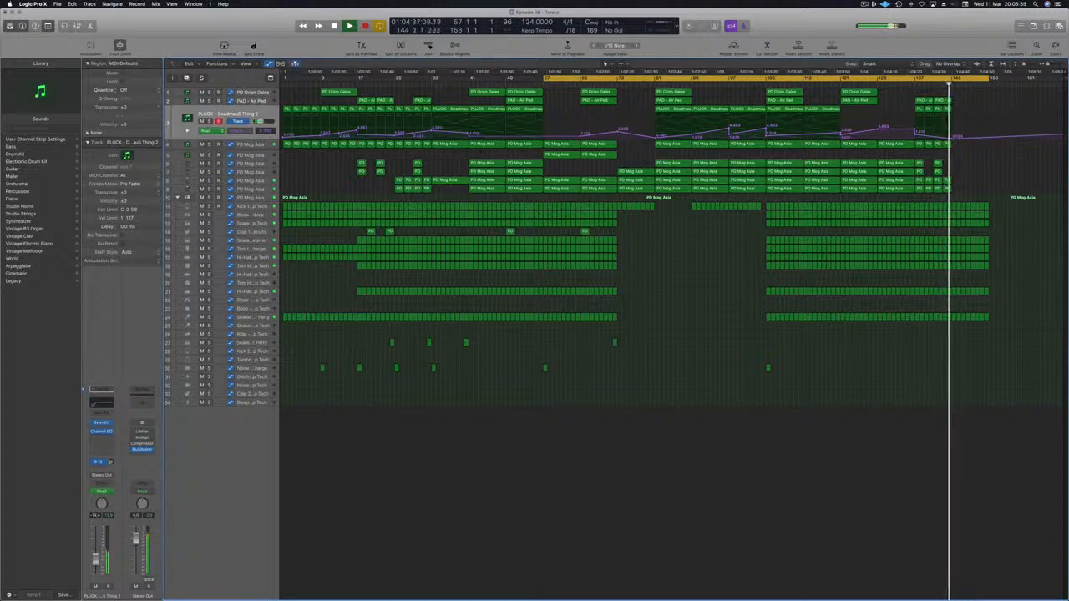
# - Delete the tom regions on tracks 16 and 18 from about bar 144 to the end
pyautogui.click(191, 248)
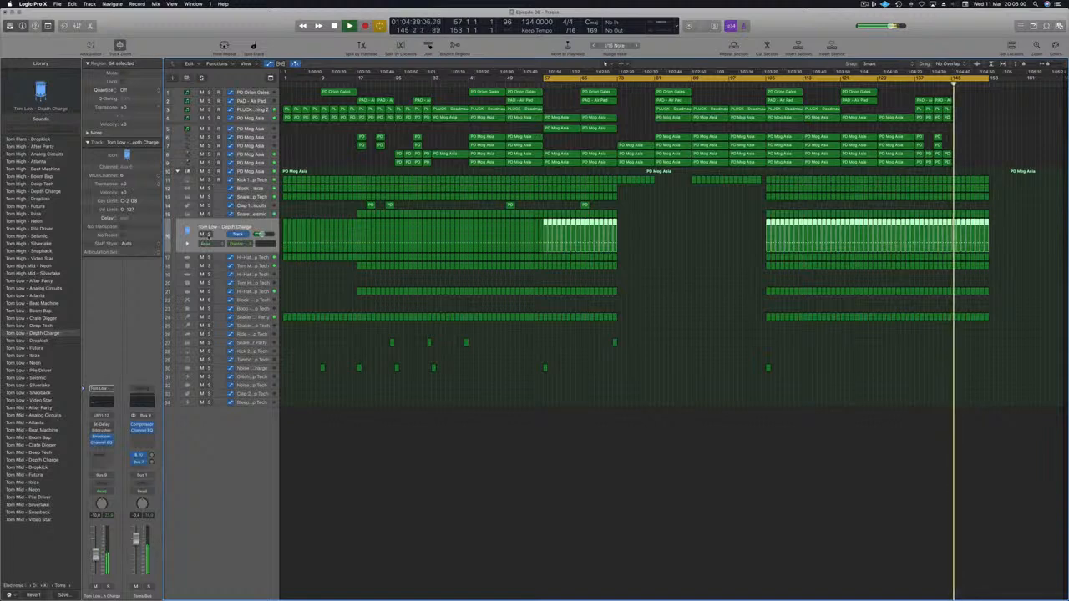
pyautogui.click(1011, 224)
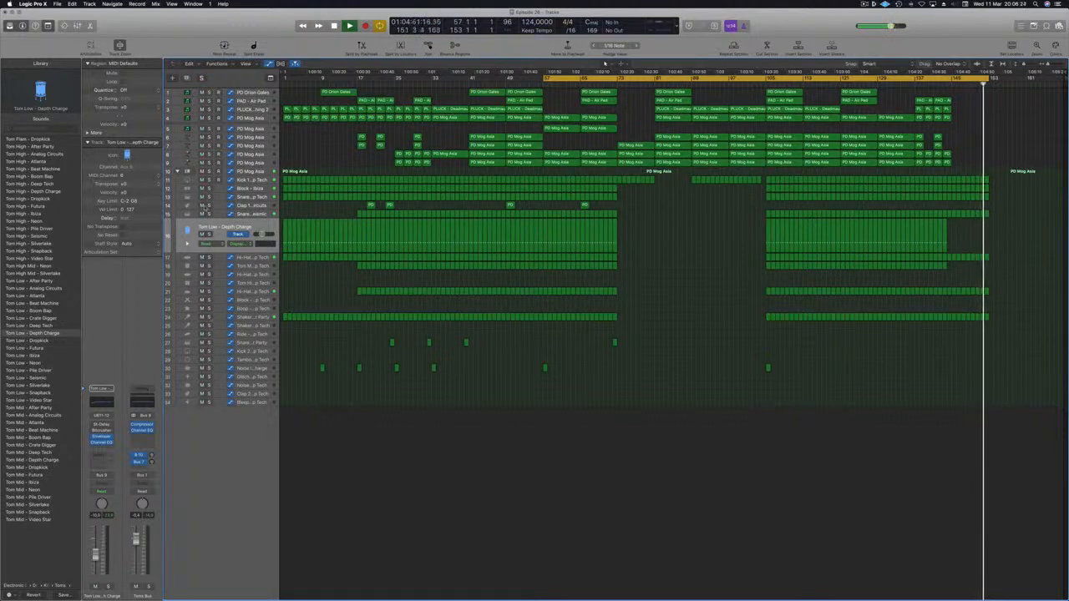
# - Delete the Block - Ibiza regions from bar 145 to 153 and save the project
pyautogui.click(259, 189)
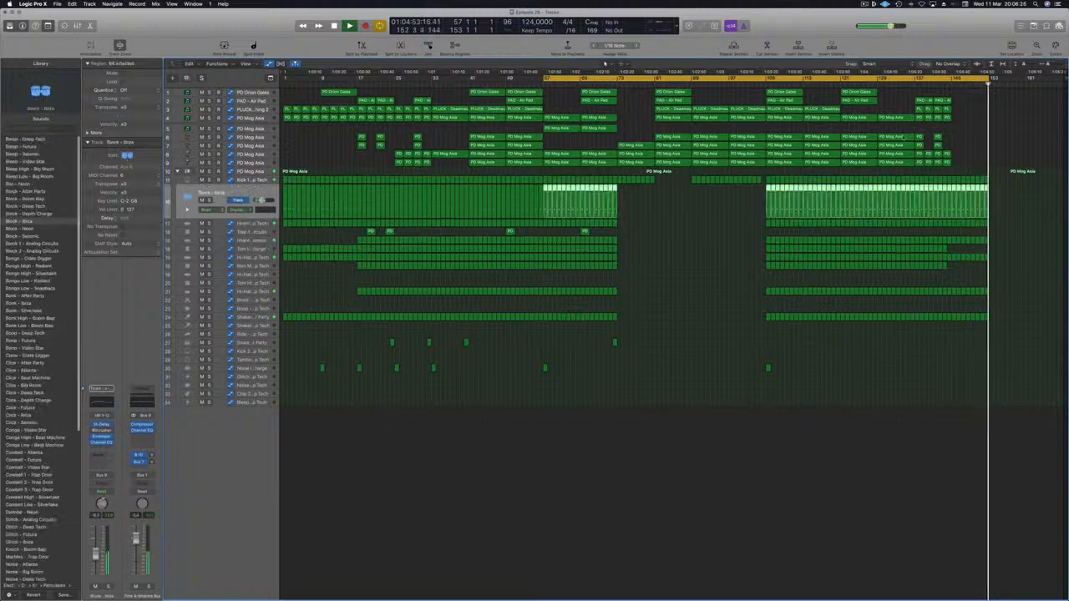
pyautogui.click(947, 84)
pyautogui.moveTo(1003, 193); pyautogui.dragTo(959, 203)
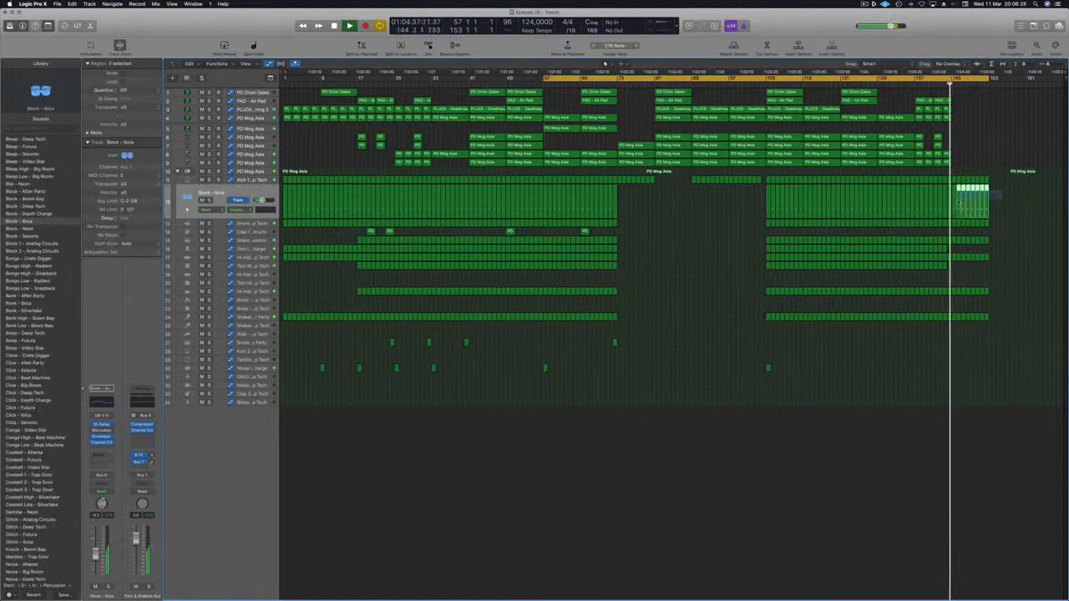
pyautogui.press('Delete')
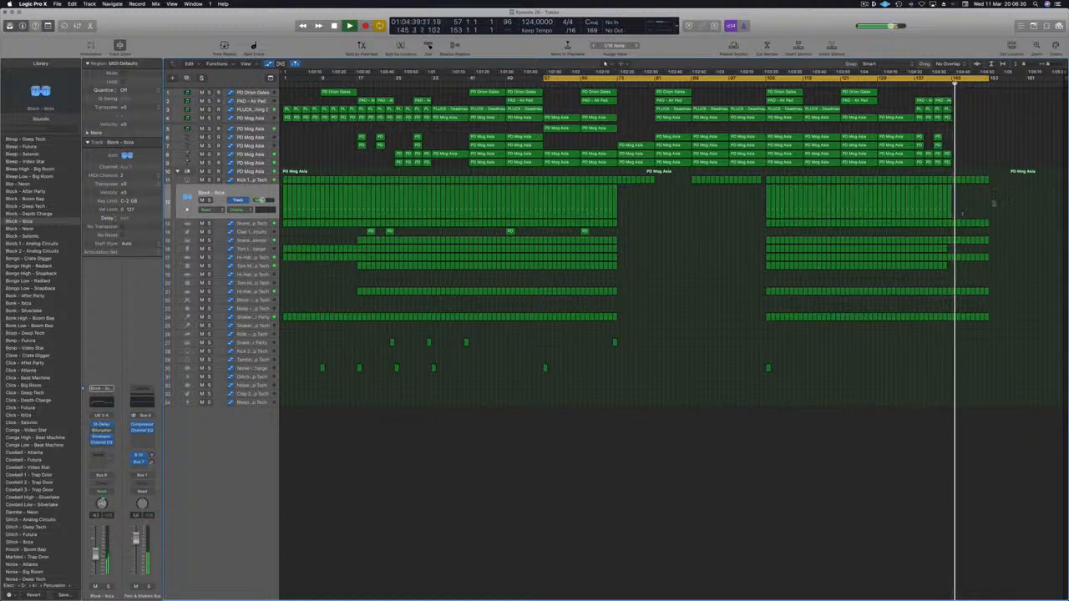
pyautogui.press('super+s')
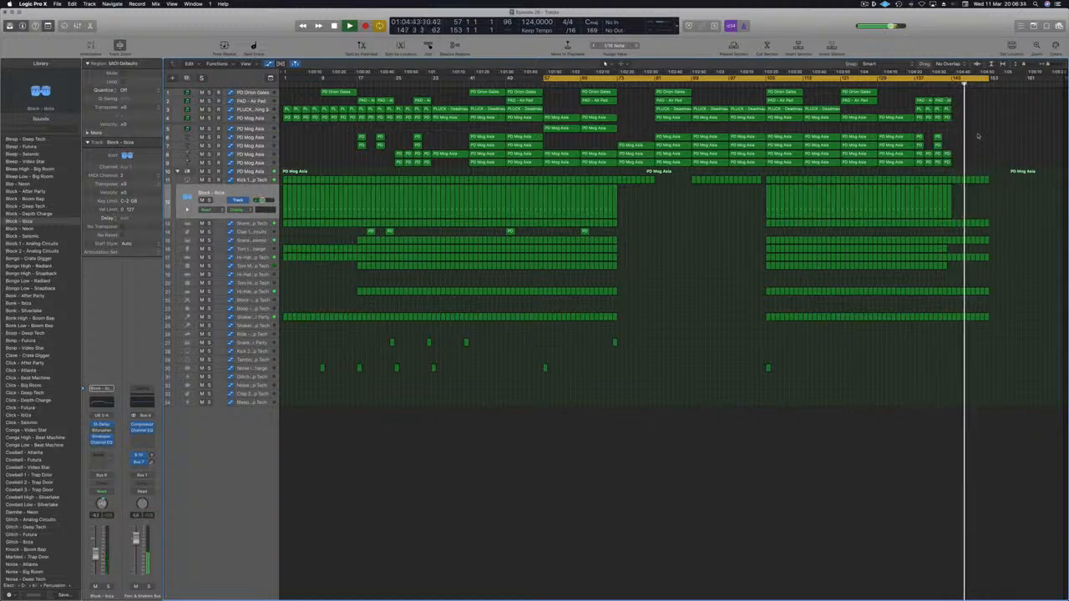
# - Extend the cycle range back to bar 1, audition the opening at points up to about bar 20, and stop playback
pyautogui.click(543, 79)
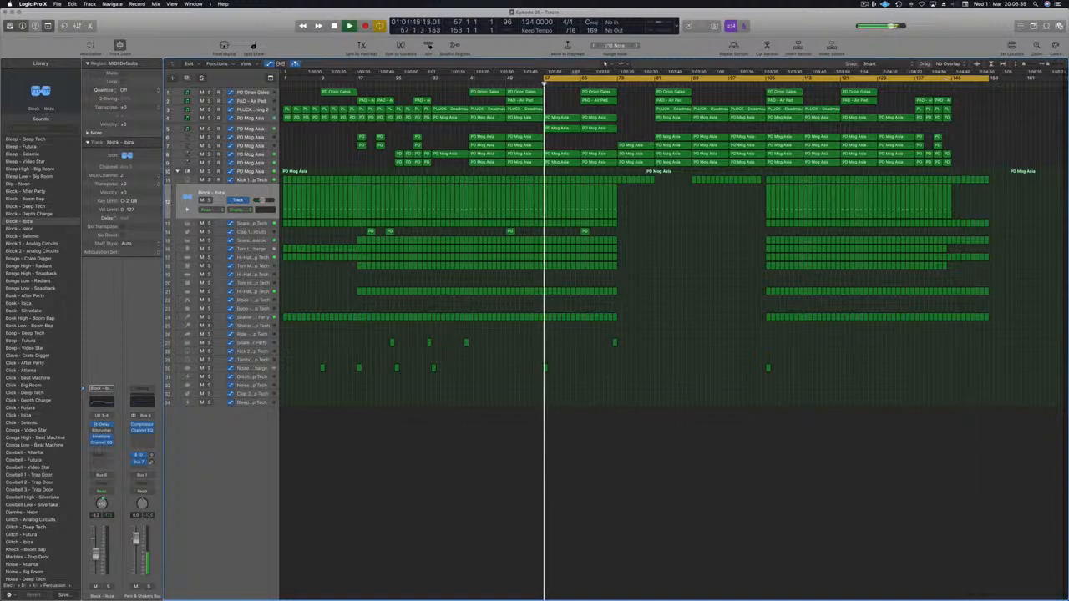
pyautogui.press('Return')
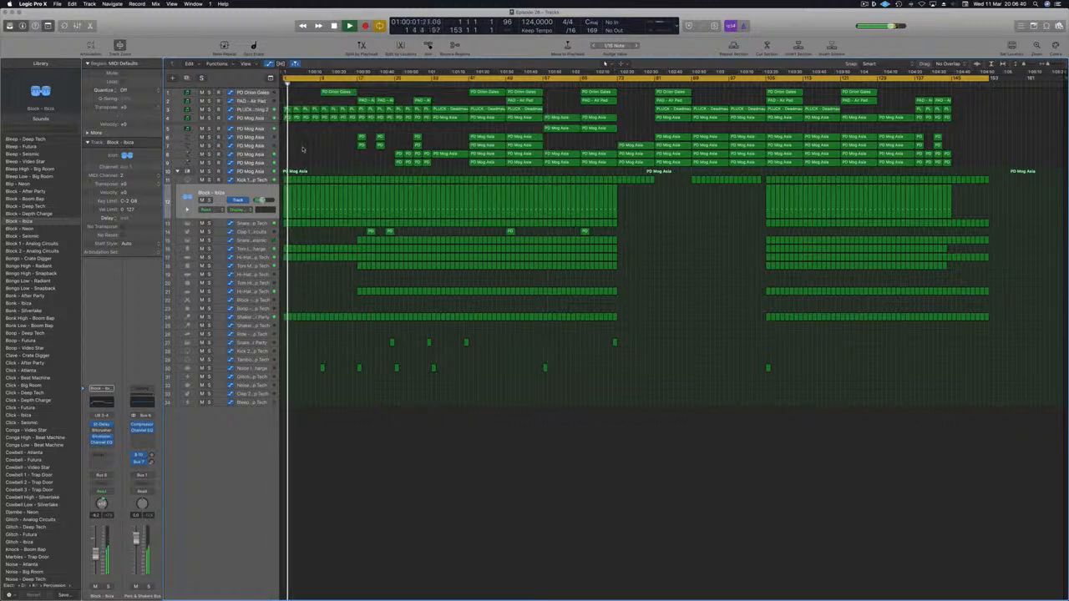
pyautogui.click(316, 82)
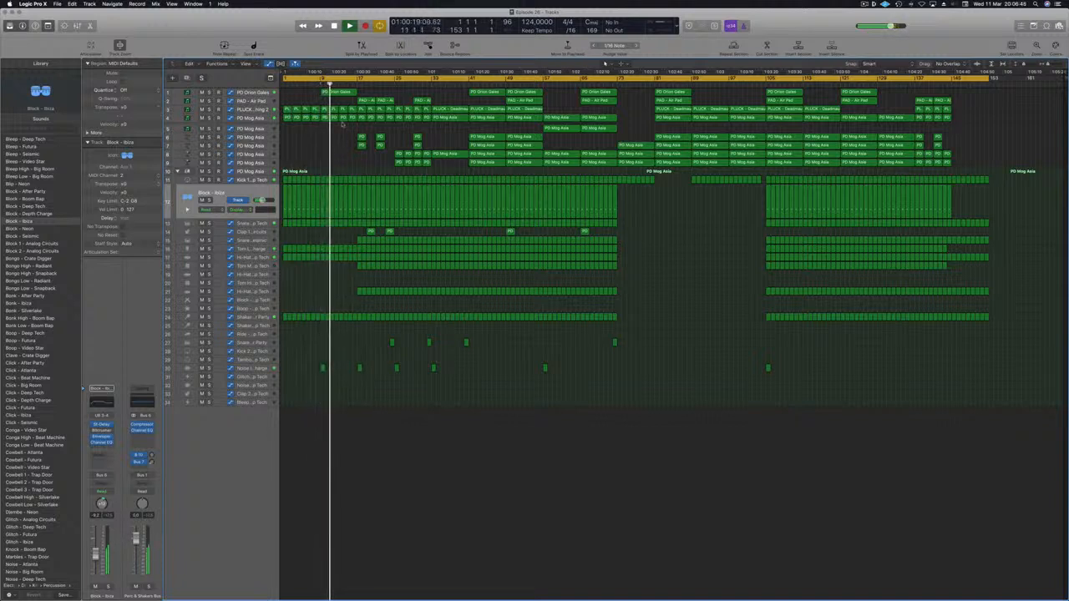
pyautogui.click(358, 83)
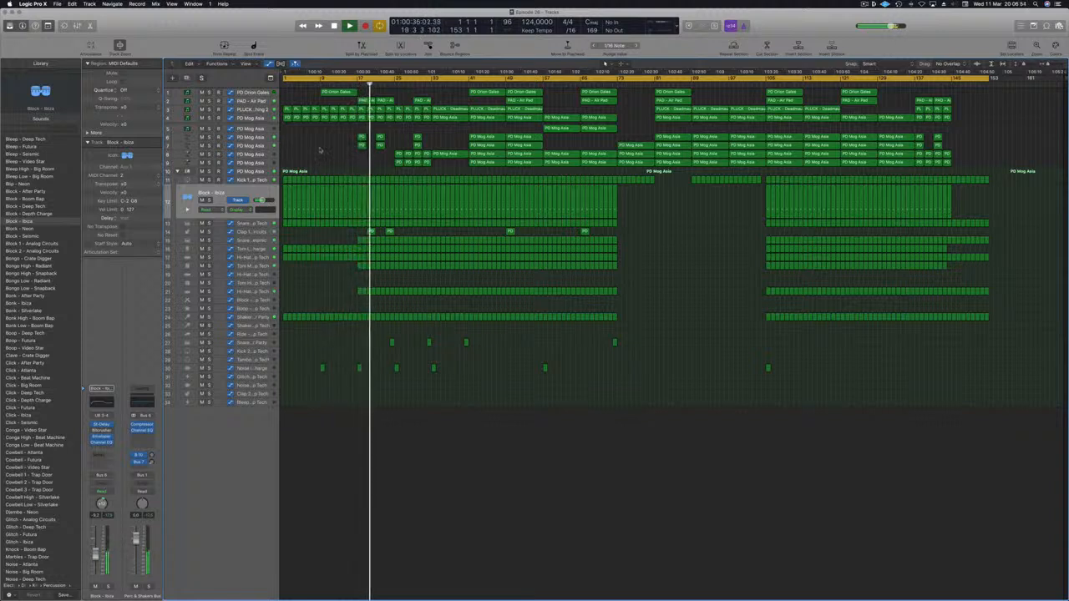
pyautogui.press('space')
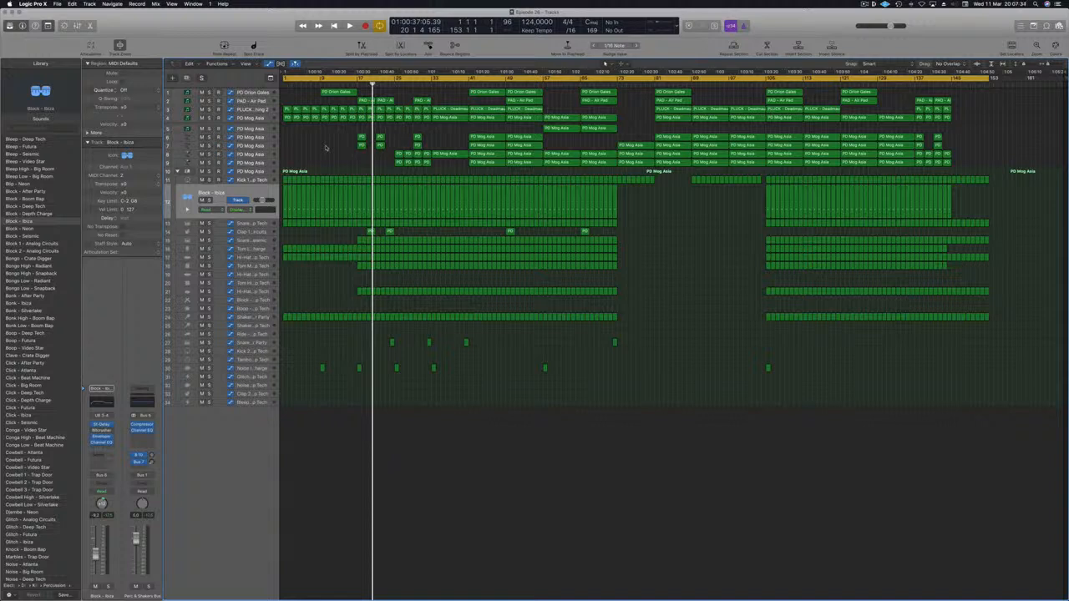
# - Replay the song from bar 1, lower the Block - Ibiza track's volume to about -16.4 dB, and stop playback
pyautogui.press('Return')
pyautogui.press('space')
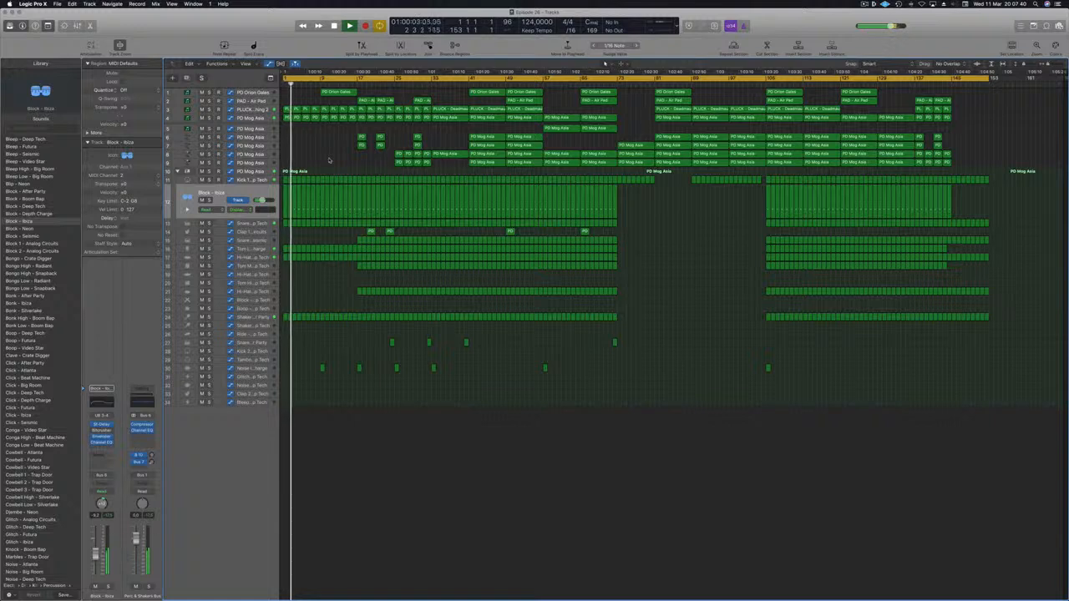
pyautogui.click(227, 196)
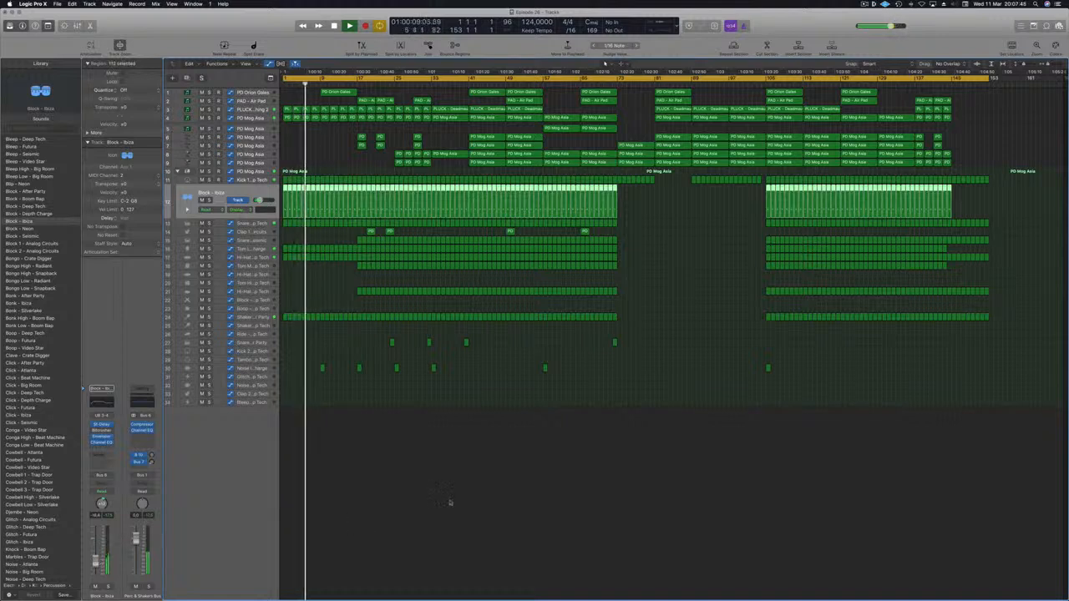
pyautogui.click(407, 488)
pyautogui.press('space')
pyautogui.click(863, 4)
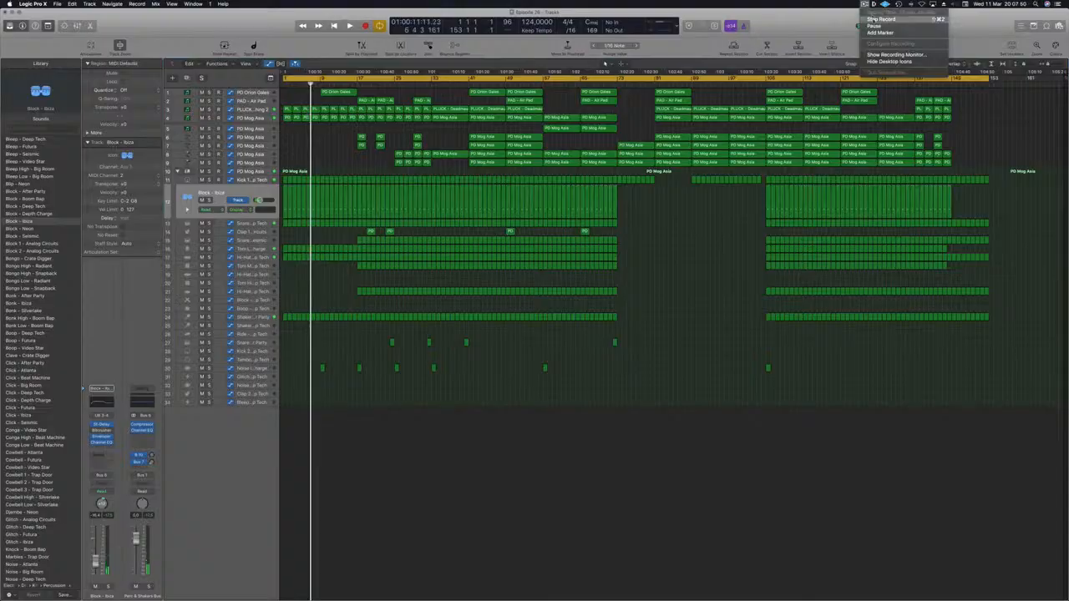
pyautogui.click(881, 19)
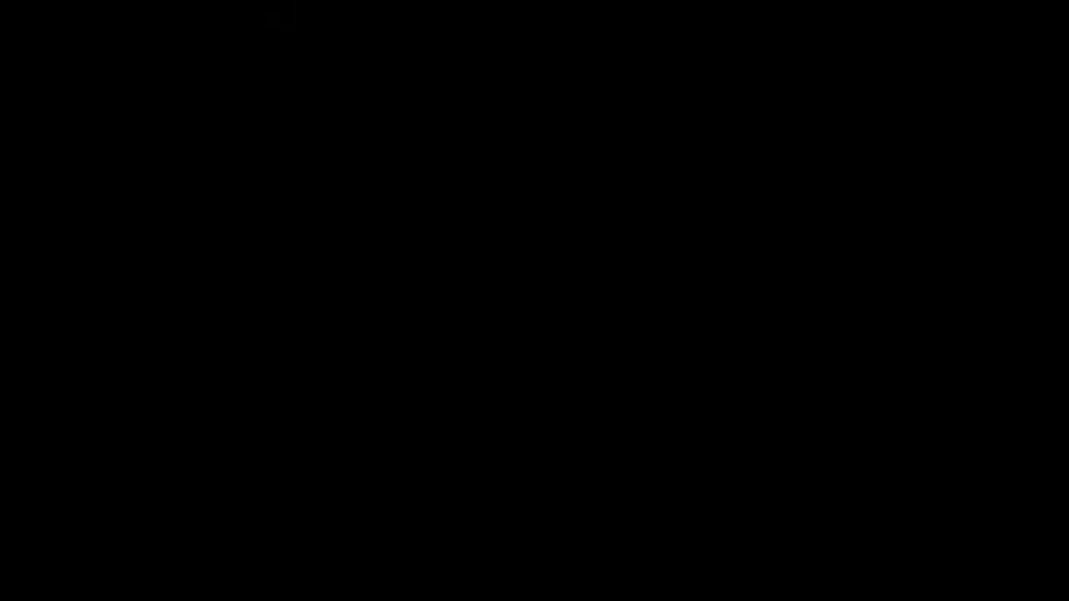